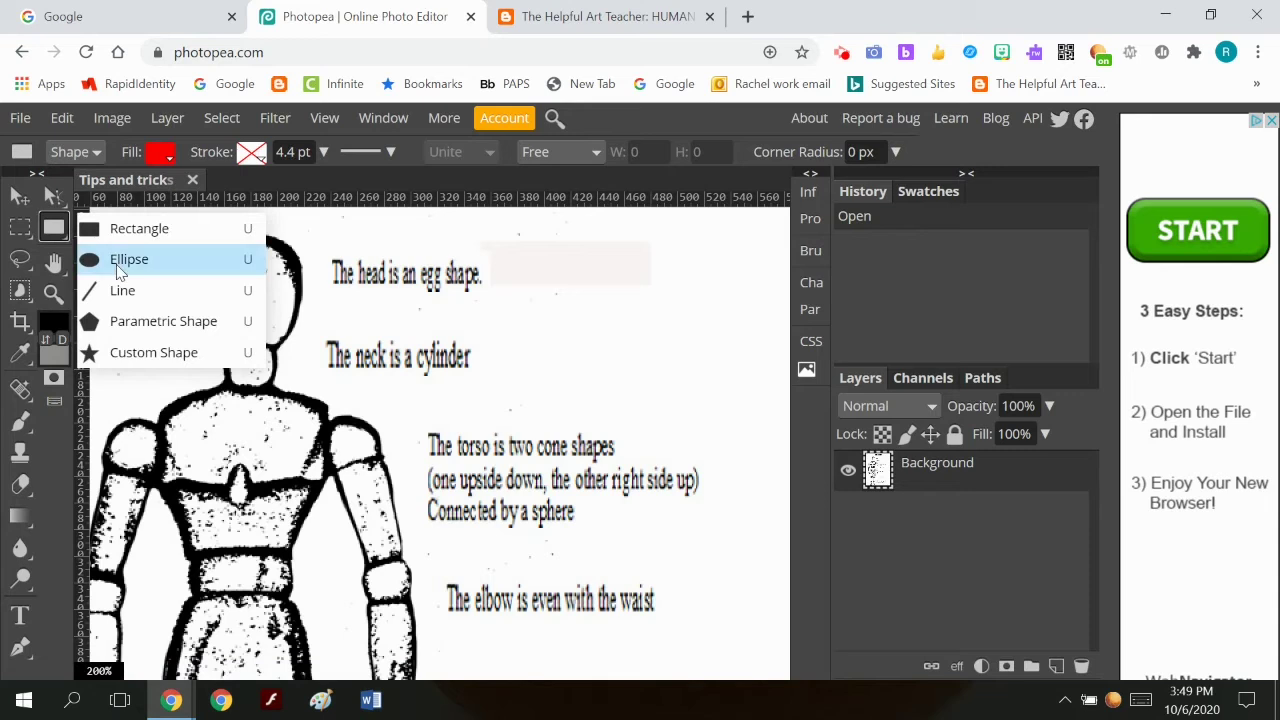
Step: Set up the Ellipse shape tool with no fill and a solid black 23 pt stroke
left_click(140, 260)
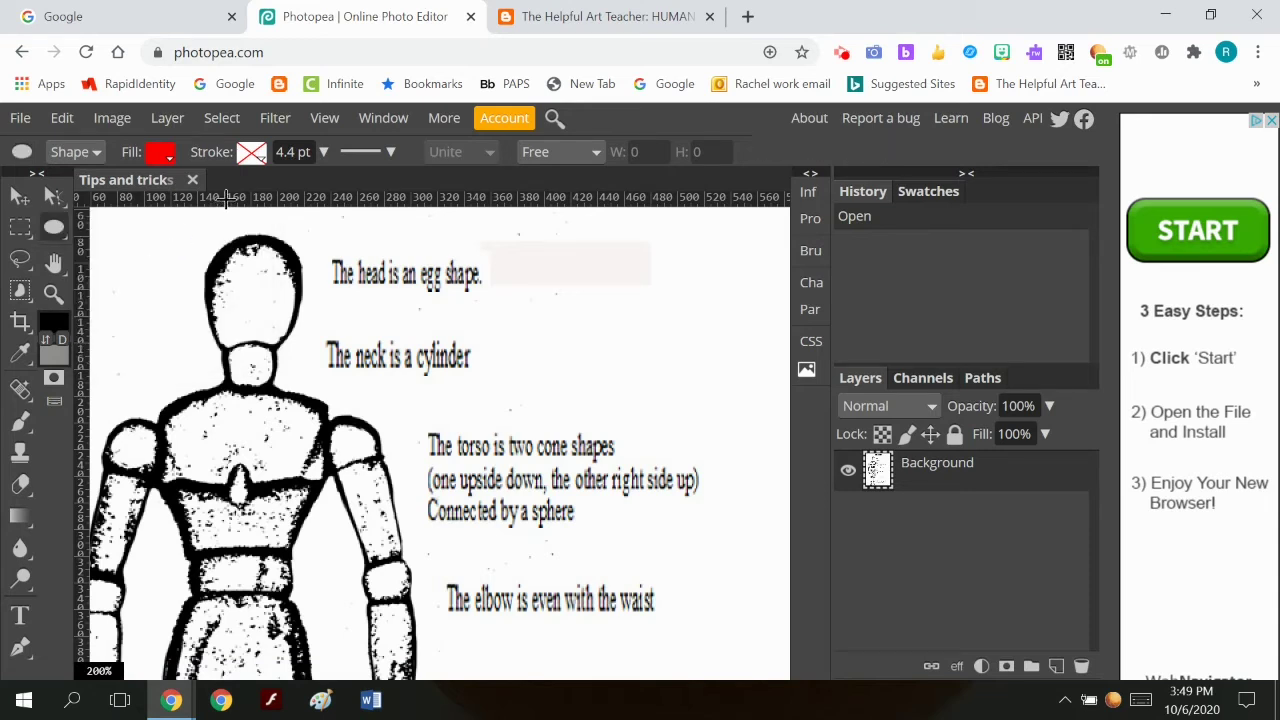
left_click(165, 155)
left_click(220, 191)
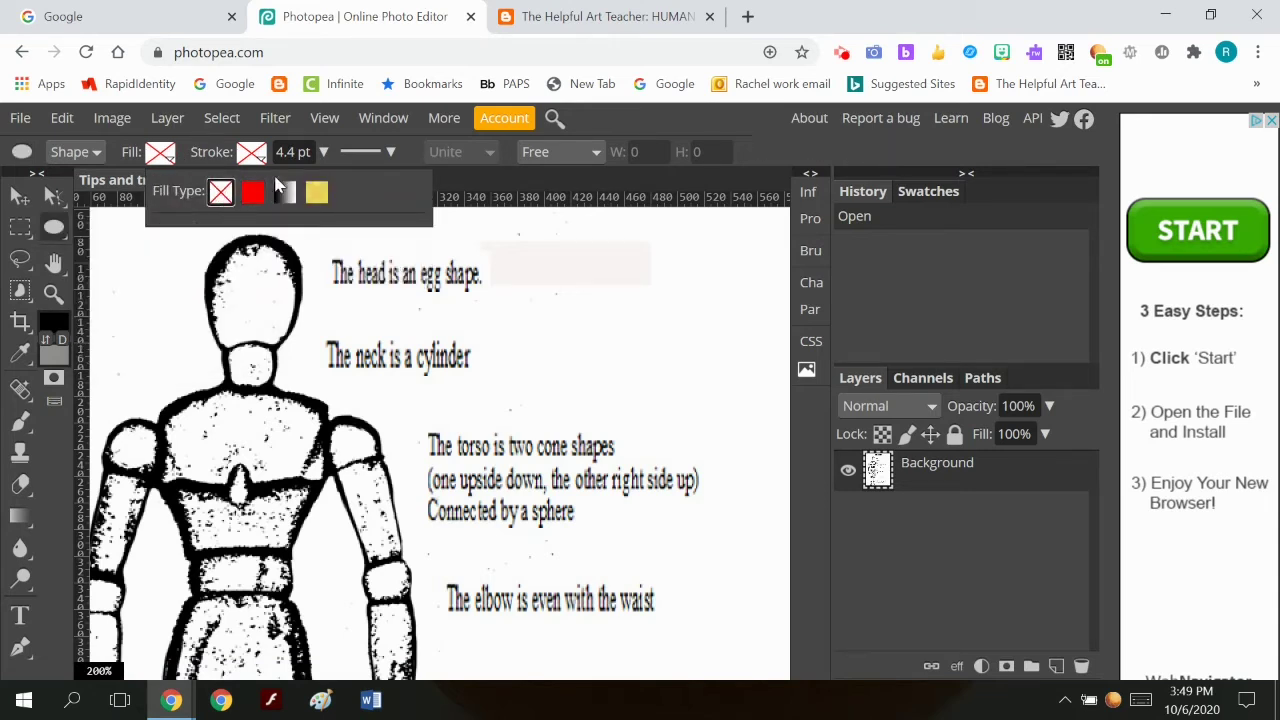
left_click(252, 152)
left_click(344, 191)
left_click(441, 262)
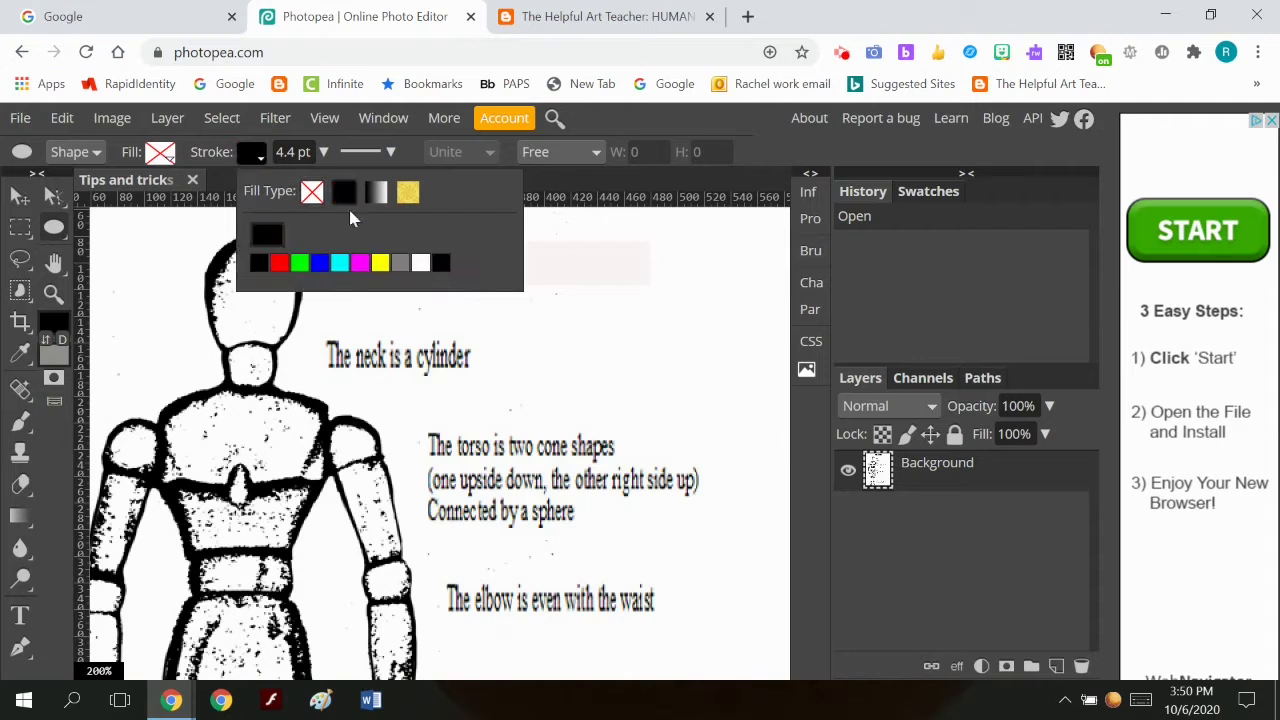
left_click(360, 152)
left_click(323, 152)
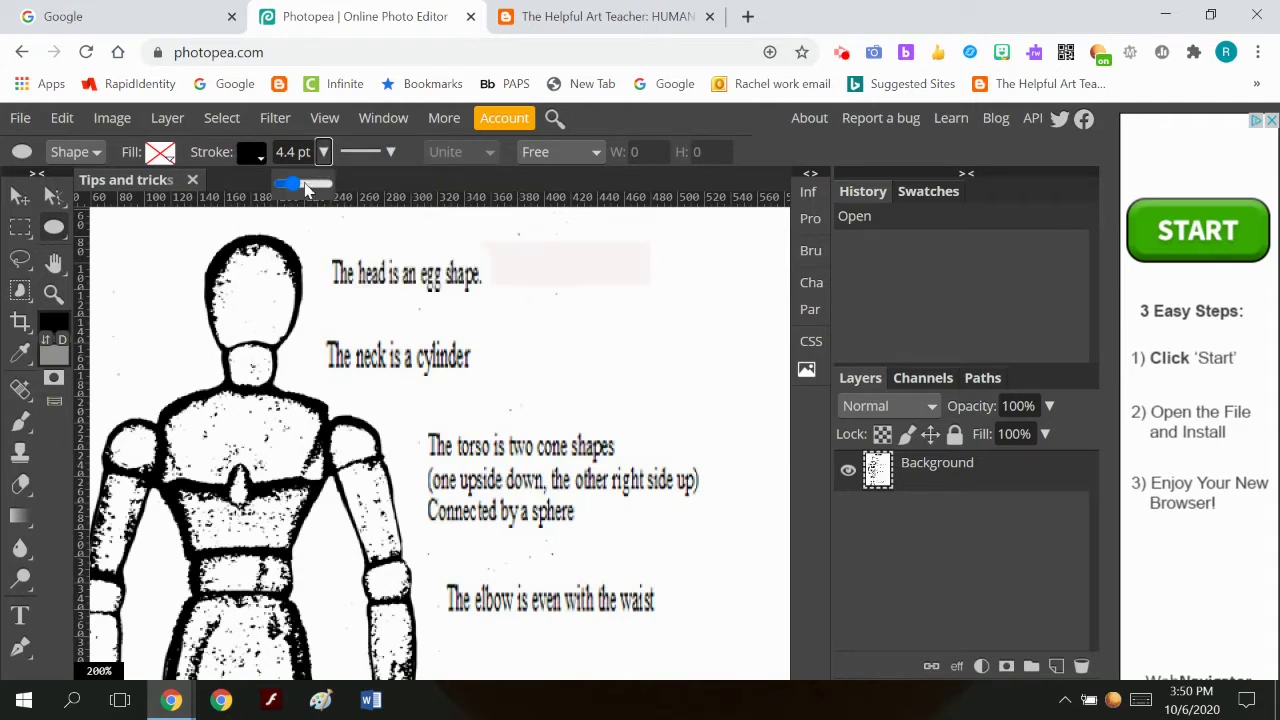
left_click_drag(300, 190, 307, 190)
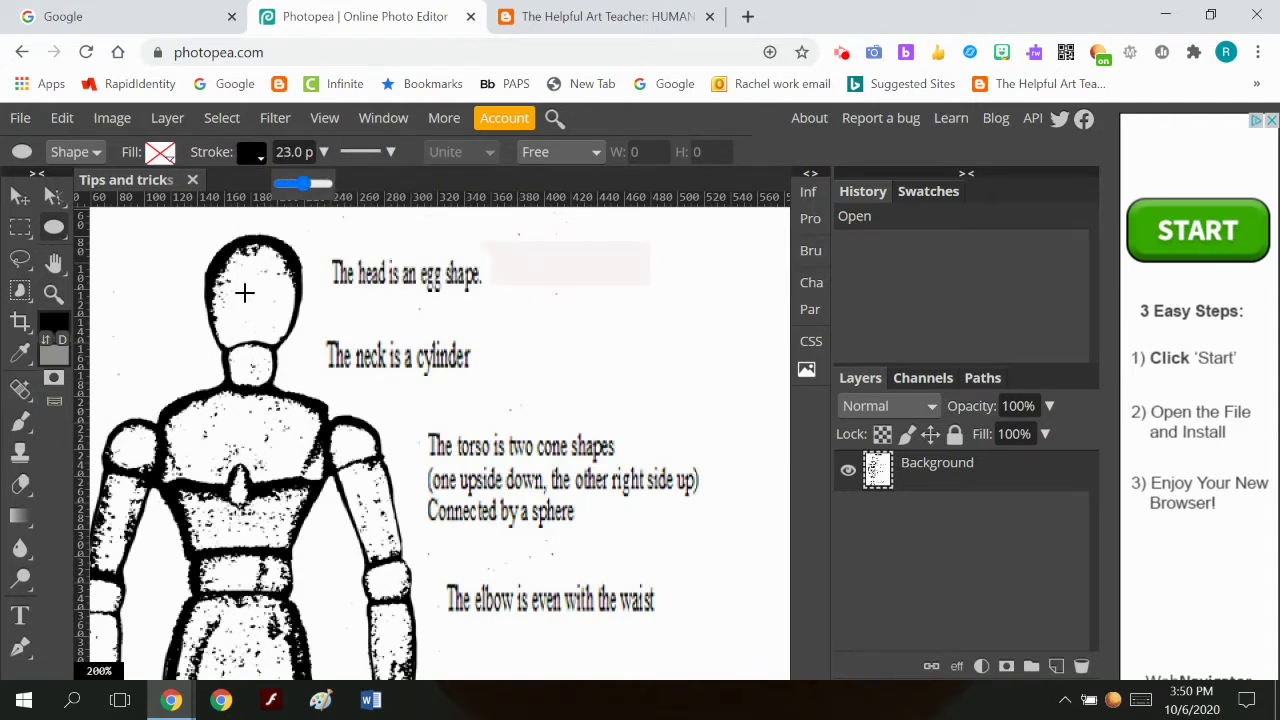
Step: Draw an ellipse around the mannequin's head and set its stroke width to 9 pt
mouse_move(250, 290)
left_mouse_down()
mouse_move(330, 312)
mouse_move(296, 342)
left_mouse_up()
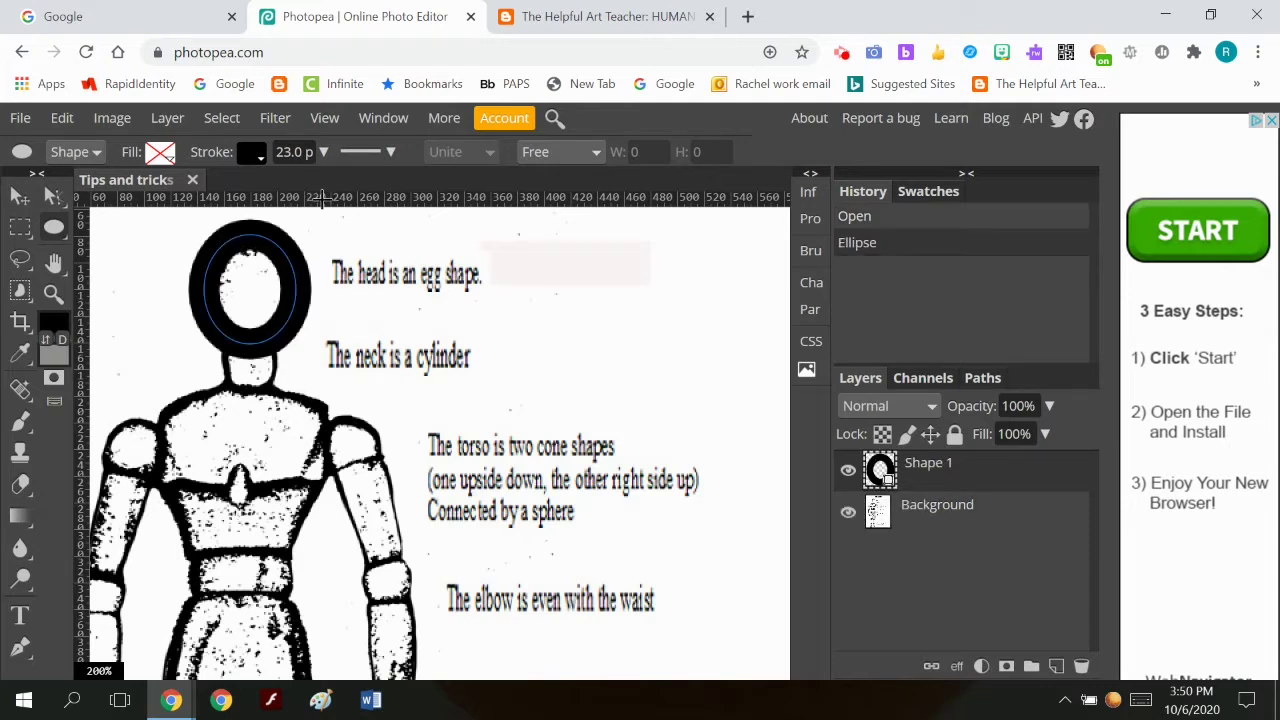
left_click(323, 152)
left_click_drag(306, 186, 297, 190)
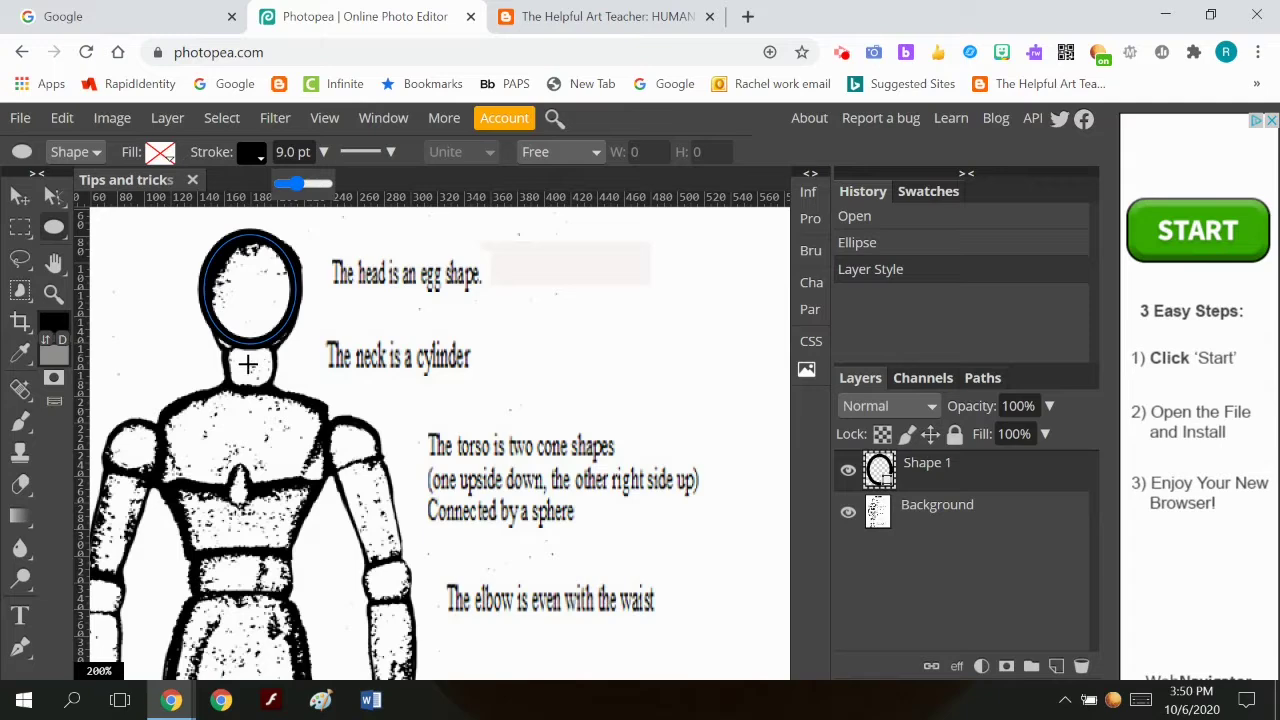
Step: Draw an ellipse over the neck and a wide rectangle over the upper chest
left_click_drag(248, 364, 270, 390)
scroll(238, 450, "down", 2)
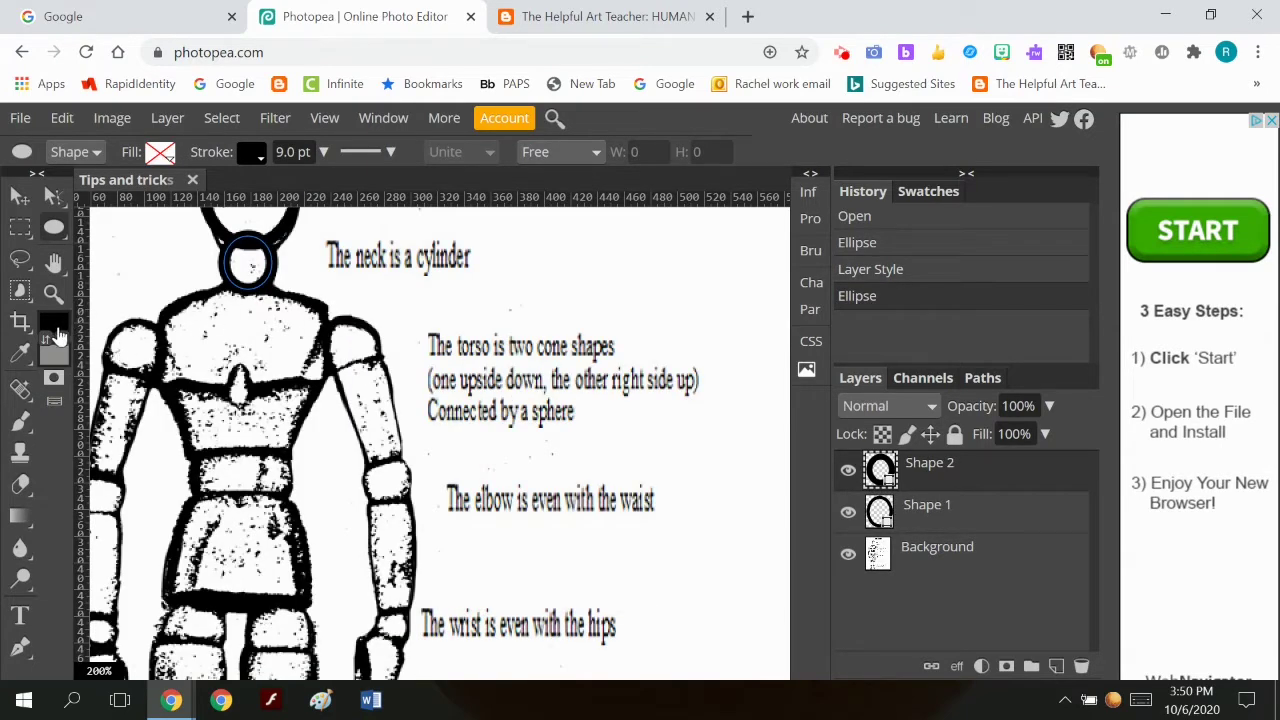
right_click(54, 228)
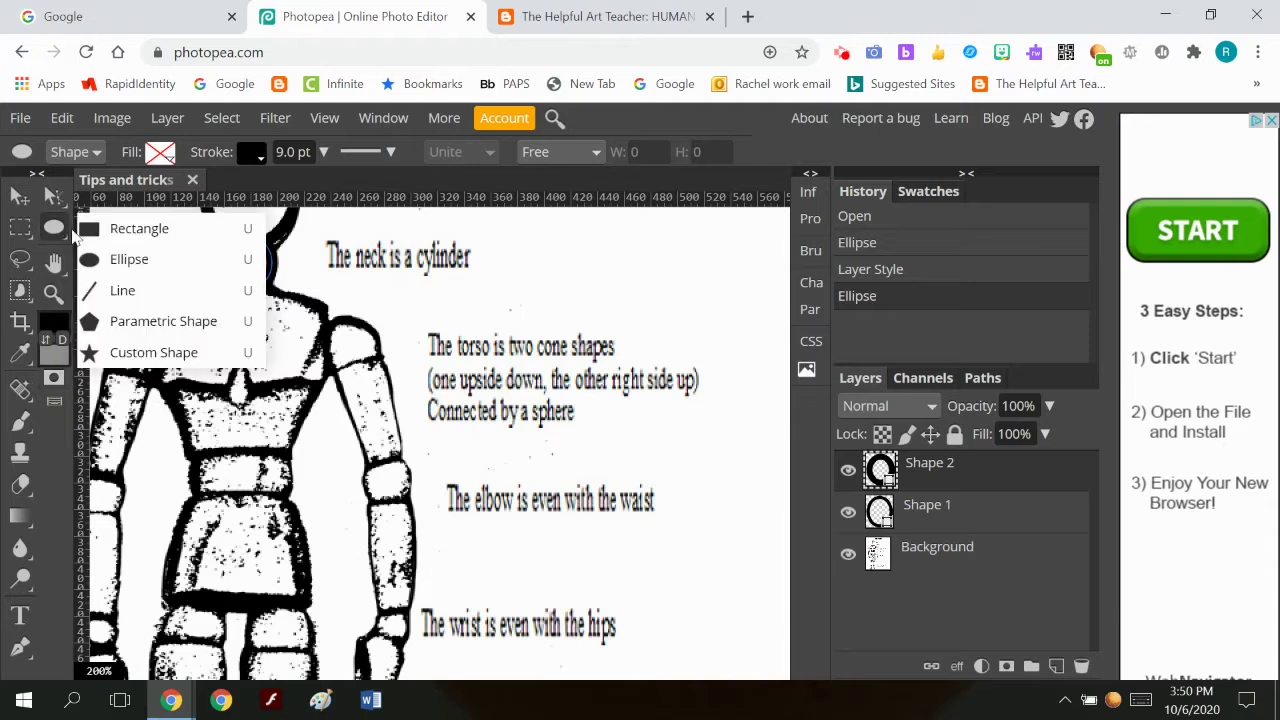
left_click(140, 229)
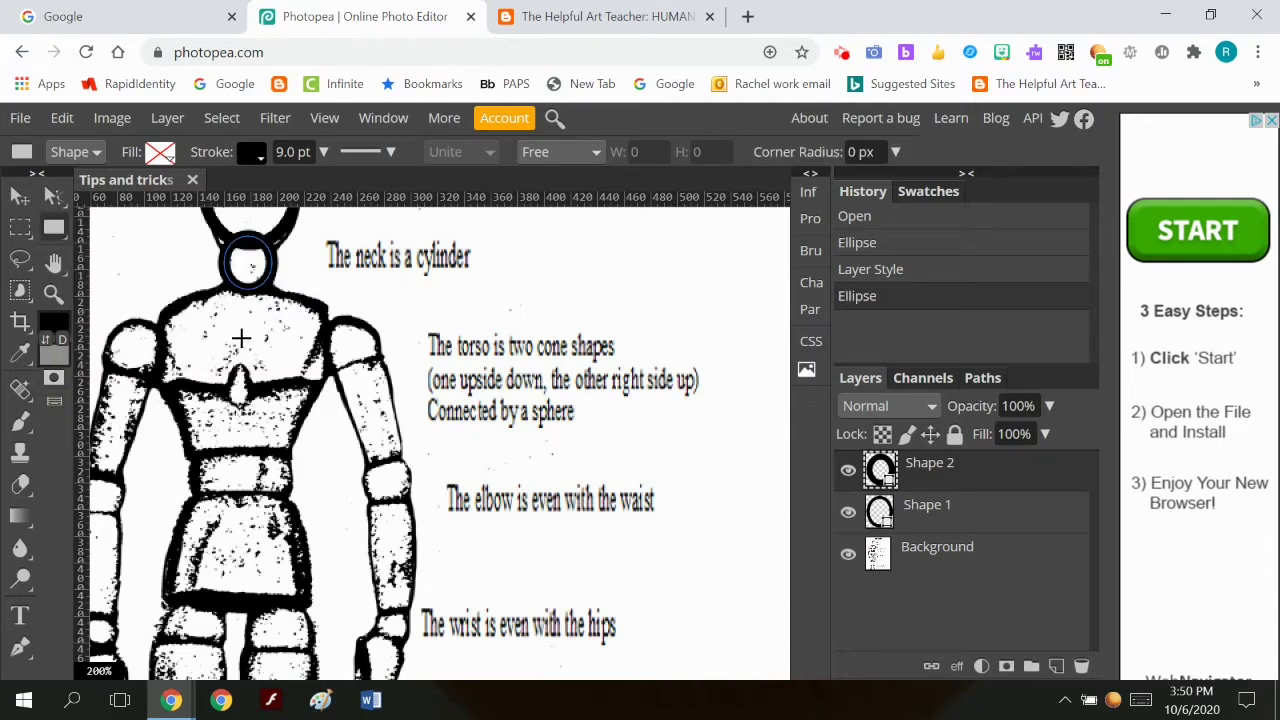
left_click_drag(239, 335, 325, 380)
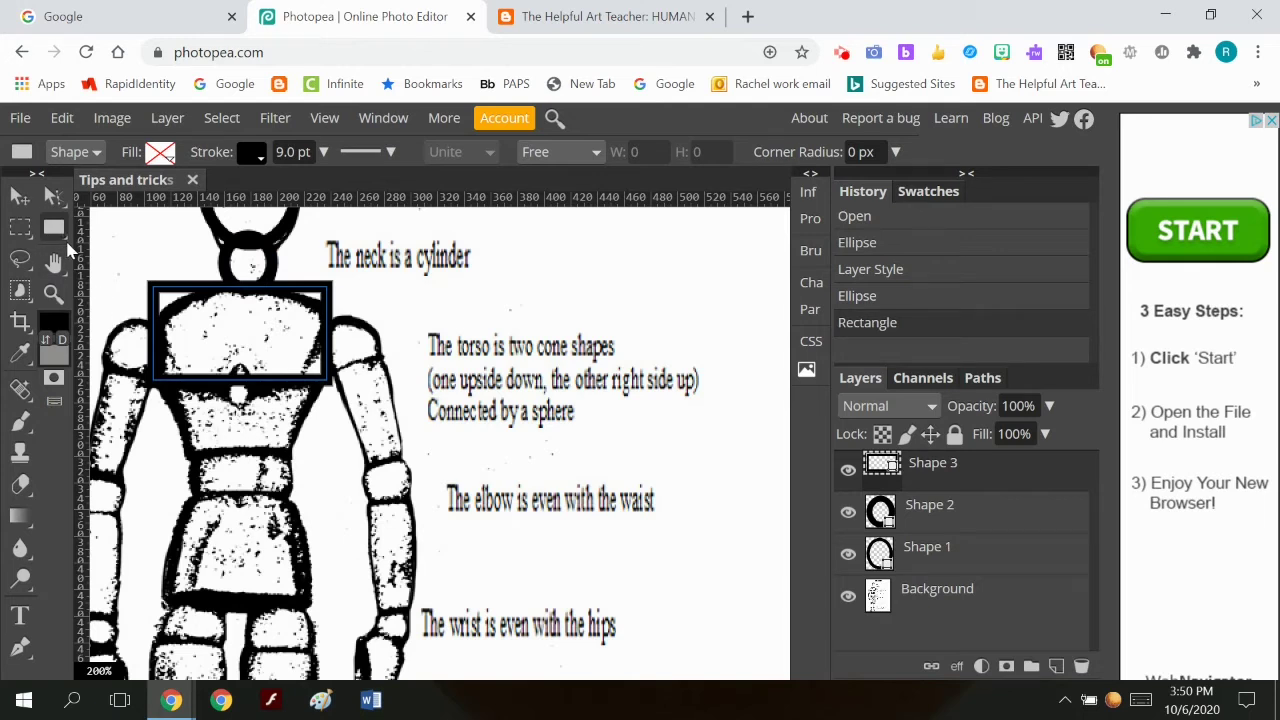
Step: Draw a five-sided polygon over the lower torso and a flat ellipse around the waist
right_click(54, 228)
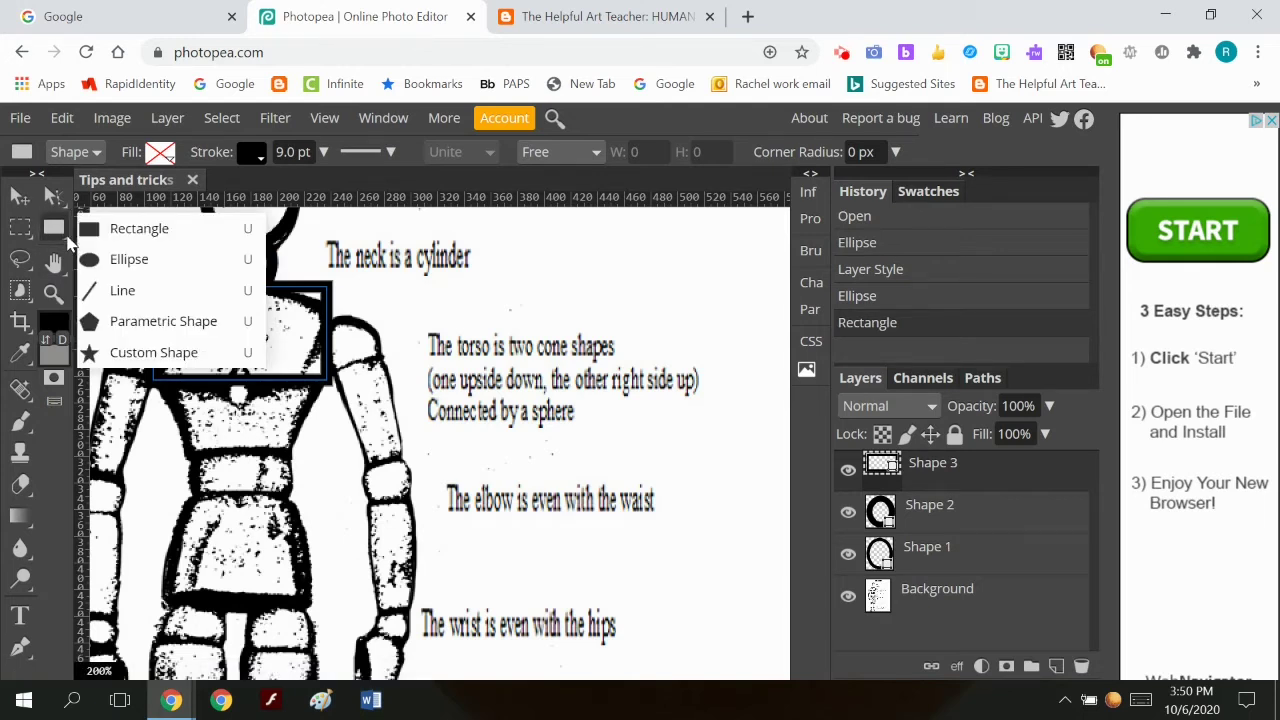
left_click(163, 321)
left_click_drag(237, 398, 283, 460)
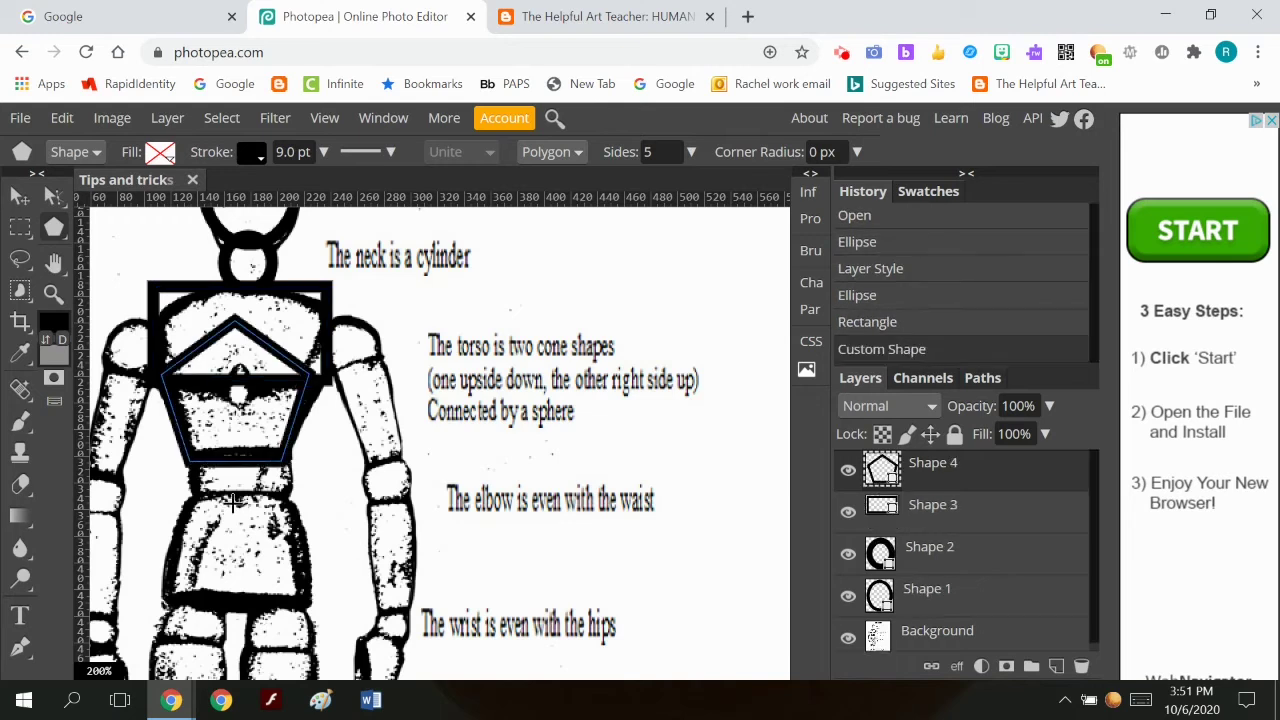
right_click(54, 227)
left_click(130, 260)
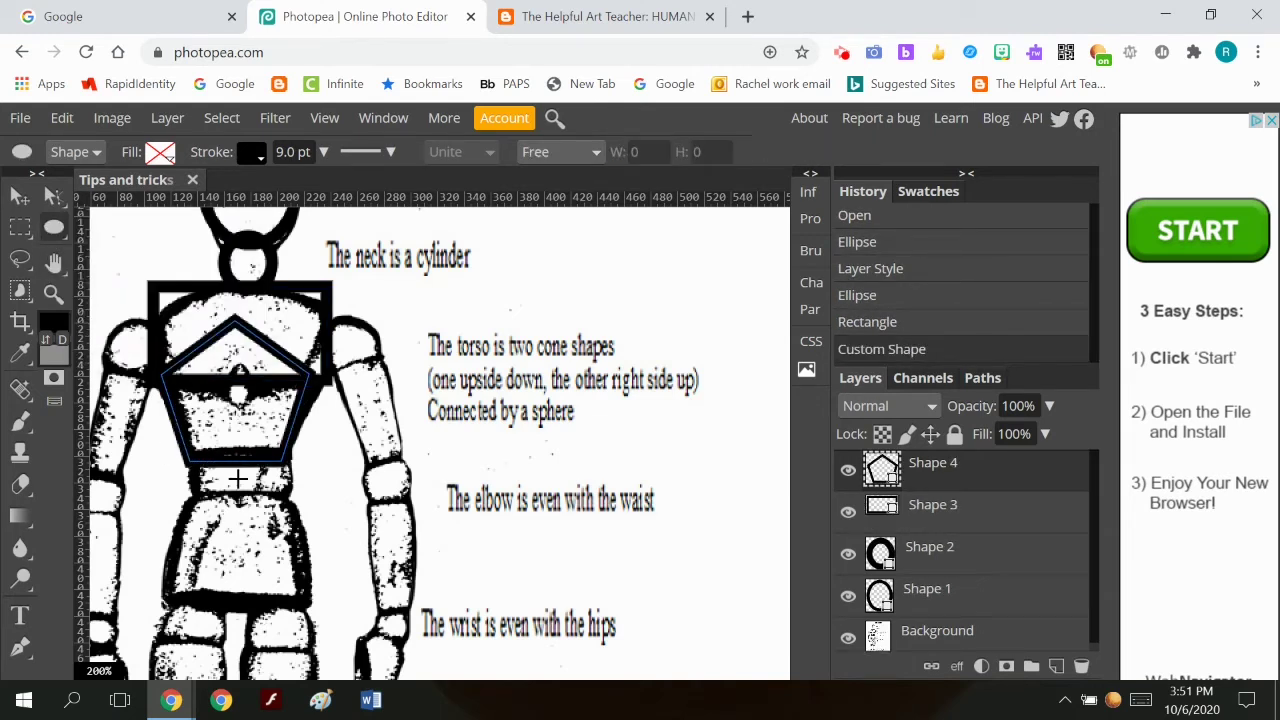
left_click_drag(237, 478, 287, 502)
Step: Draw a rectangle over the mannequin's hips below the waist ellipse
right_click(54, 227)
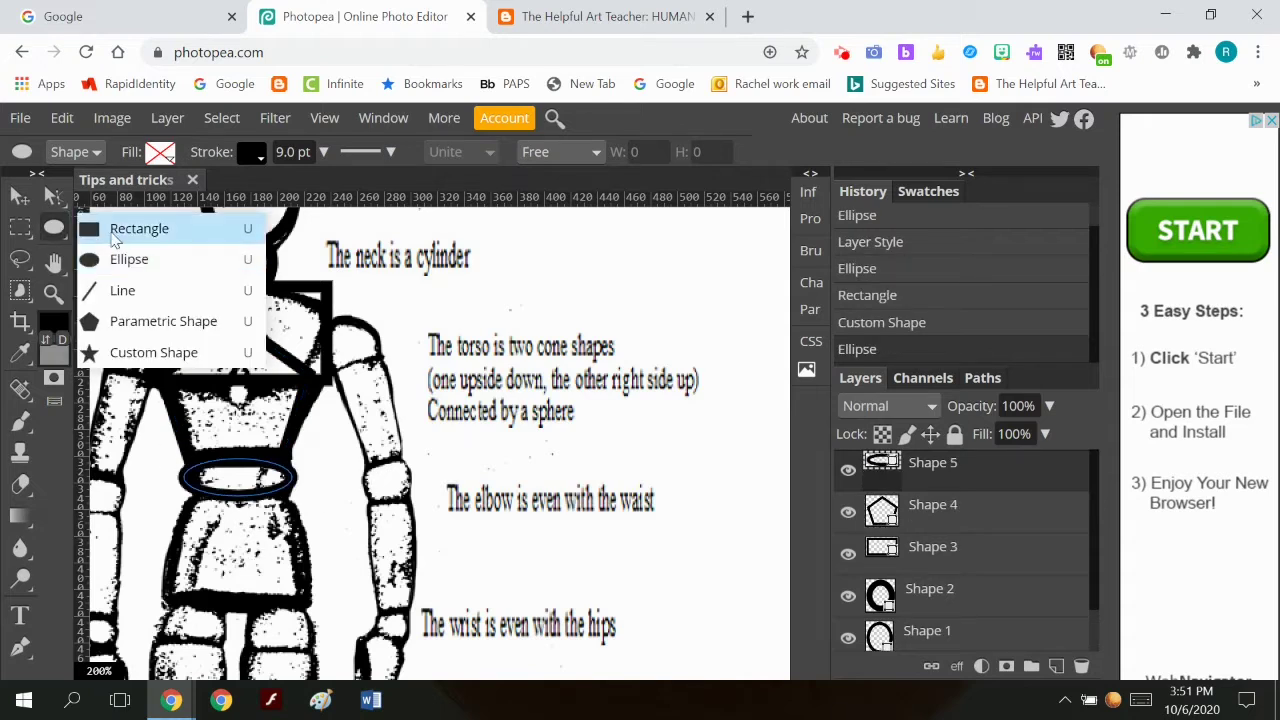
left_click(111, 230)
left_click_drag(240, 535, 279, 570)
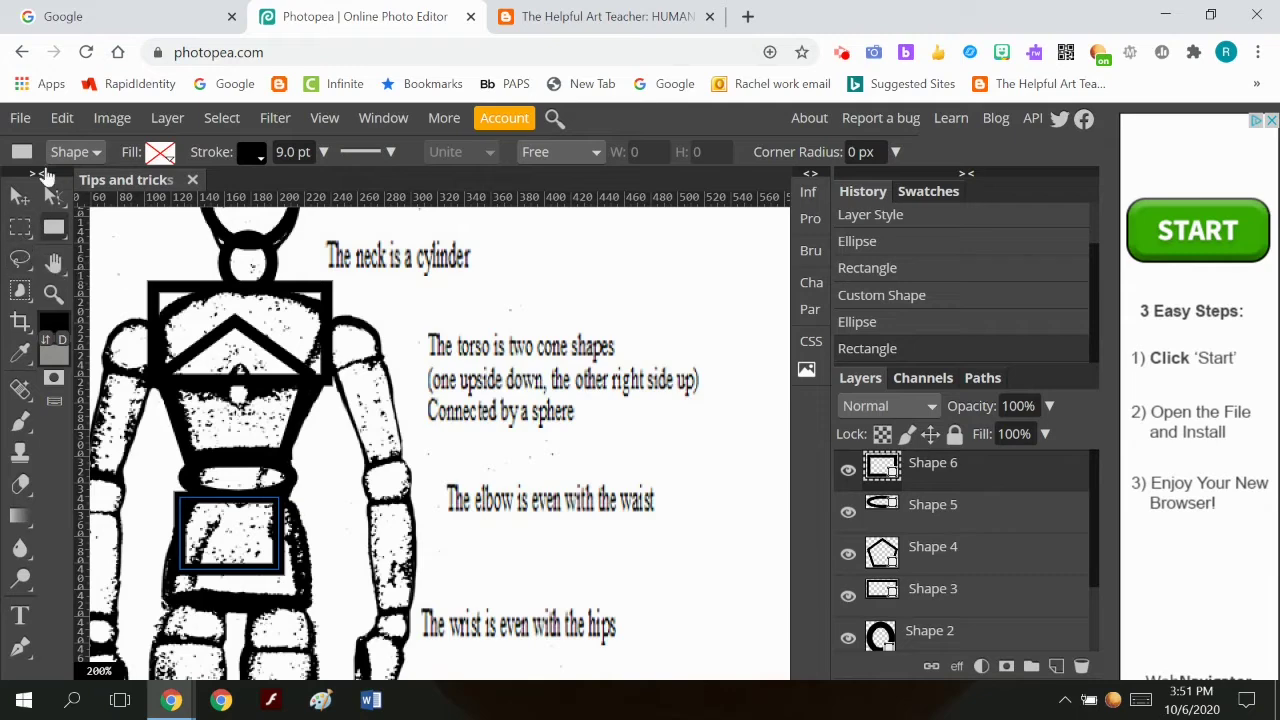
Step: Stretch the hip rectangle with Free Transform to about 124% width and 126% height
left_click(62, 118)
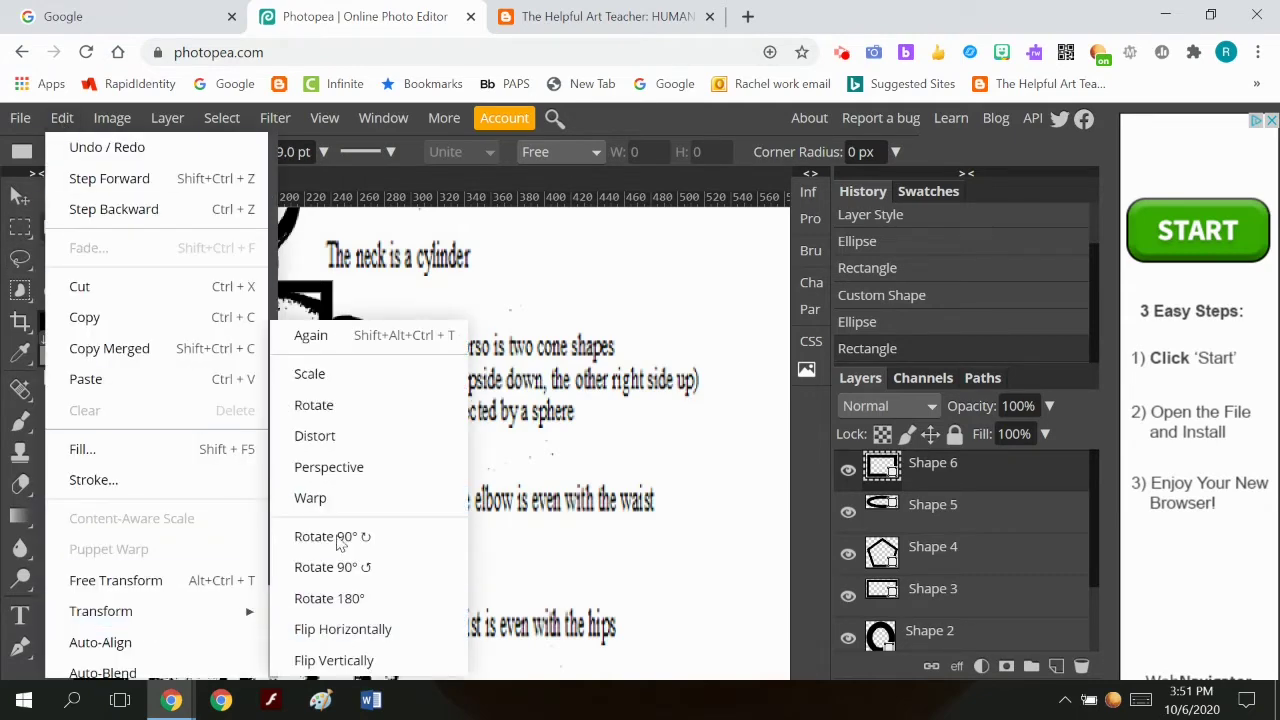
left_click(186, 581)
left_click_drag(231, 569, 232, 588)
left_click_drag(278, 543, 303, 542)
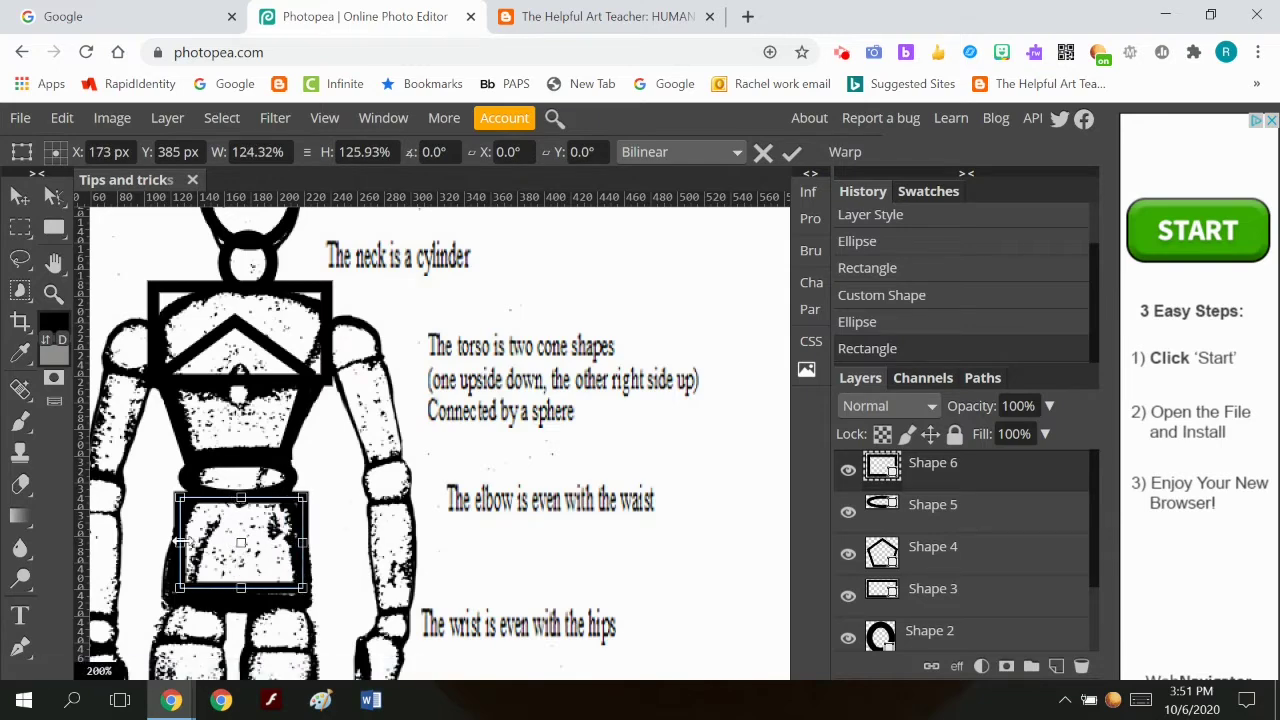
scroll(340, 505, "down", 2)
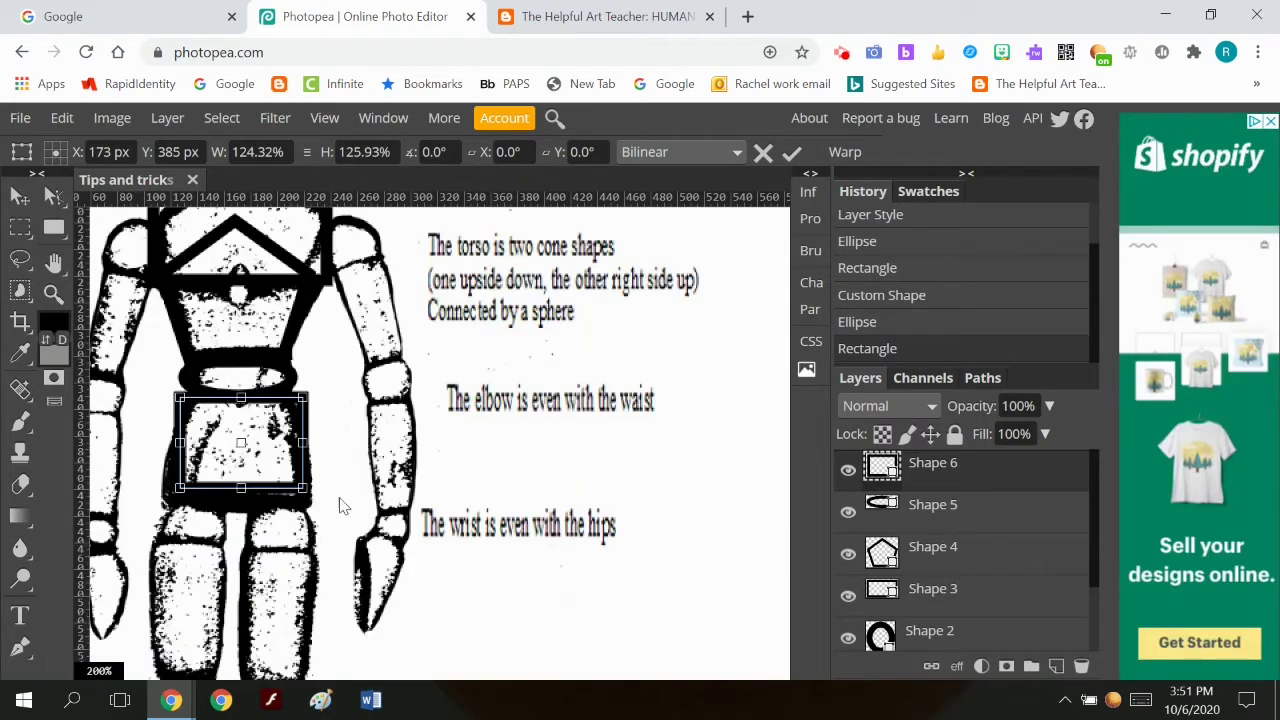
left_click(791, 152)
Step: Draw an ellipse over each of the two shoulder joints
scroll(455, 418, "up", 3)
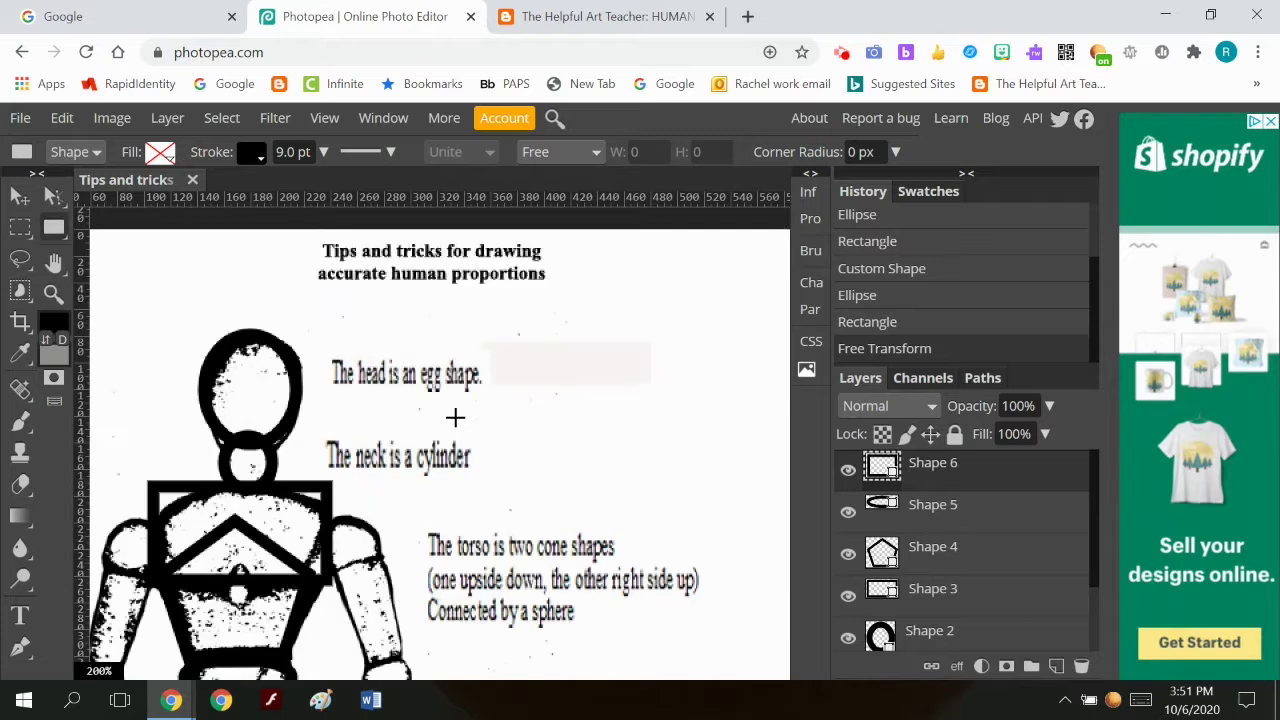
scroll(451, 414, "down", 1)
right_click(55, 230)
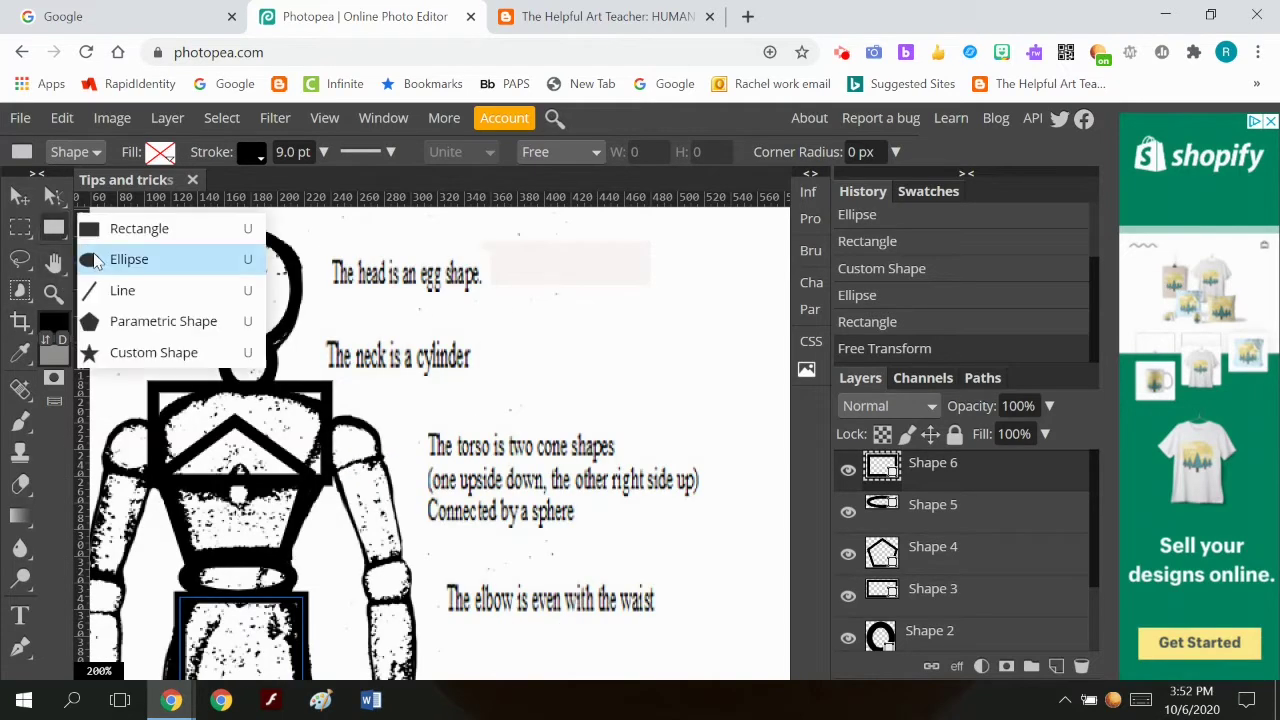
left_click(128, 259)
left_click_drag(314, 484, 383, 415)
left_click_drag(92, 470, 155, 415)
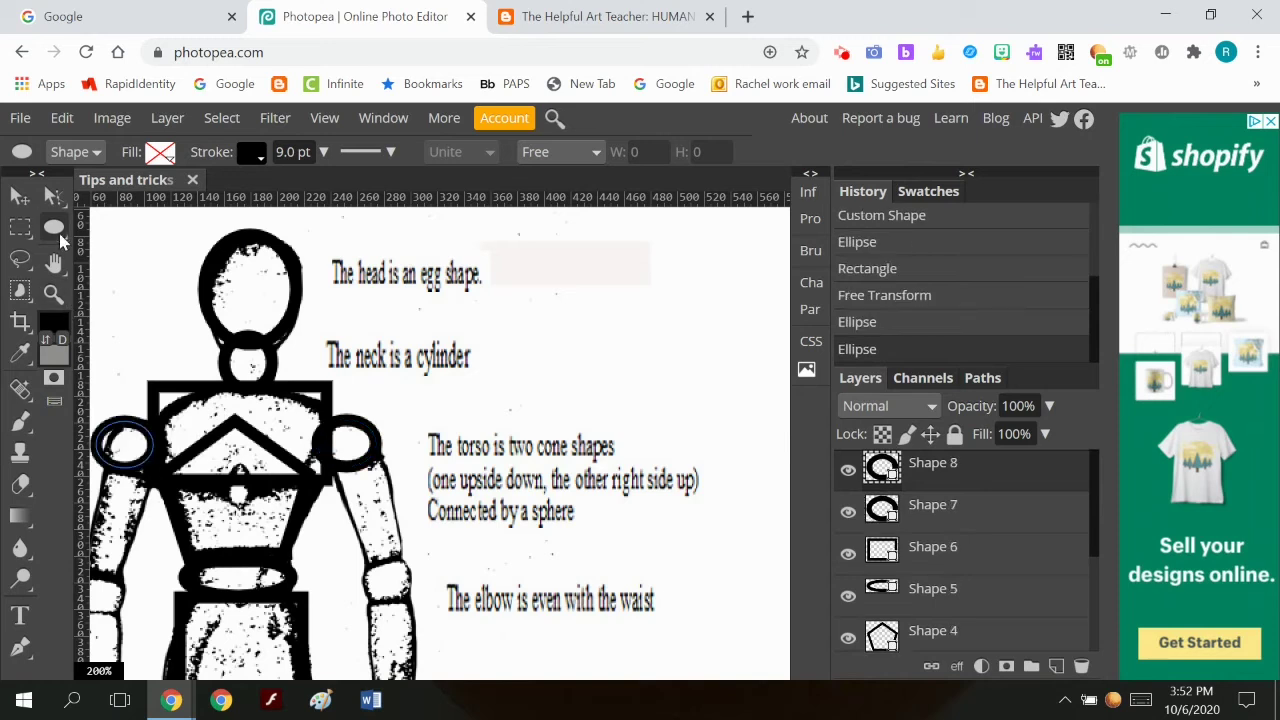
right_click(55, 229)
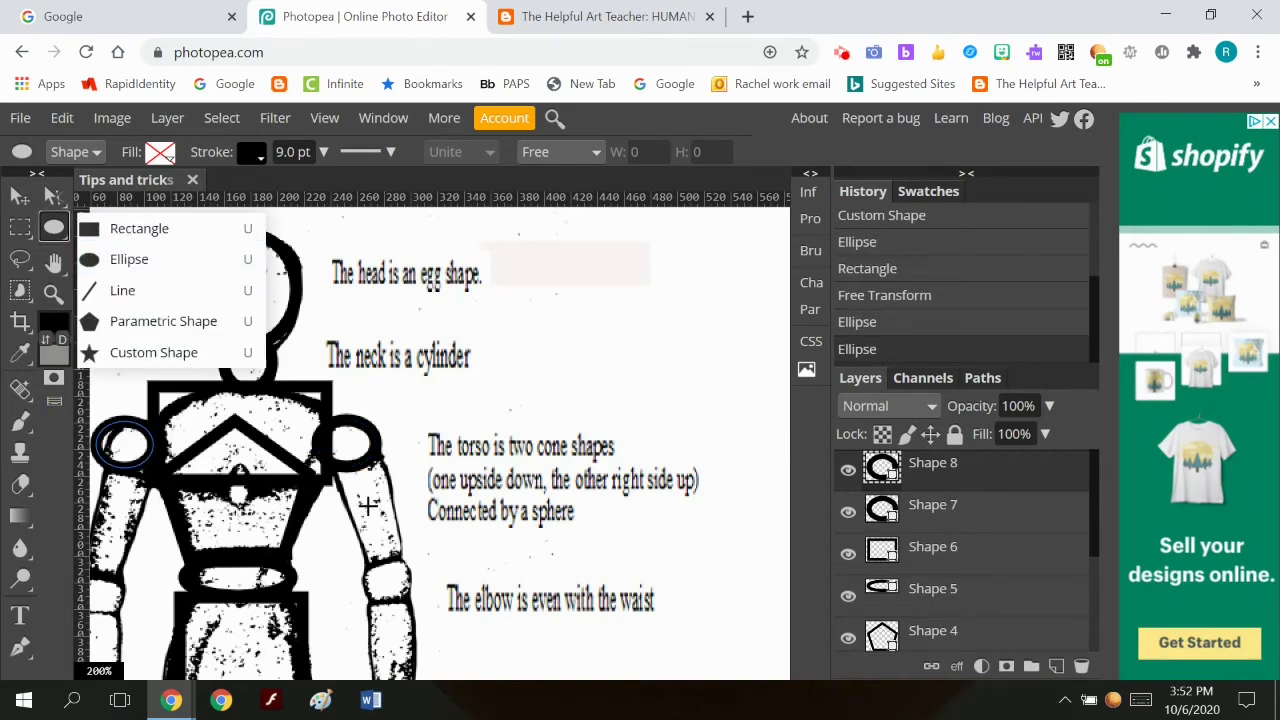
left_click_drag(348, 480, 389, 534)
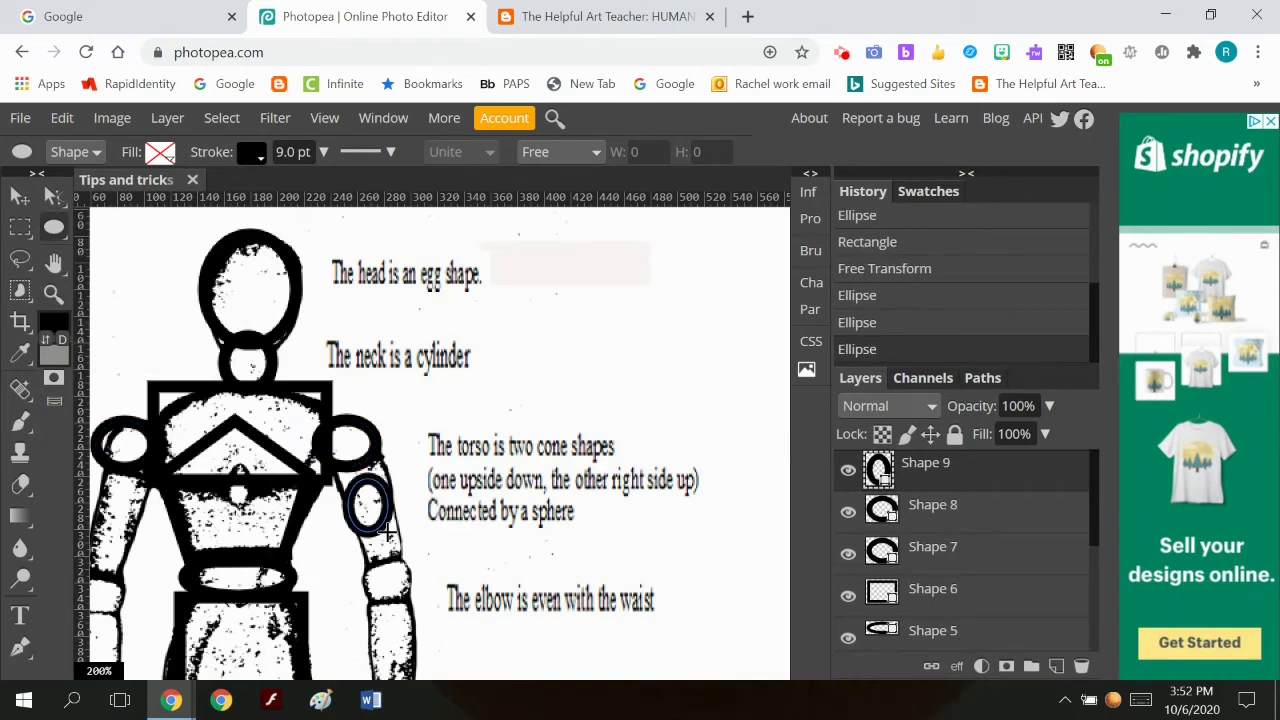
key("ctrl+z")
Step: Draw a narrow rectangle over the upper arm nearest the captions and rotate it -17.6° to follow the arm
right_click(59, 231)
left_click(110, 232)
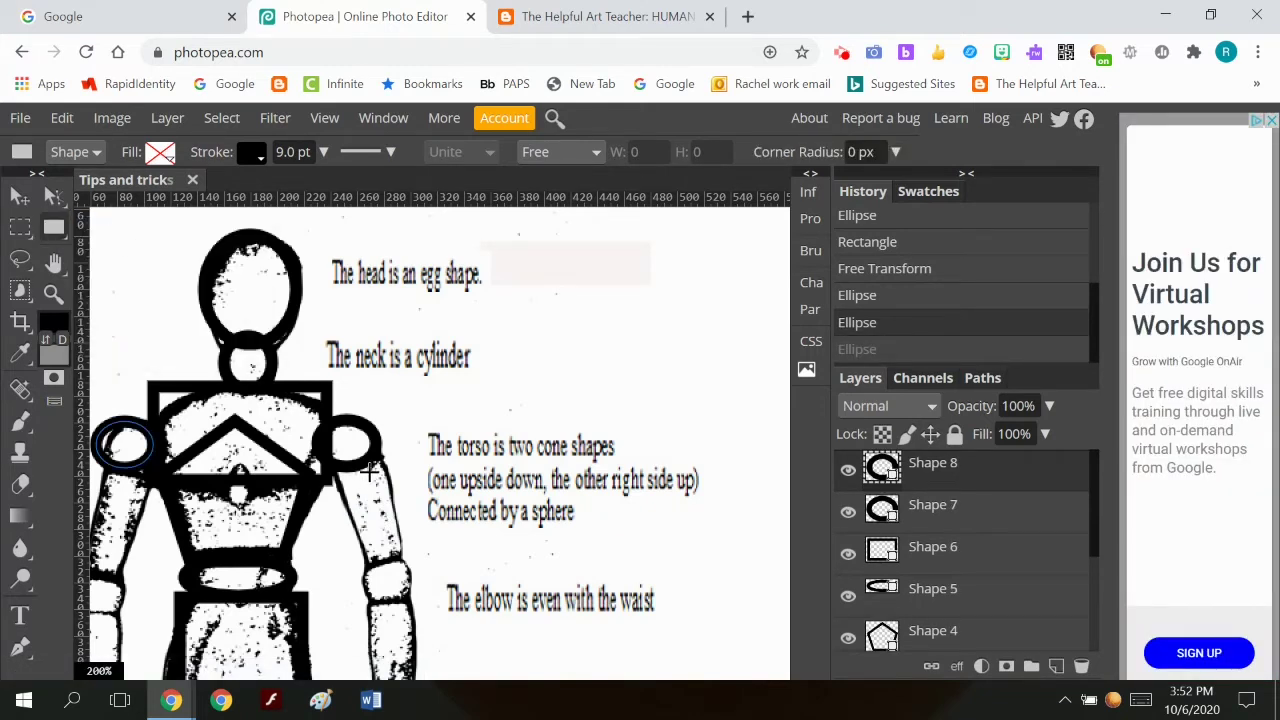
mouse_move(352, 447)
left_mouse_down()
mouse_move(398, 553)
mouse_move(423, 555)
left_mouse_up()
left_click(62, 118)
left_click(130, 582)
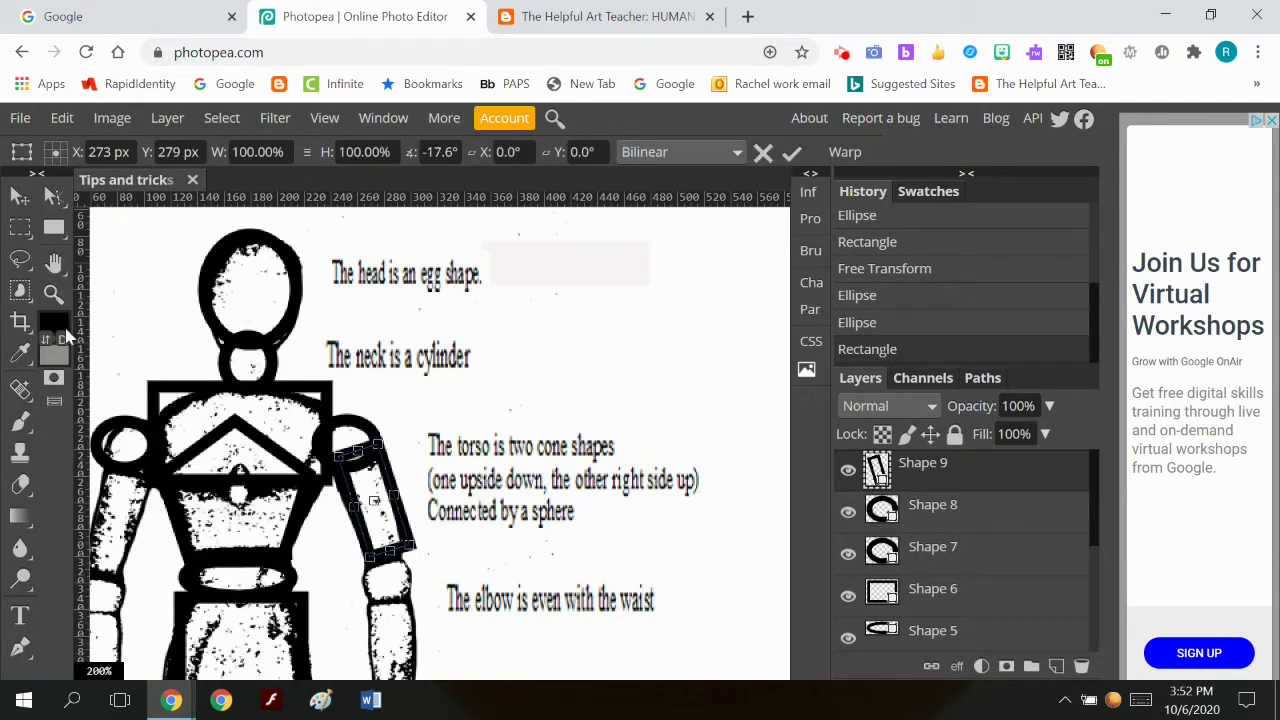
left_click(791, 152)
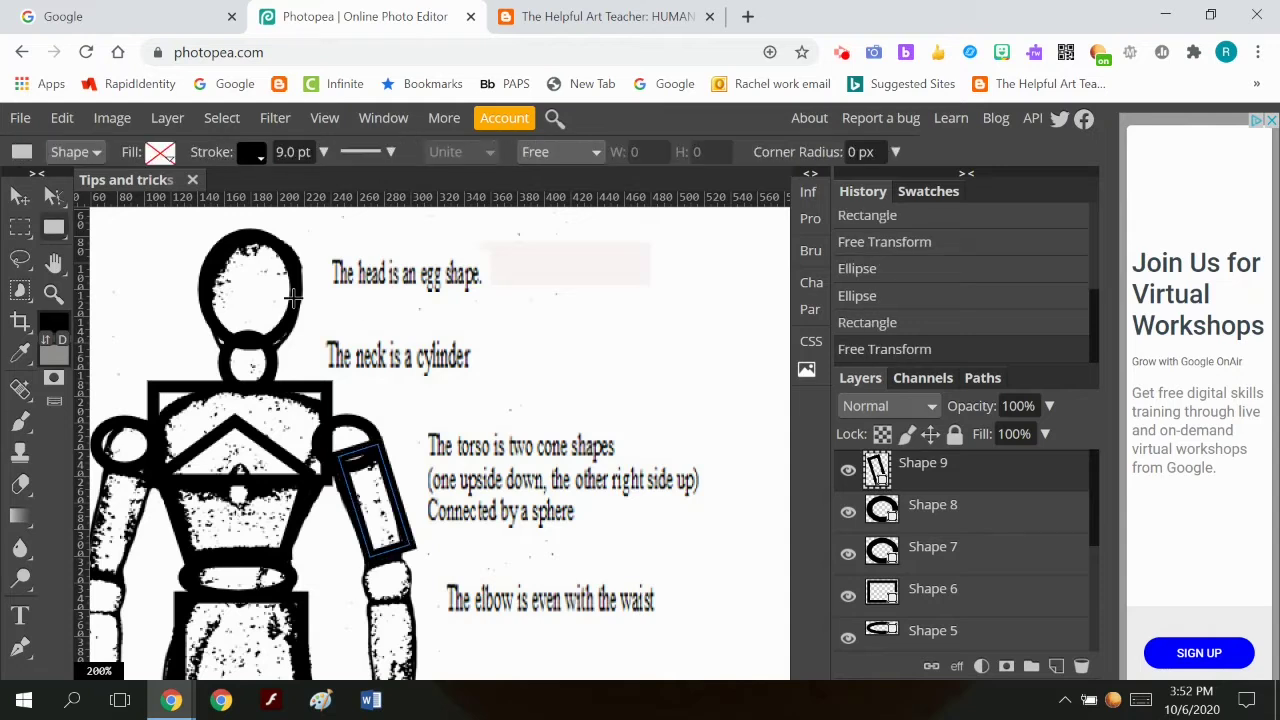
Step: Merge the shape layers down one after another, from Shape 9 to Shape 1, keeping Background separate
right_click(970, 467)
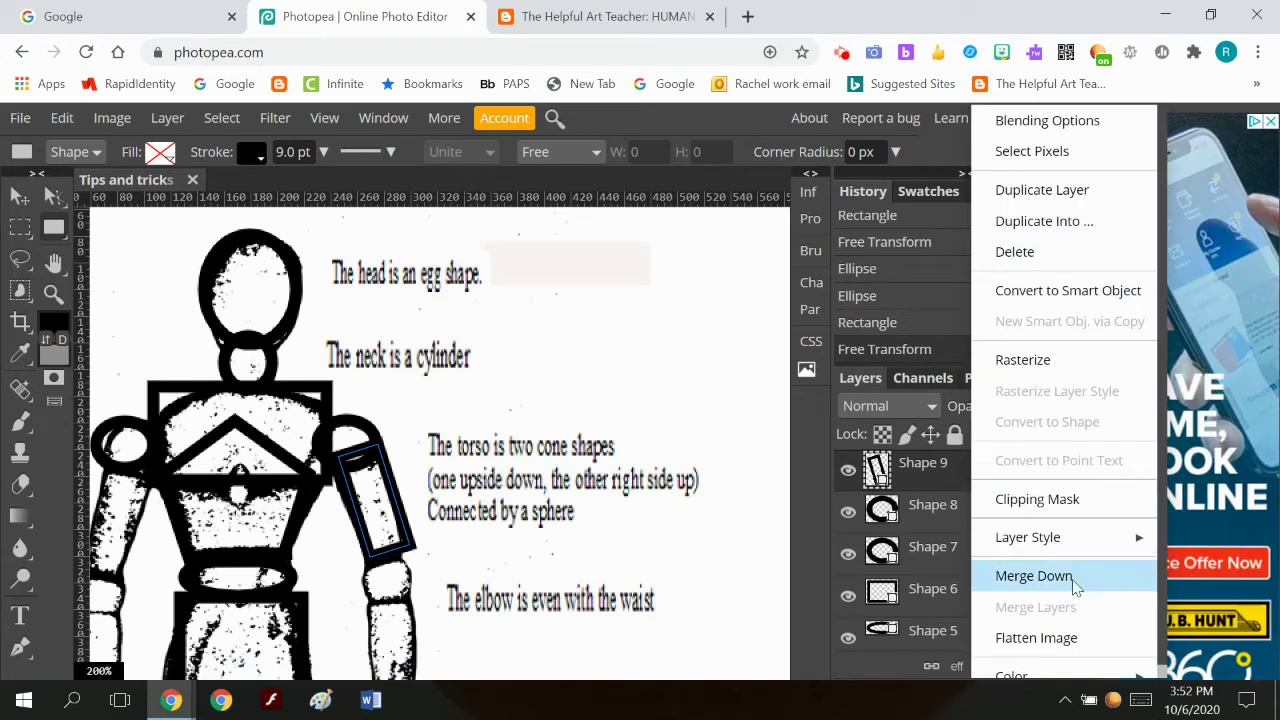
left_click(1033, 576)
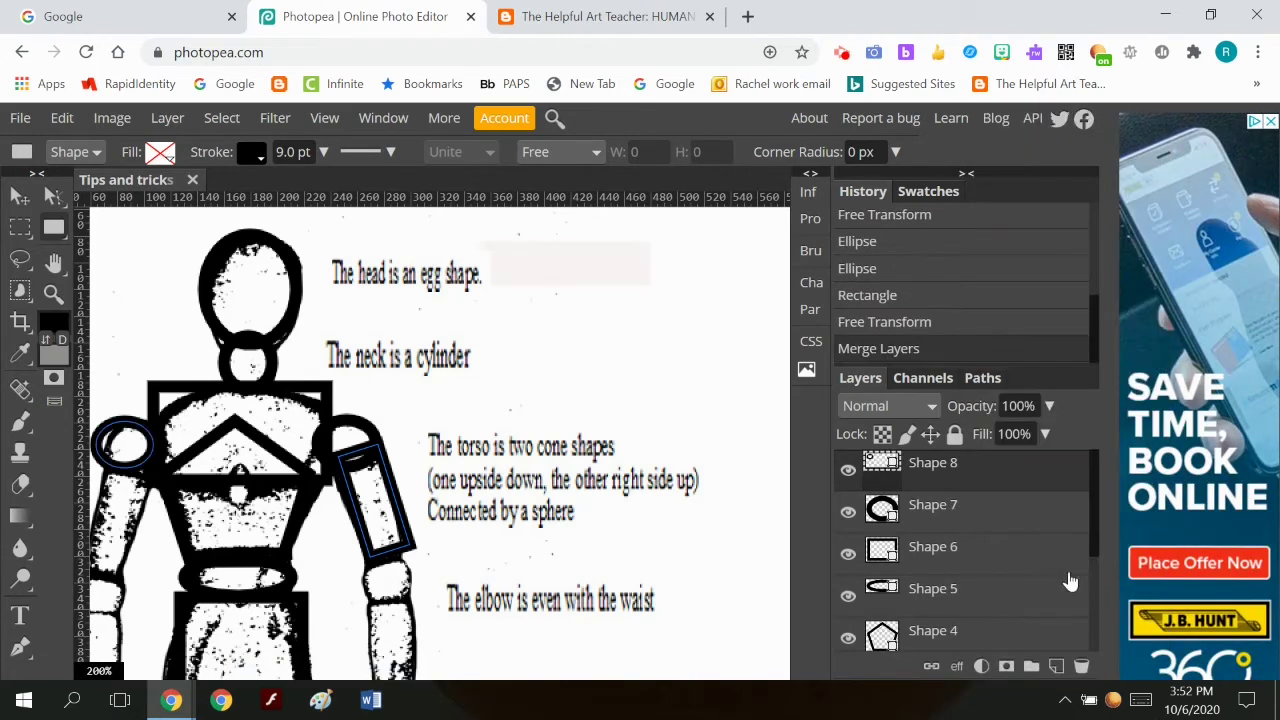
right_click(975, 475)
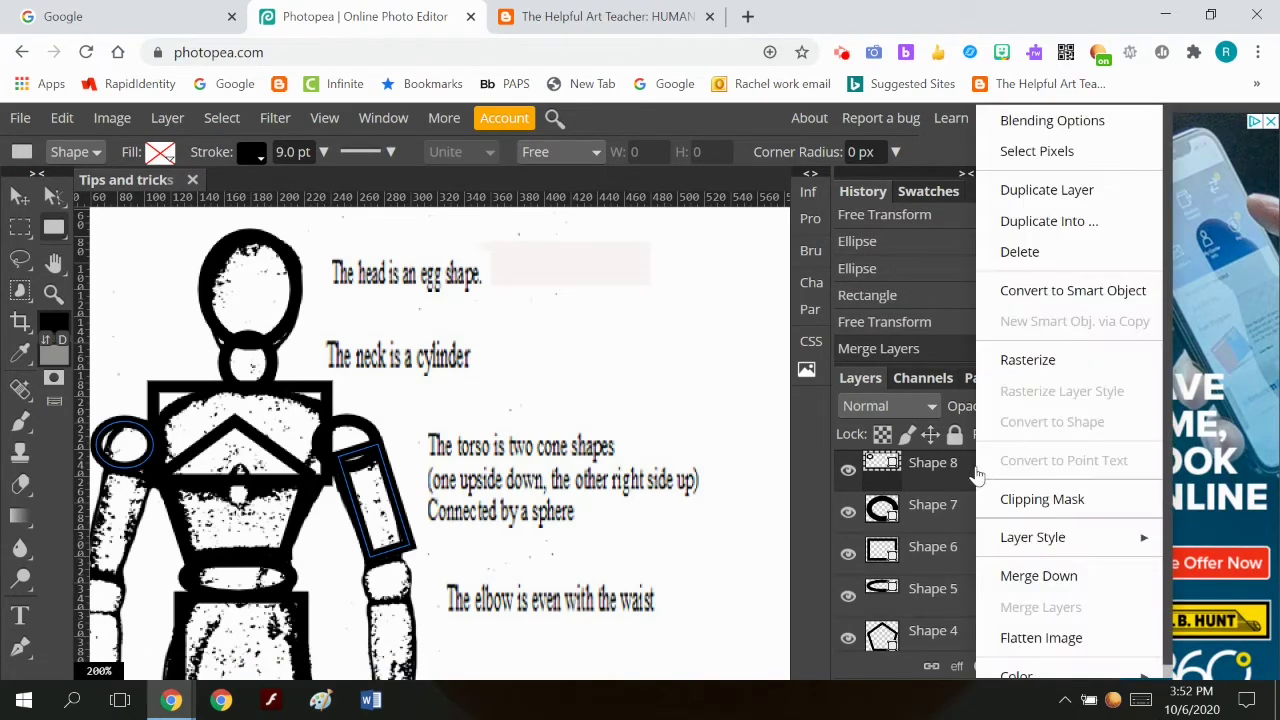
left_click(1038, 580)
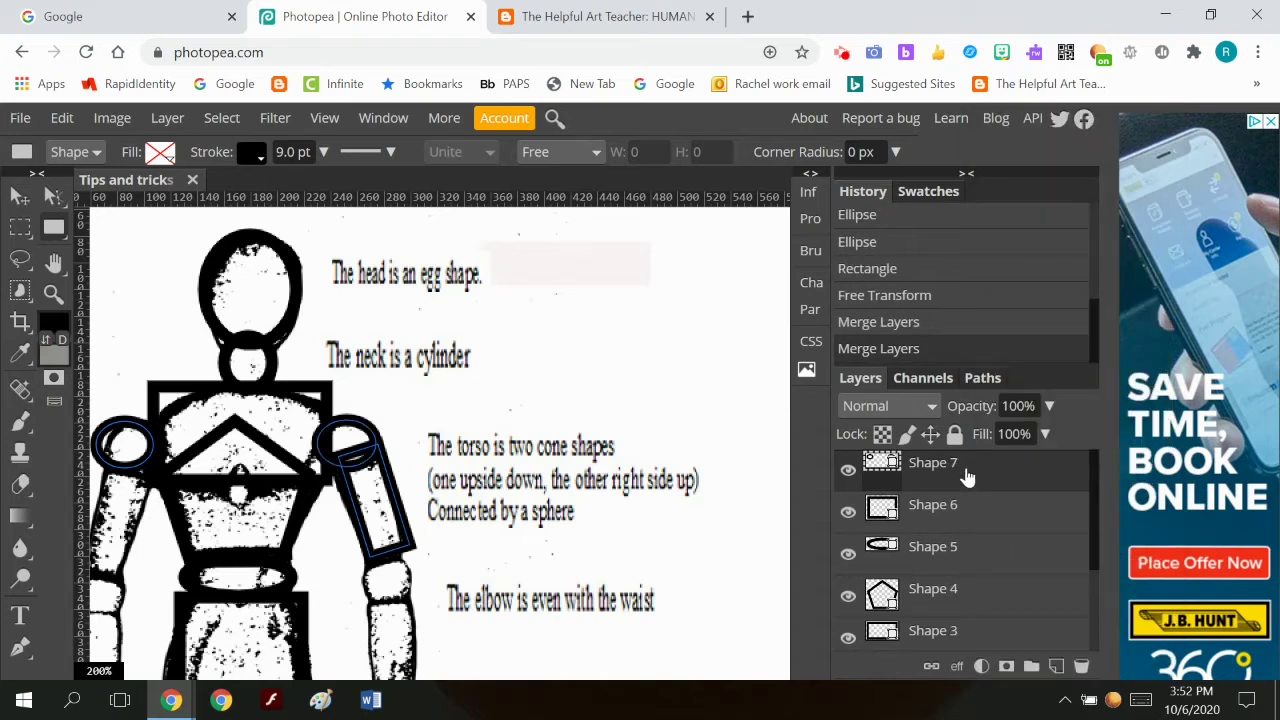
right_click(966, 477)
left_click(1038, 580)
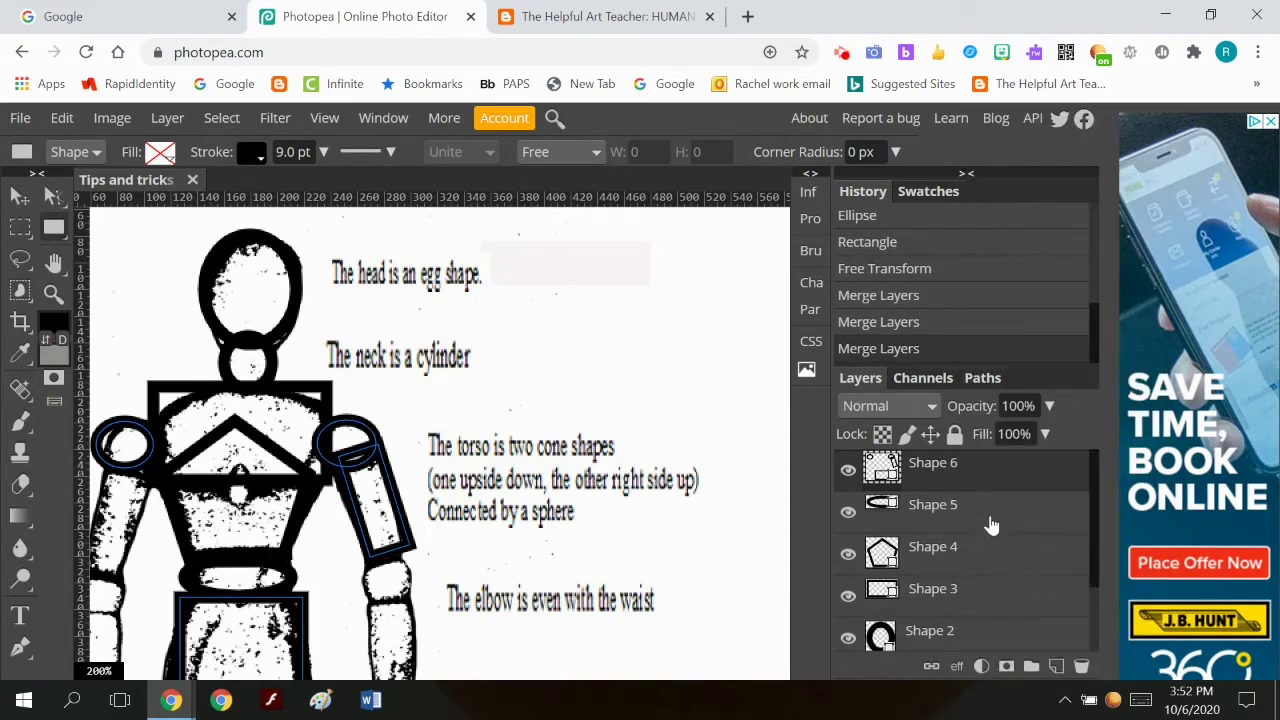
right_click(968, 479)
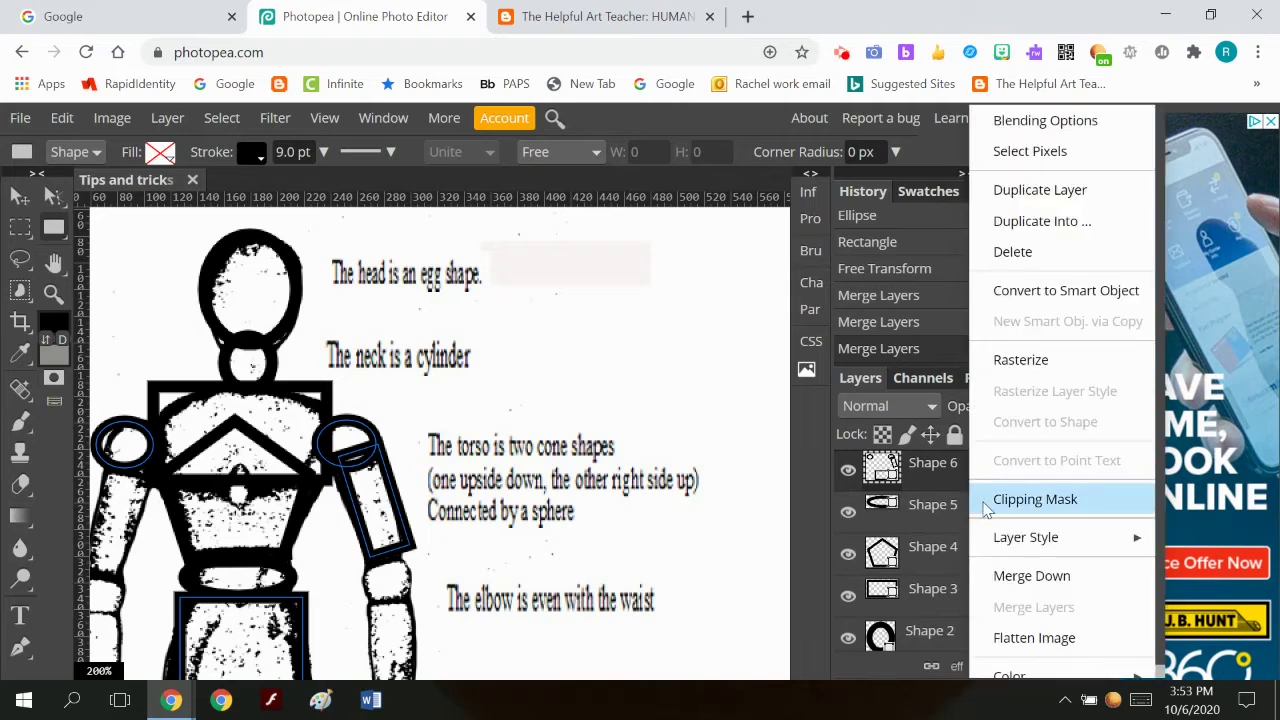
left_click(1024, 588)
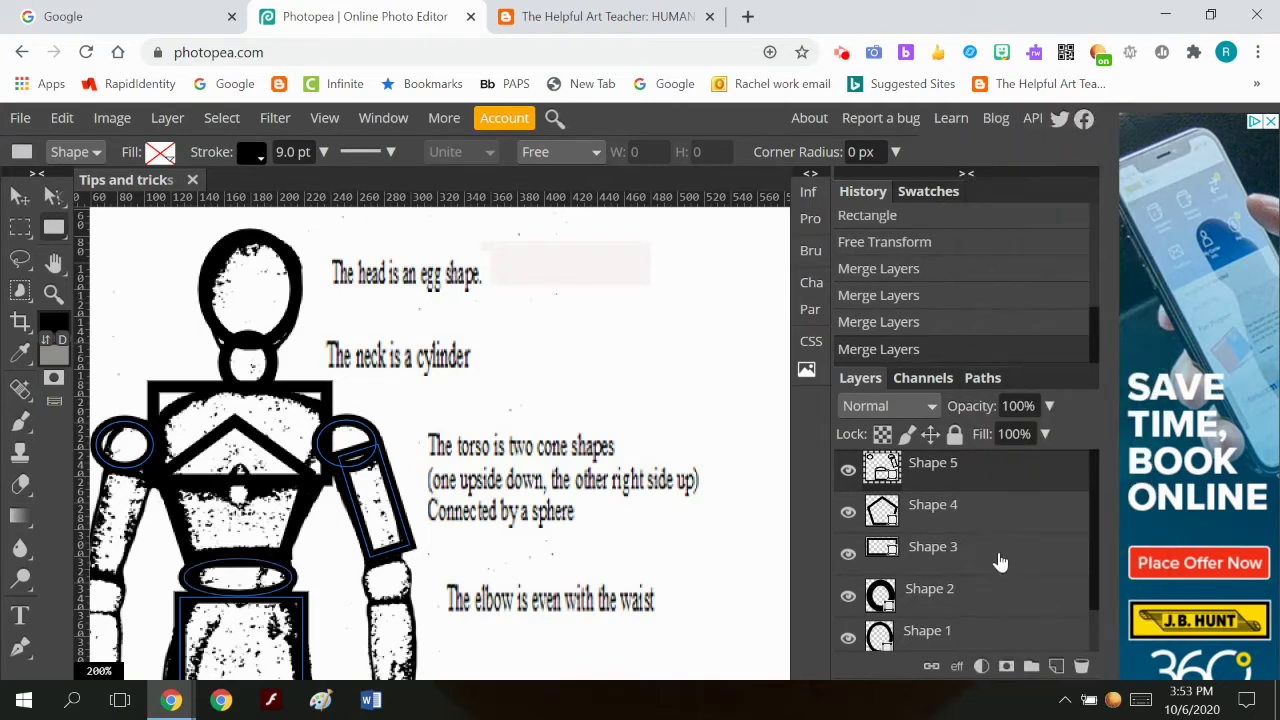
right_click(962, 485)
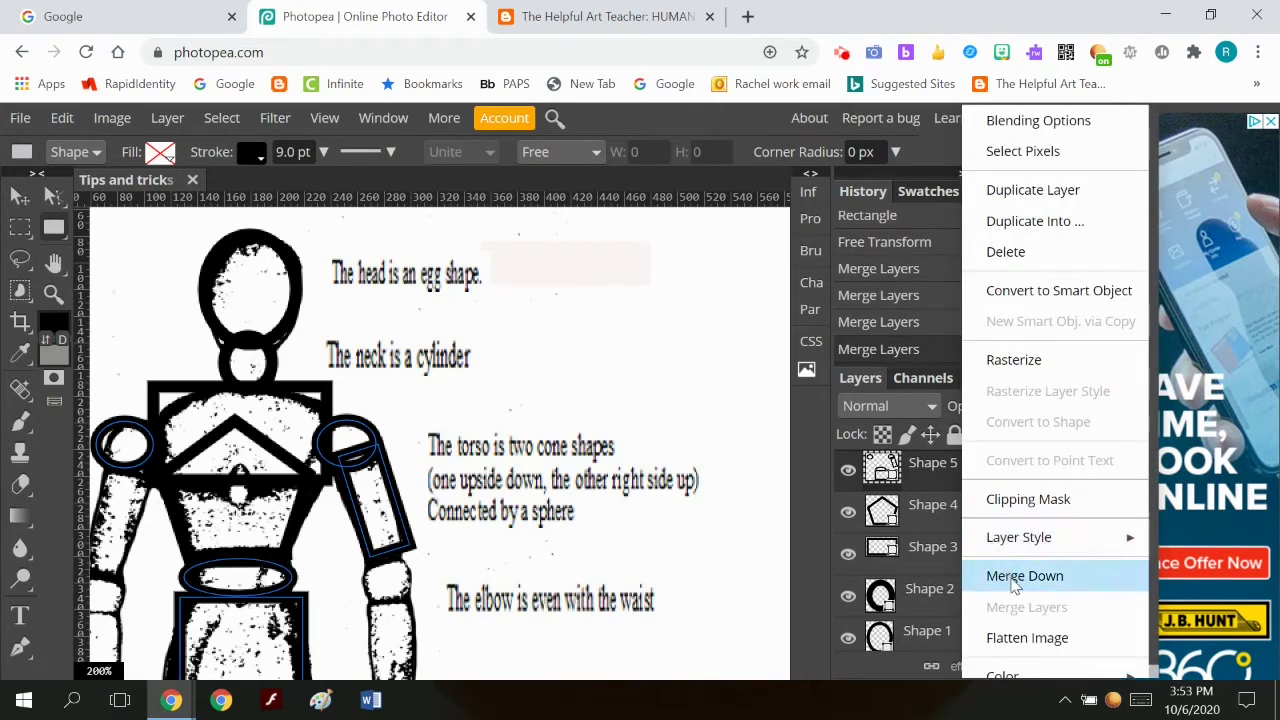
left_click(1016, 585)
right_click(967, 480)
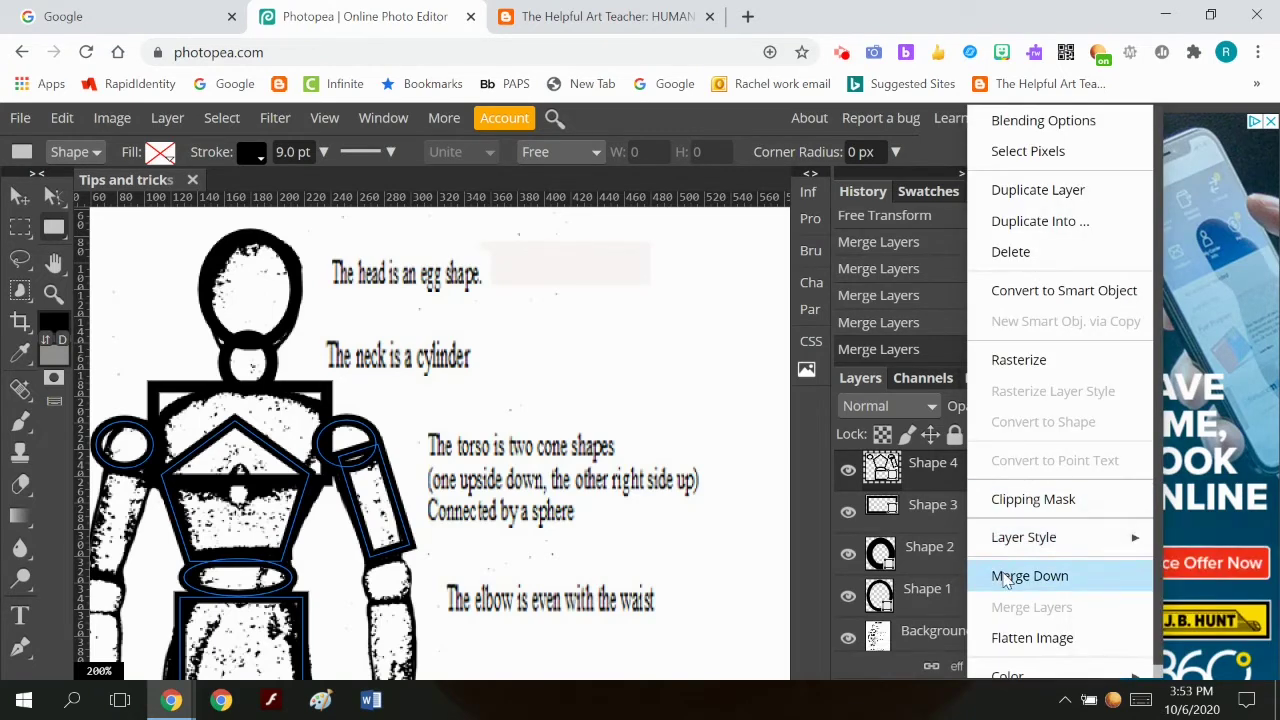
left_click(1005, 578)
right_click(963, 465)
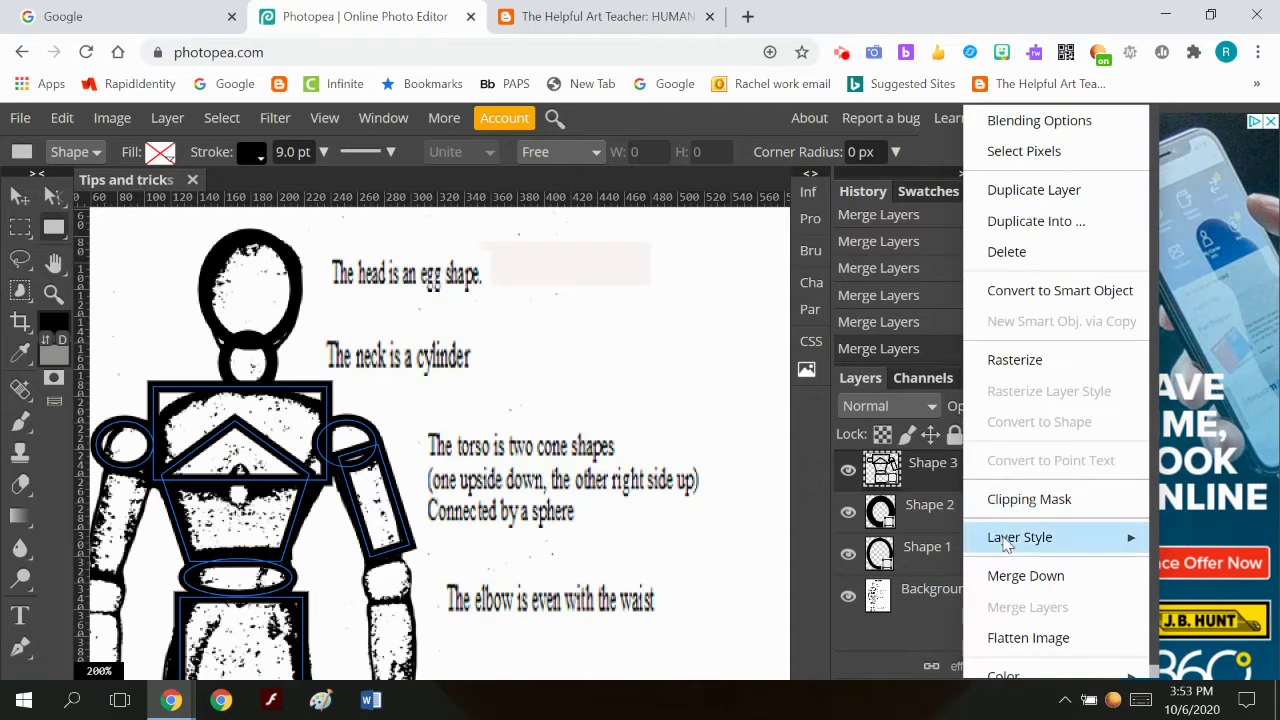
left_click(1008, 576)
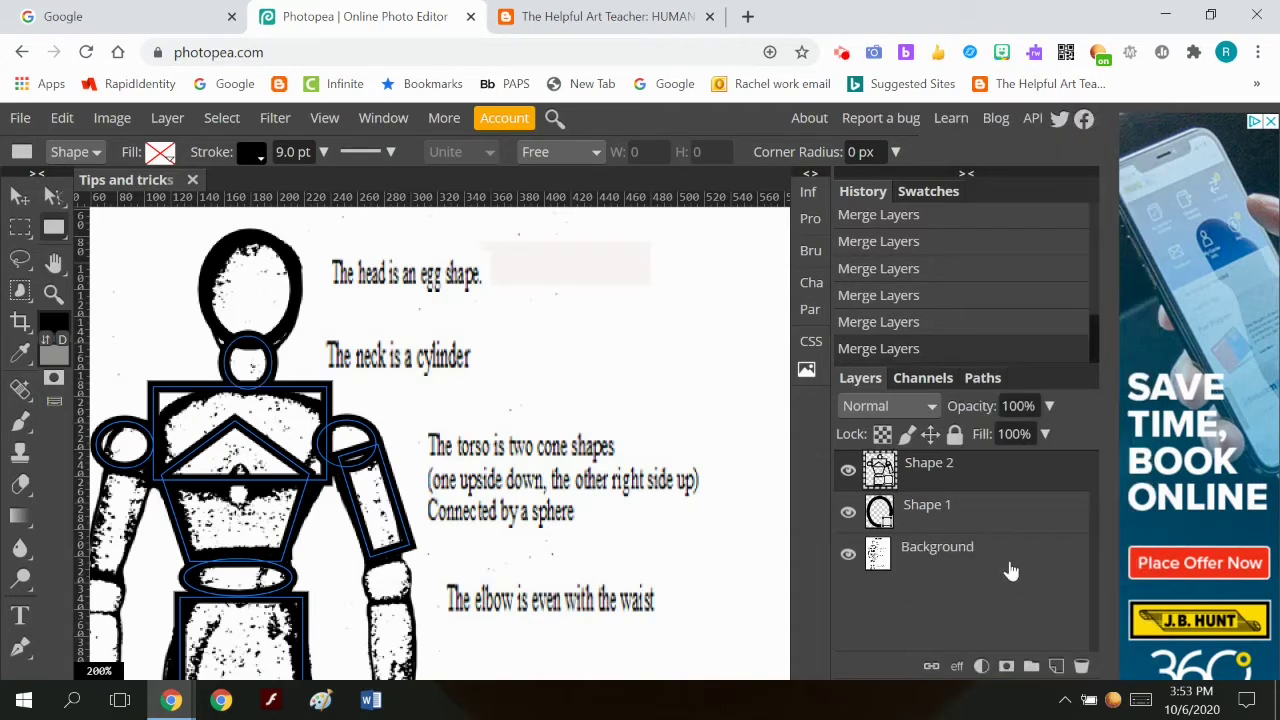
right_click(963, 487)
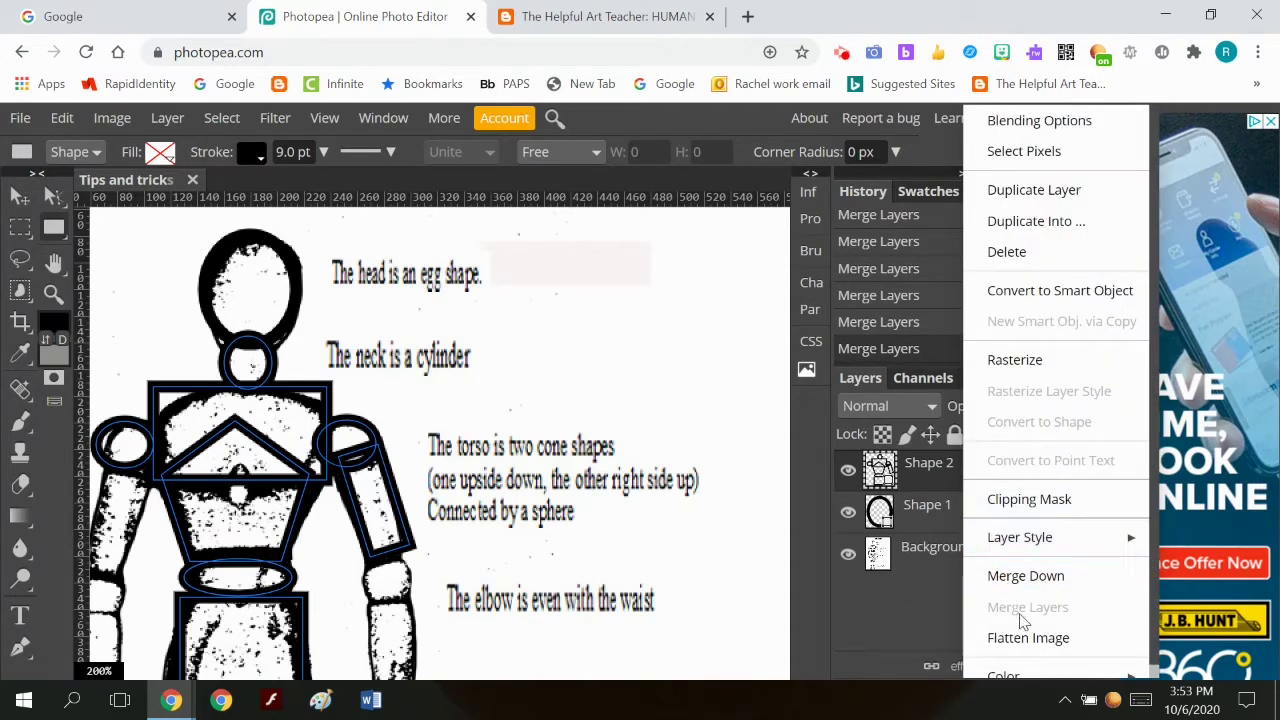
left_click(1031, 577)
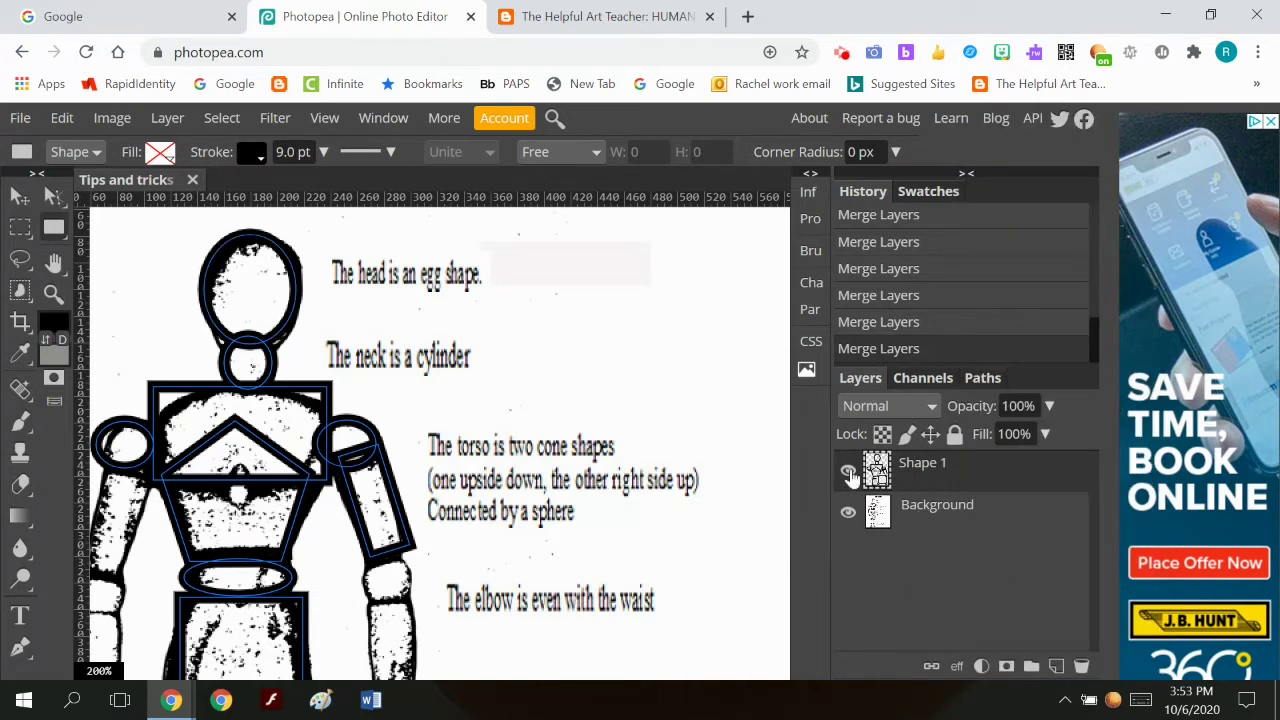
Step: Rasterize the merged Shape 1 layer so its outlines can be edited with the Eraser
left_click(28, 485)
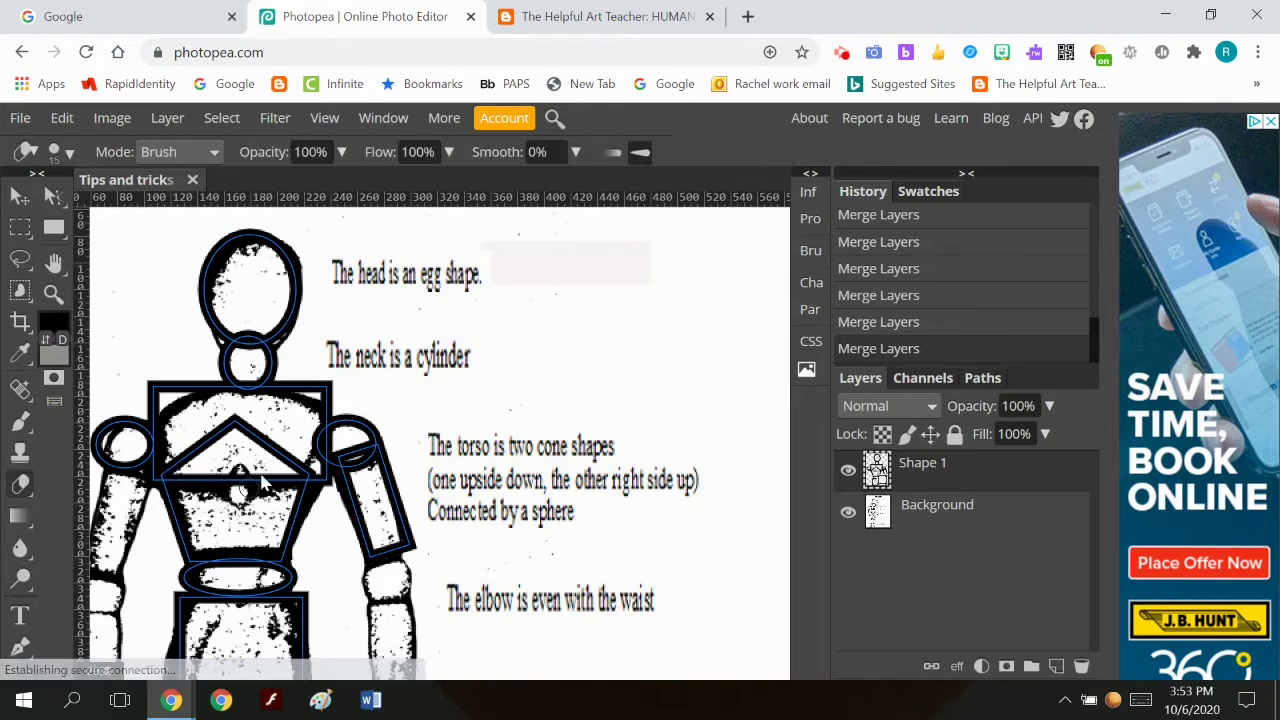
left_click(317, 388)
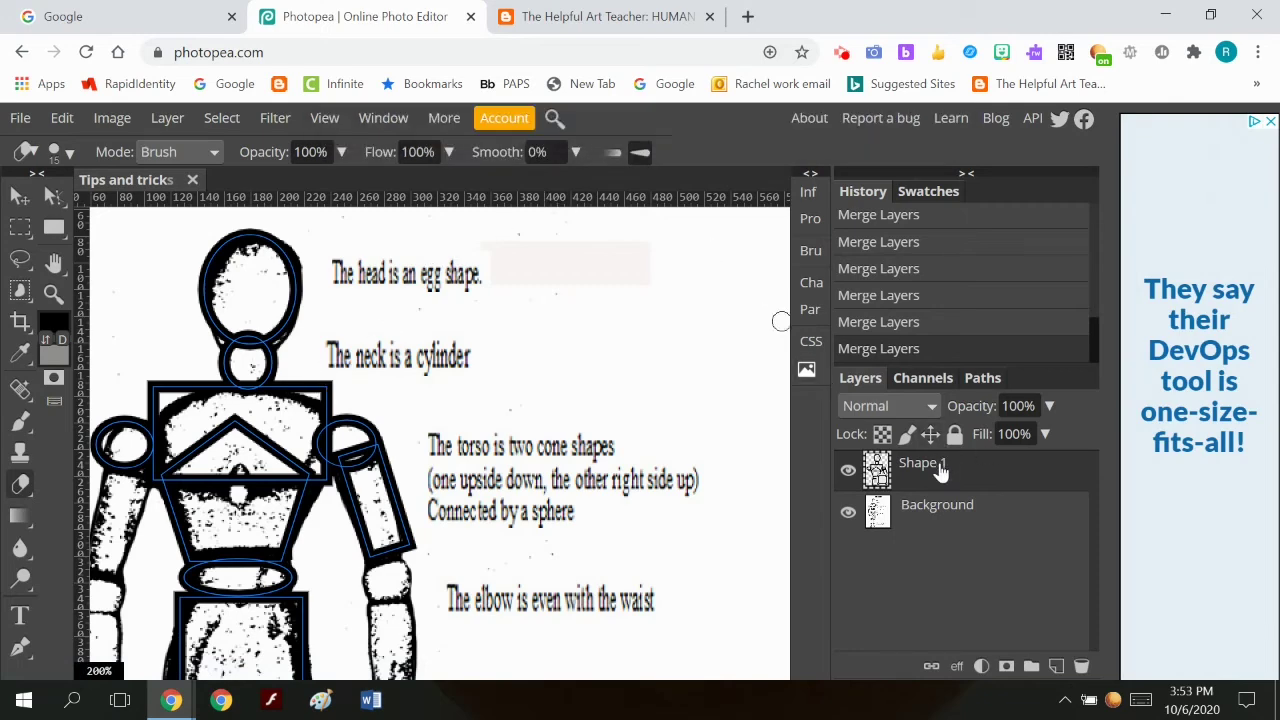
right_click(940, 470)
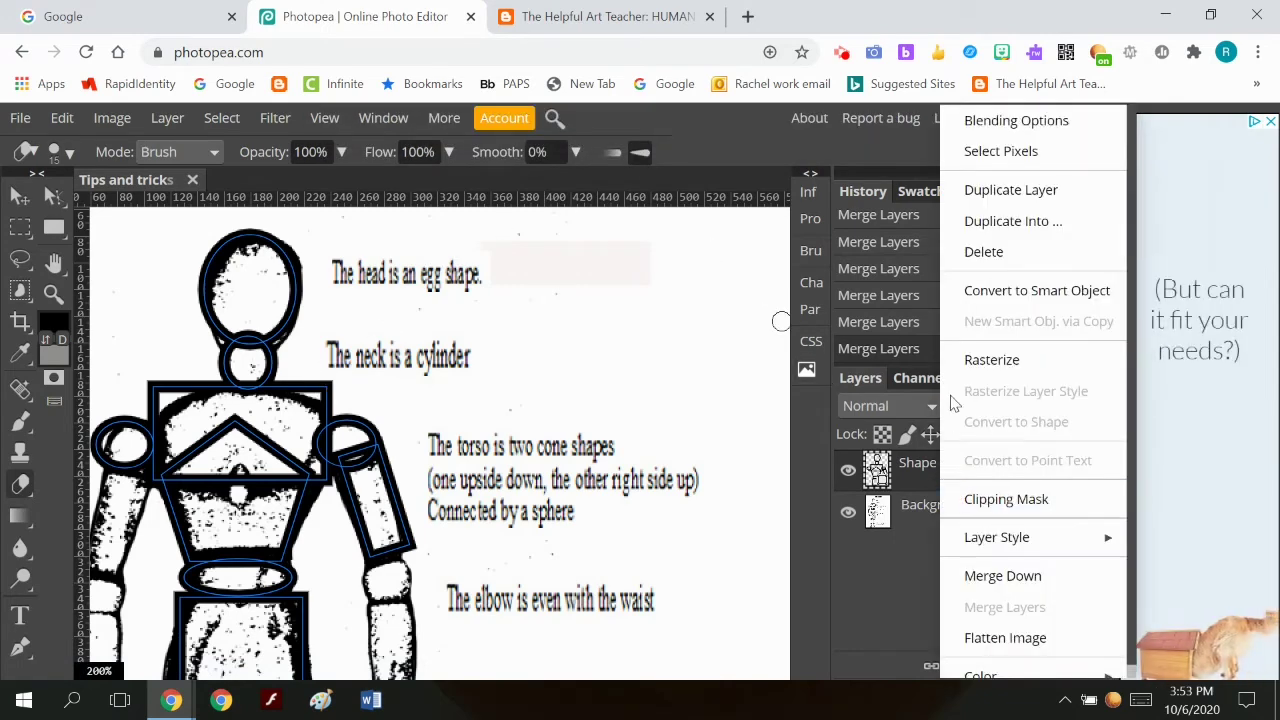
left_click(960, 359)
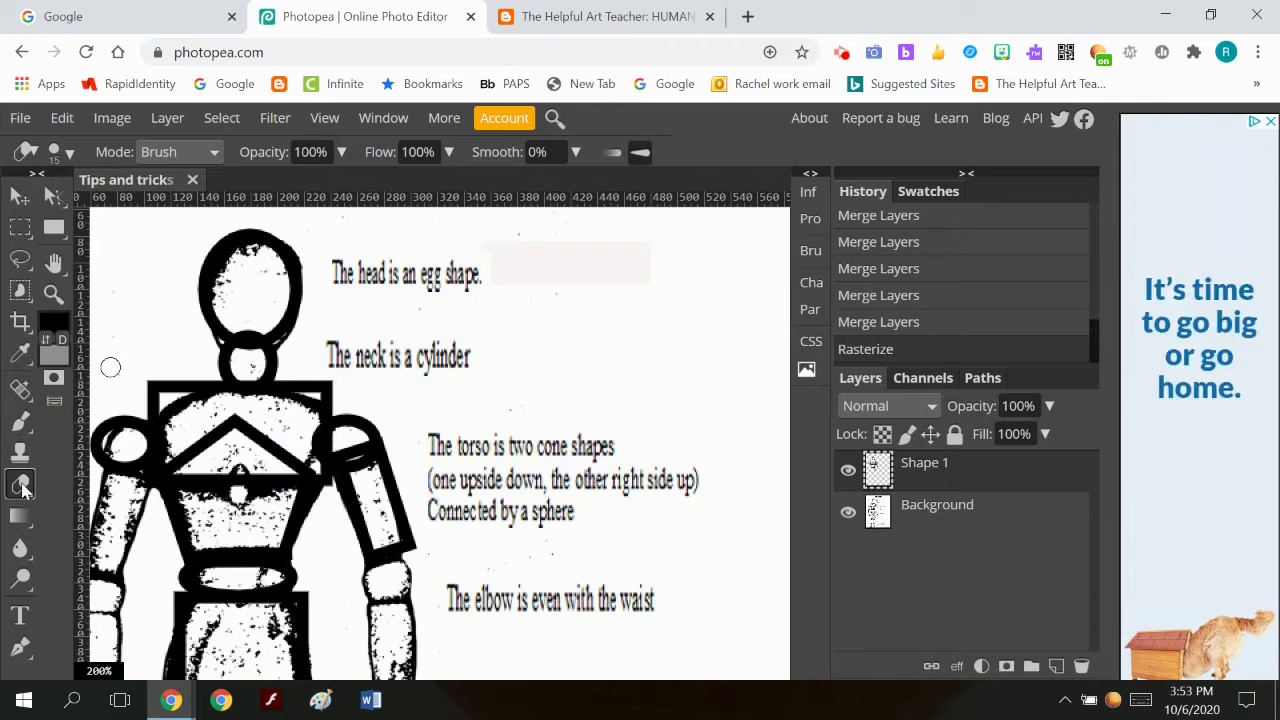
Step: Erase the top edge and both upper corners of the chest rectangle above the mannequin's shoulders
left_click_drag(290, 384, 338, 395)
left_click(340, 410)
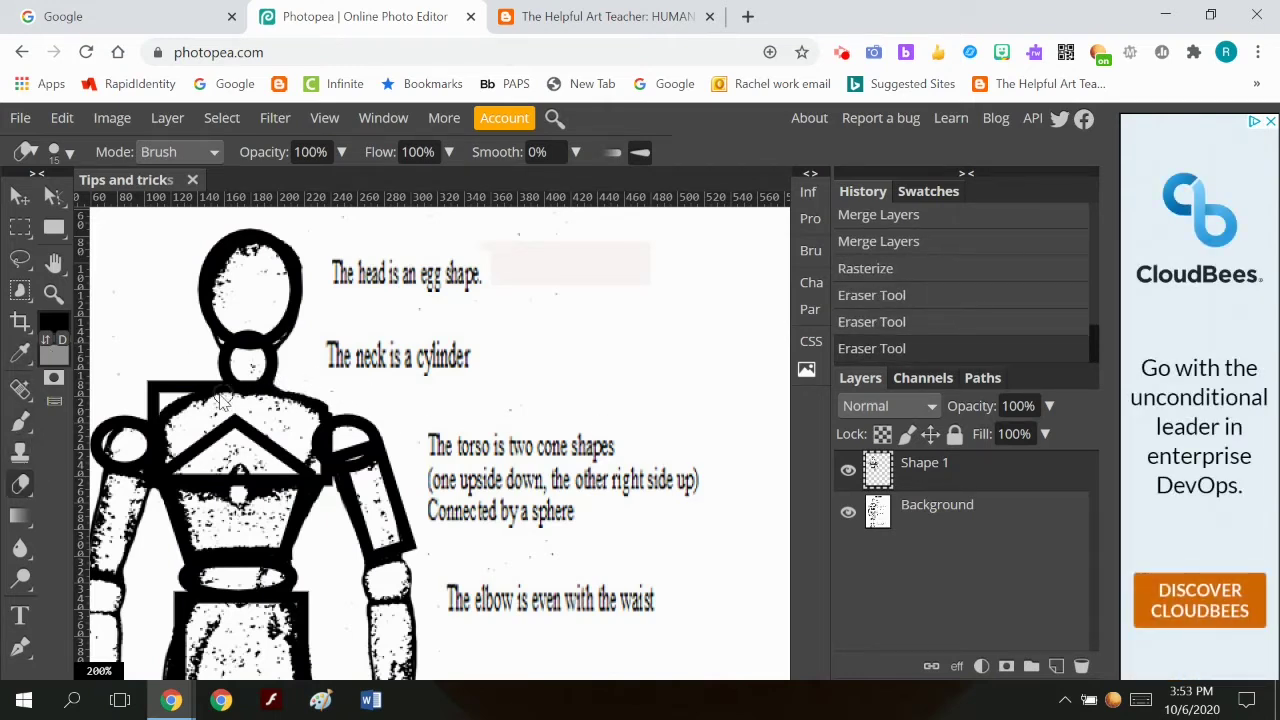
mouse_move(148, 415)
left_mouse_down()
mouse_move(210, 382)
mouse_move(150, 386)
left_mouse_up()
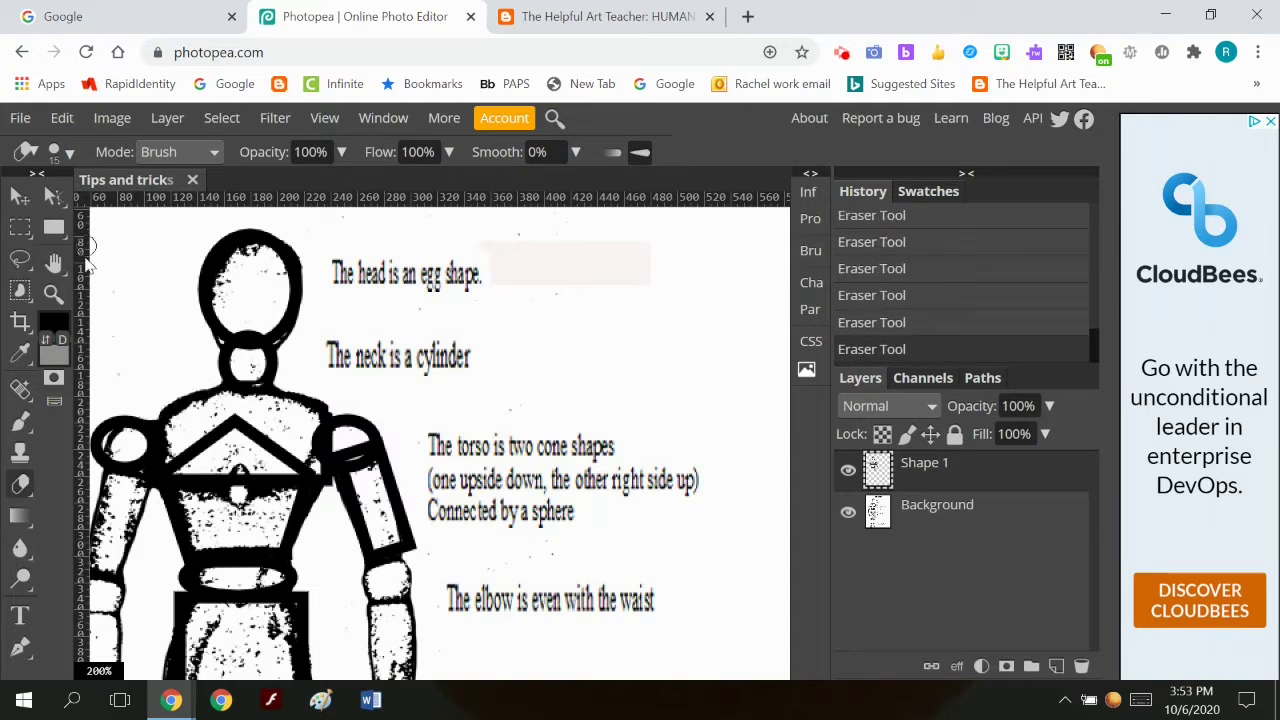
Step: Paint straight sloping Brush lines from the neck to each shoulder joint
left_click(20, 420)
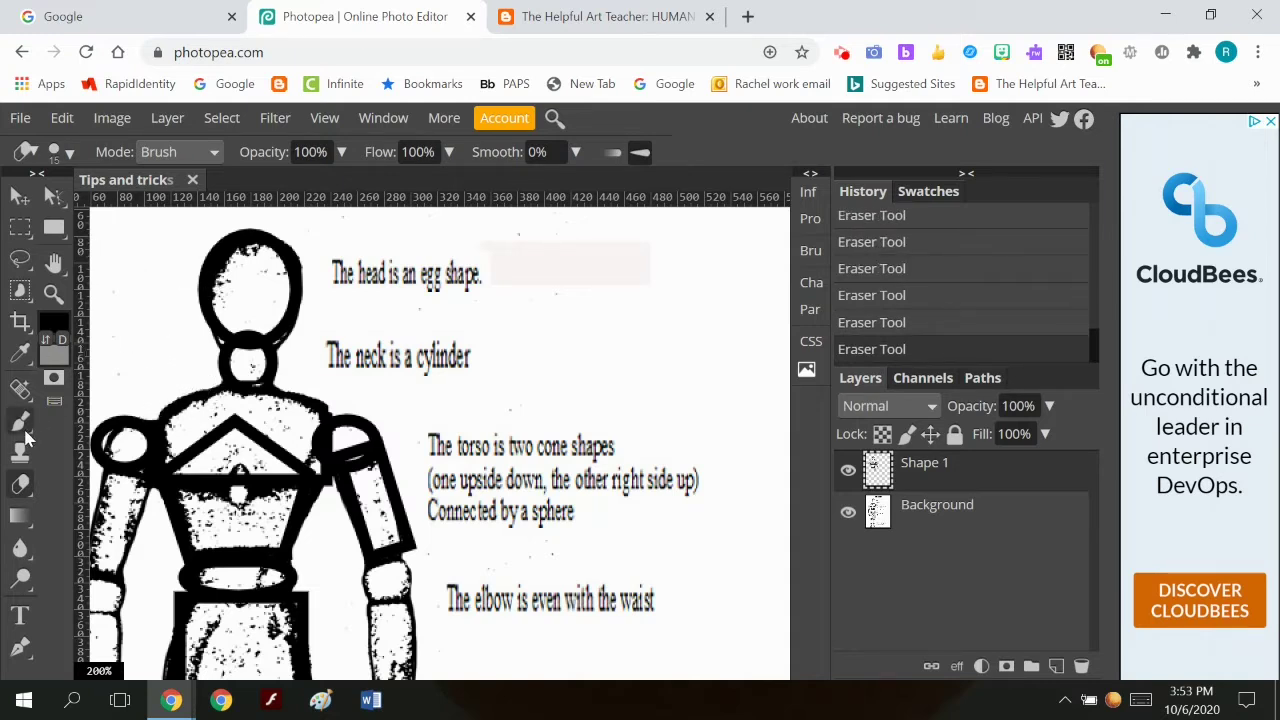
left_click(221, 385)
left_click(142, 422, "shift")
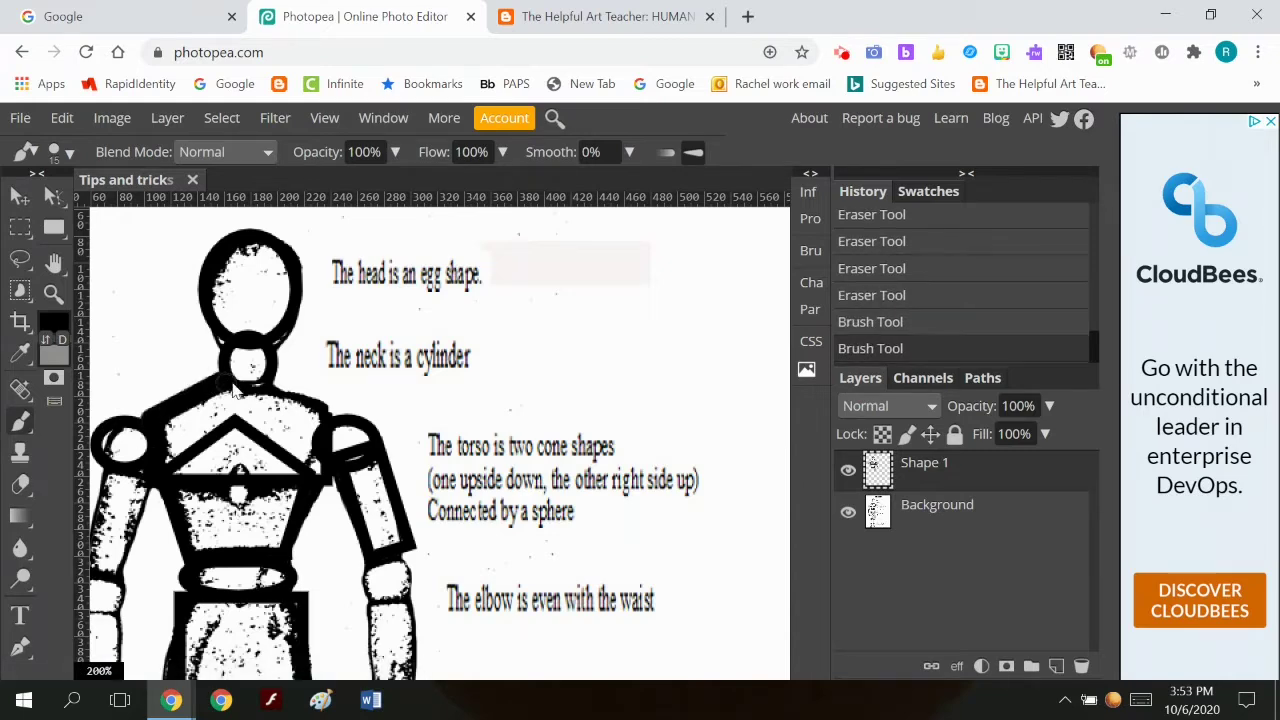
left_click(276, 388)
left_click(366, 420, "shift")
Step: Erase both upper corners of the hip rectangle just below the waist ellipse
scroll(330, 440, "down", 3)
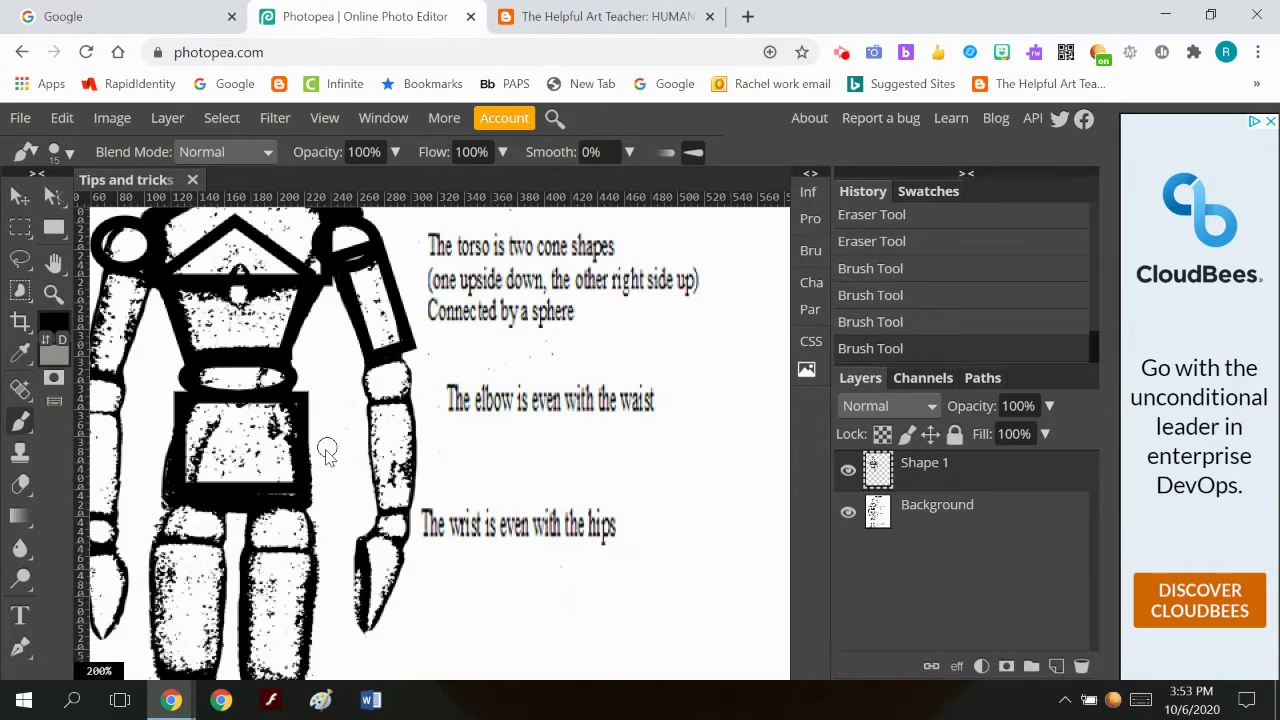
left_click(22, 482)
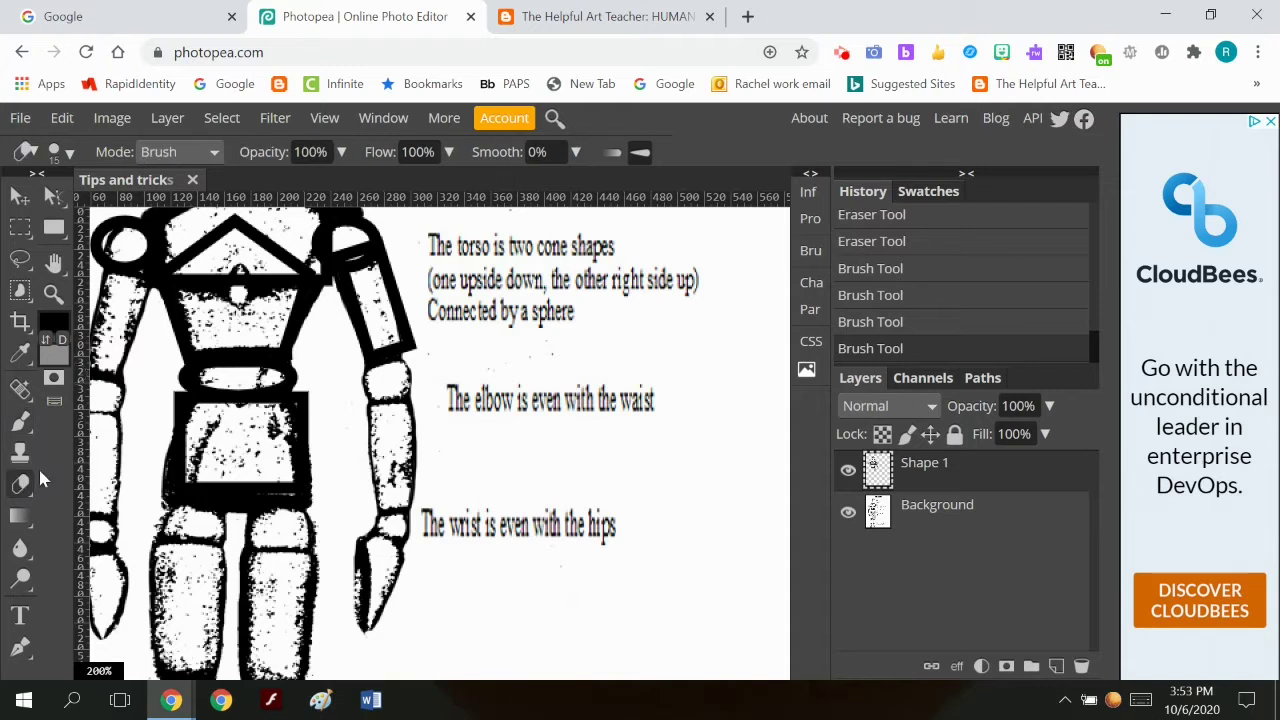
left_click(182, 404)
left_click_drag(163, 428, 170, 396)
left_click(172, 405)
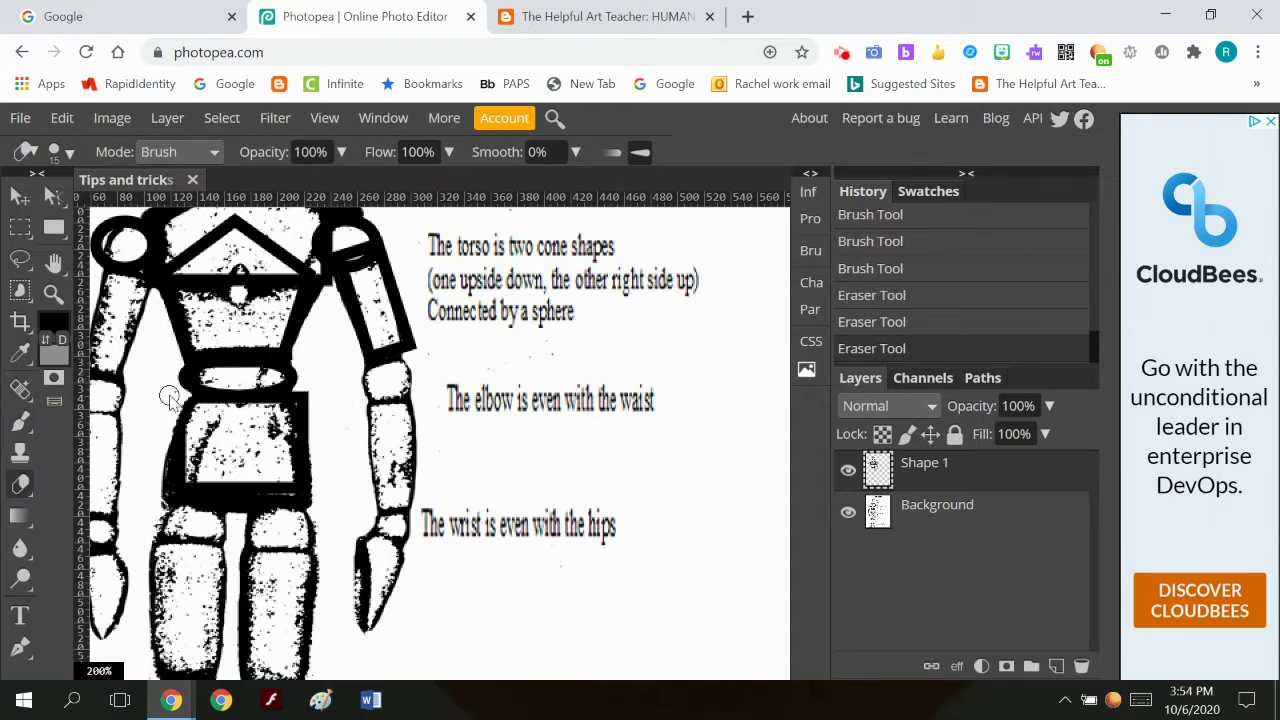
left_click(170, 389)
left_click(302, 395)
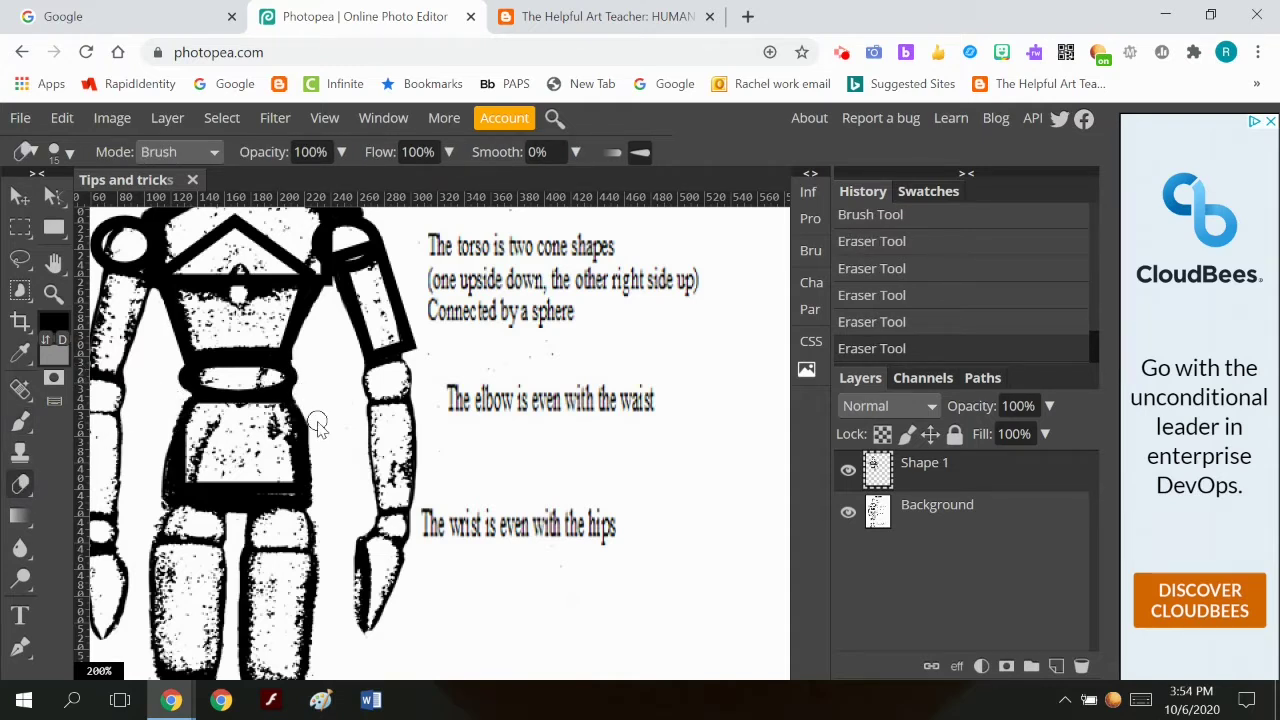
left_click_drag(318, 417, 312, 450)
Step: Paint straight black Brush lines from the waist outward to the hip shape's two lower corners, giving it slanted sides
left_click(19, 425)
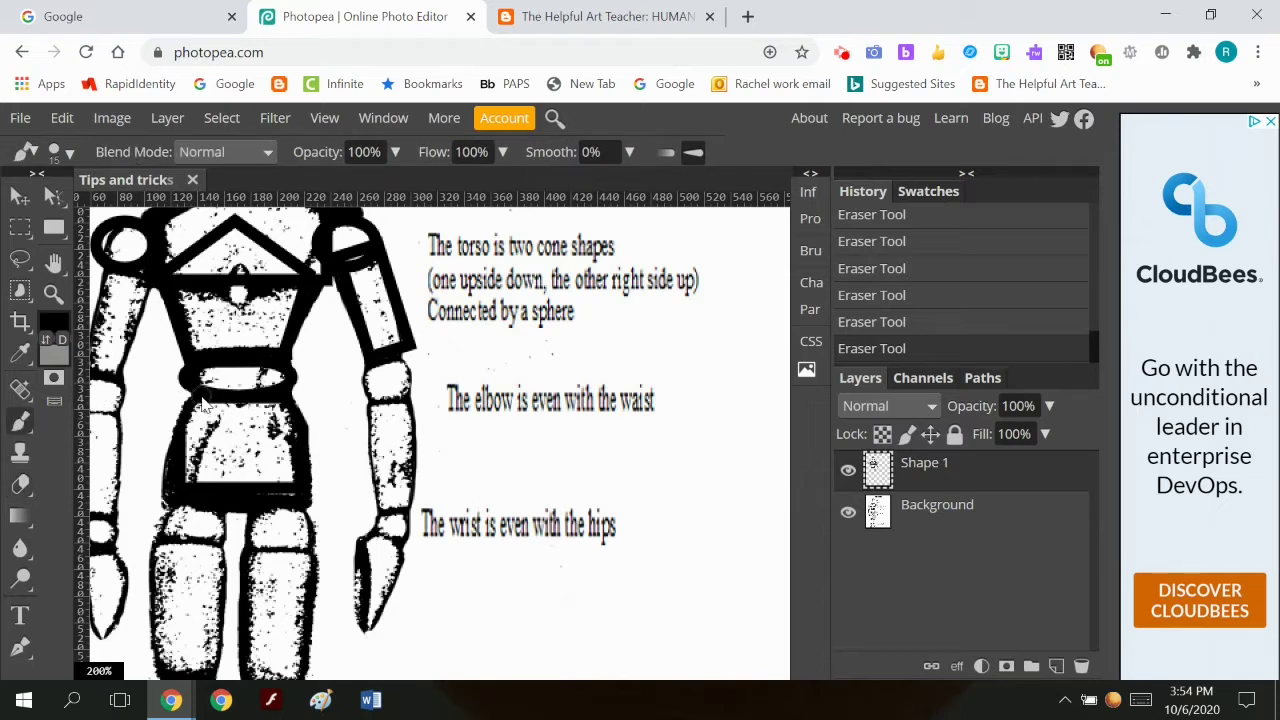
left_click(190, 396)
left_click(172, 493)
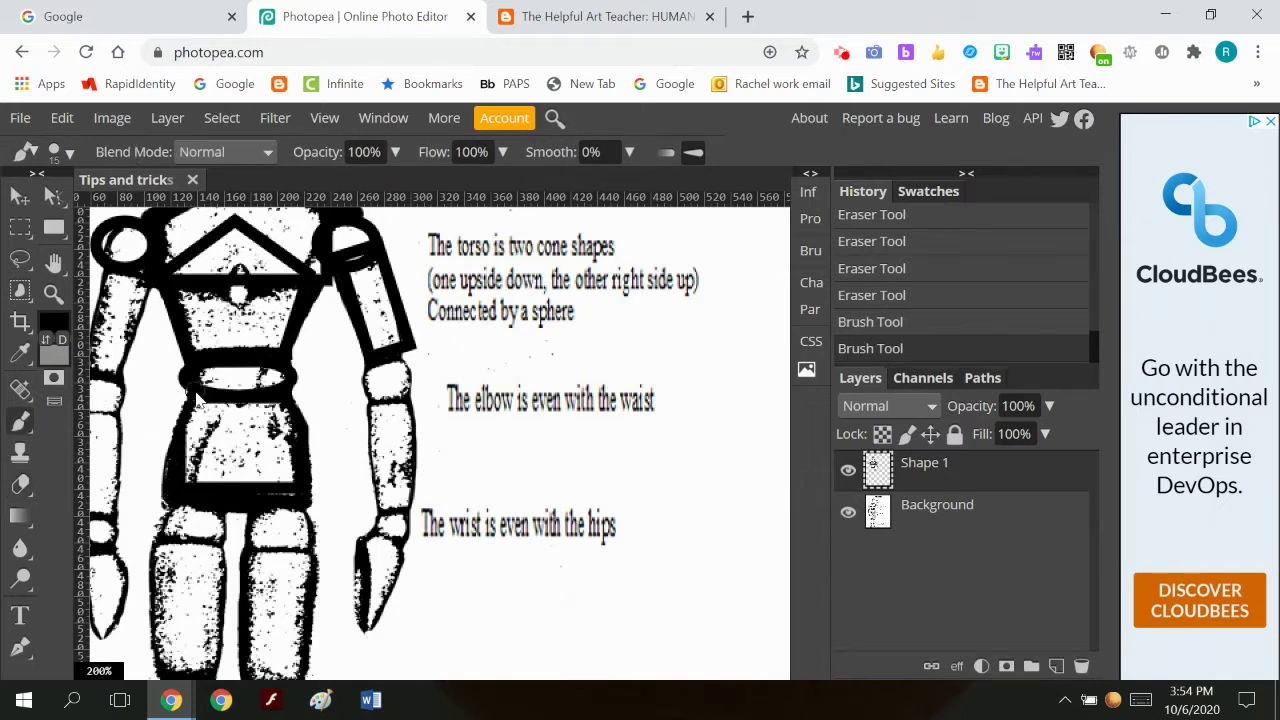
left_click(53, 323)
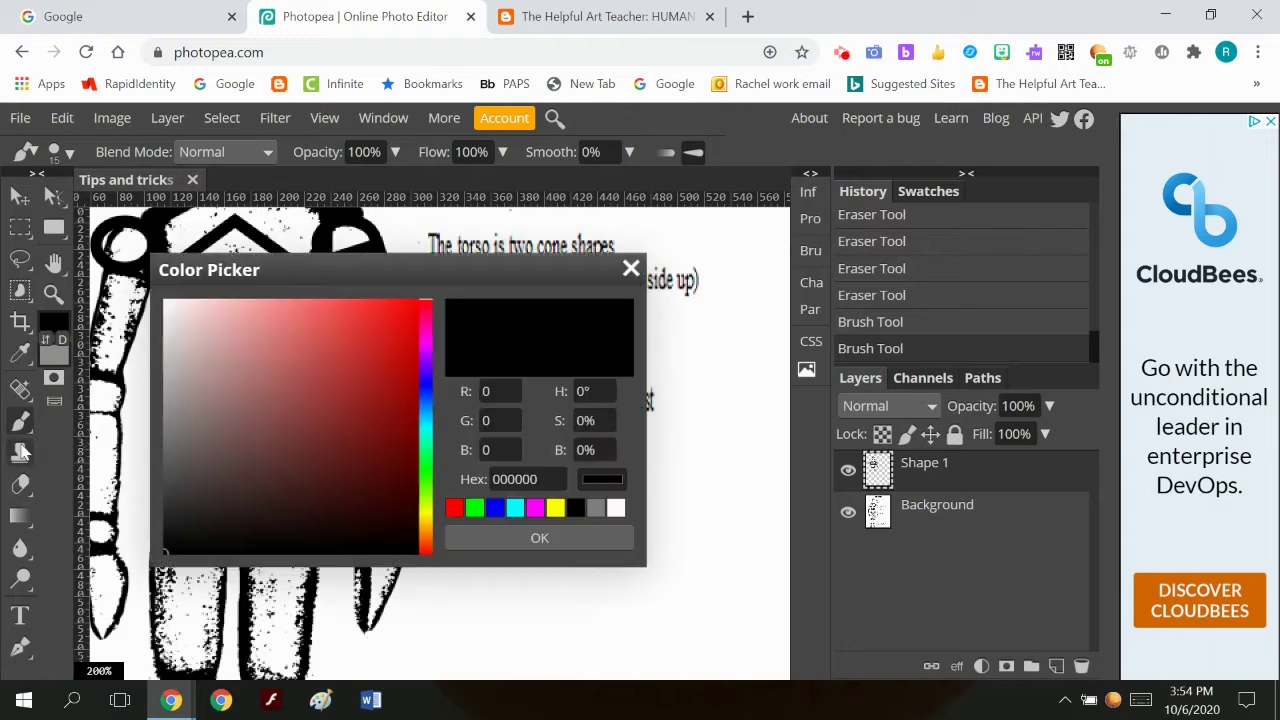
left_click(540, 539)
left_click(180, 398)
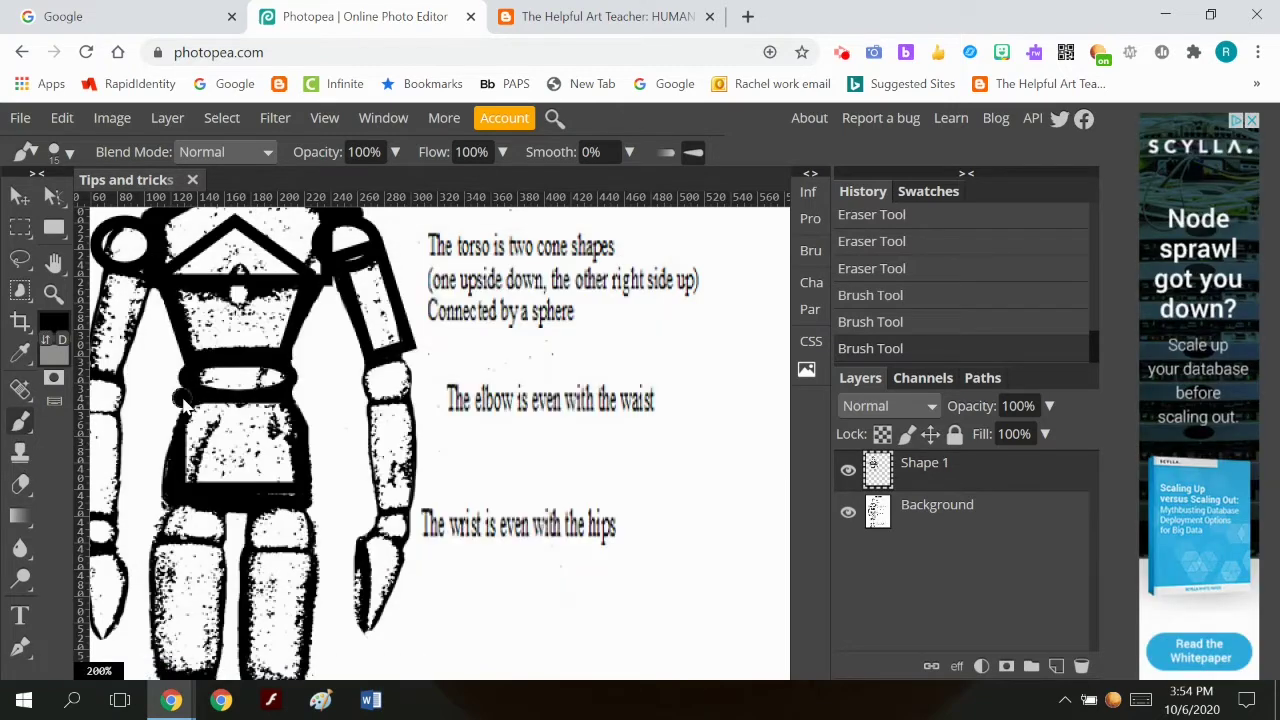
left_click(166, 496, "shift")
left_click(296, 392)
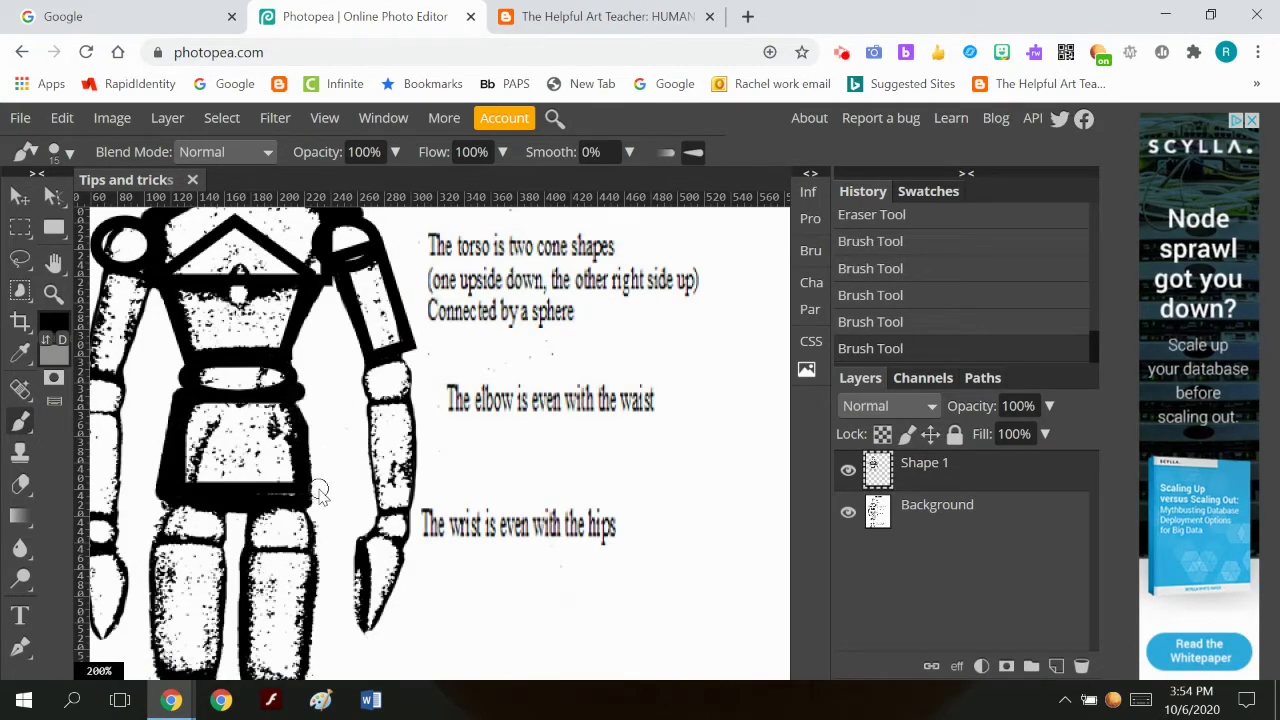
left_click(320, 500, "shift")
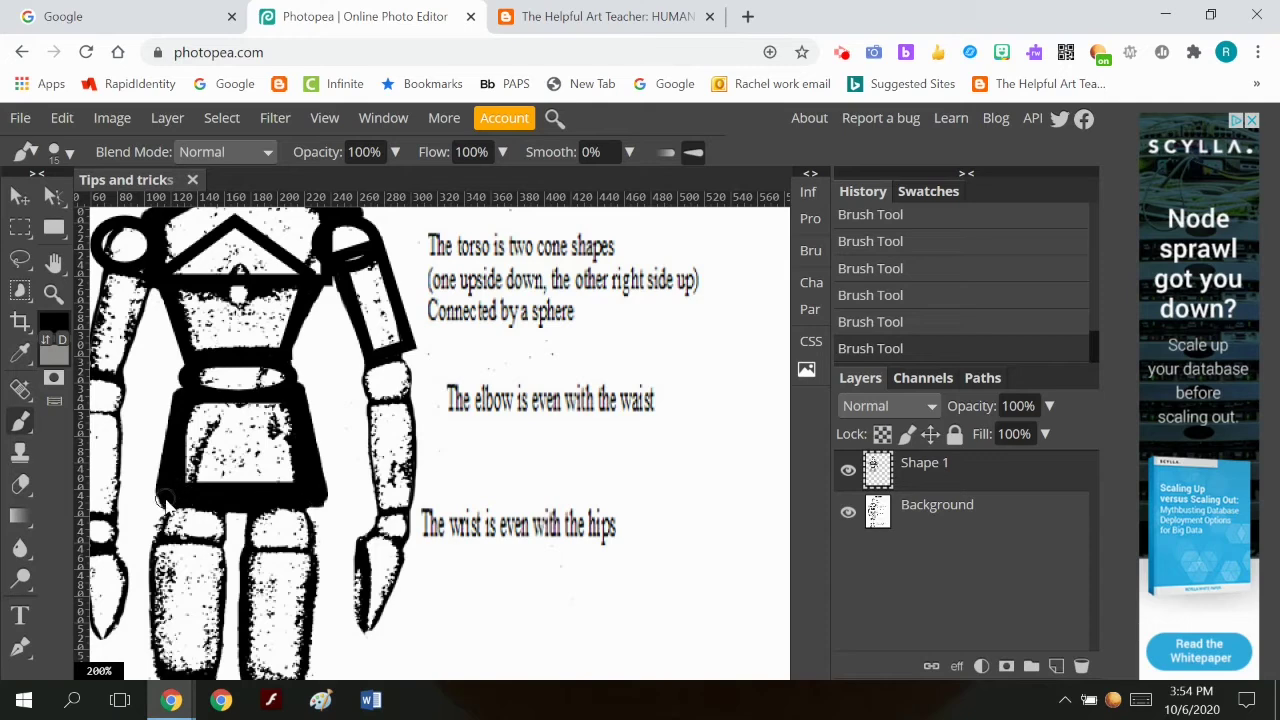
Step: Hide the Background layer to inspect the traced outline on its own, and show it again
left_click(848, 512)
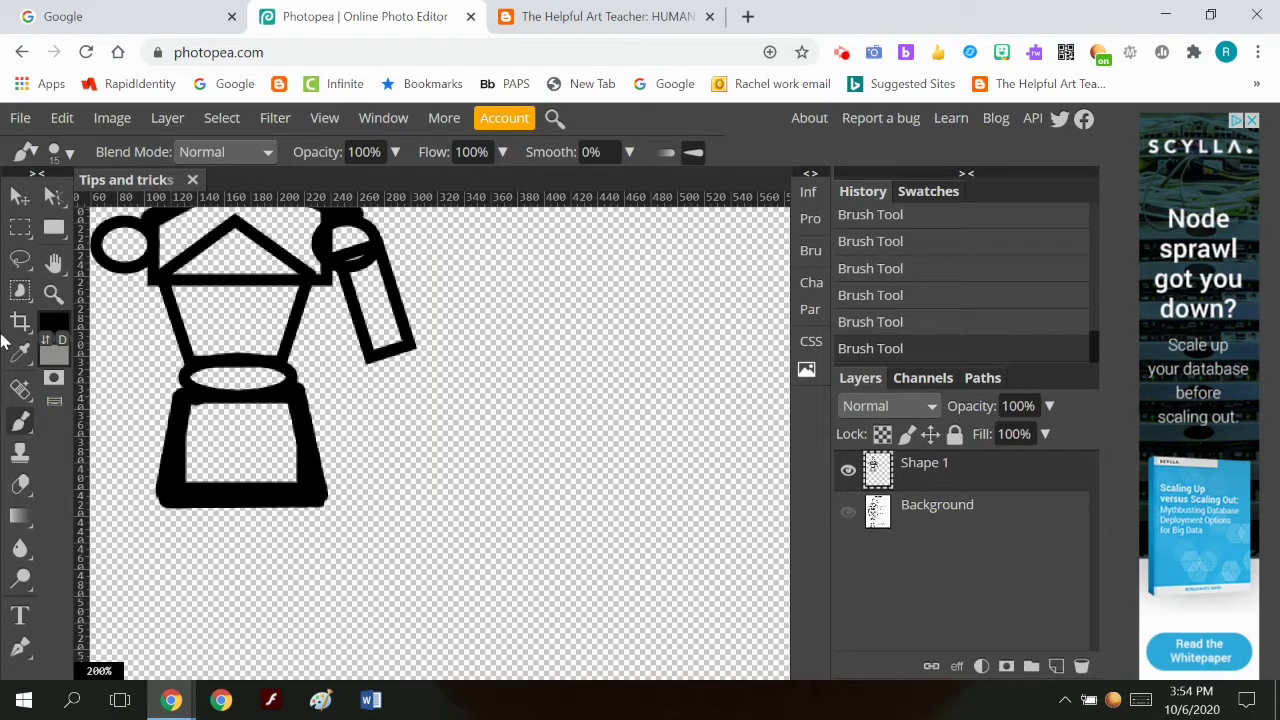
left_click(53, 262)
mouse_move(218, 289)
left_mouse_down()
mouse_move(393, 425)
mouse_move(457, 437)
mouse_move(480, 403)
left_mouse_up()
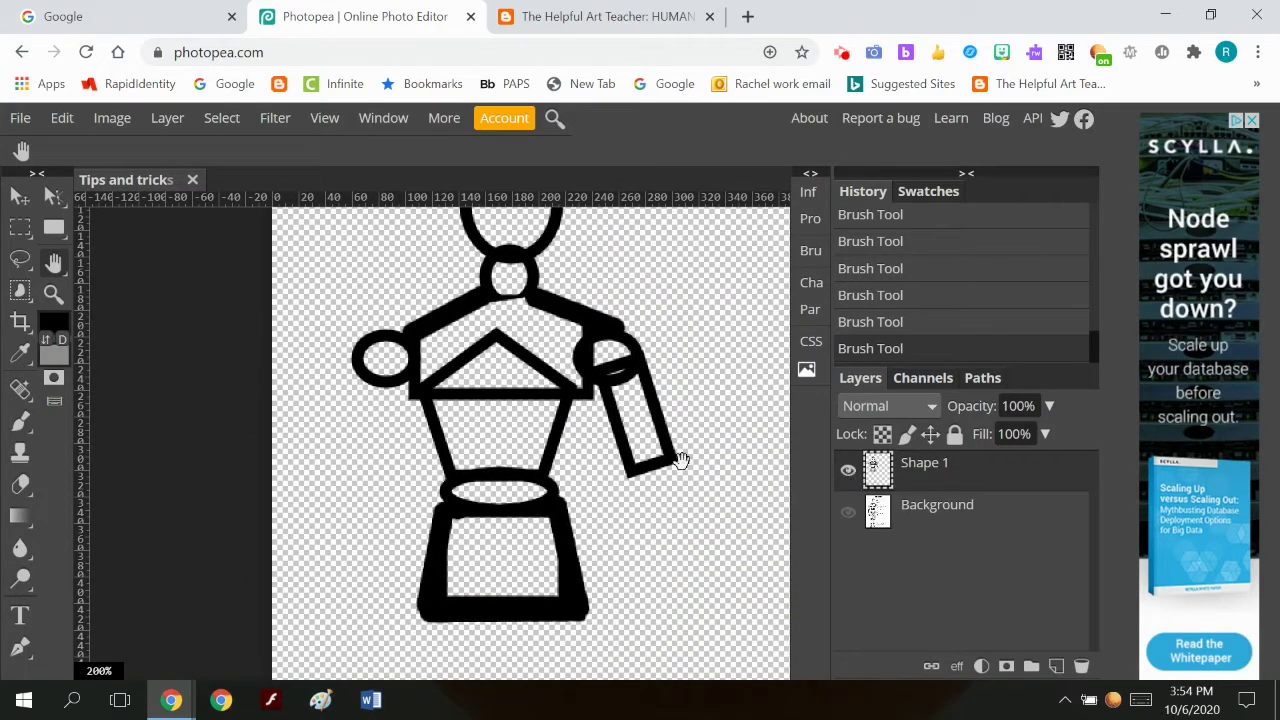
scroll(680, 460, "up", 3)
scroll(680, 460, "down", 3)
left_click(848, 514)
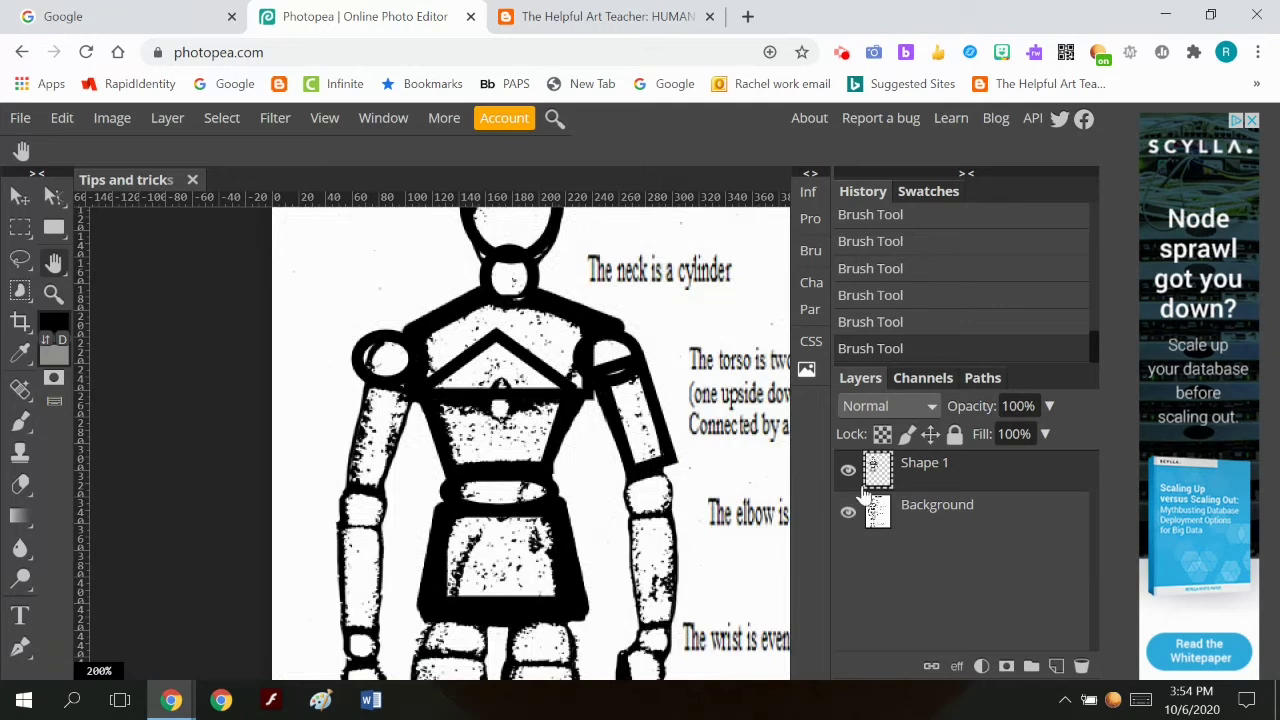
Step: Draw an outlined rectangle over the figure's upper arm on the image's left side and rotate it about 17.4° to follow the arm
left_click(53, 228)
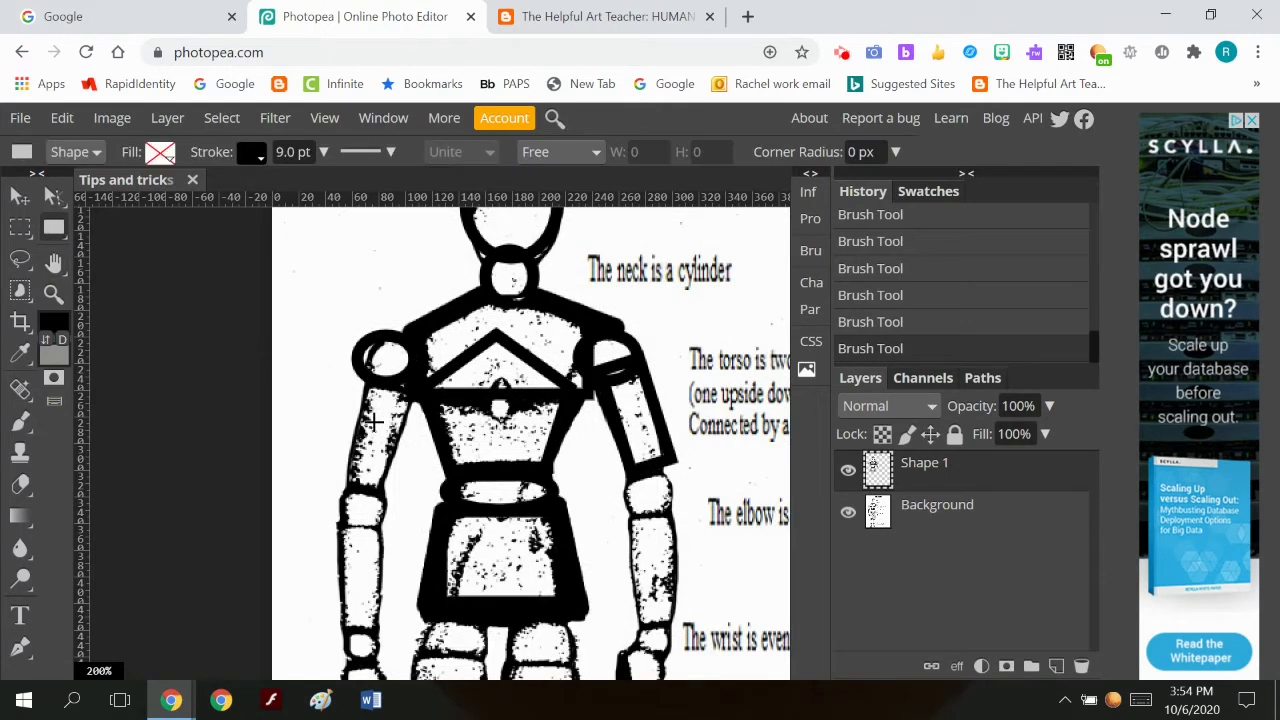
mouse_move(343, 376)
left_mouse_down()
mouse_move(400, 450)
mouse_move(399, 480)
left_mouse_up()
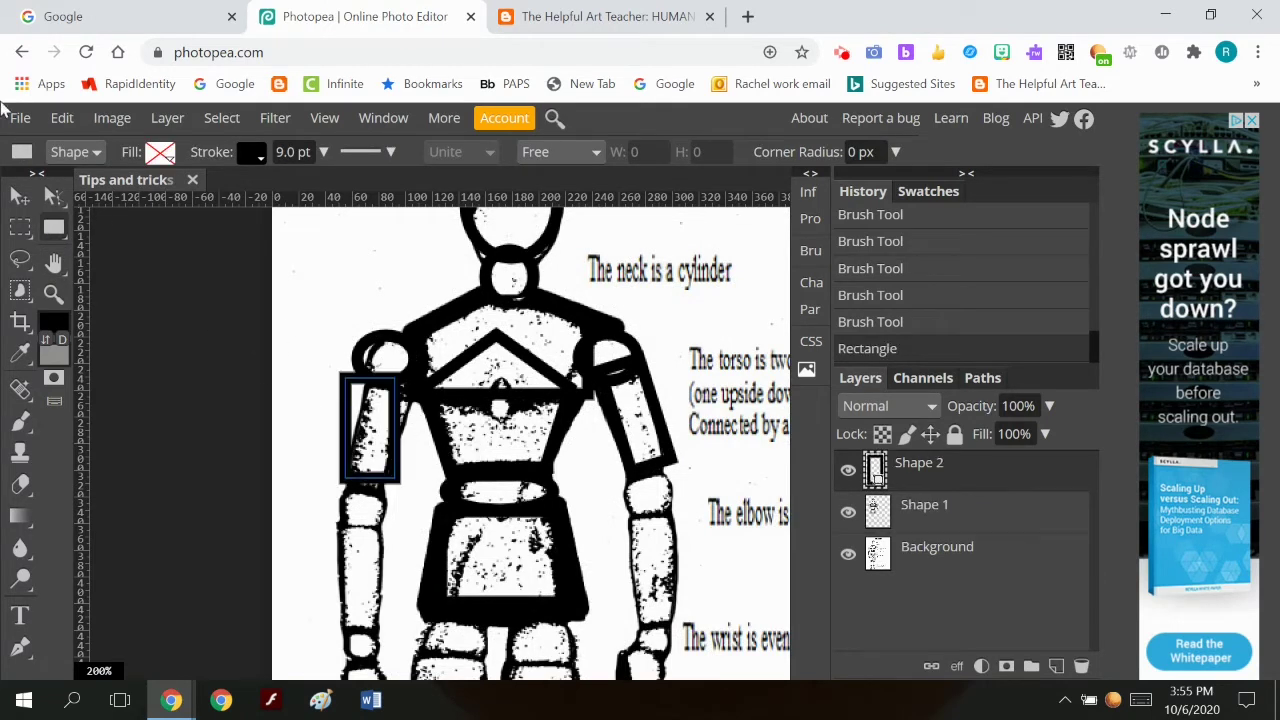
left_click(62, 118)
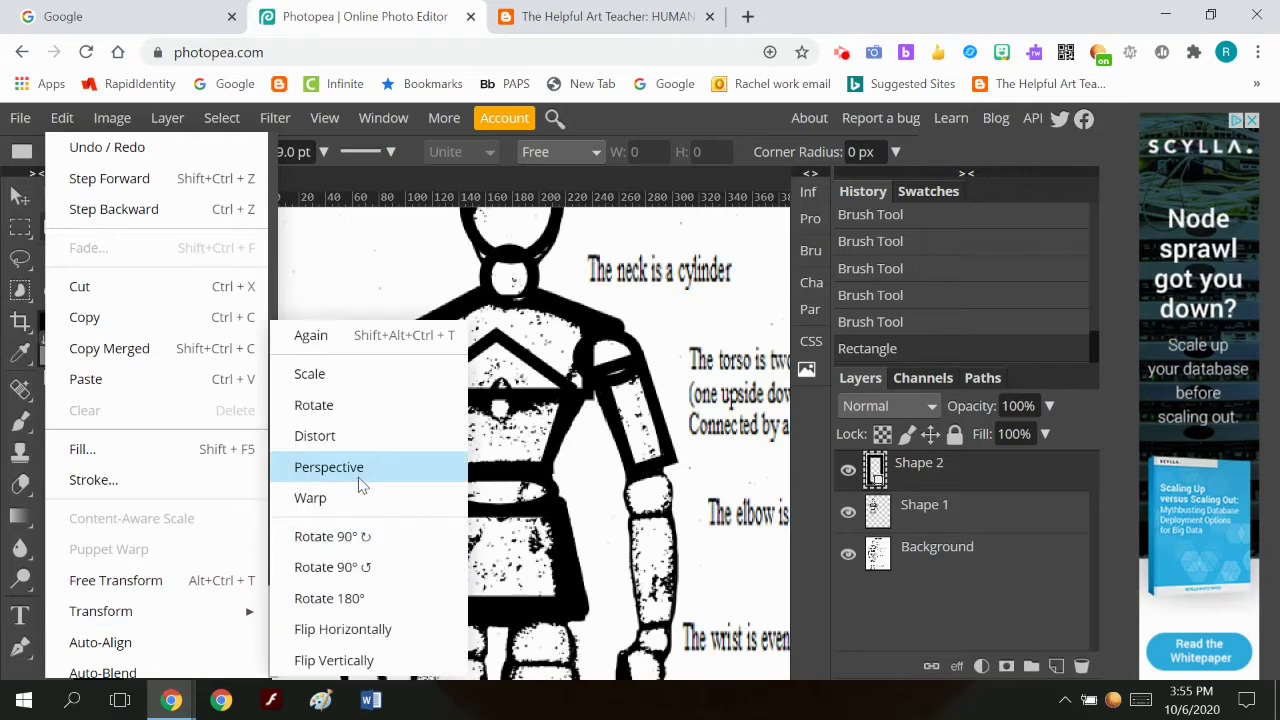
left_click(367, 423)
left_click_drag(407, 490, 387, 498)
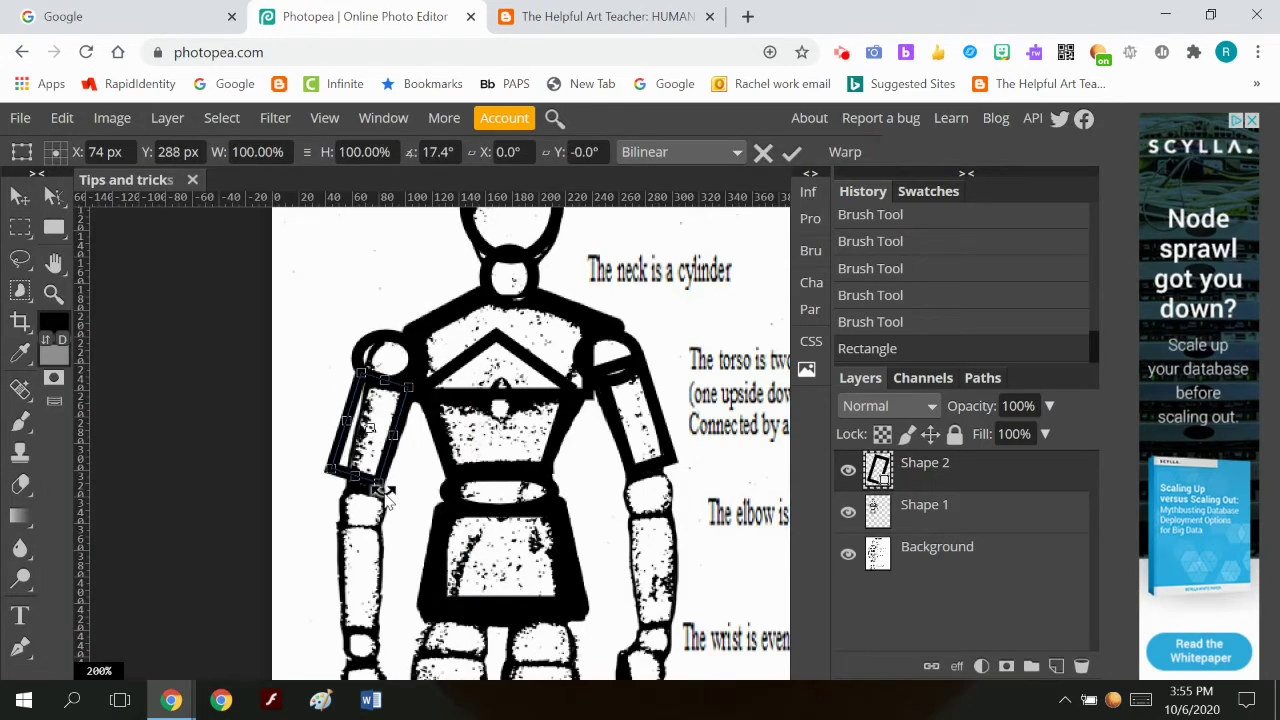
left_click(791, 152)
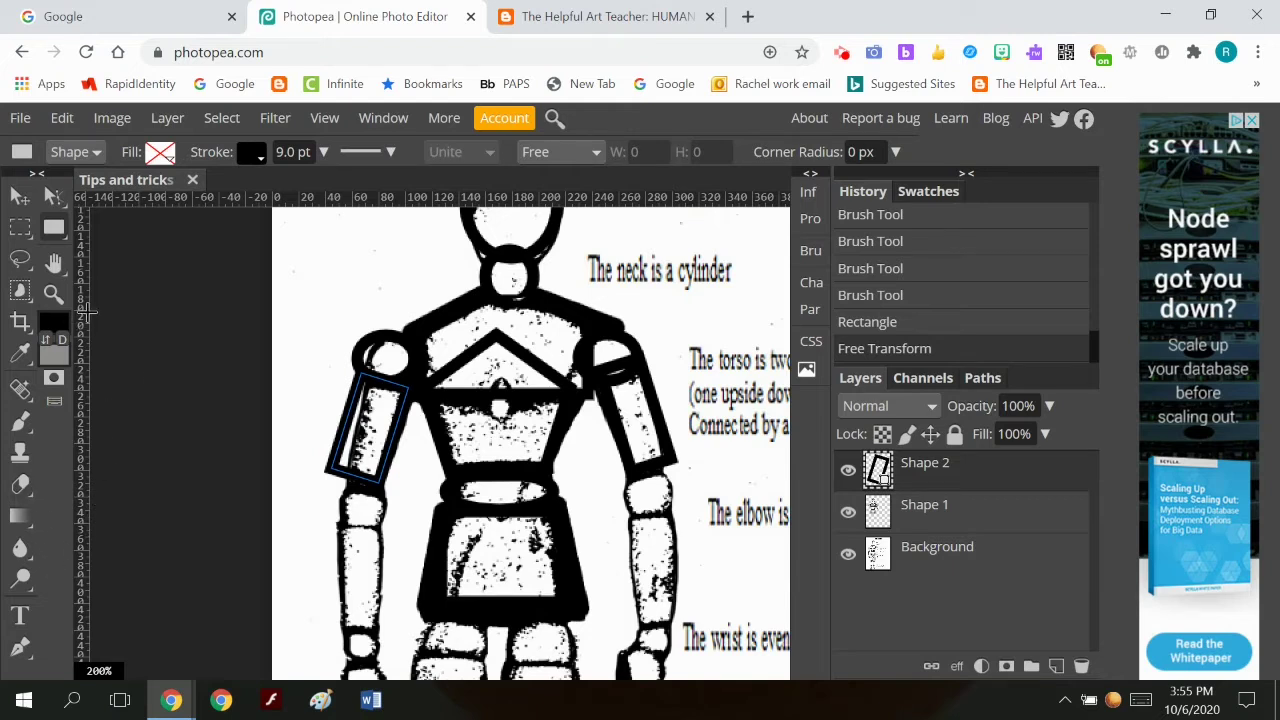
Step: Draw an outlined circle over each of the figure's two elbow joints with the Ellipse tool
right_click(54, 226)
left_click(130, 257)
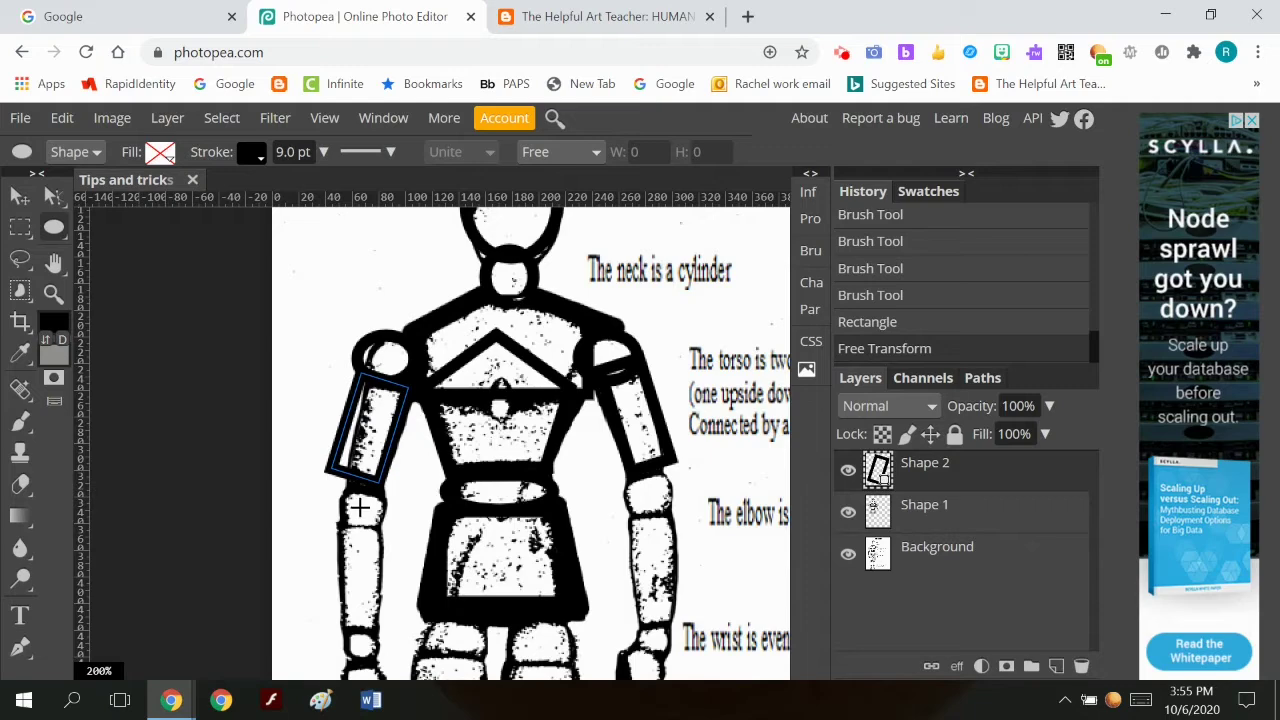
left_click_drag(359, 508, 382, 533)
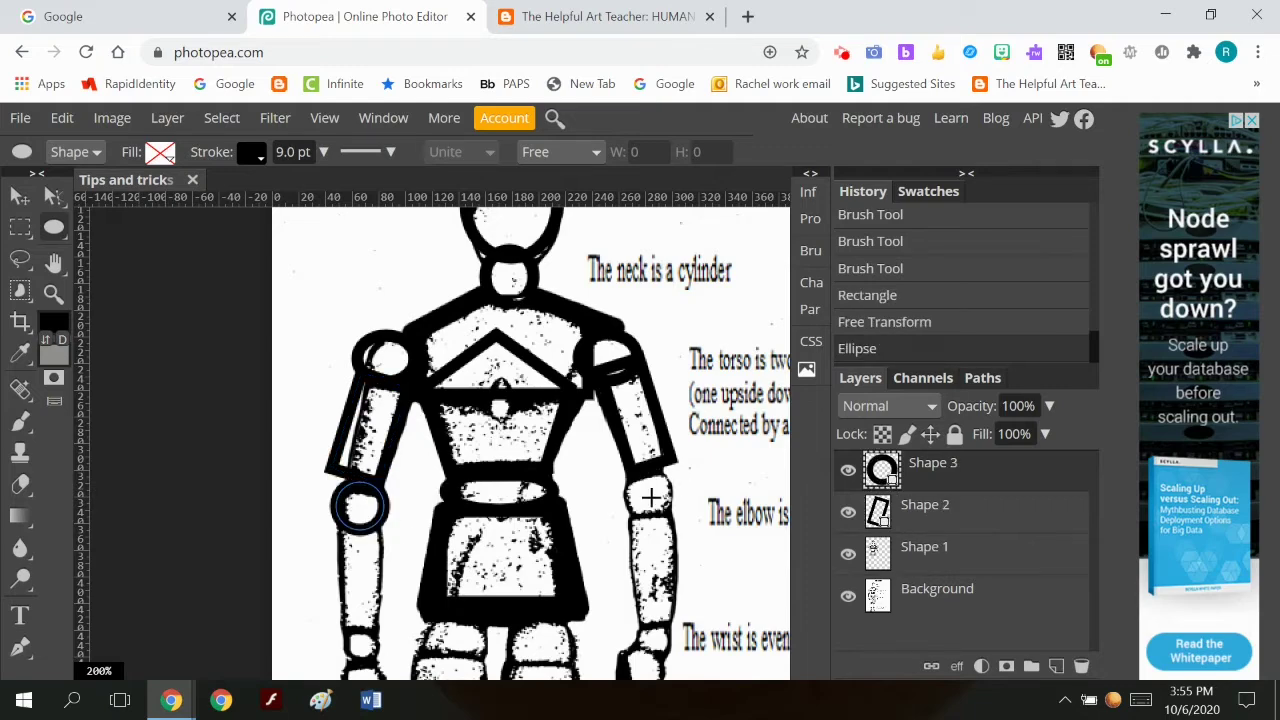
left_click_drag(650, 494, 673, 518)
Step: Draw an outlined rectangle over each forearm and nudge the one on the image's right side into place below its elbow circle
scroll(343, 511, "down", 2)
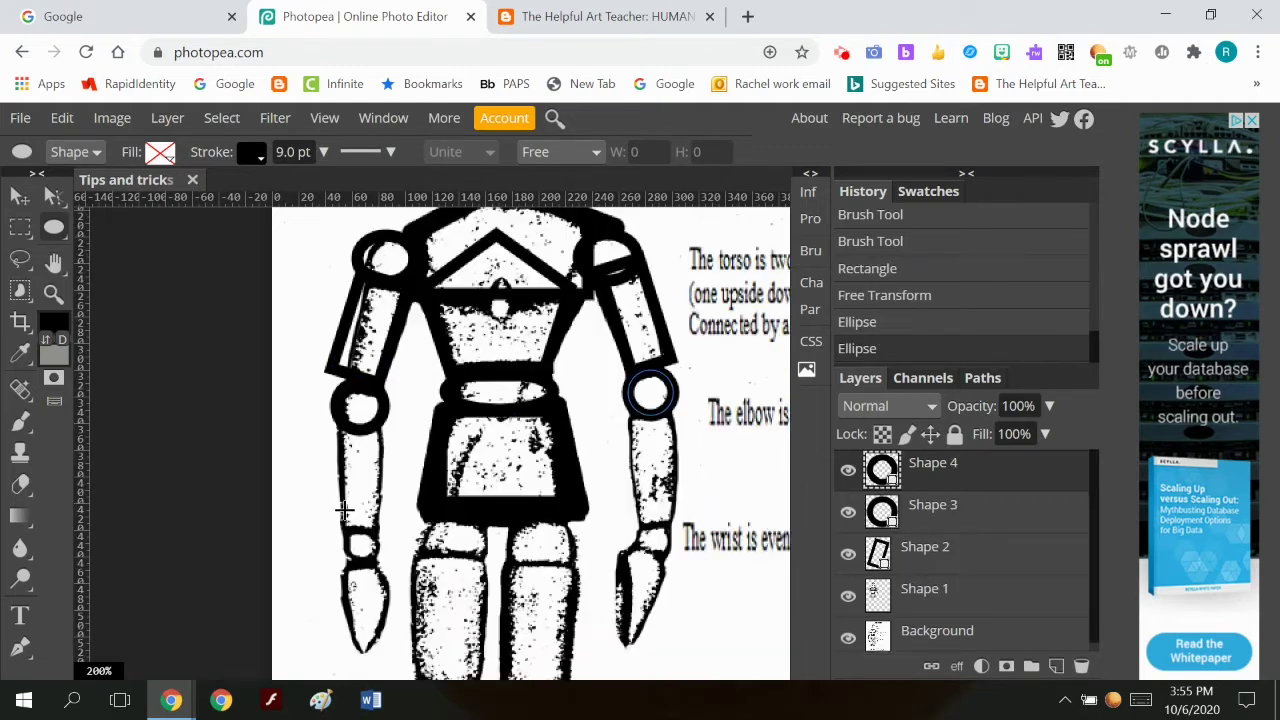
right_click(54, 226)
left_click(120, 228)
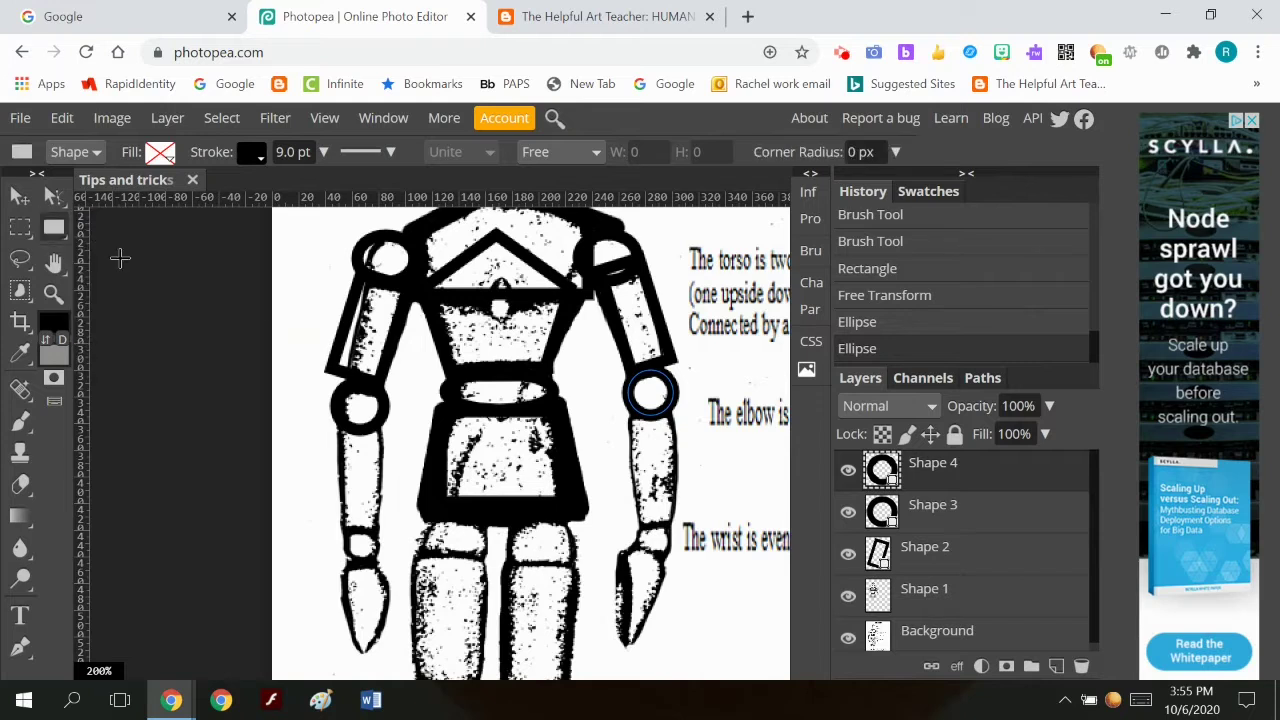
left_click_drag(345, 424, 385, 525)
left_click_drag(629, 410, 675, 512)
key("v")
left_click_drag(646, 419, 651, 424)
Step: Draw a small outlined circle over each of the figure's two wrists
left_click_drag(54, 227, 125, 257)
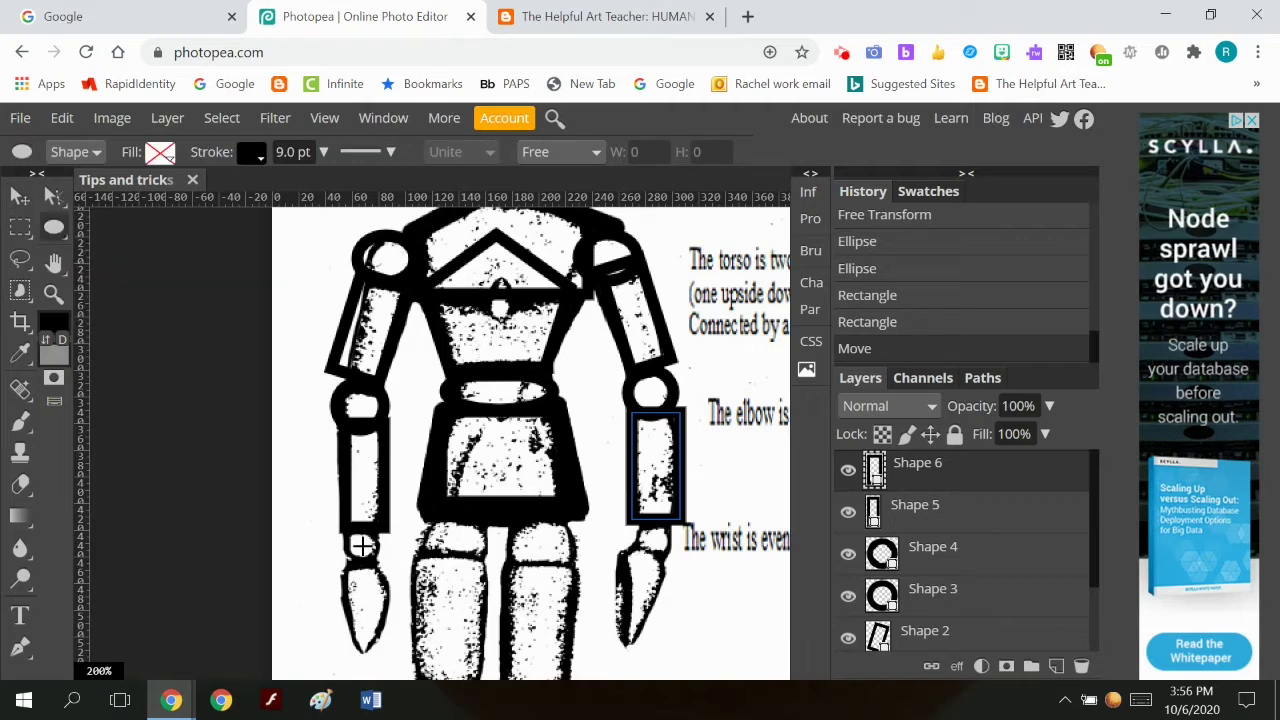
left_click_drag(348, 531, 373, 556)
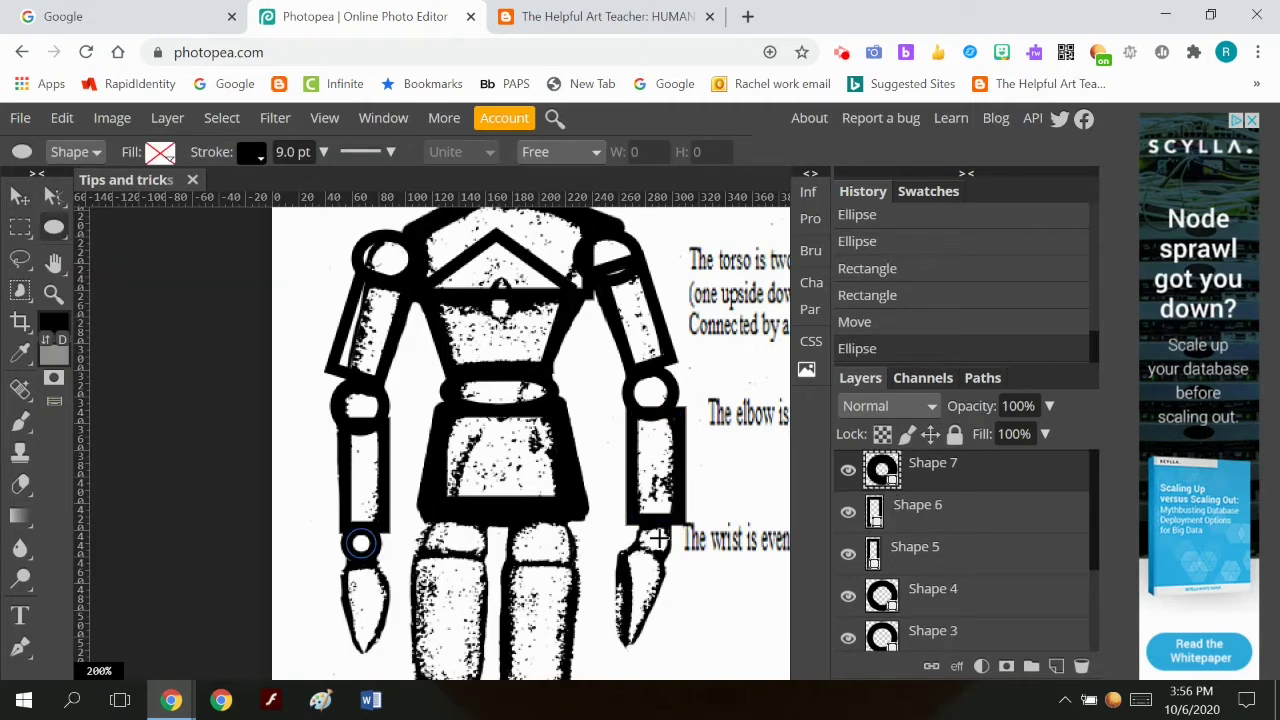
left_click_drag(639, 523, 671, 555)
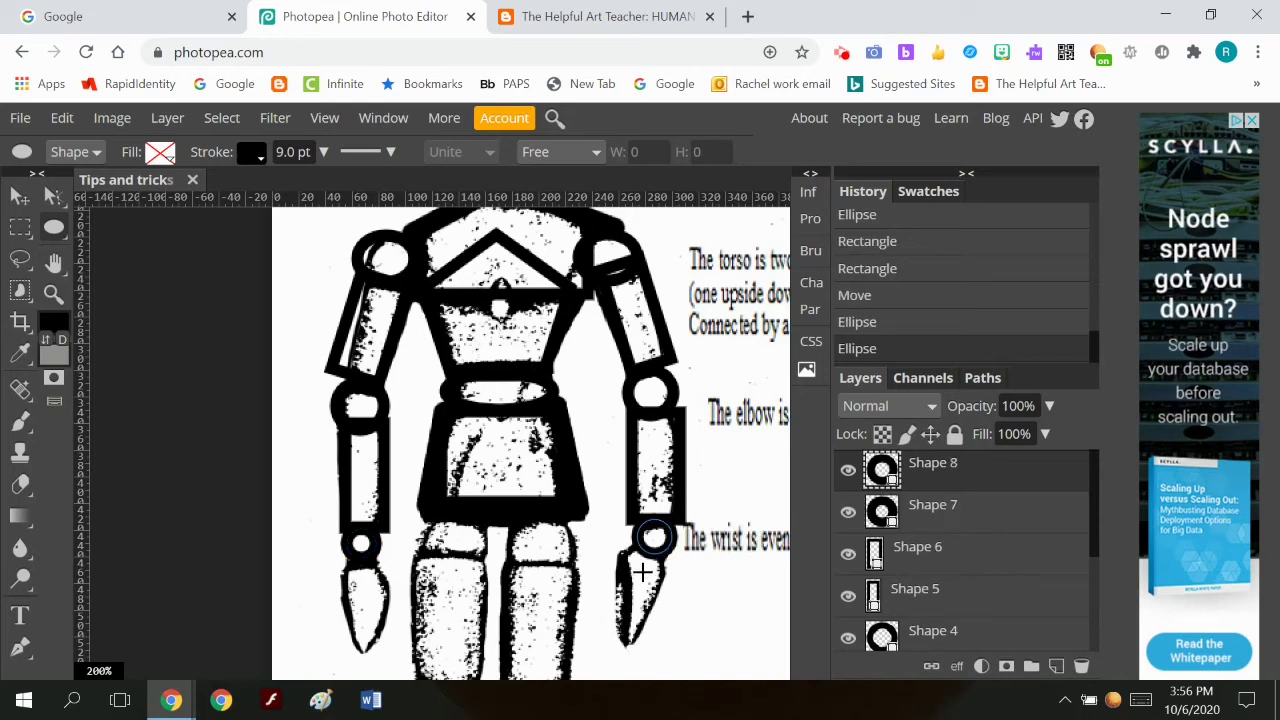
Step: Draw a narrow upright ellipse over each hand, undoing the first attempt on the image's right side and redrawing it
left_click_drag(630, 512, 649, 598)
key("ctrl+z")
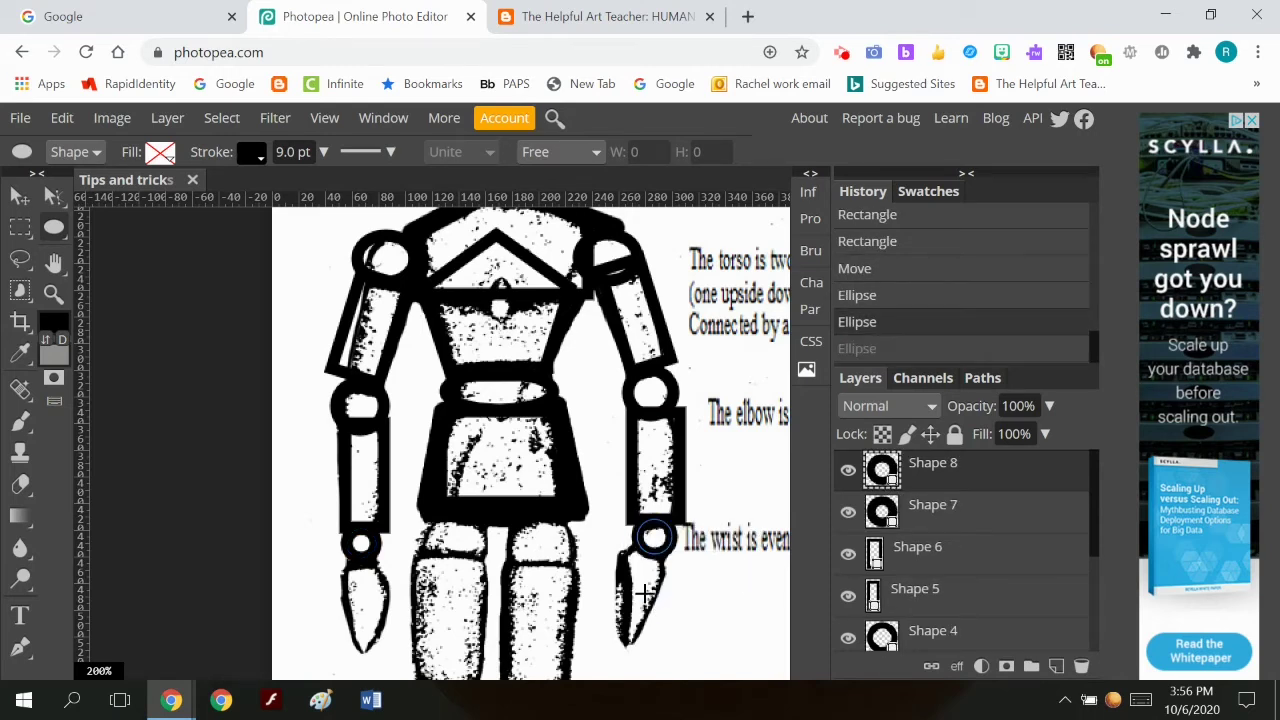
left_click_drag(641, 553, 662, 641)
left_click_drag(343, 526, 380, 638)
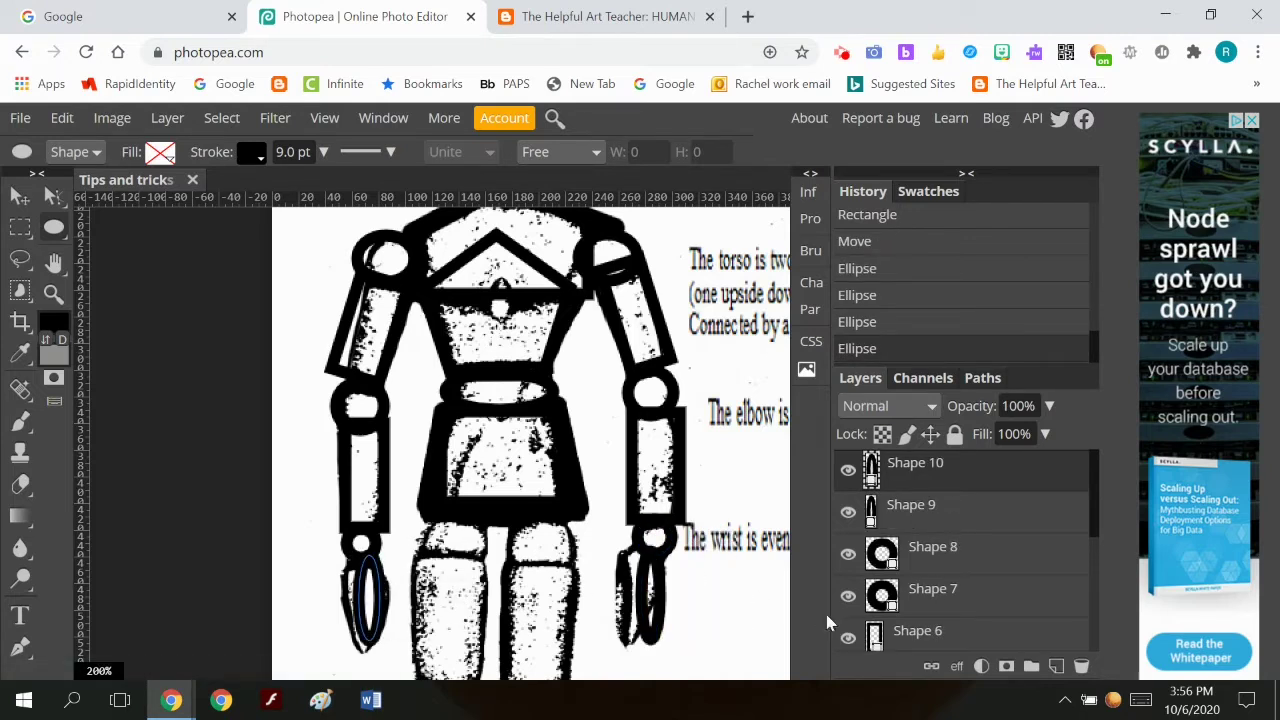
Step: Merge the arm, joint and hand shape layers down one after another into the traced figure layer, keeping the Background layer separate
right_click(950, 468)
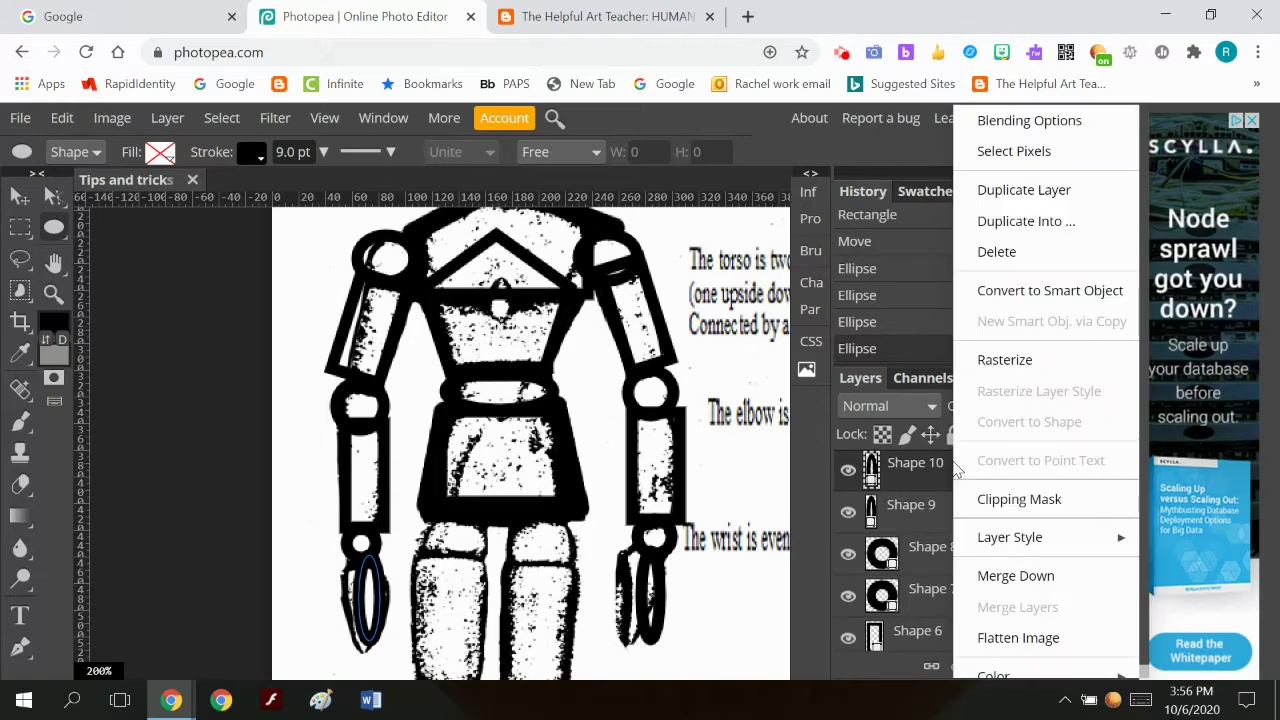
left_click(1035, 582)
right_click(960, 478)
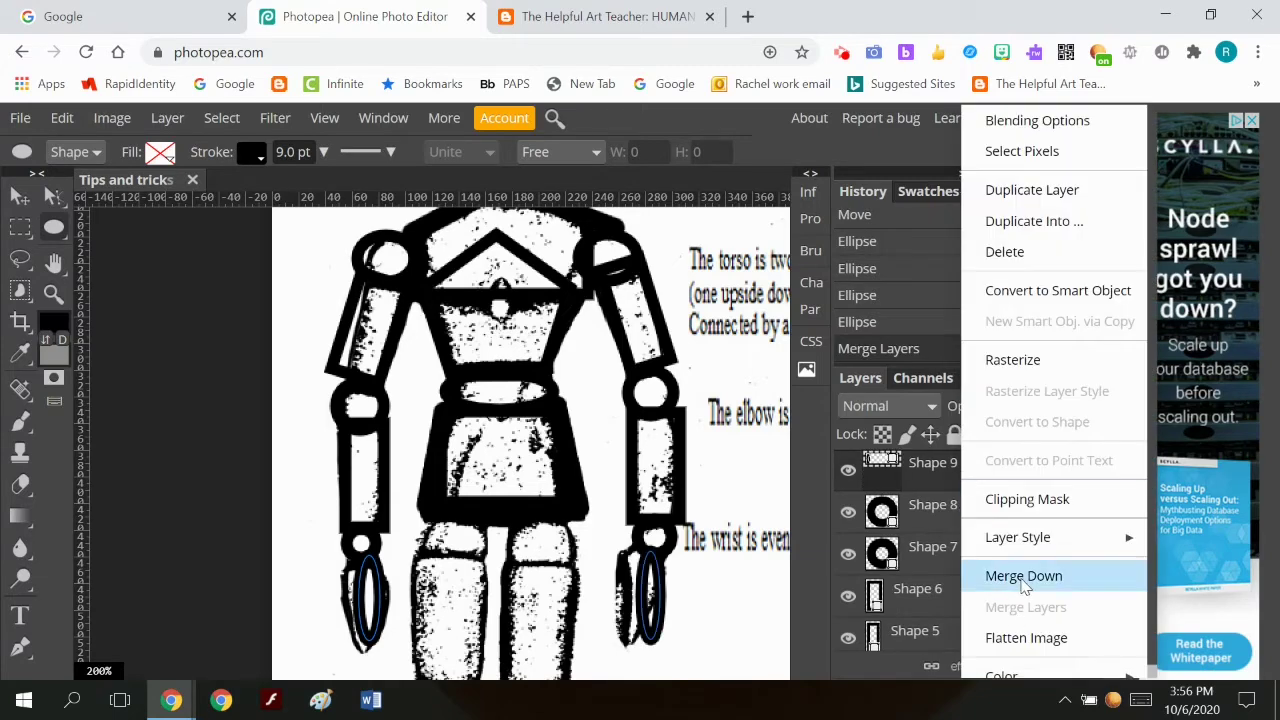
left_click(1000, 582)
right_click(945, 466)
left_click(1000, 575)
right_click(952, 480)
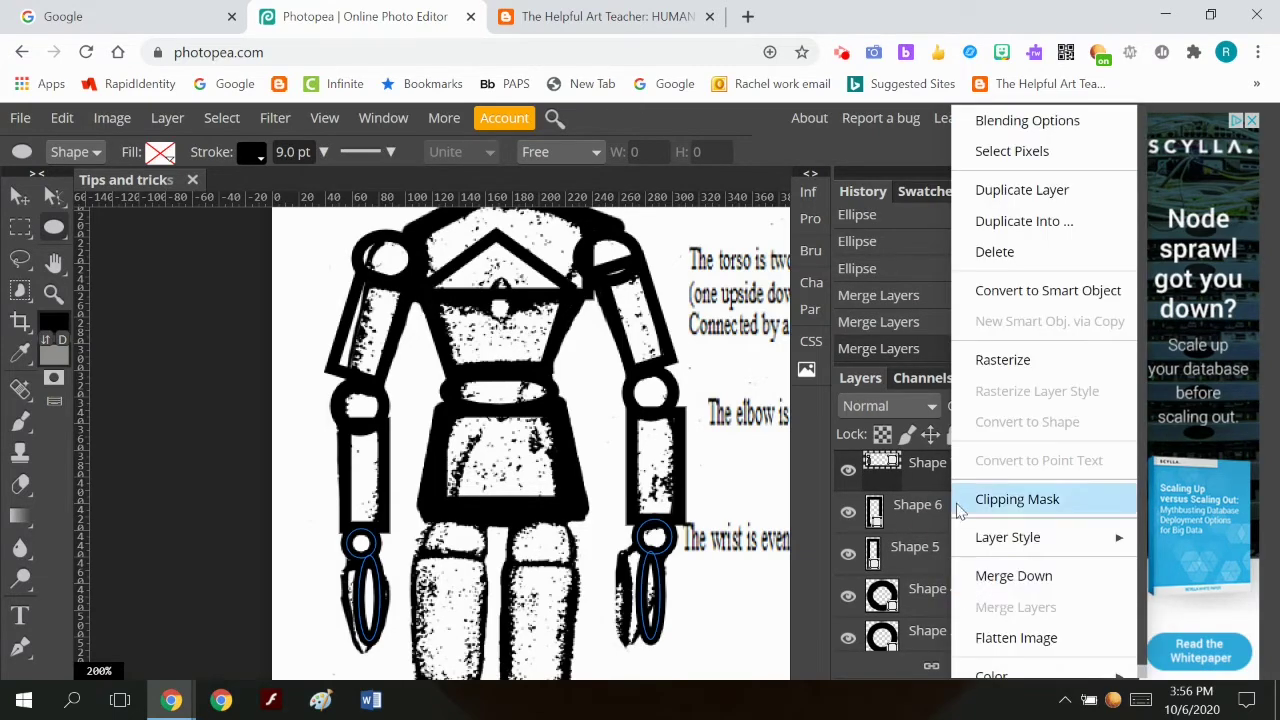
left_click(1000, 577)
right_click(951, 480)
left_click(988, 578)
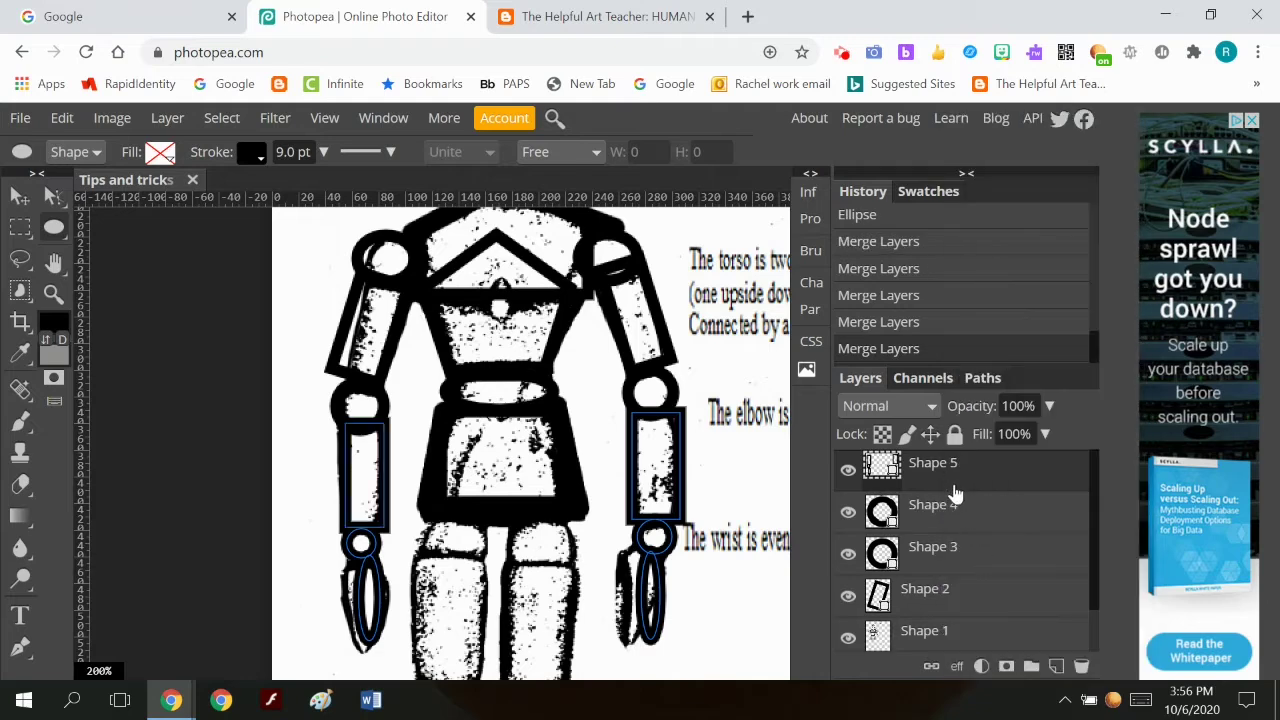
right_click(953, 482)
left_click(1000, 575)
right_click(945, 505)
left_click(990, 575)
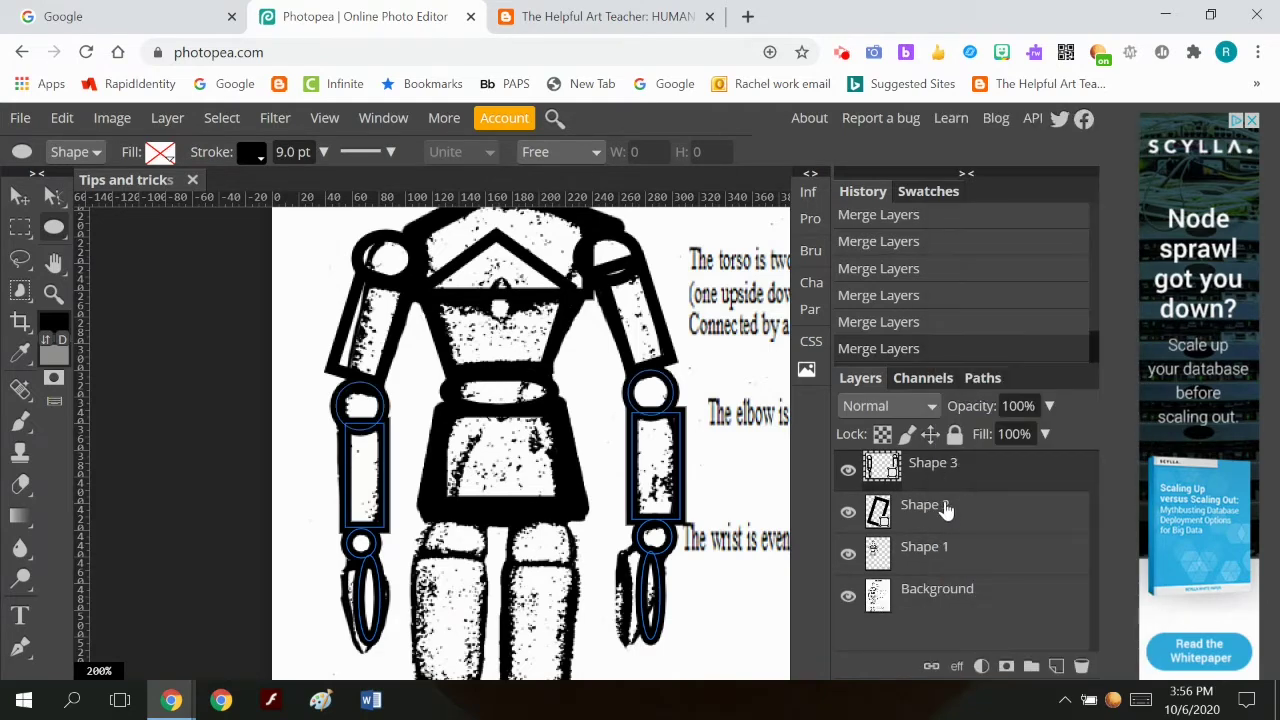
right_click(943, 508)
left_click(970, 576)
right_click(951, 474)
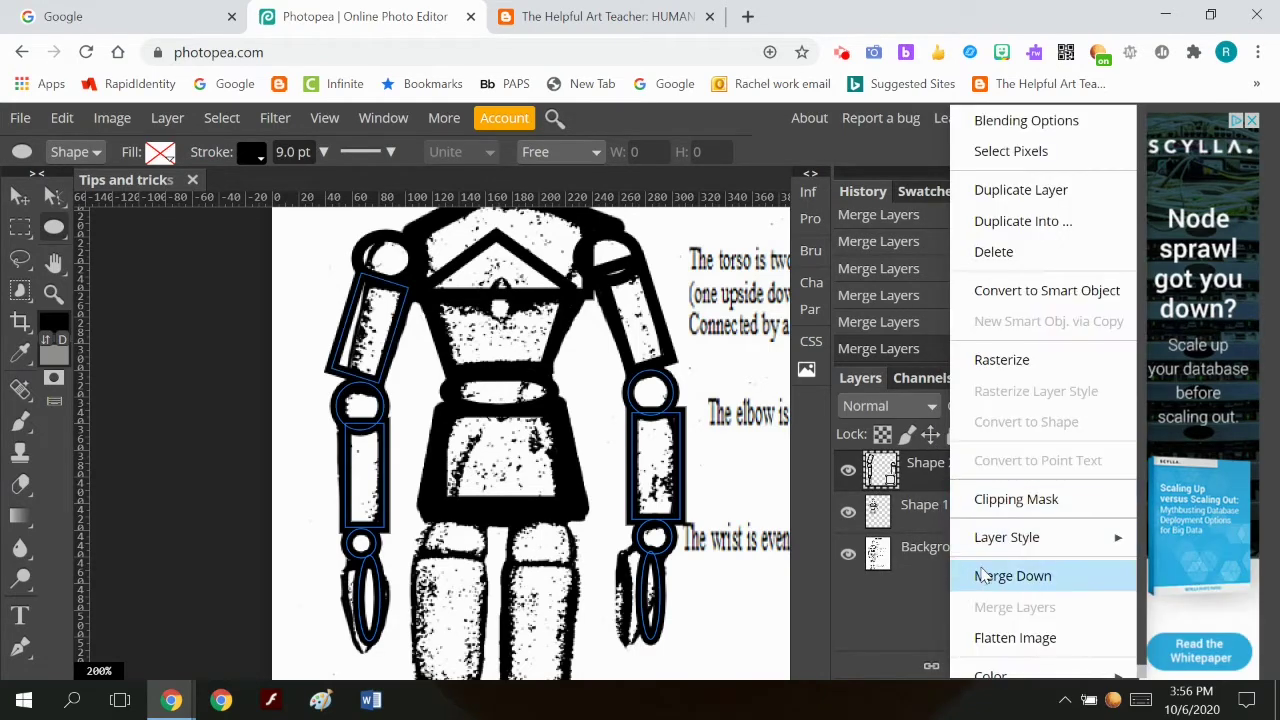
left_click(966, 577)
right_click(944, 488)
left_click(910, 579)
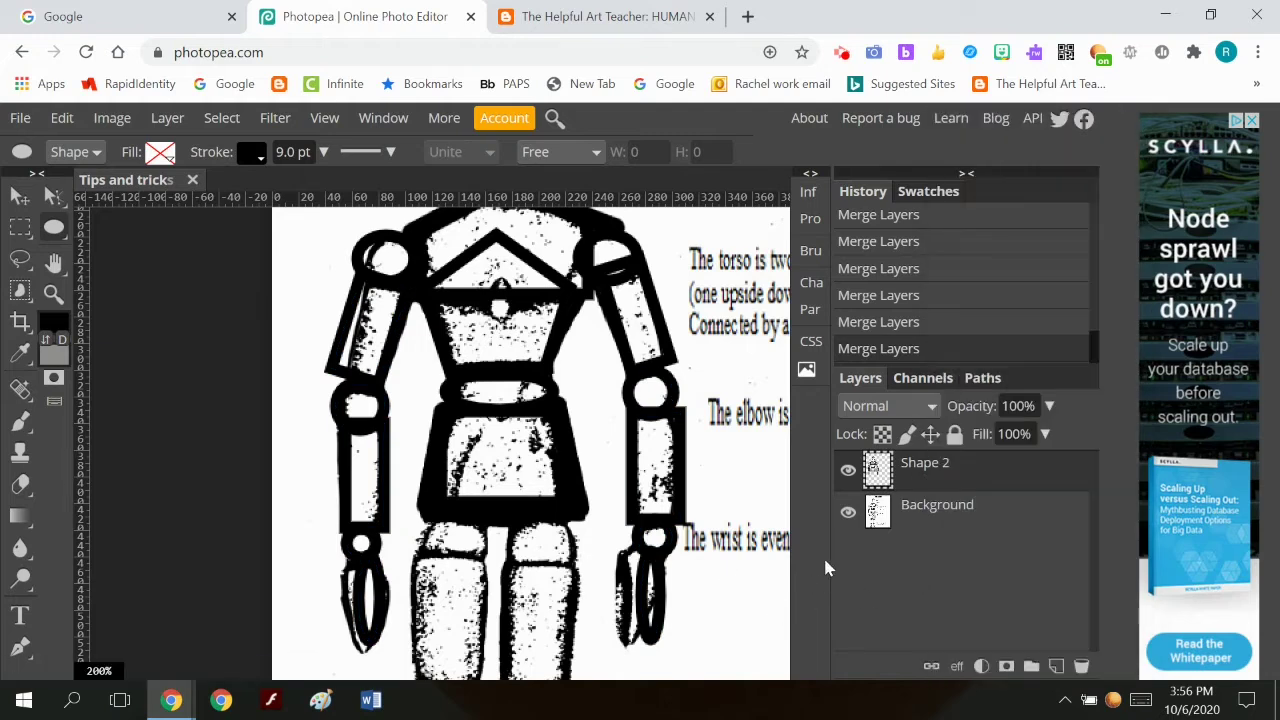
Step: Hide the Background layer to check the merged outline from head to hands, and show it again
left_click(848, 511)
scroll(766, 543, "up", 4)
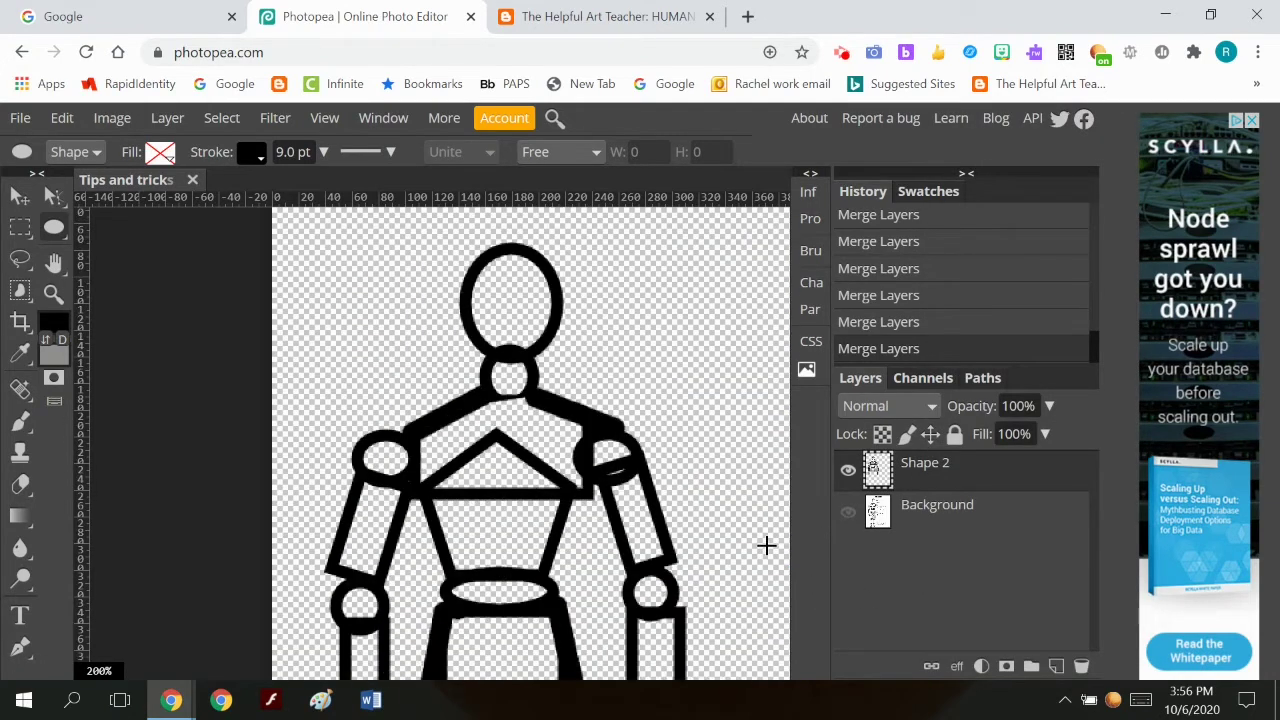
scroll(766, 543, "down", 4)
left_click(847, 512)
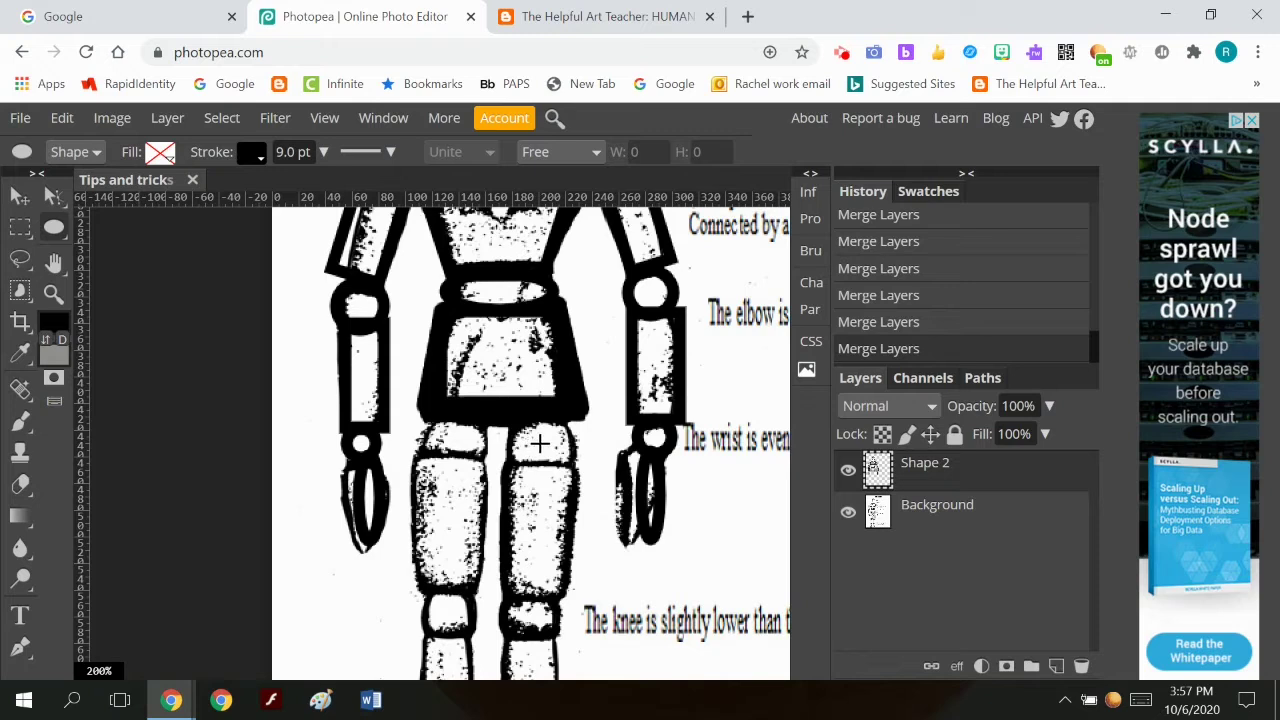
Step: Draw an outlined circle over each hip joint and a rectangle over the thigh on the image's right side
left_click_drag(538, 444, 567, 474)
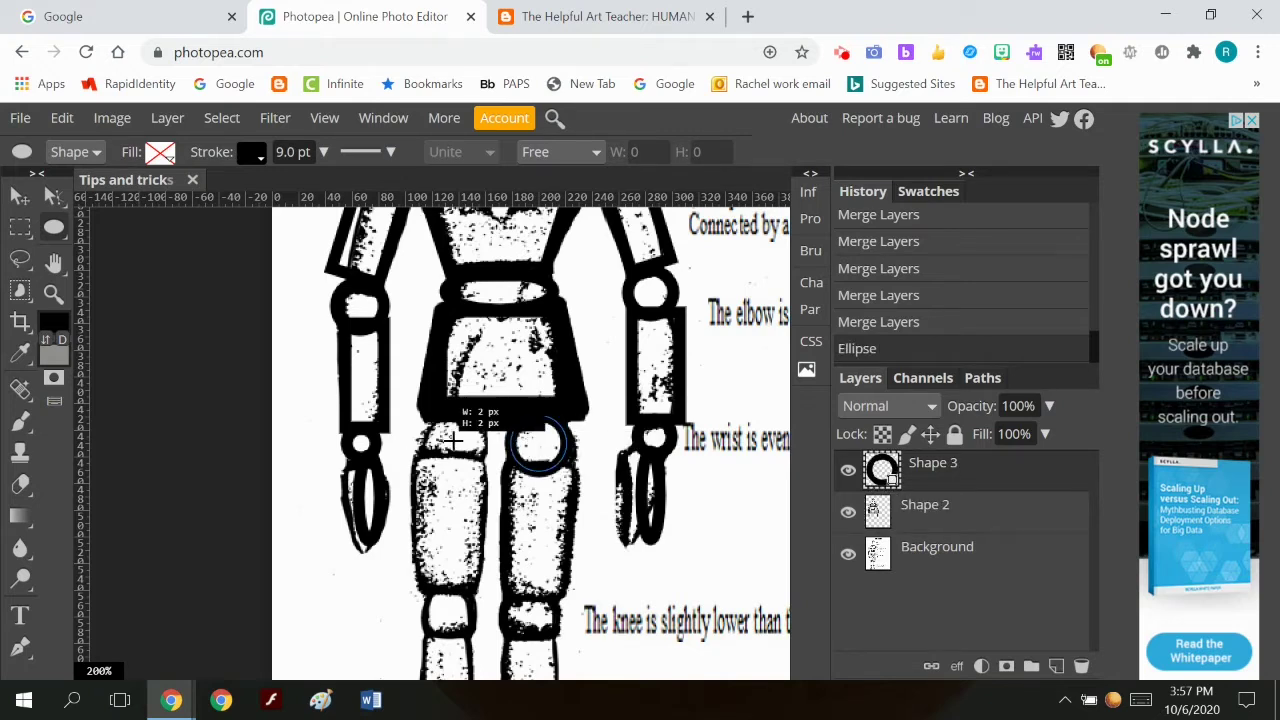
left_click_drag(451, 439, 483, 466)
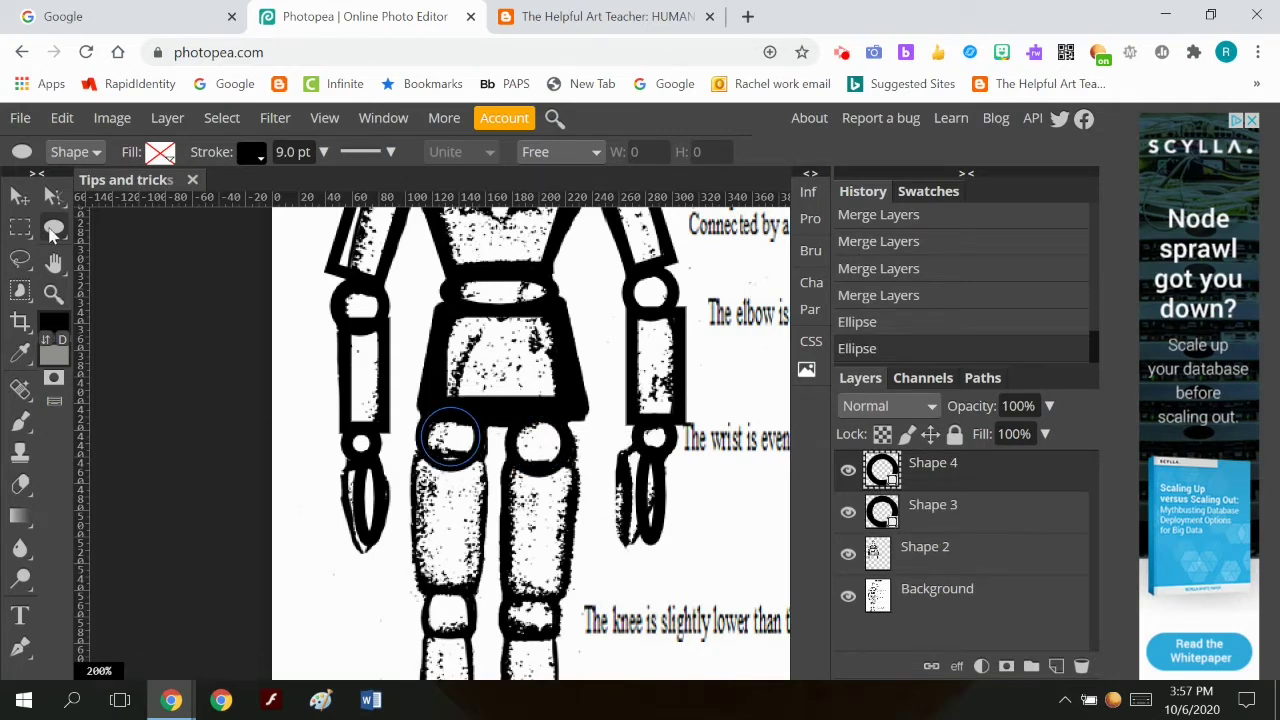
right_click(53, 230)
left_click(115, 228)
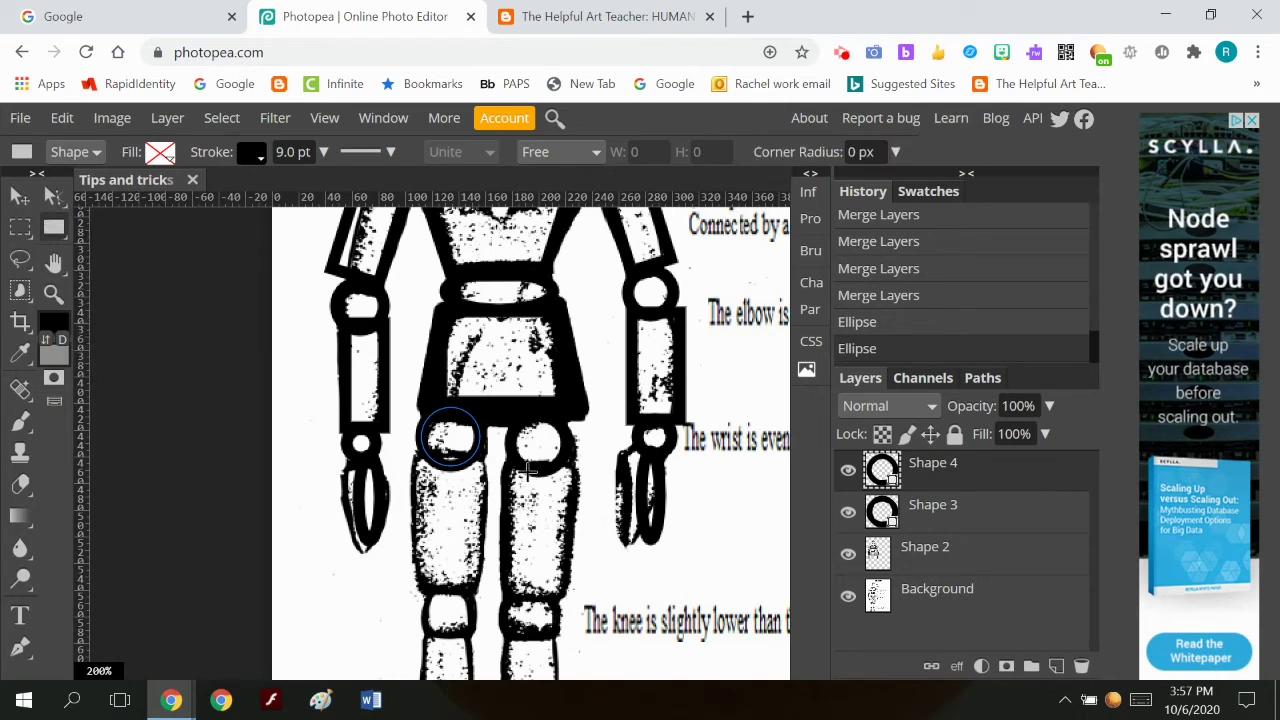
left_click_drag(513, 461, 568, 590)
Step: Draw a rectangle over the thigh on the image's left side, redoing ill-fitting attempts, and move it down below the hip circle
left_click_drag(418, 445, 478, 580)
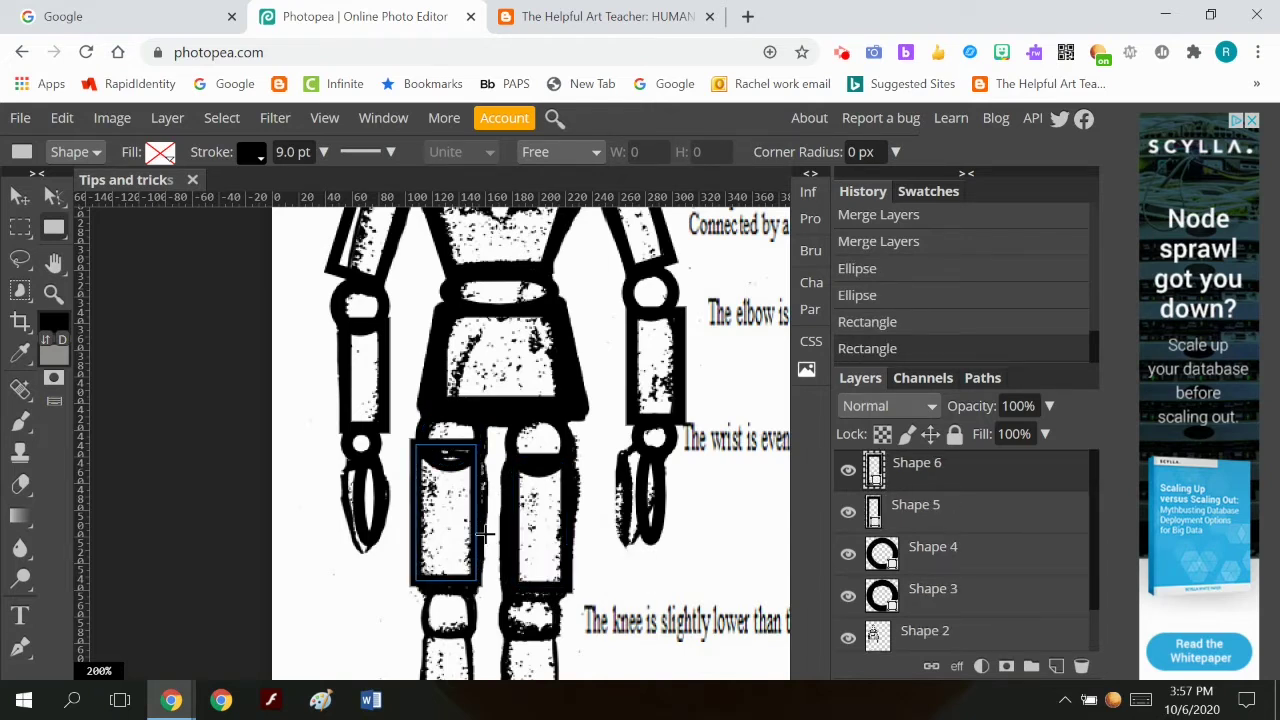
key("ctrl+z")
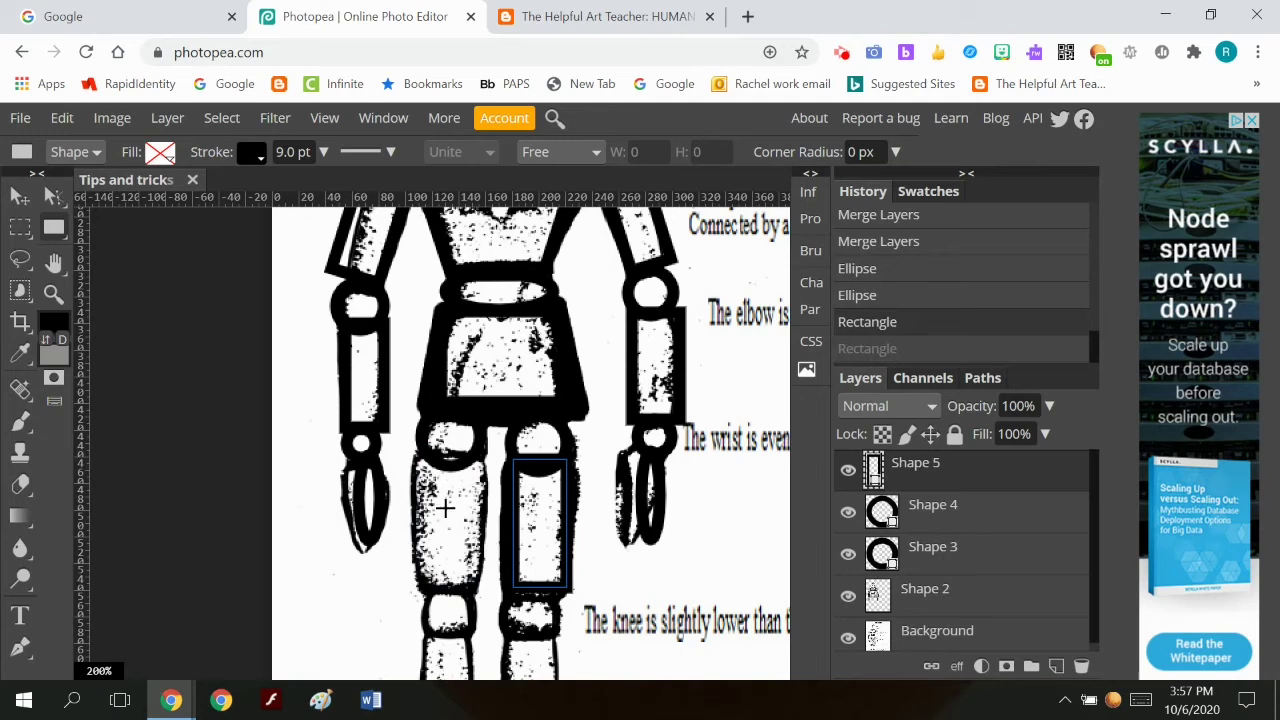
left_click_drag(446, 516, 472, 572)
key("ctrl+z")
key("v")
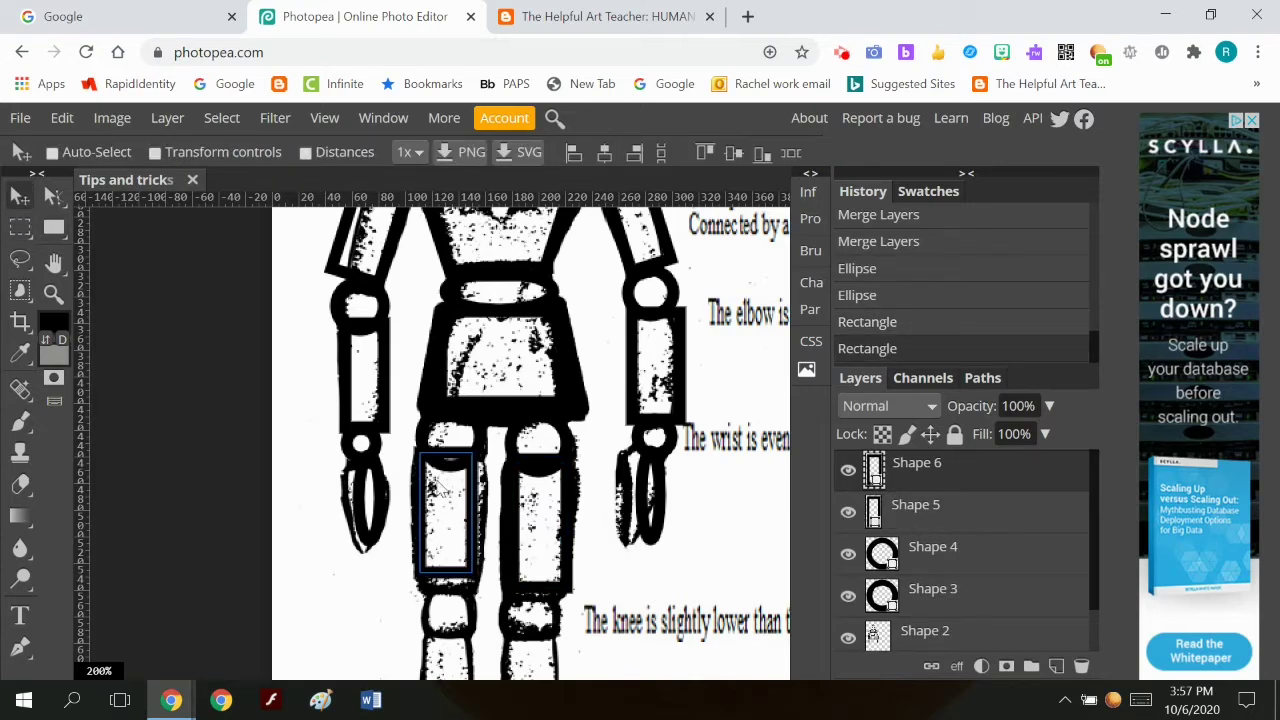
left_click_drag(471, 514, 477, 530)
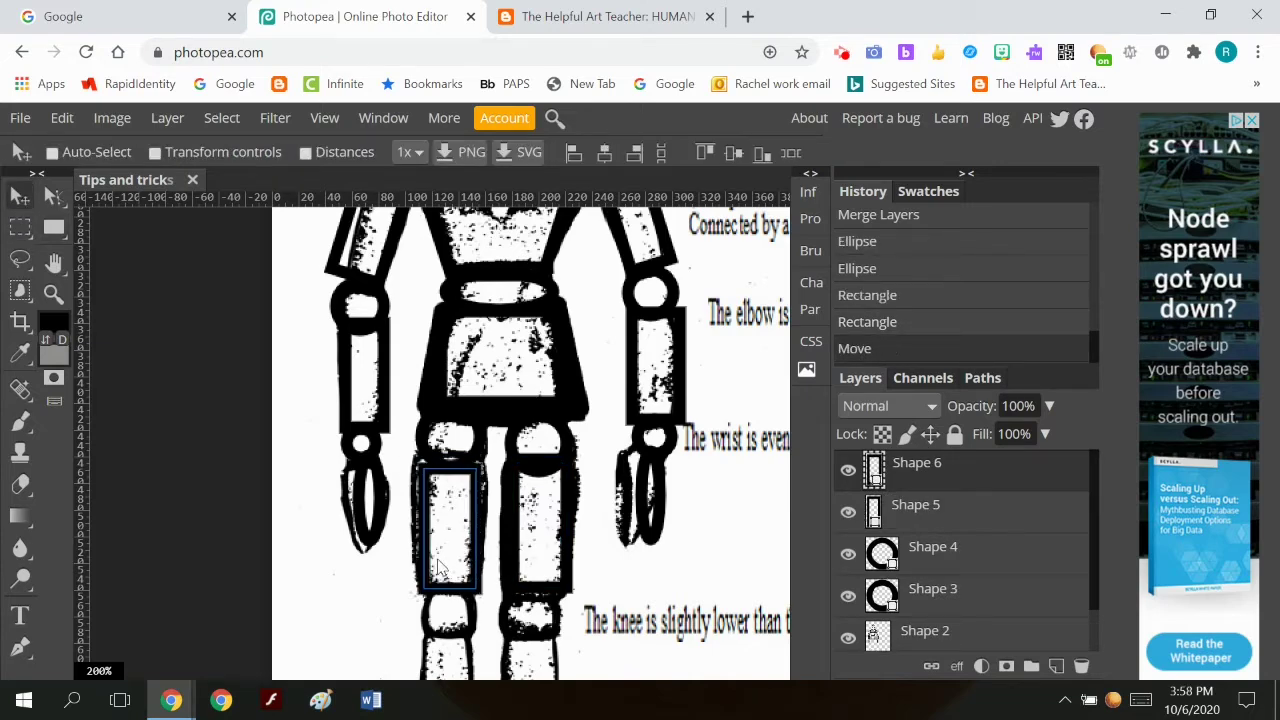
Step: Draw an outlined ellipse over each of the figure's two knees
scroll(440, 568, "down", 2)
right_click(54, 227)
left_click(126, 257)
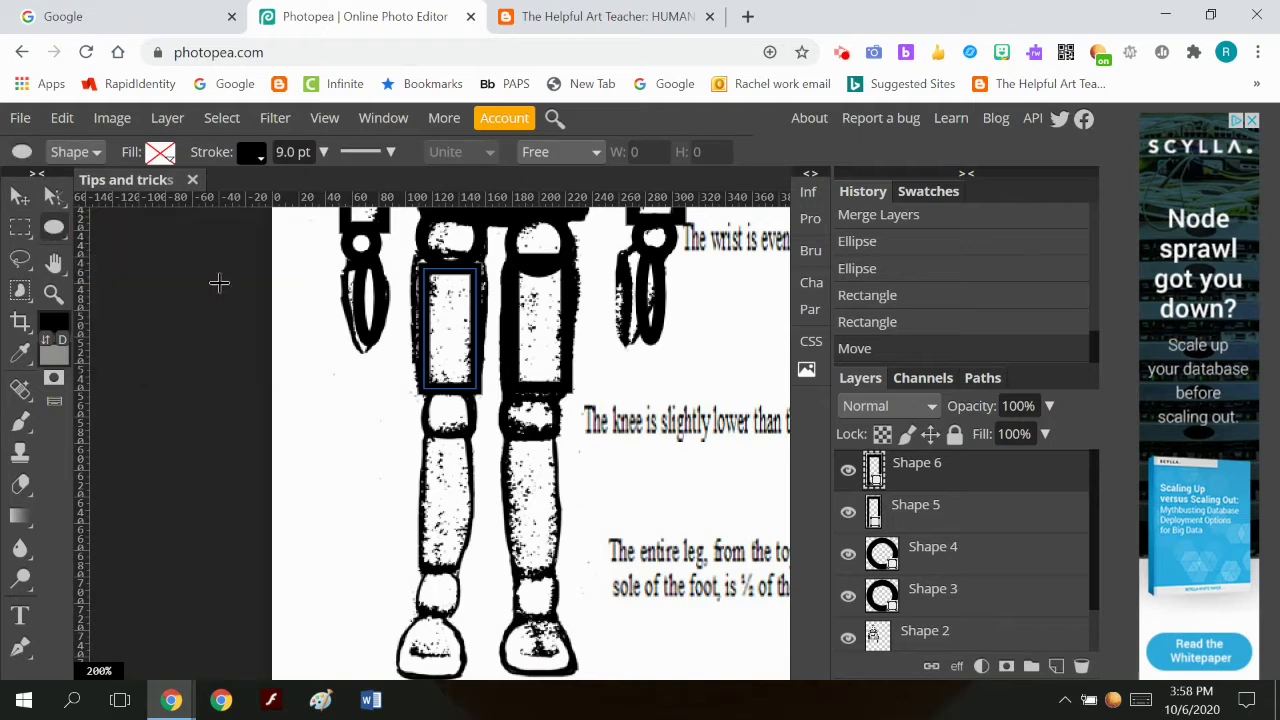
left_click_drag(511, 402, 560, 436)
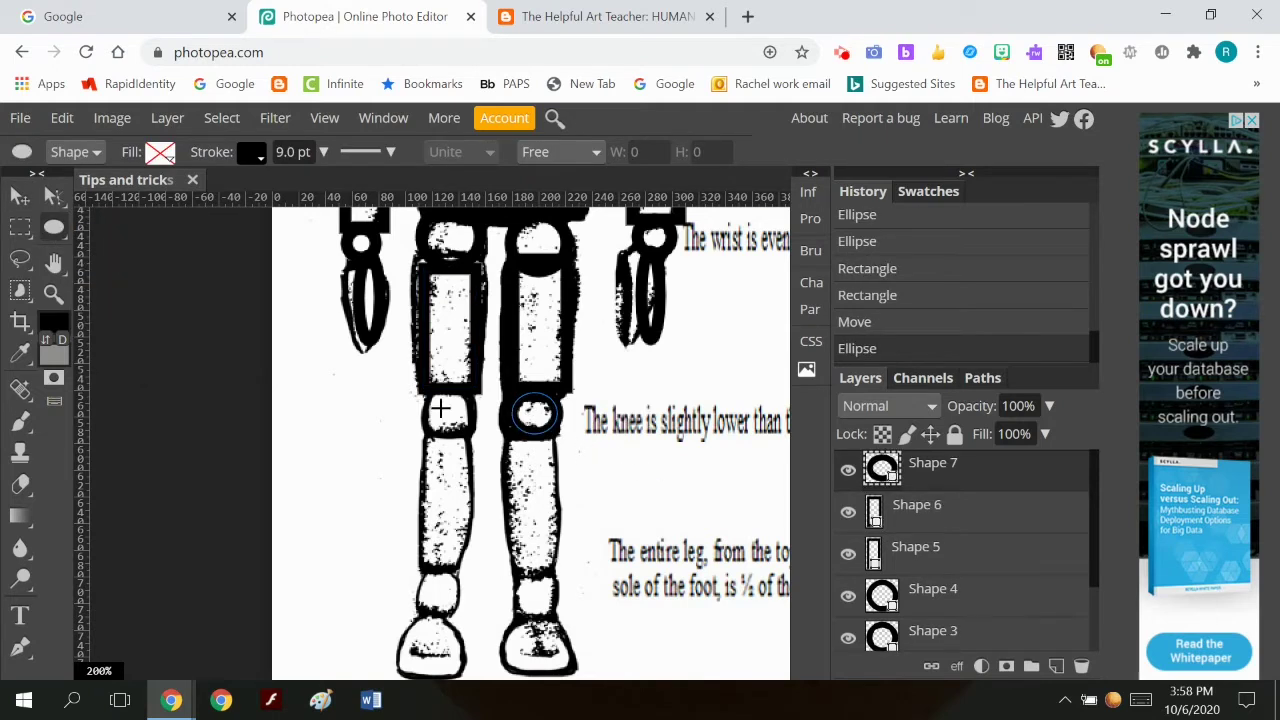
mouse_move(423, 388)
left_mouse_down()
mouse_move(452, 428)
mouse_move(473, 424)
left_mouse_up()
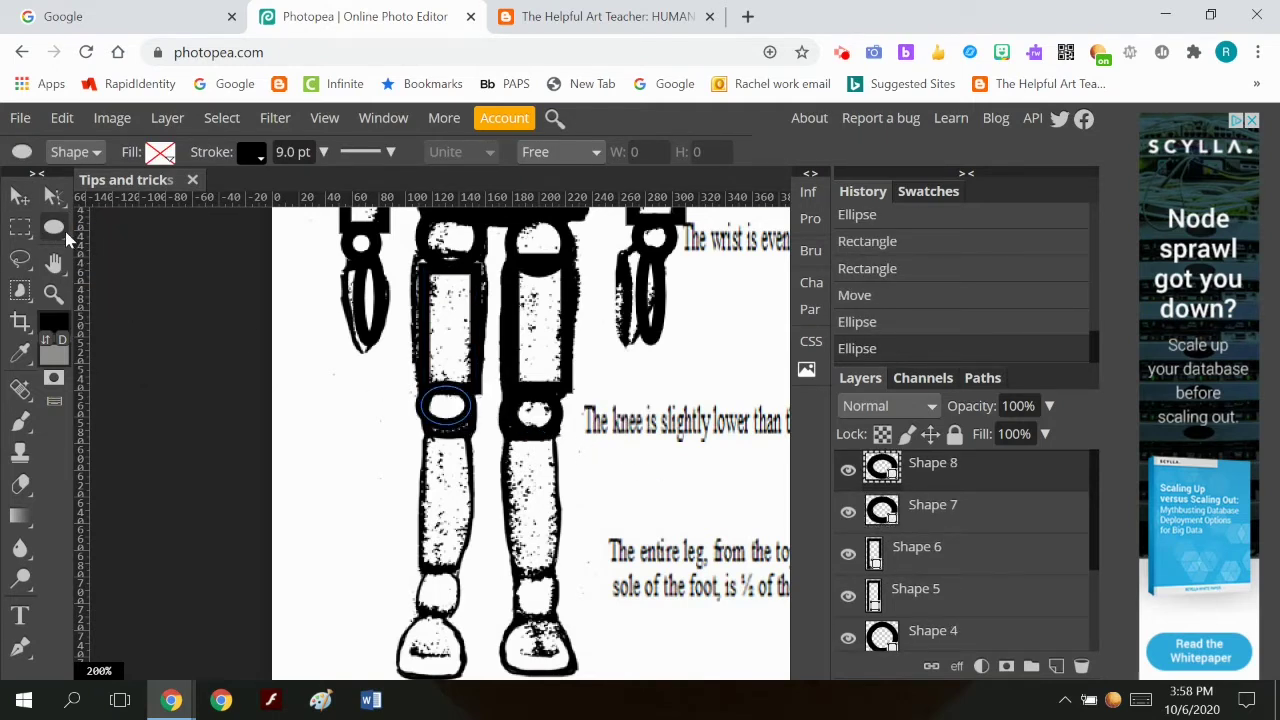
Step: Draw an outlined rectangle over the lower leg on the image's right side, from the knee to the ankle
right_click(54, 227)
left_click(122, 228)
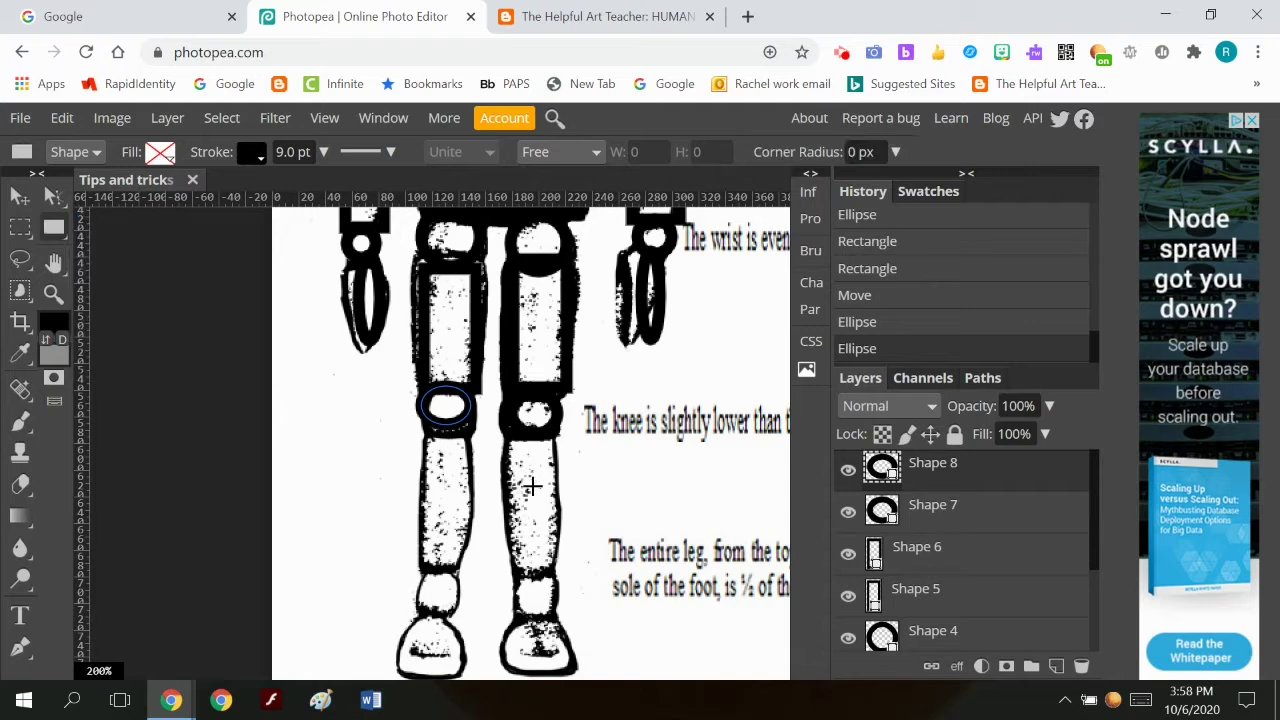
mouse_move(532, 486)
left_mouse_down()
mouse_move(558, 478)
mouse_move(555, 553)
left_mouse_up()
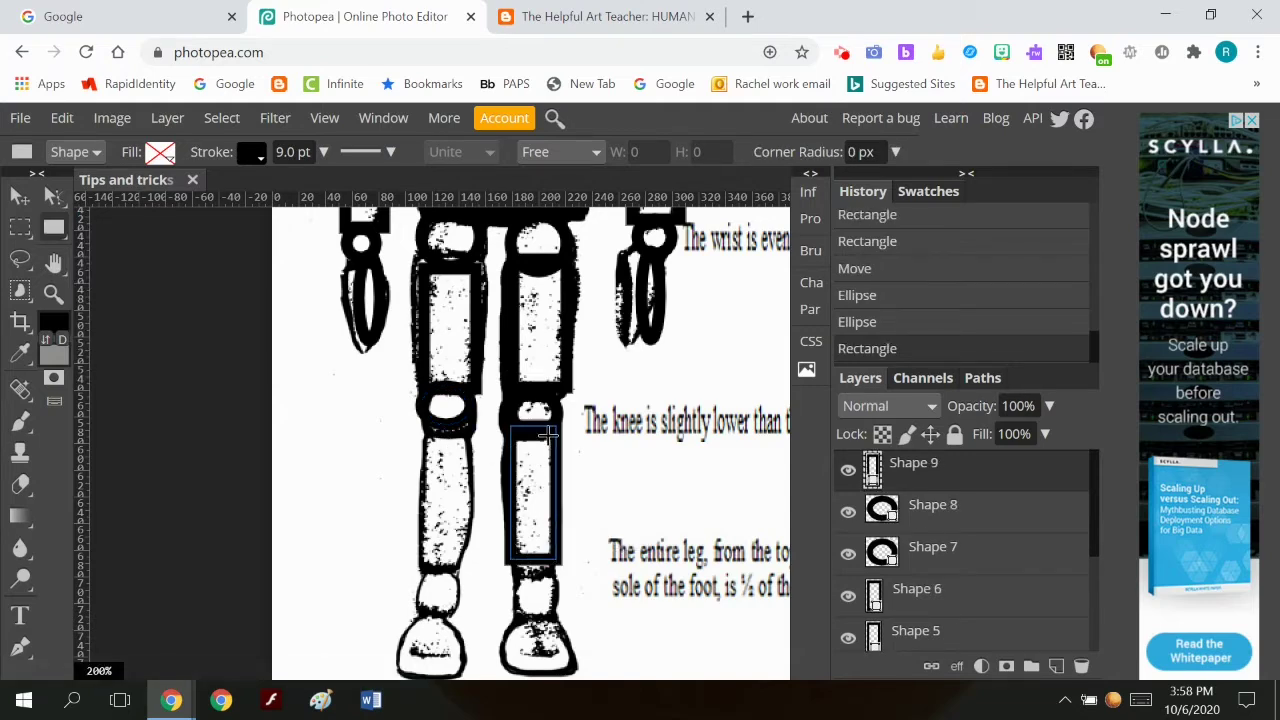
Step: Move the lower-leg rectangle on the image's right side down below the knee, and draw and position a matching one over the other lower leg
key("v")
left_click_drag(538, 432, 534, 444)
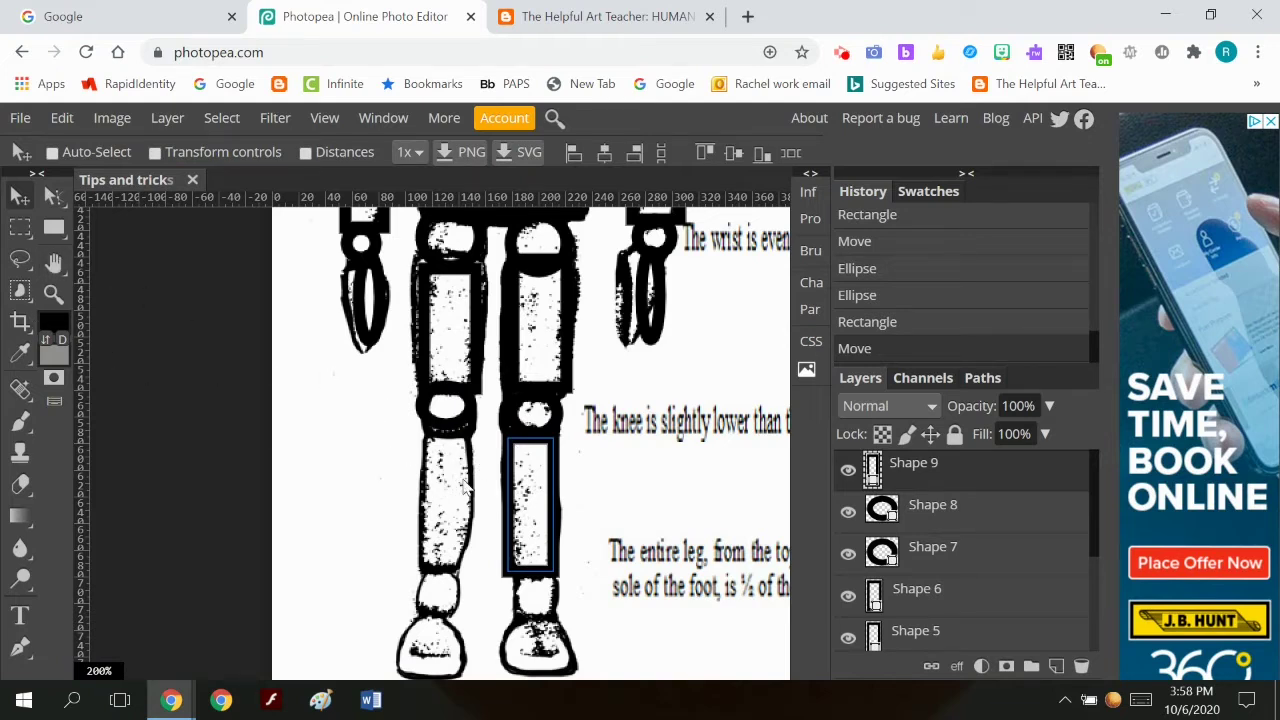
key("u")
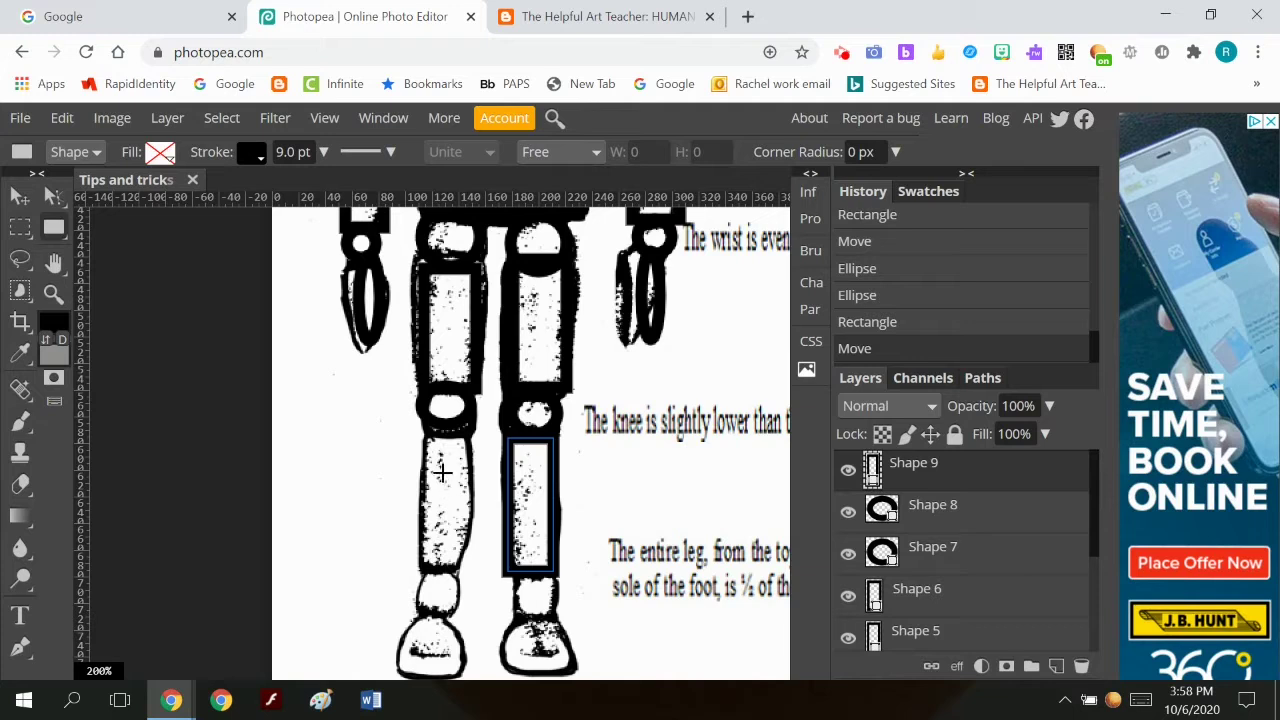
mouse_move(420, 425)
left_mouse_down()
mouse_move(465, 505)
mouse_move(466, 550)
left_mouse_up()
key("v")
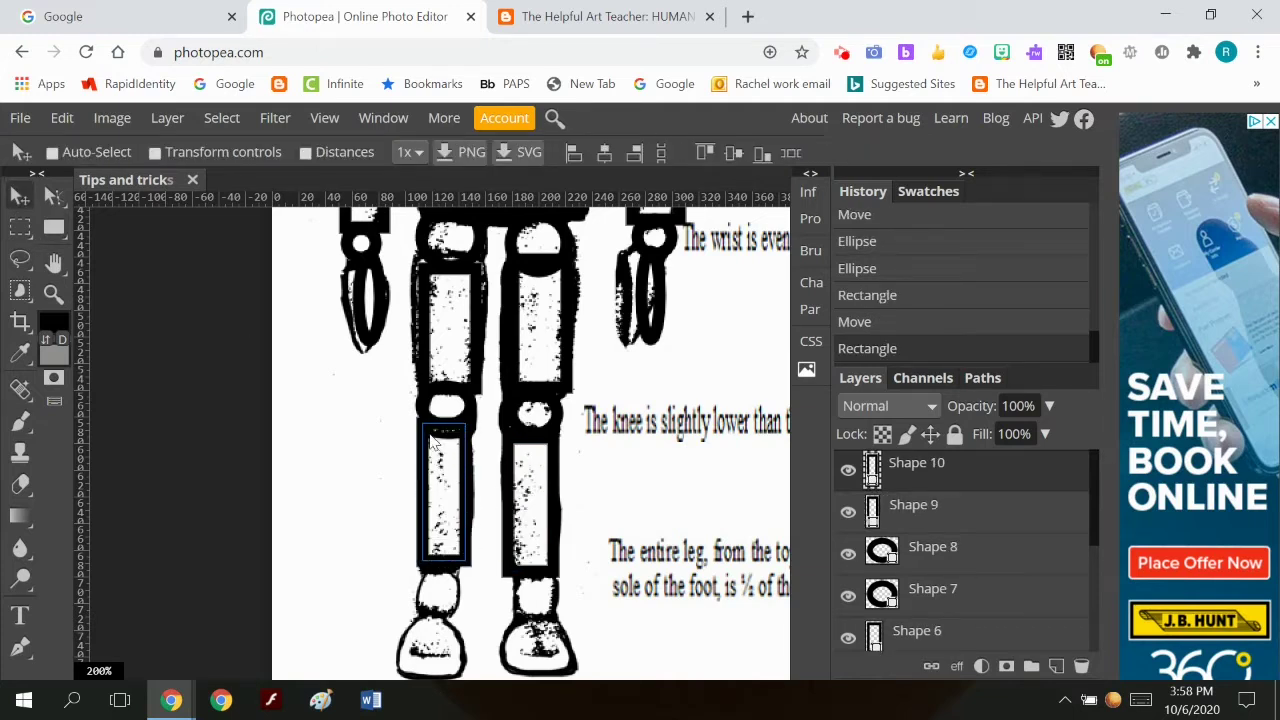
left_click_drag(468, 481, 474, 491)
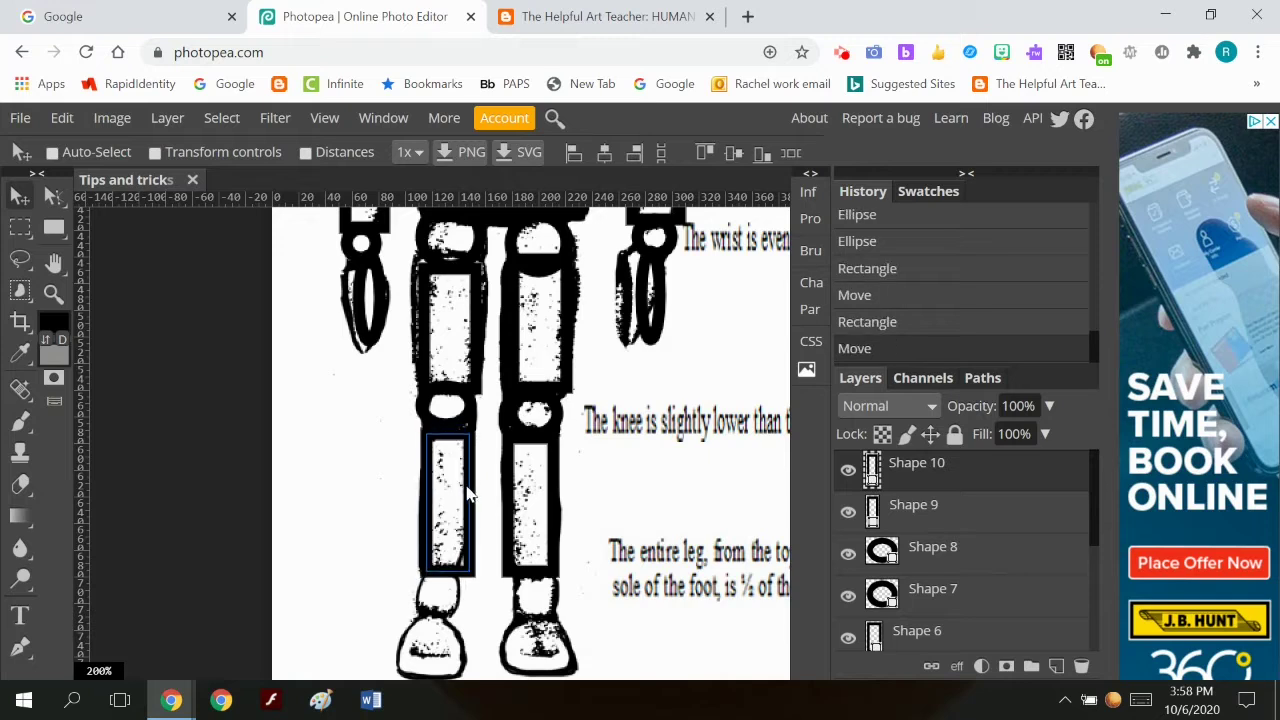
Step: Draw an outlined circle over each ankle and a larger outlined circle over each foot
right_click(56, 226)
left_click(130, 260)
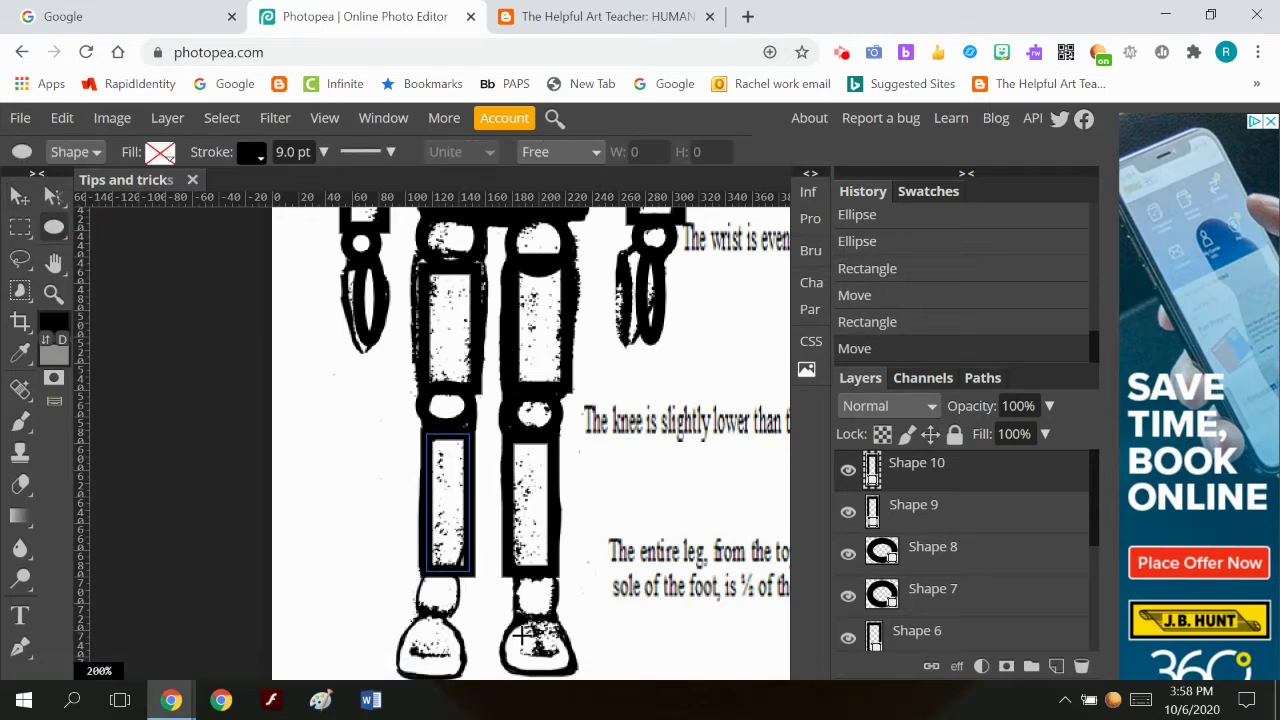
left_click_drag(536, 596, 553, 611)
left_click_drag(438, 594, 459, 612)
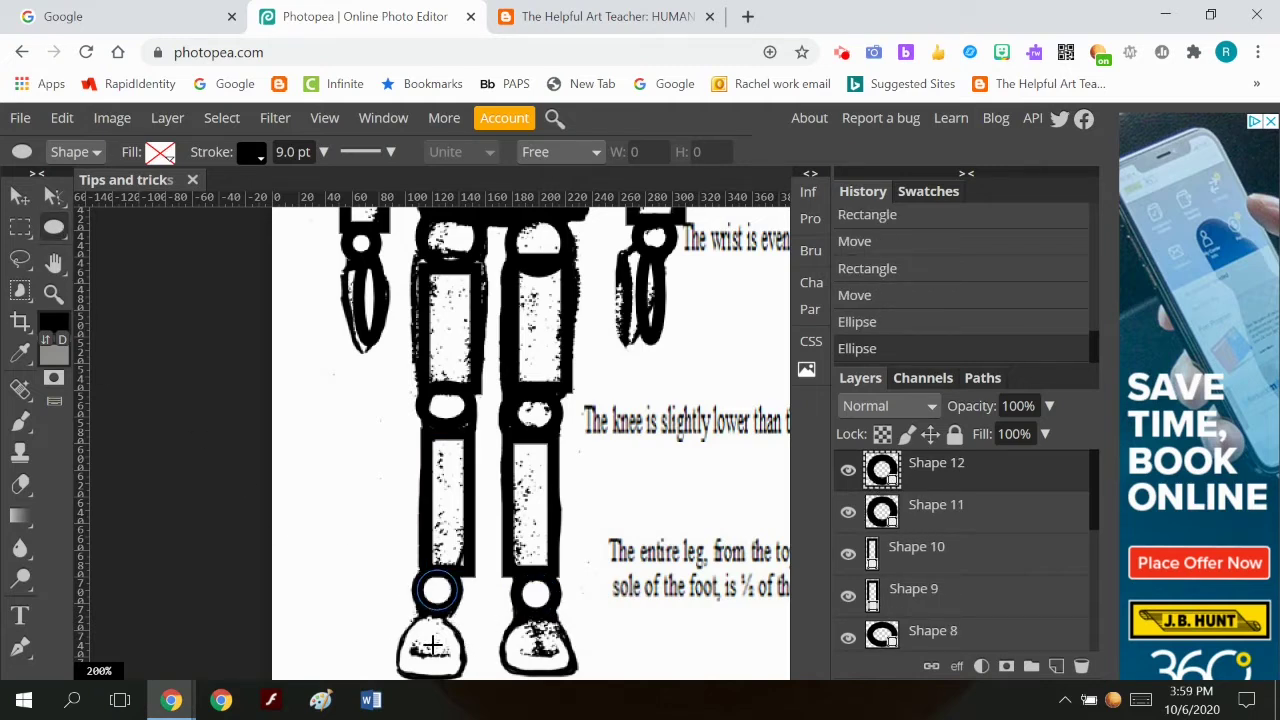
scroll(432, 648, "down", 3)
left_click_drag(396, 538, 464, 608)
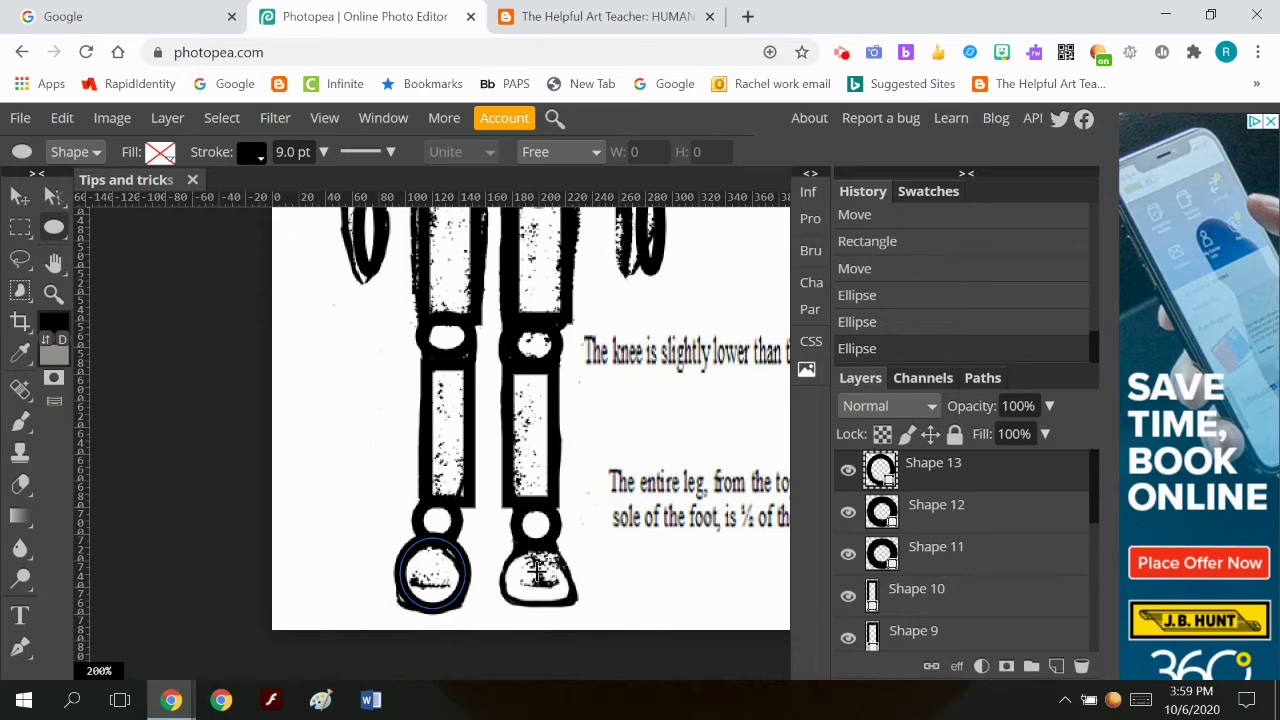
mouse_move(500, 537)
left_mouse_down()
mouse_move(555, 575)
mouse_move(571, 605)
left_mouse_up()
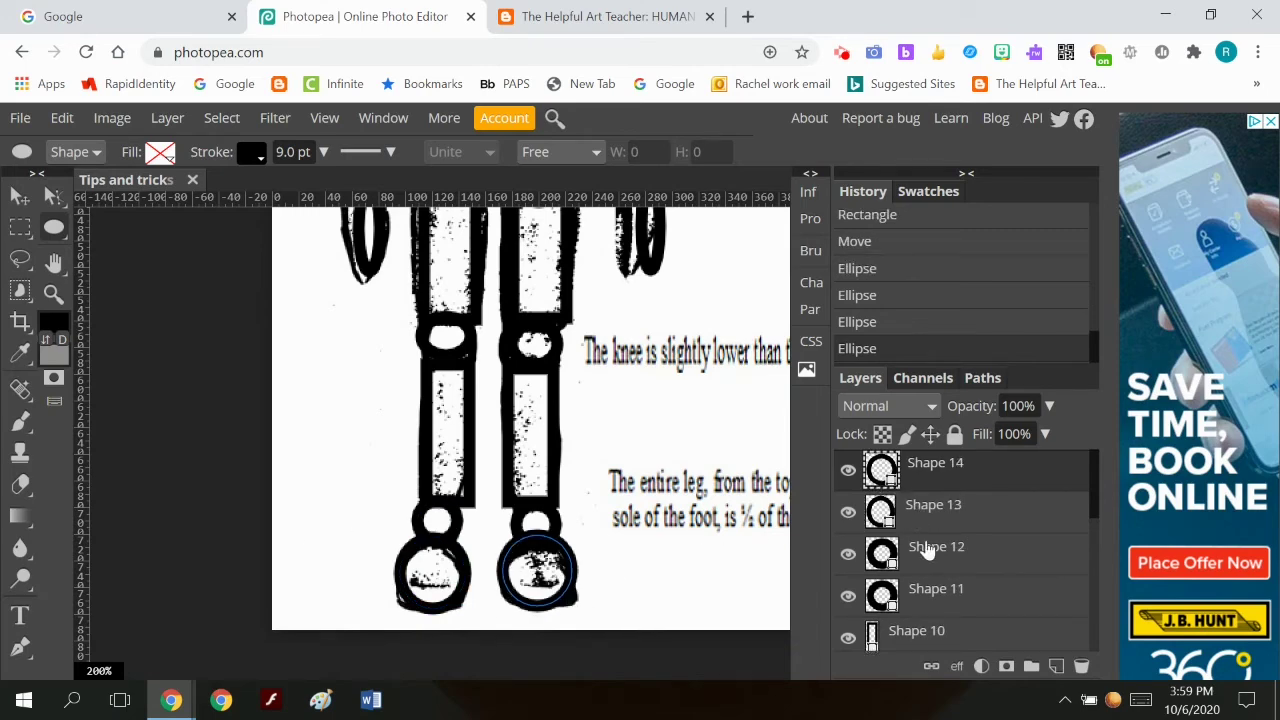
Step: Merge the shape layers down one after another until a single shape layer remains above the Background
right_click(1002, 476)
left_click(1055, 576)
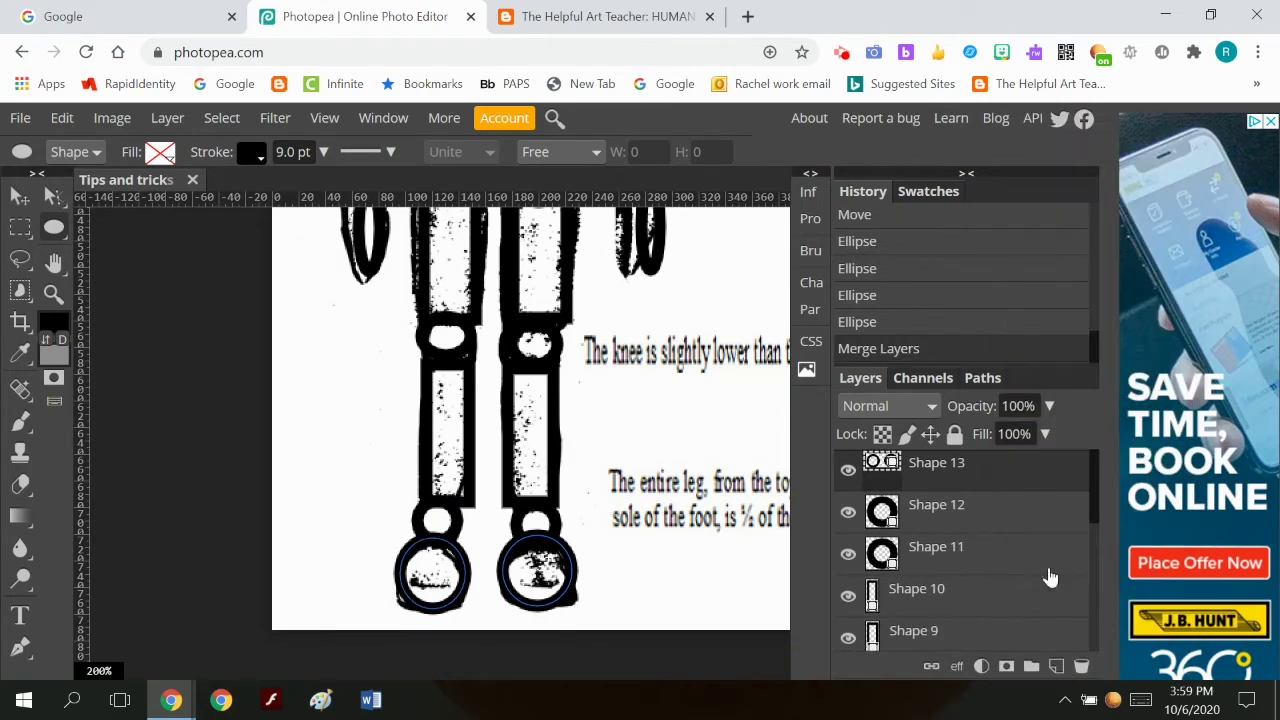
right_click(990, 478)
left_click(1030, 570)
right_click(988, 470)
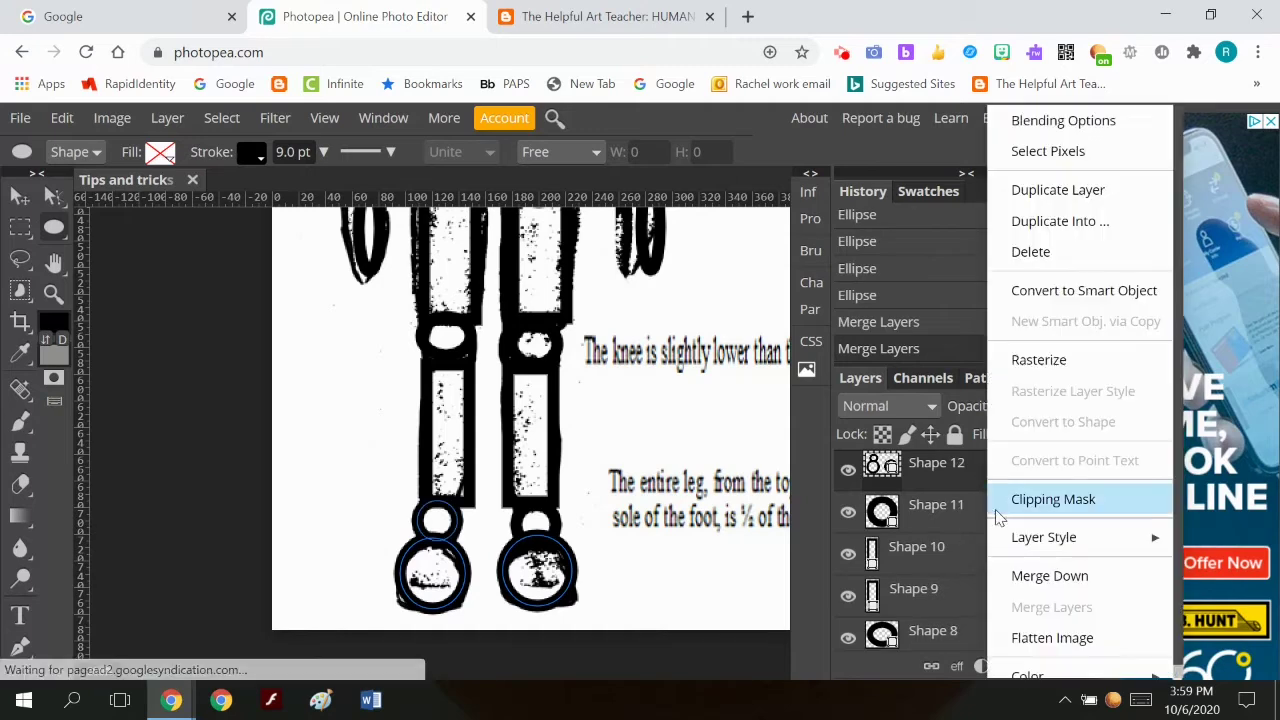
left_click(1030, 576)
right_click(983, 471)
left_click(1031, 576)
right_click(975, 470)
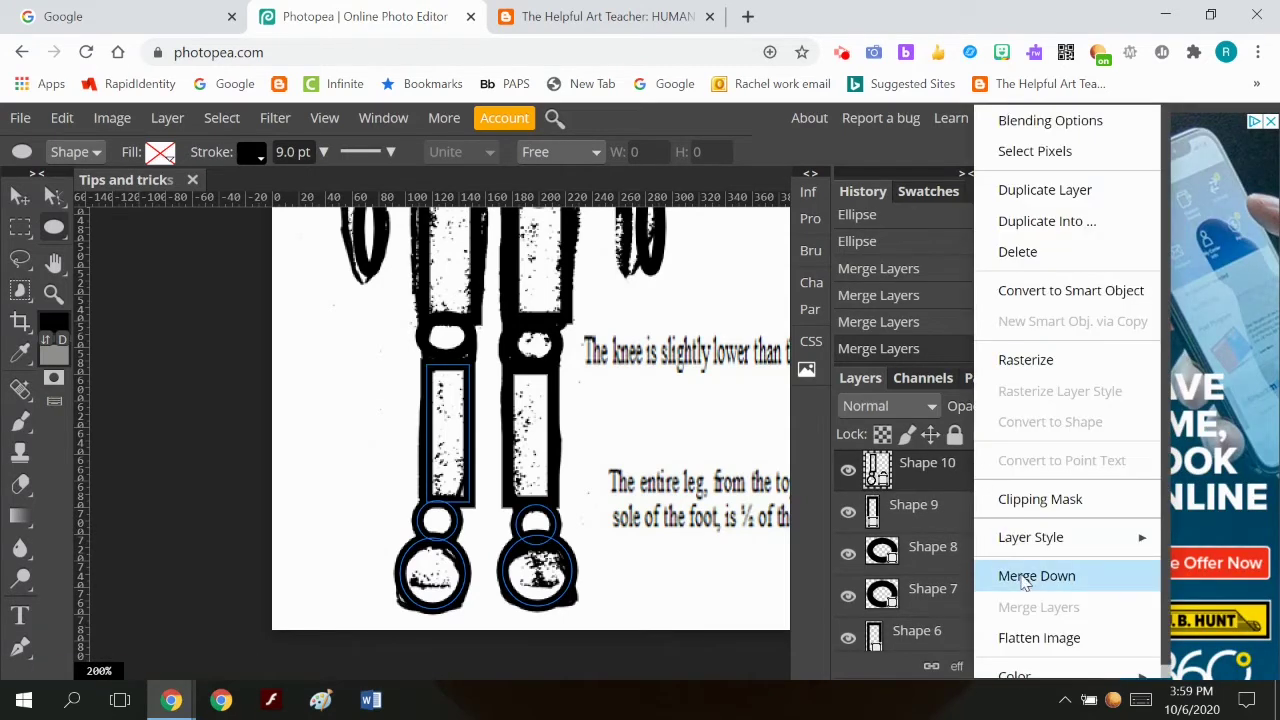
left_click(1020, 574)
right_click(986, 478)
left_click(1023, 574)
right_click(1005, 476)
left_click(1030, 576)
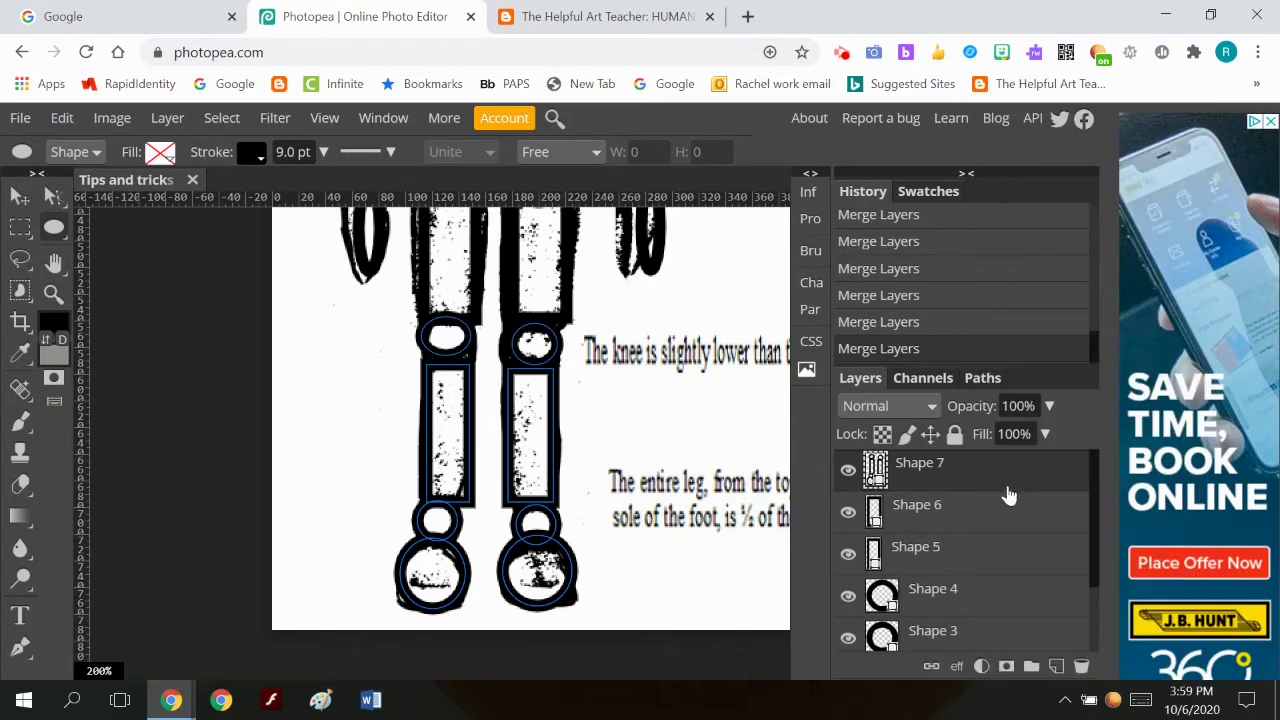
right_click(1006, 484)
left_click(1040, 575)
right_click(990, 482)
left_click(1030, 576)
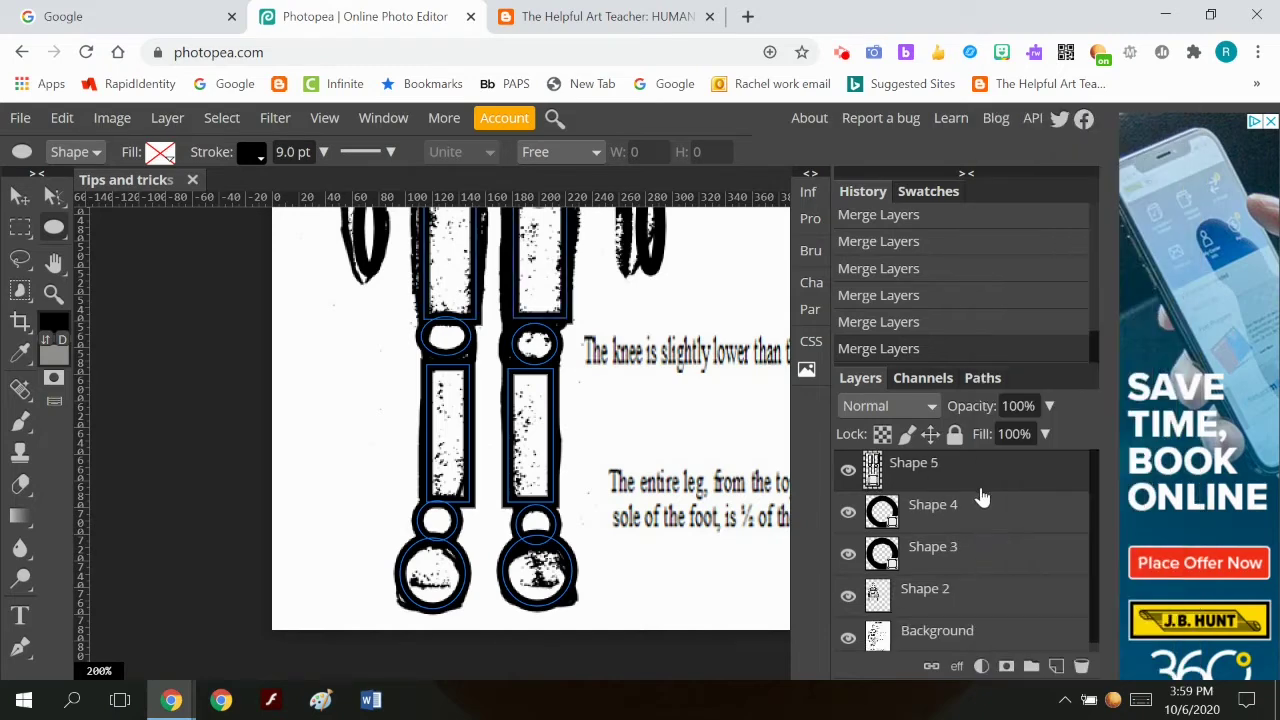
right_click(981, 494)
left_click(1020, 575)
right_click(963, 468)
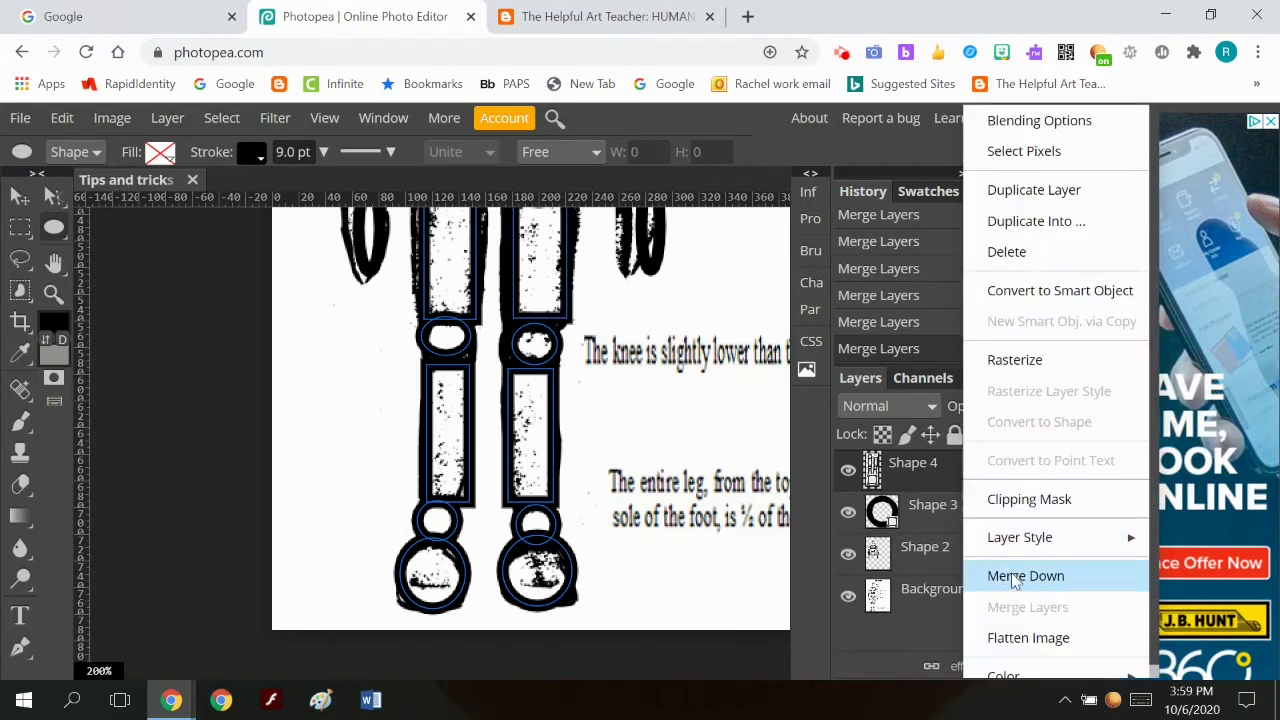
left_click(1034, 575)
right_click(950, 482)
left_click(983, 568)
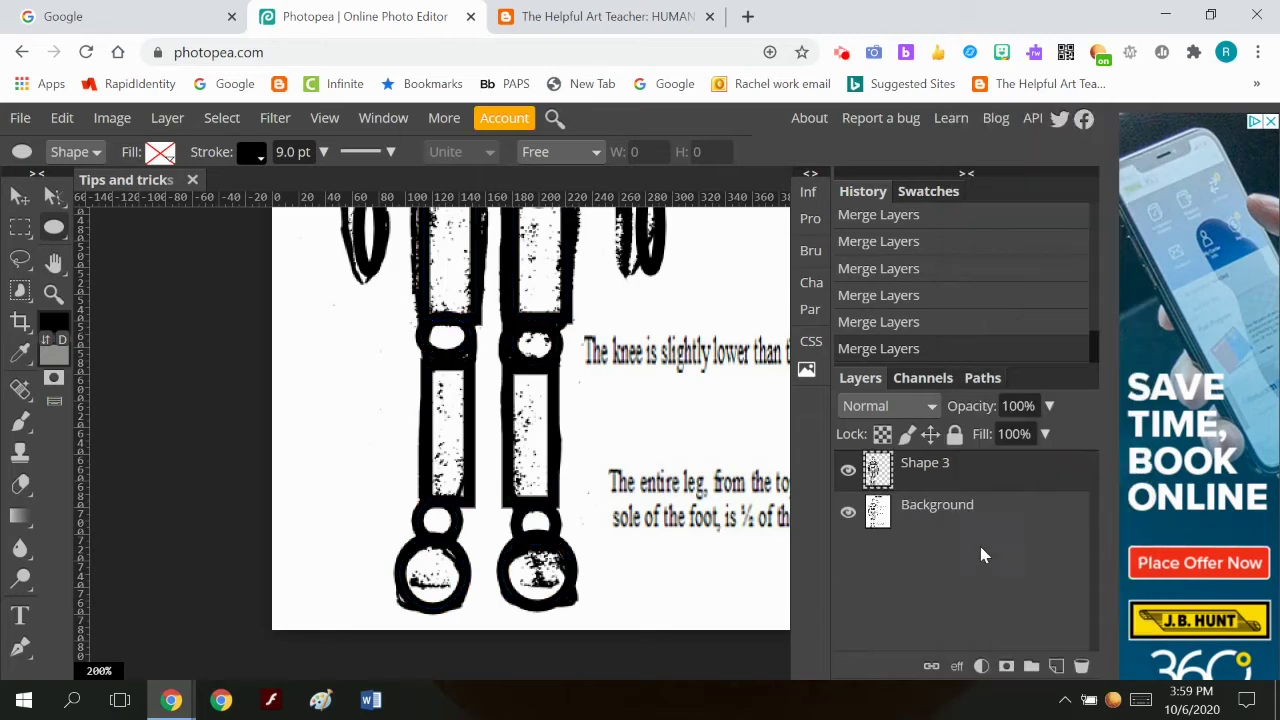
right_click(978, 478)
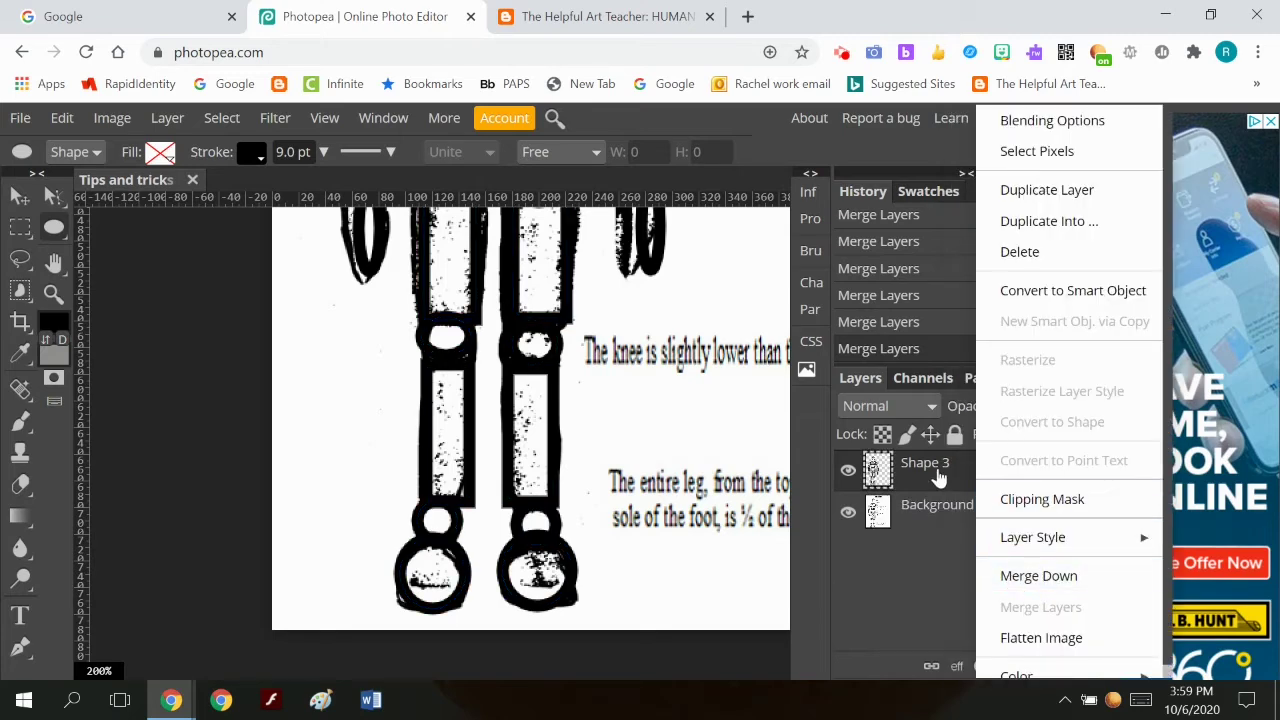
left_click(739, 443)
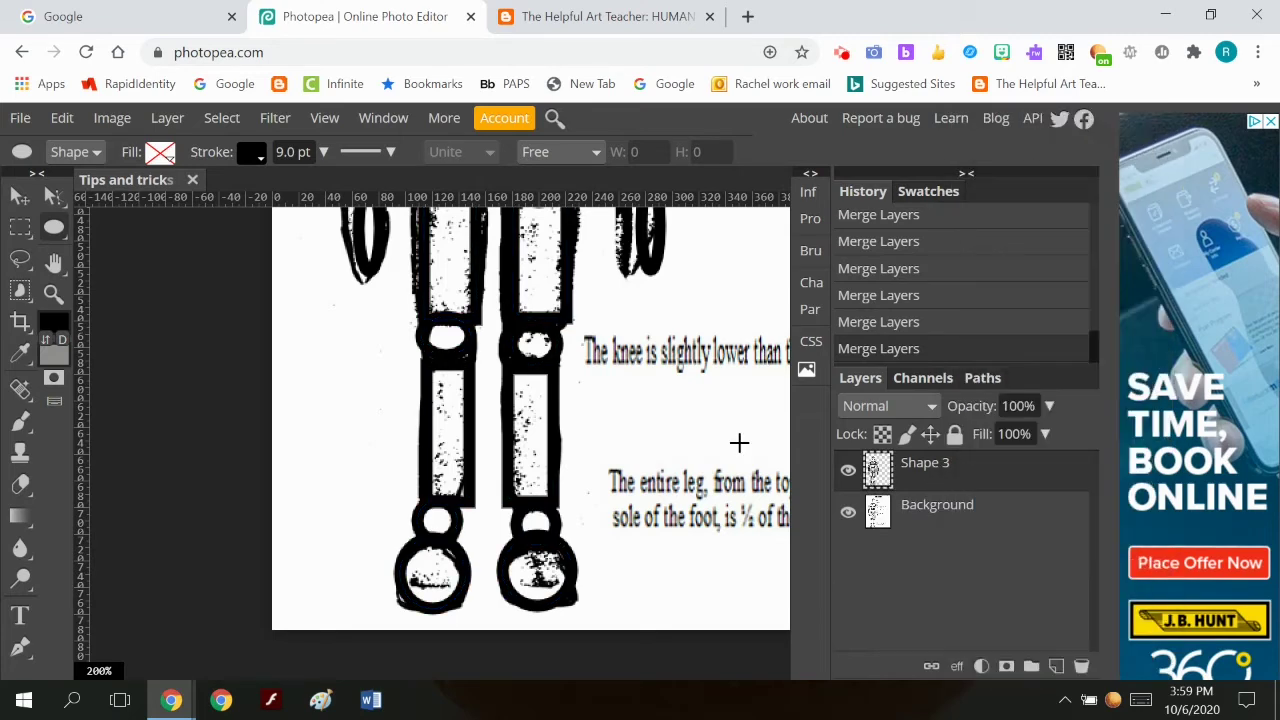
Step: Erase the outer edge of the foot circle on the image's right side, redoing the first erasing stroke
left_click(20, 484)
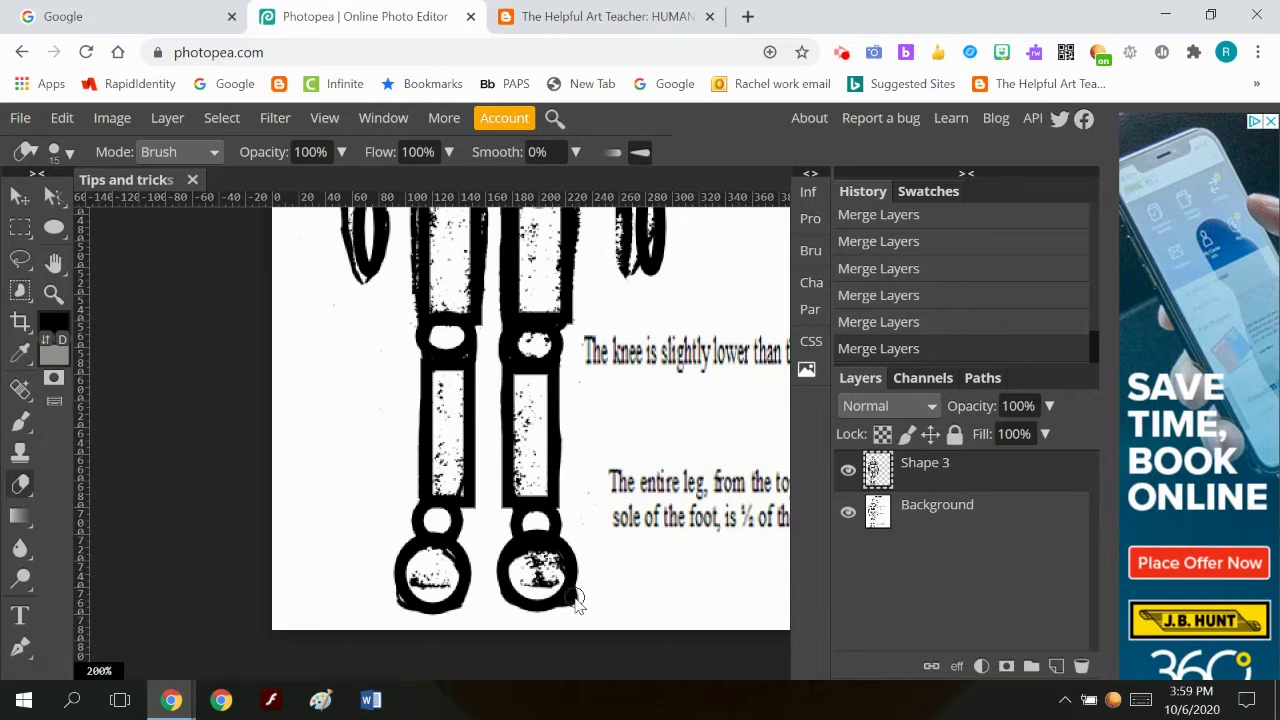
left_click_drag(575, 598, 572, 548)
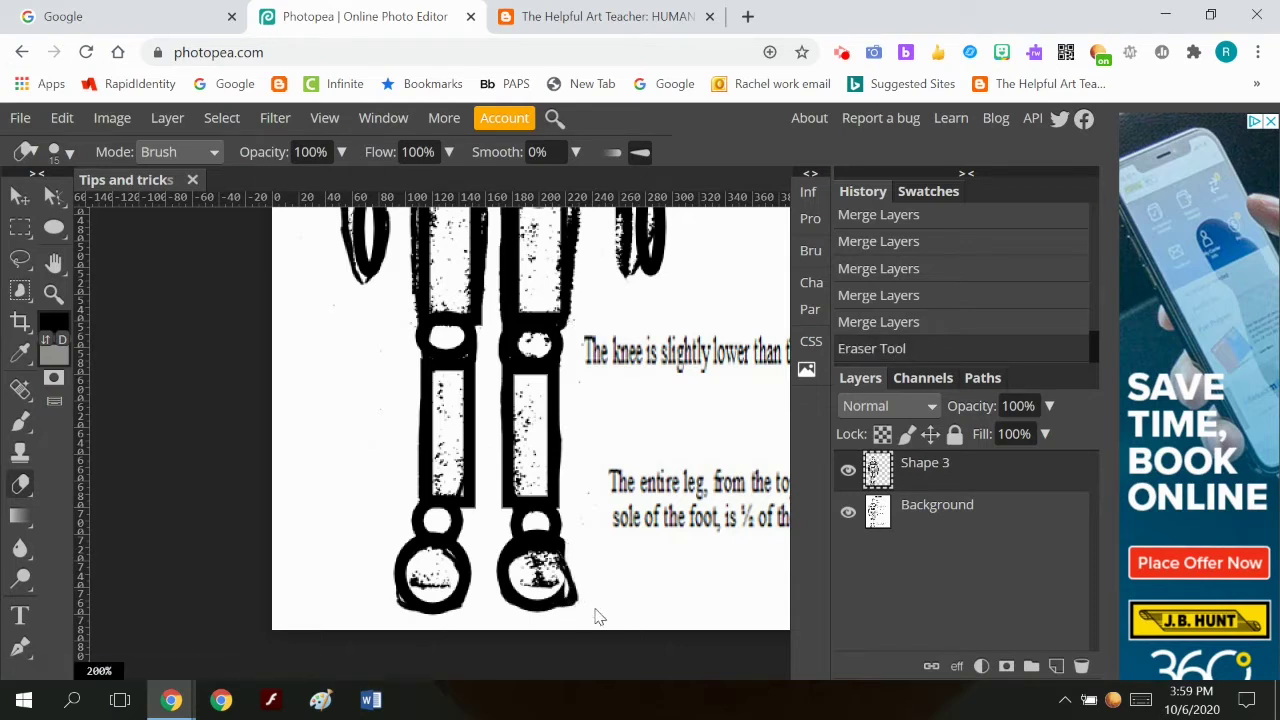
key("ctrl+z")
key("ctrl+shift+z")
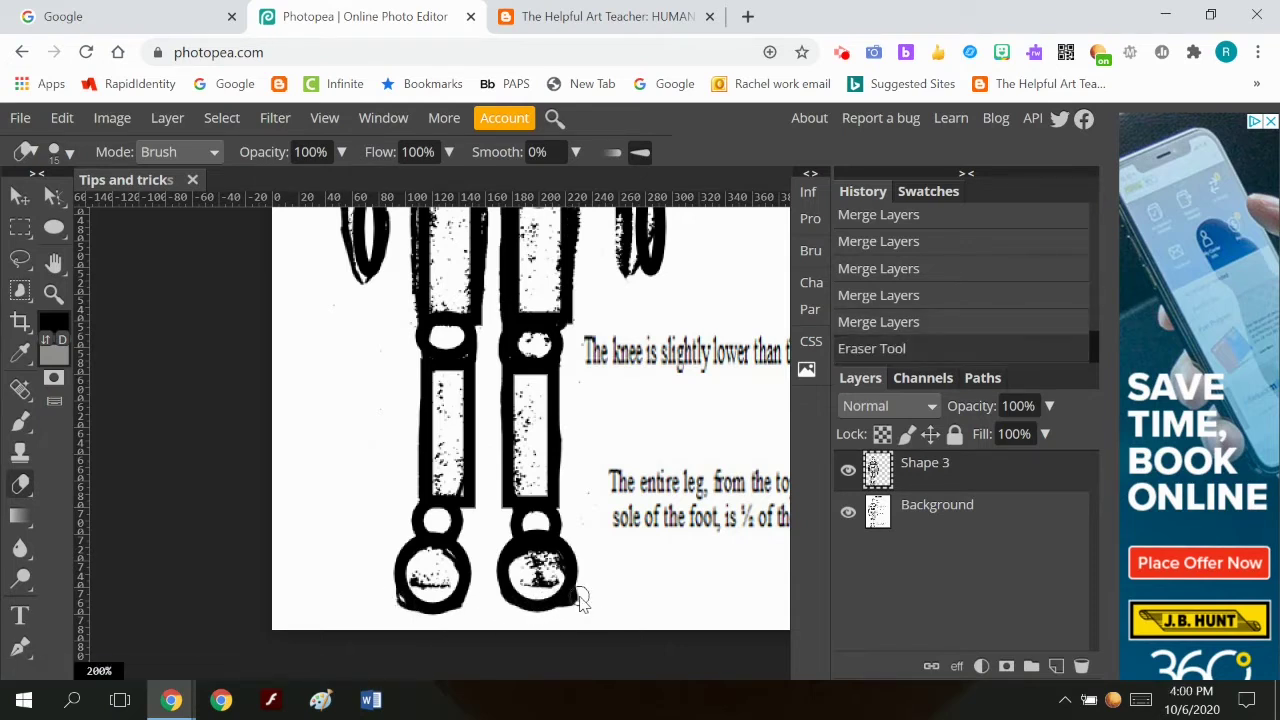
left_click_drag(580, 598, 577, 601)
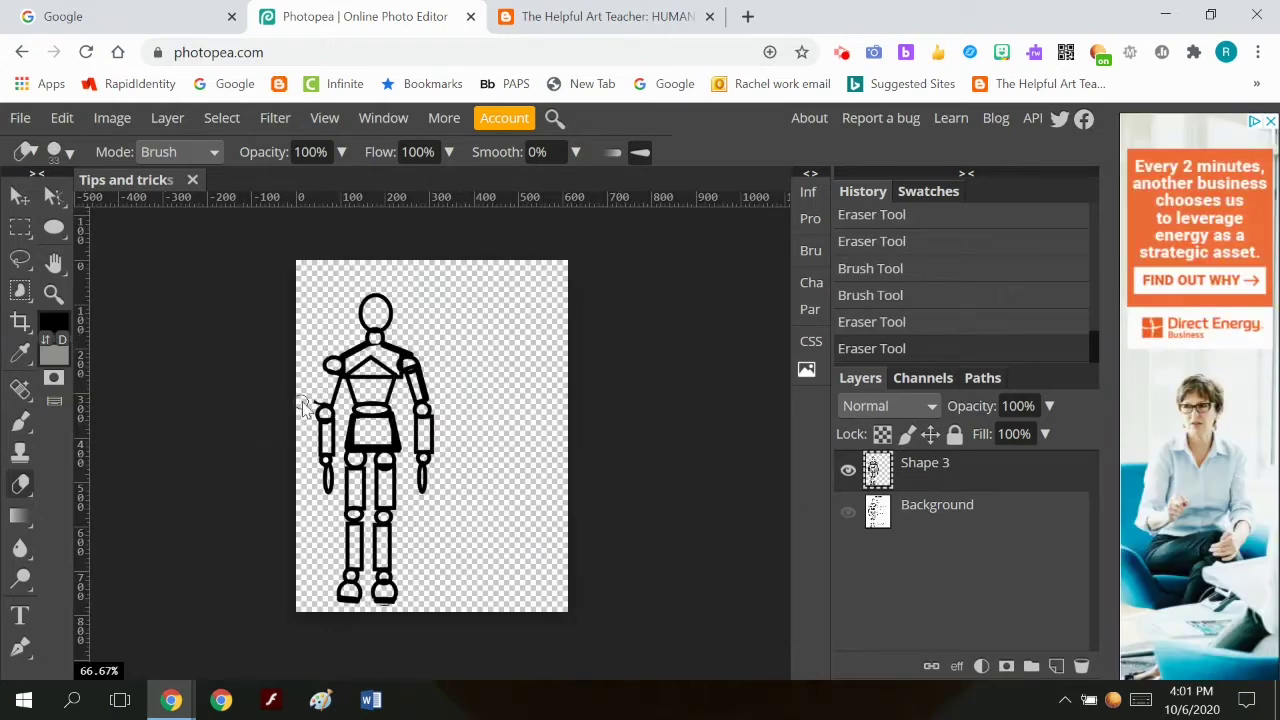
Step: Erase the stray mark beside the elbow on the image's left side and paint the upper arm's outer outline from shoulder to elbow
left_click(308, 406)
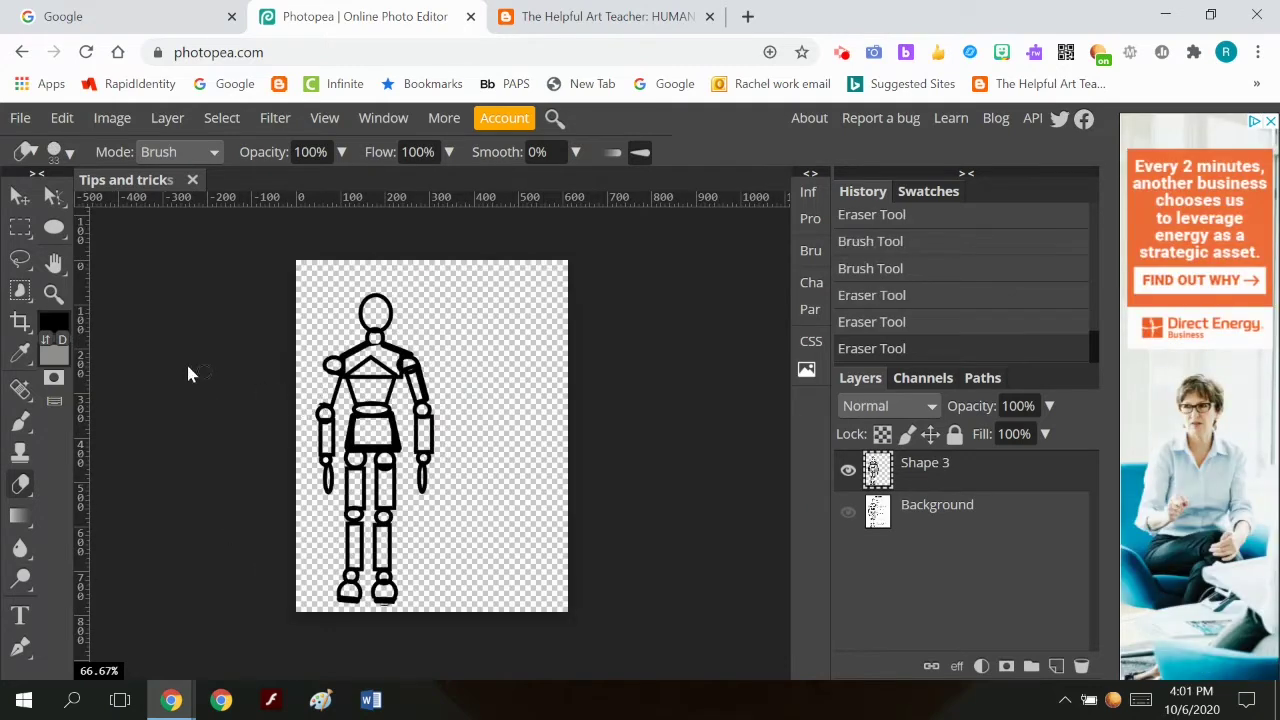
left_click(20, 420)
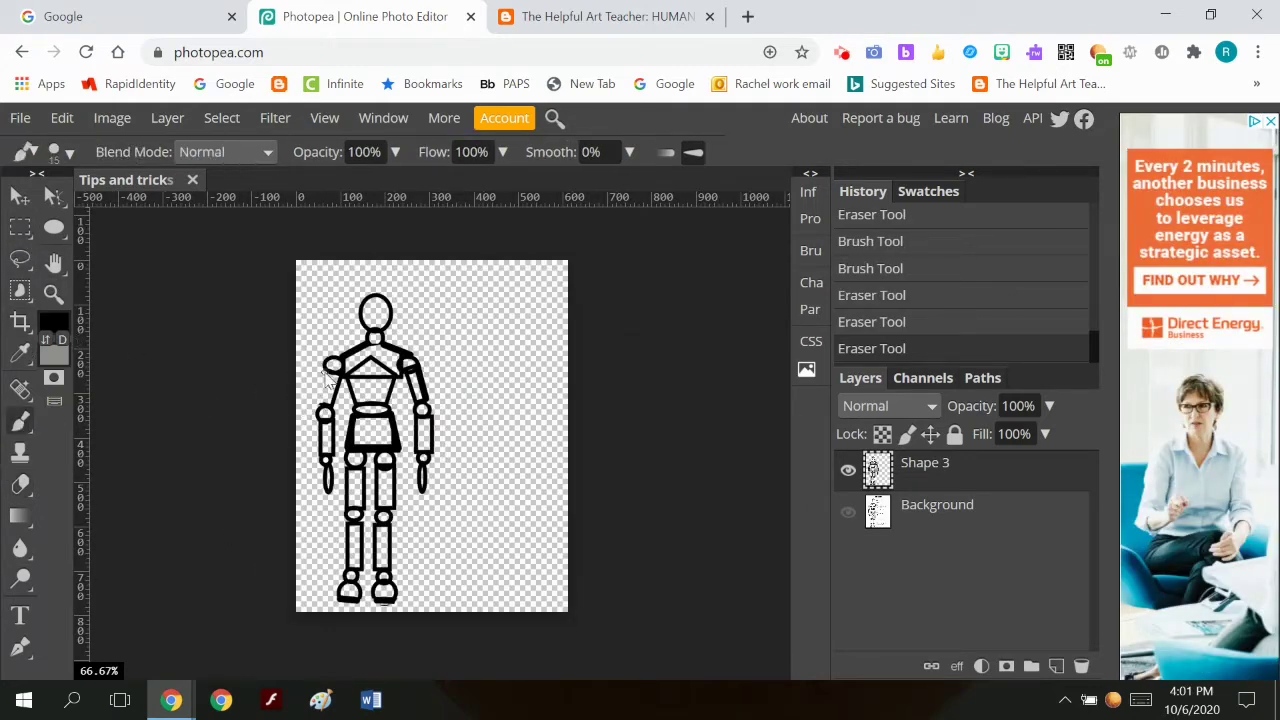
left_click_drag(328, 375, 322, 406)
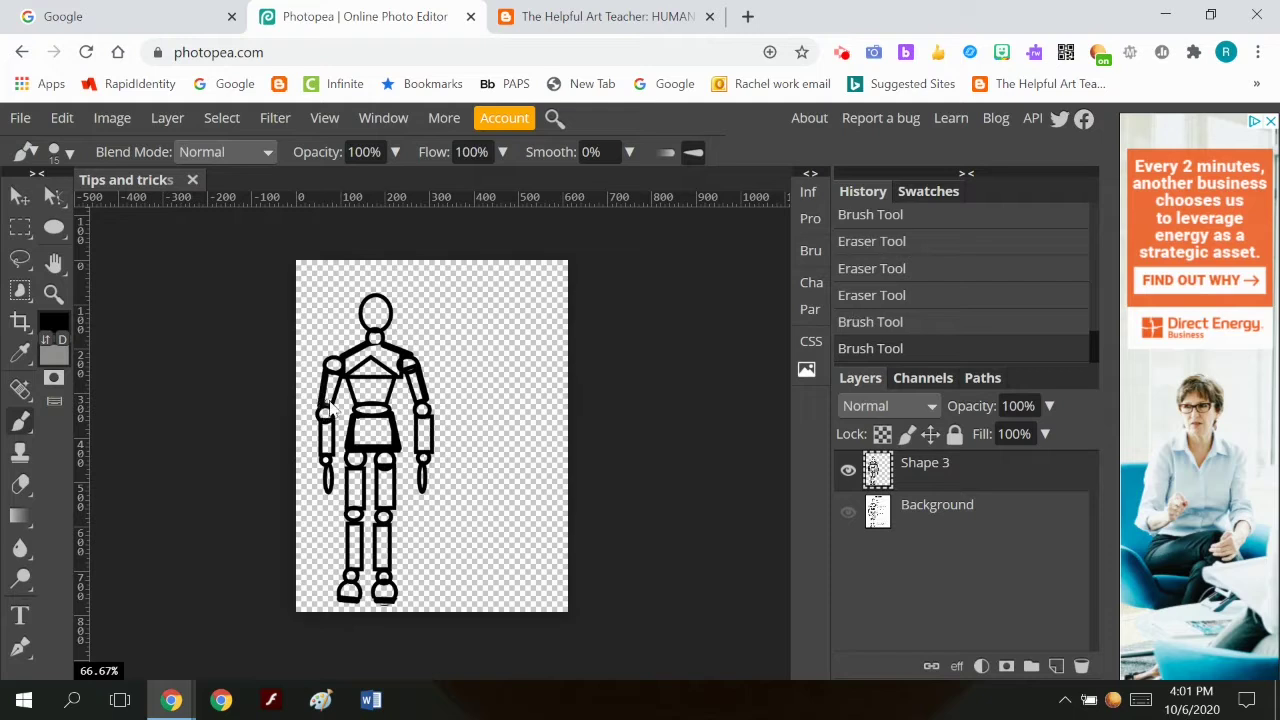
Step: Erase the outer outline of the forearm on the image's right side and repaint it with the Brush from elbow to wrist
left_click(20, 484)
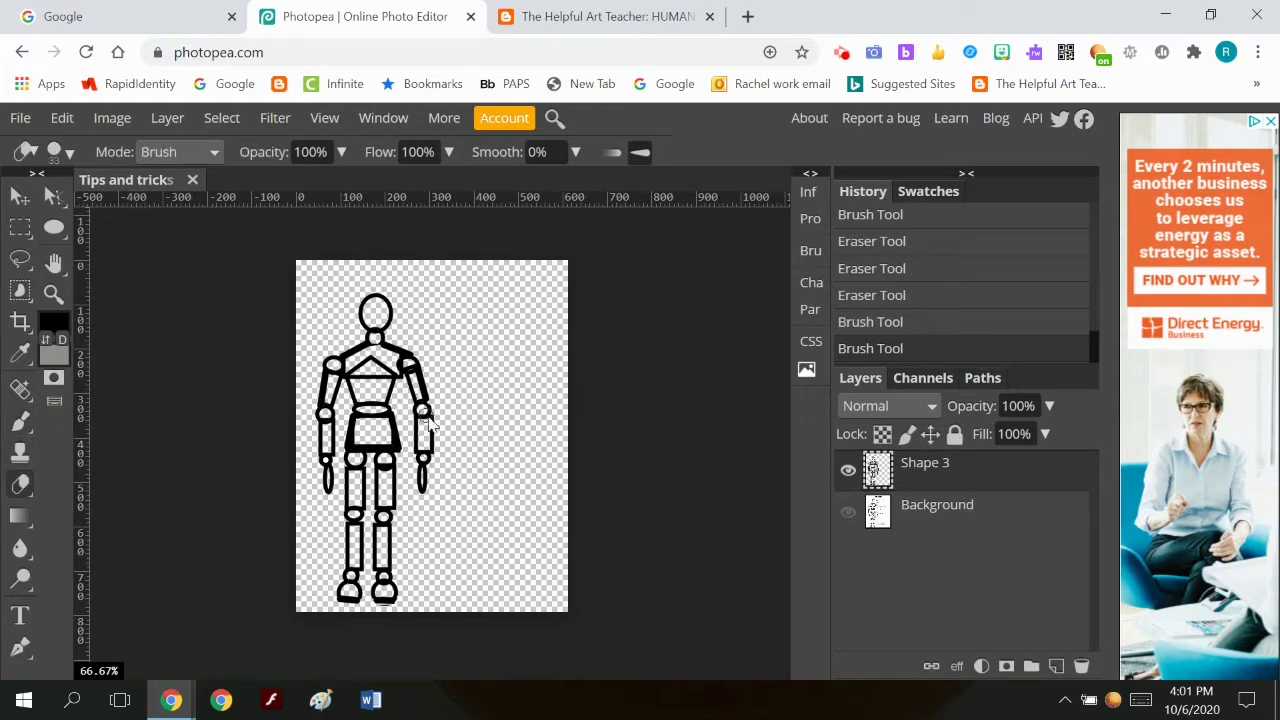
left_click_drag(436, 418, 440, 445)
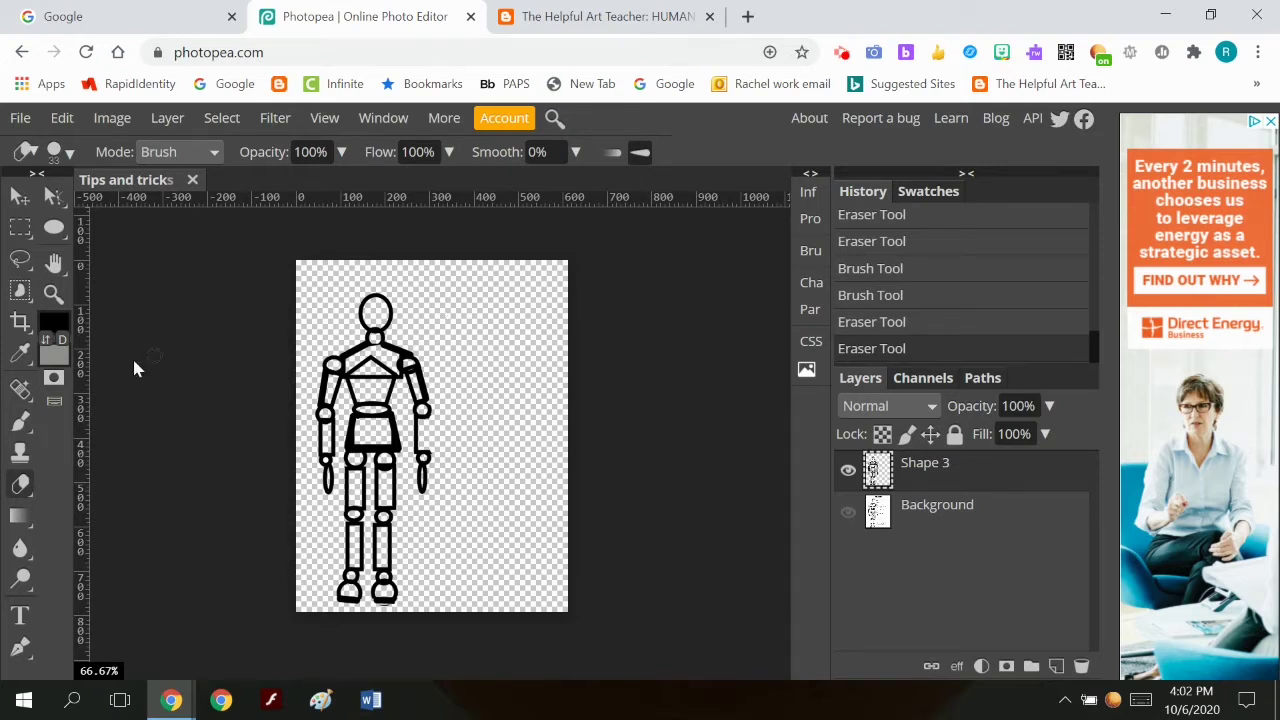
left_click(19, 425)
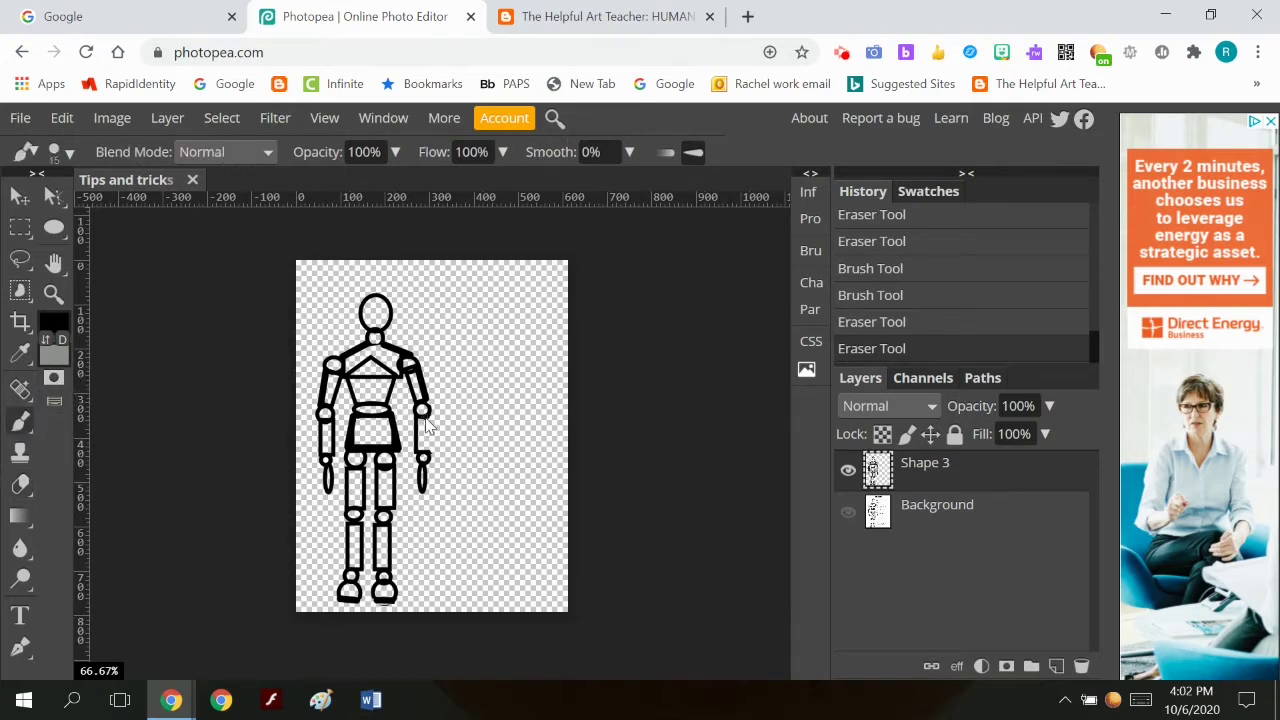
left_click(428, 425)
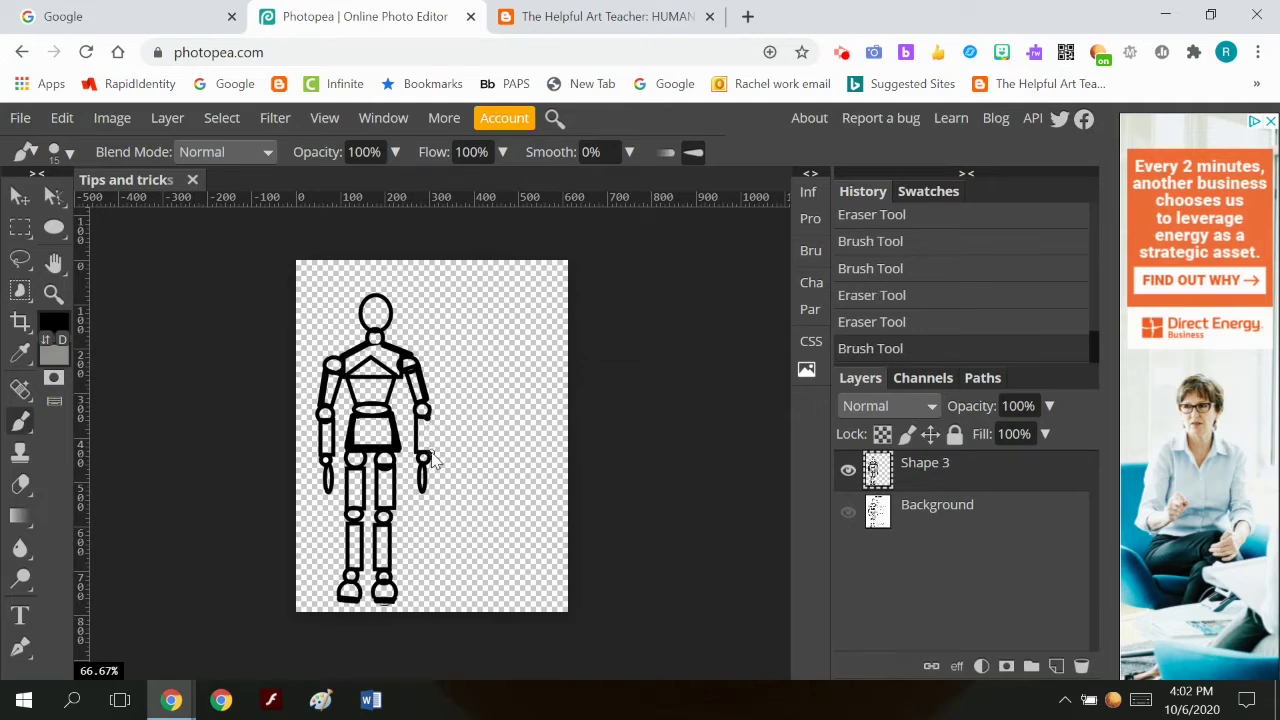
left_click_drag(433, 458, 432, 452)
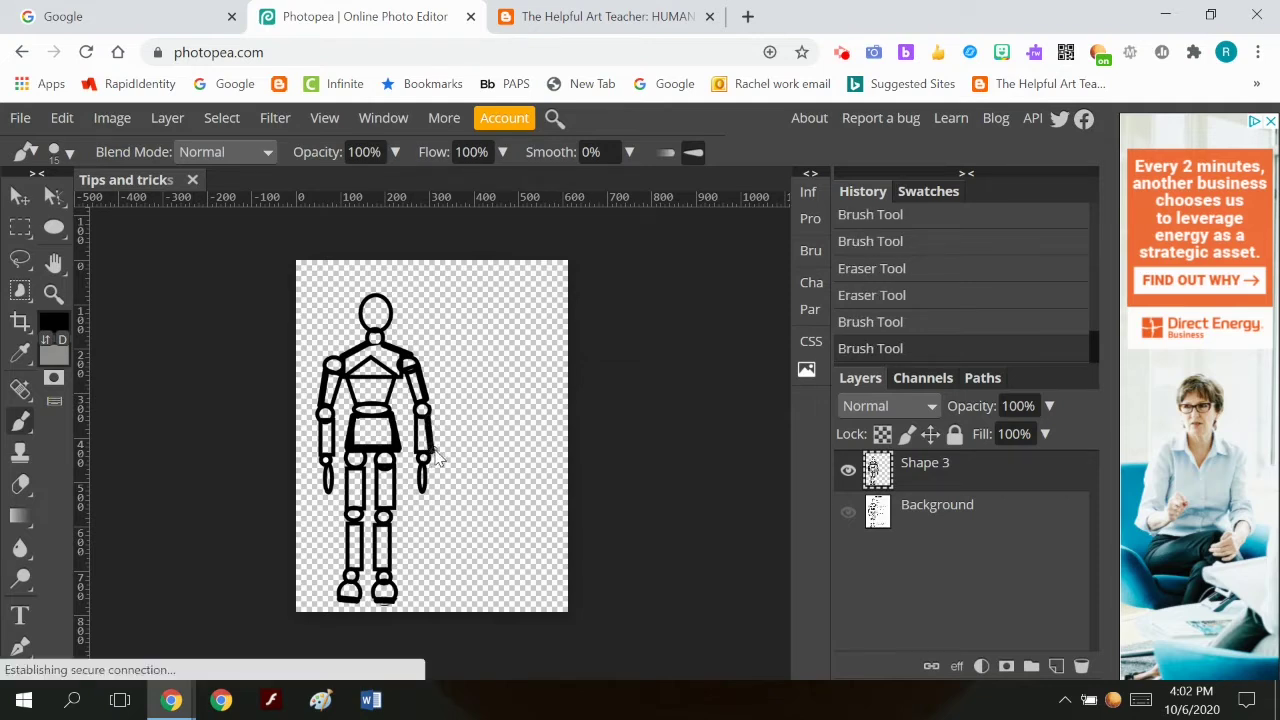
key("ctrl+z")
left_click(430, 457)
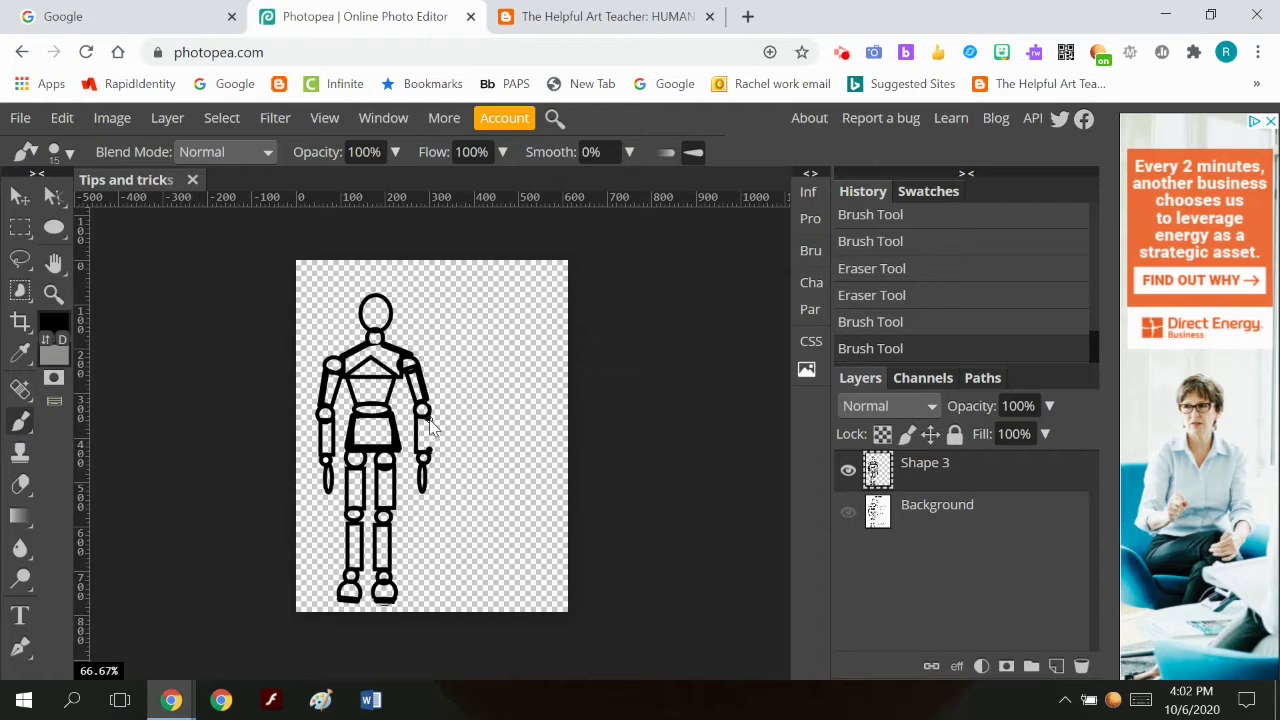
left_click_drag(430, 428, 432, 448)
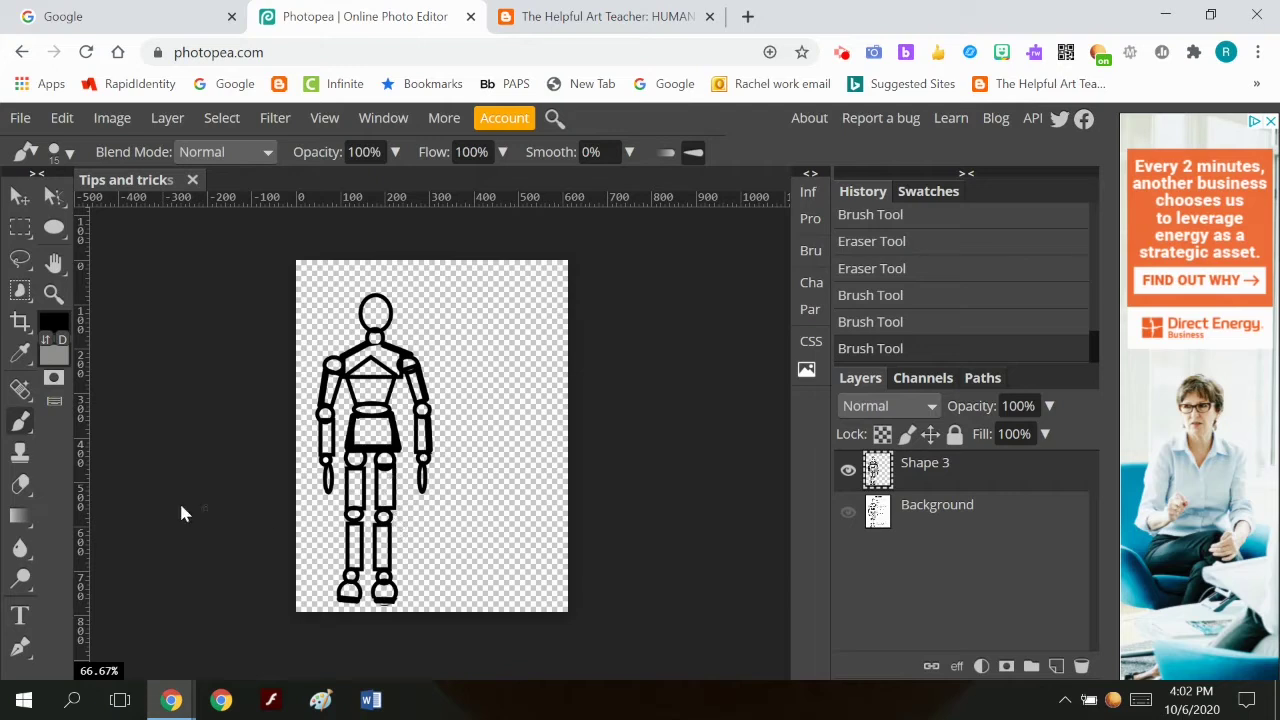
Step: Erase the inner outline of the lower leg on the image's right side and repaint it with the Brush from knee to ankle
left_click(20, 484)
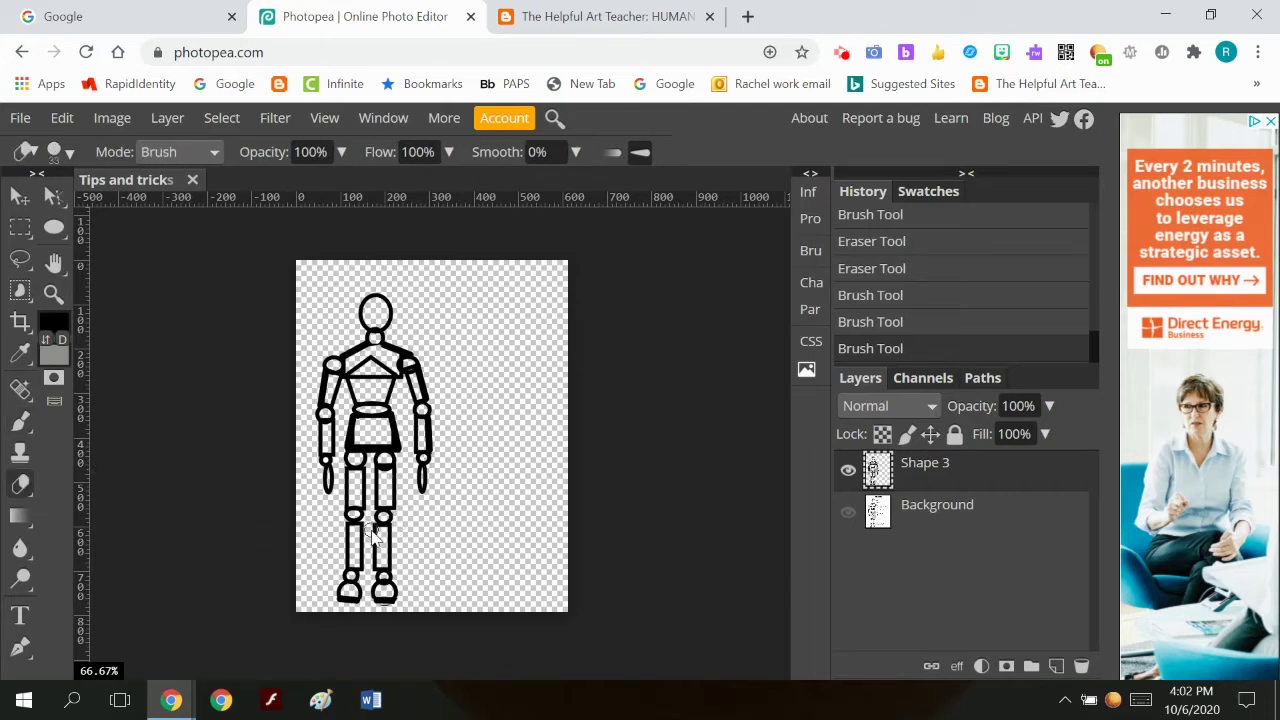
left_click_drag(375, 533, 376, 572)
key("b")
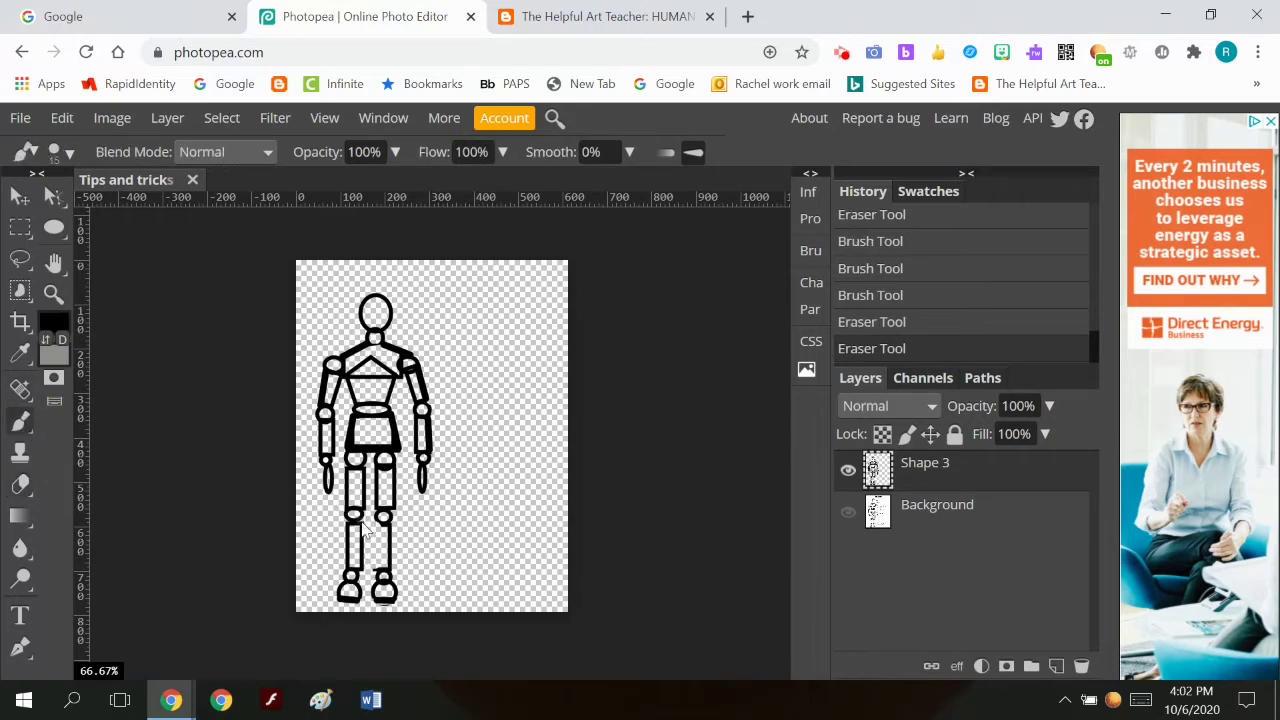
left_click(383, 515, "shift")
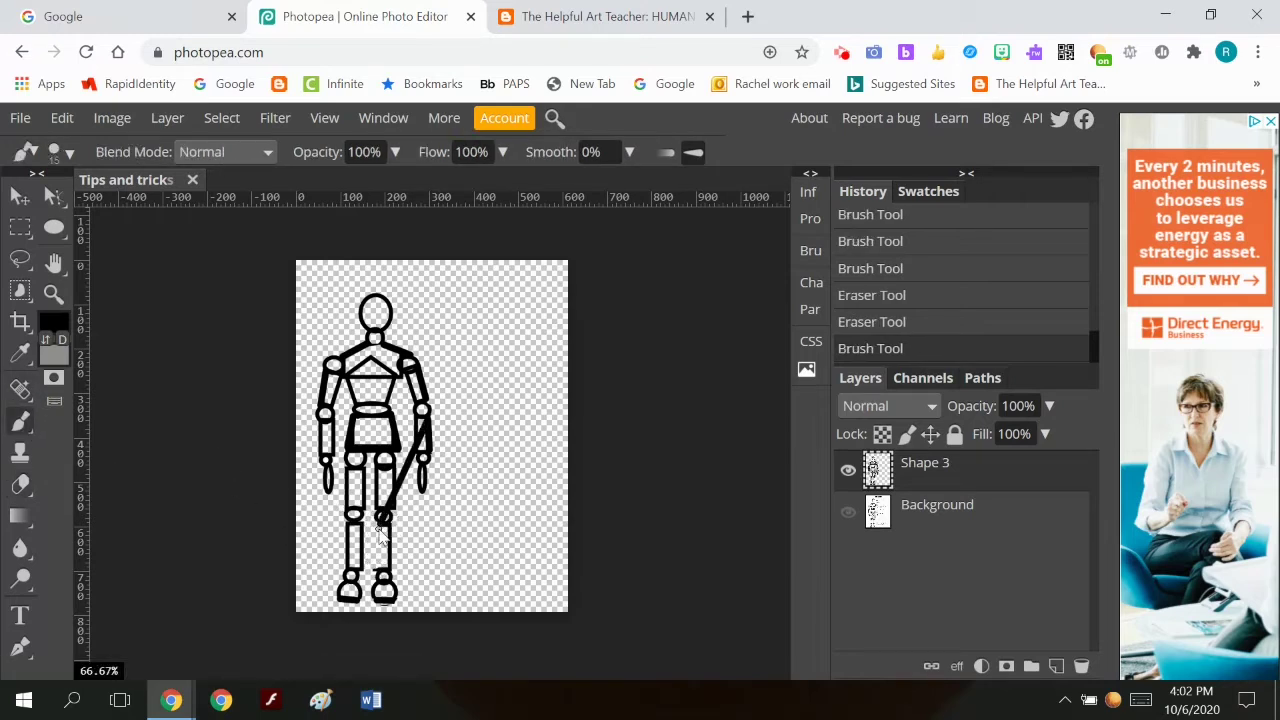
key("ctrl+z")
left_click(380, 535)
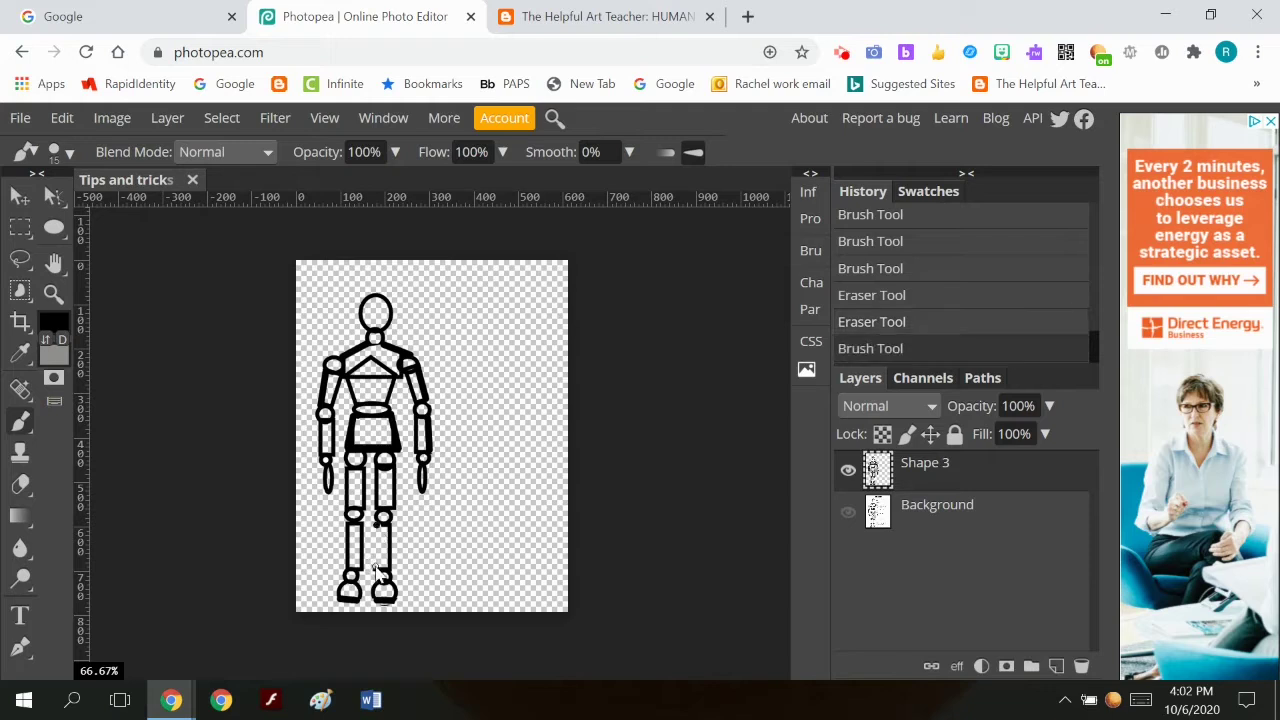
left_click(381, 577, "shift")
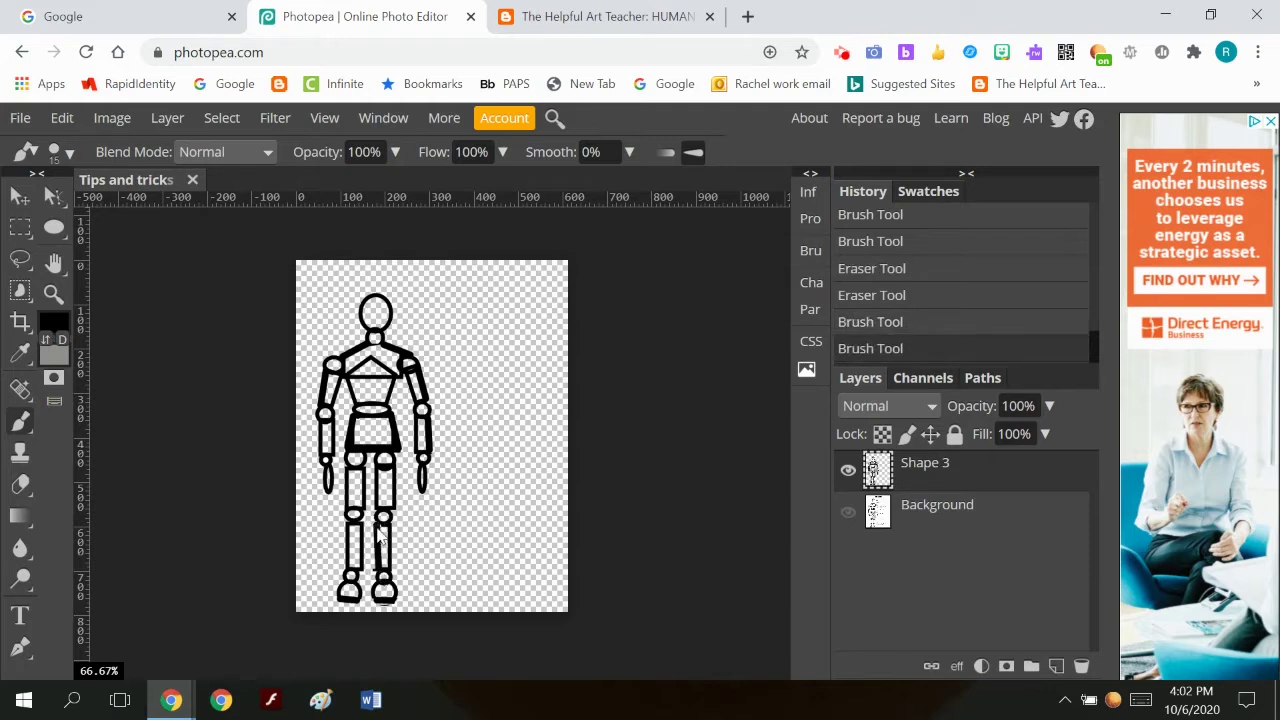
Step: Thicken the lower leg's inner outline, the shoulder lines and the upper arm on the image's right side with Brush strokes
left_click(381, 541, "shift")
left_click(386, 528, "shift")
left_click(395, 494, "shift")
left_click(405, 398, "shift")
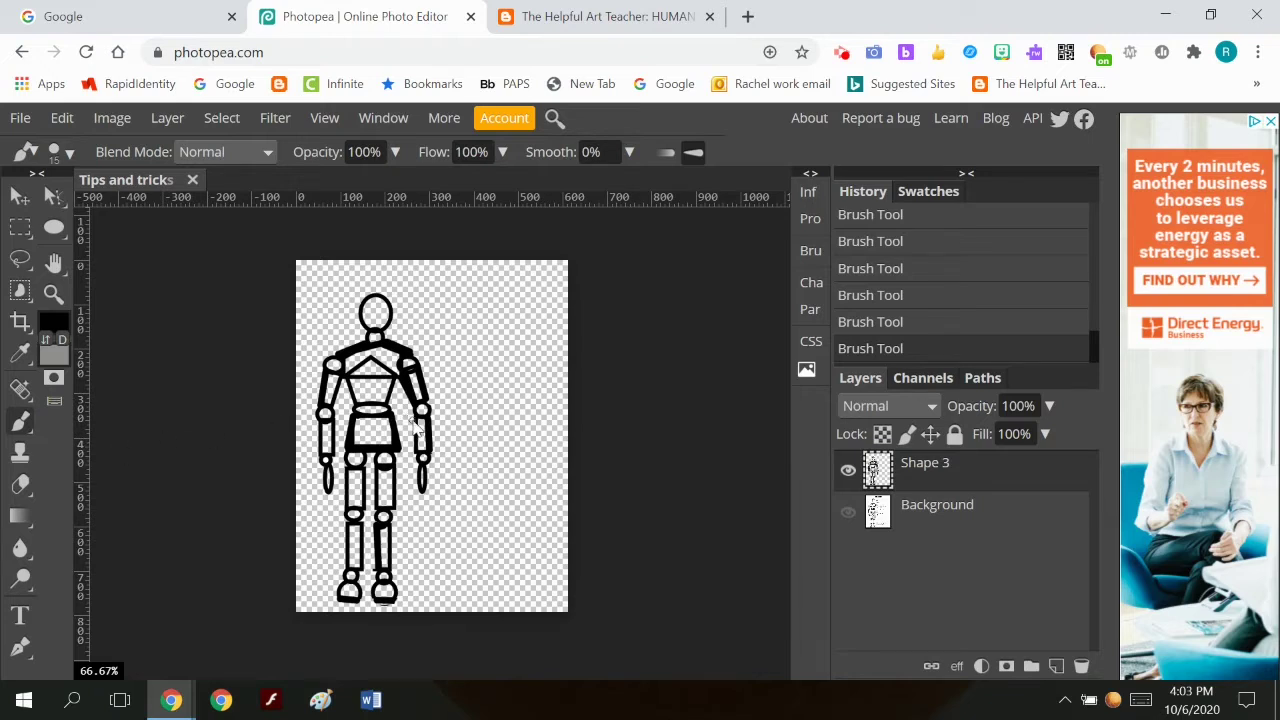
Step: Lasso the arm on the image's right side from shoulder to hand, then cut and paste it onto its own layer
left_click(20, 258)
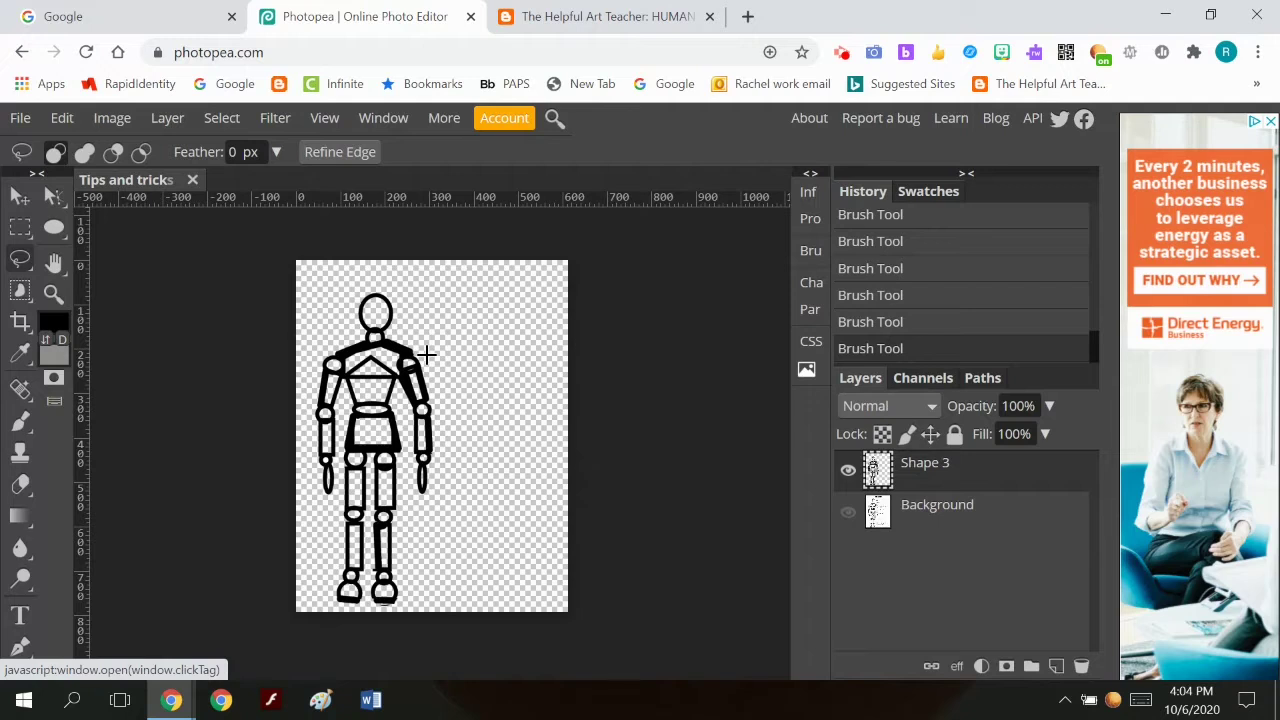
left_click_drag(424, 356, 403, 378)
mouse_move(410, 494)
left_mouse_down()
mouse_move(449, 460)
mouse_move(451, 402)
mouse_move(420, 362)
left_mouse_up()
left_click(60, 118)
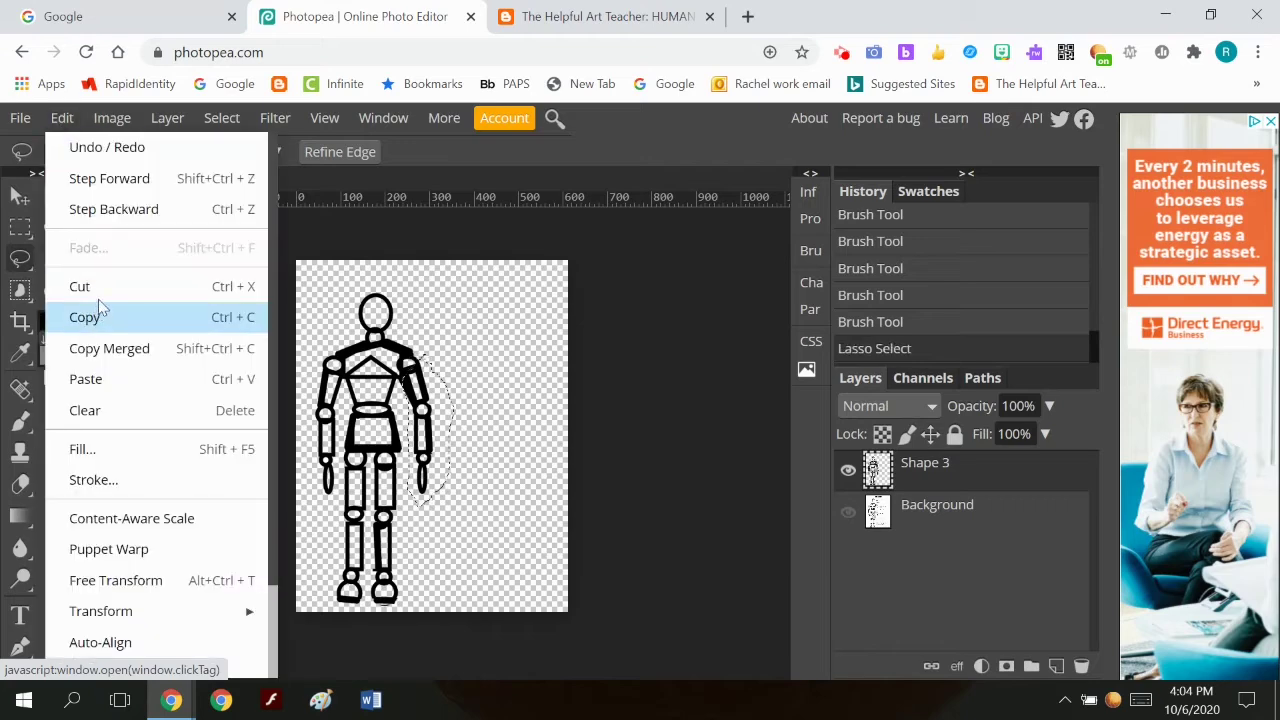
left_click(85, 410)
left_click(62, 118)
left_click(86, 390)
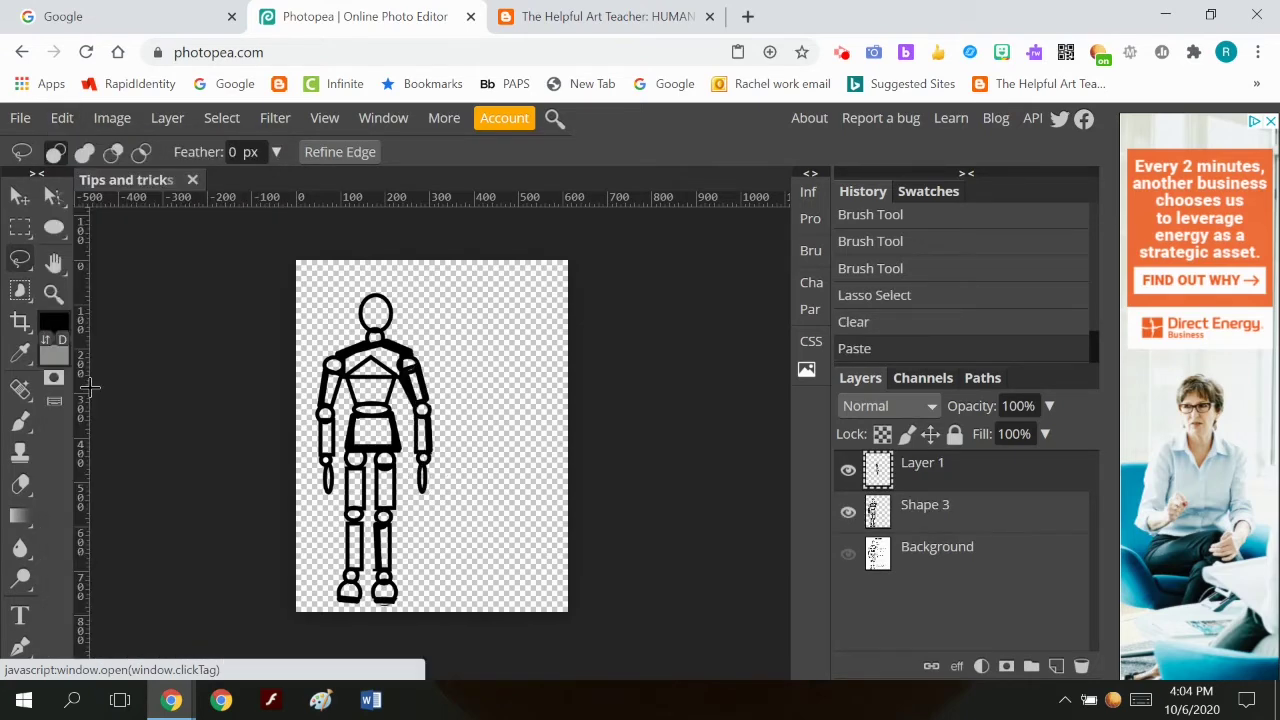
Step: Rename the pasted arm layer as "right arm"
double_click(925, 464)
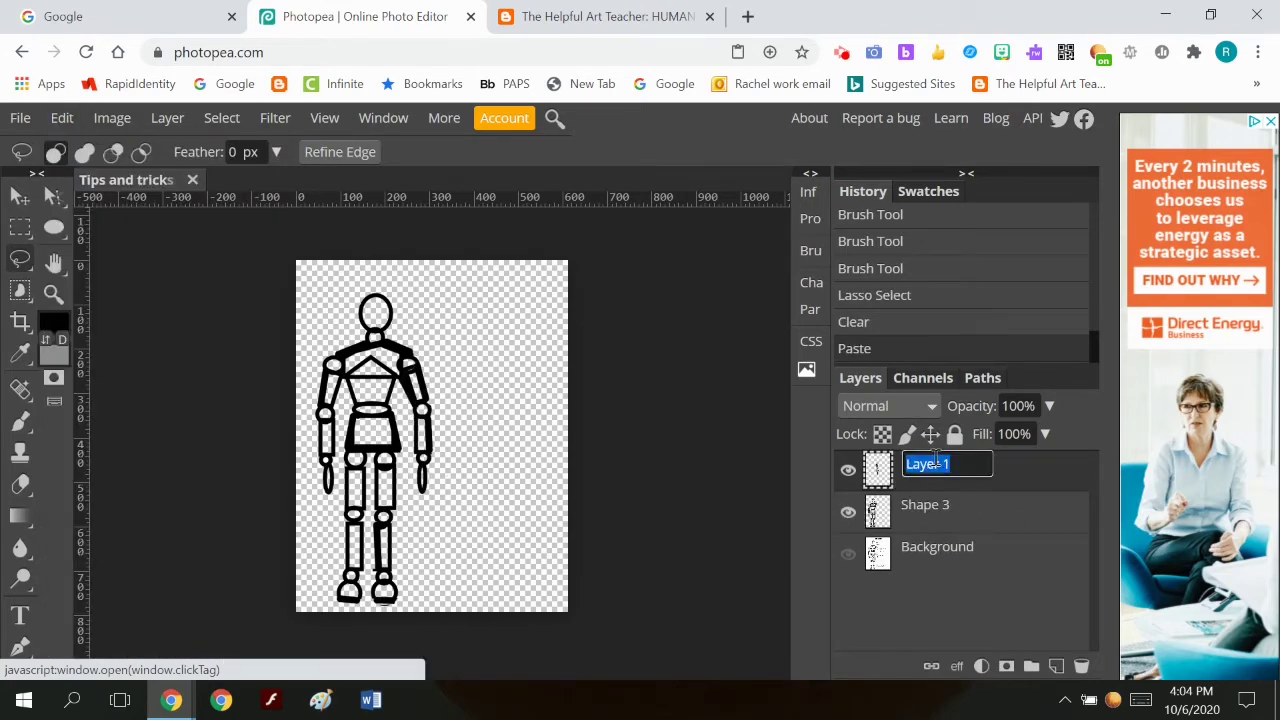
type("right arm")
key("Return")
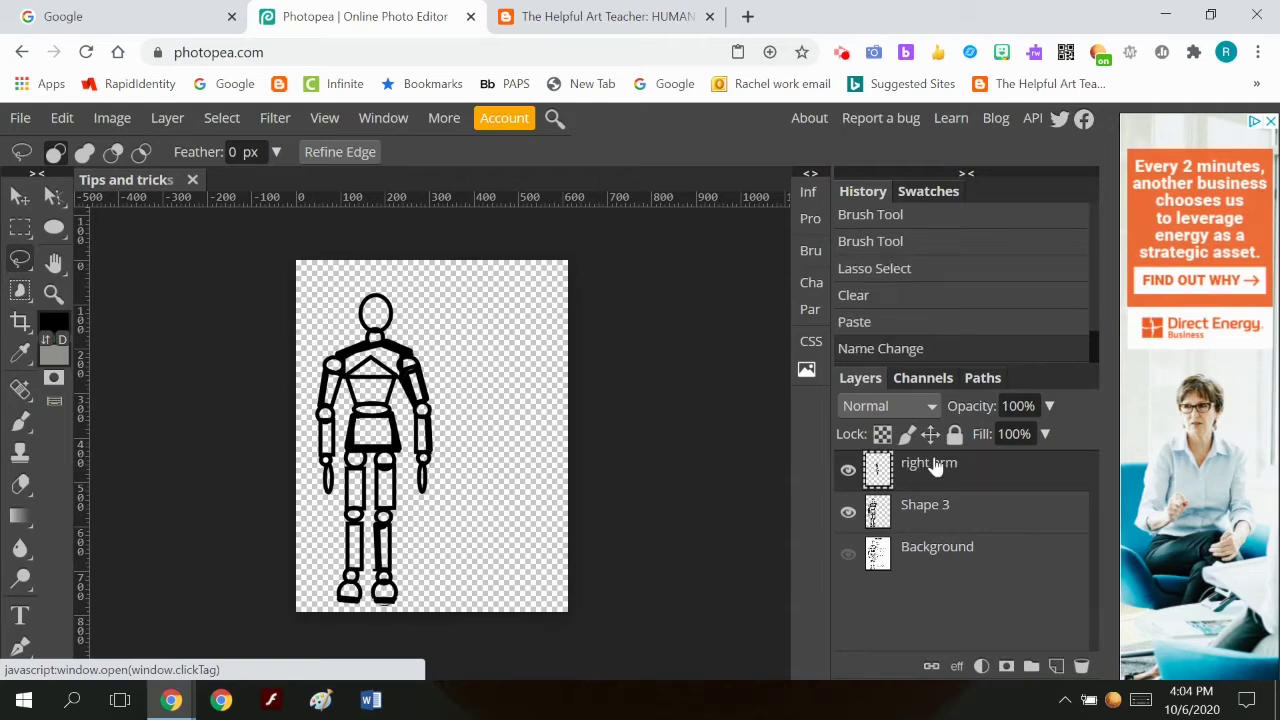
Step: Free Transform the right arm layer with its pivot on the shoulder joint, rotating it -0.7°
left_click(63, 118)
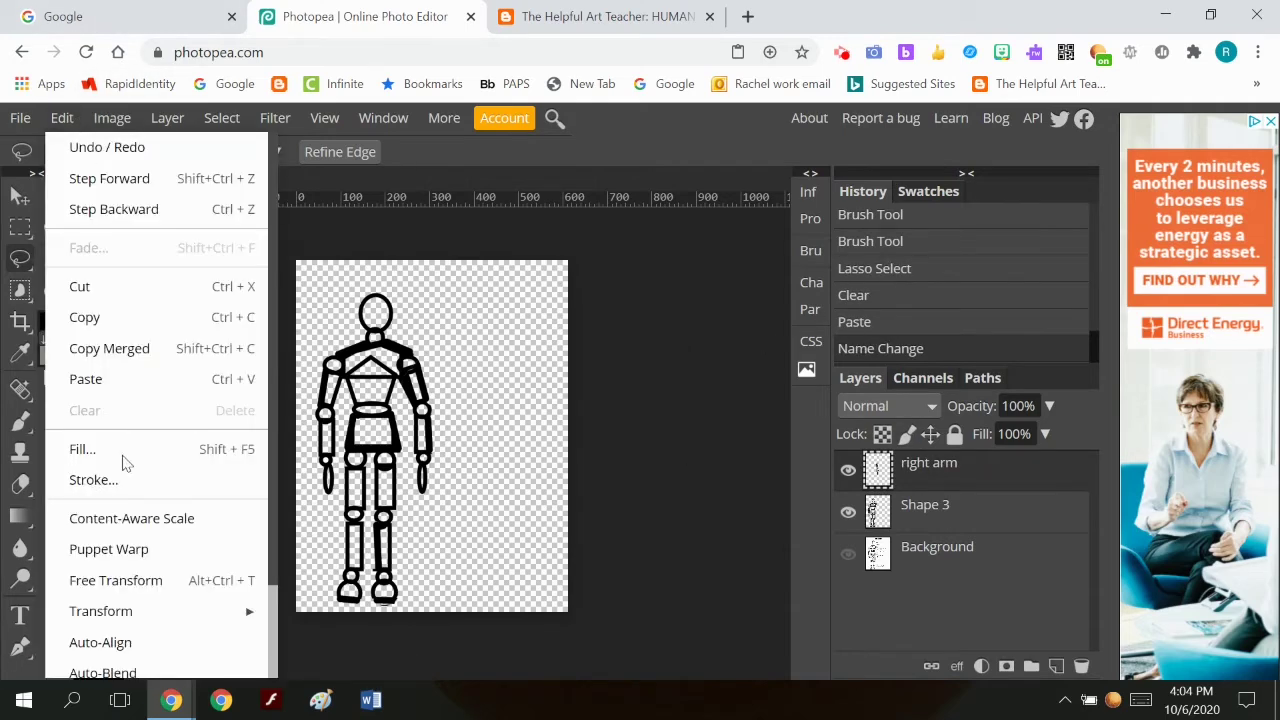
left_click(165, 582)
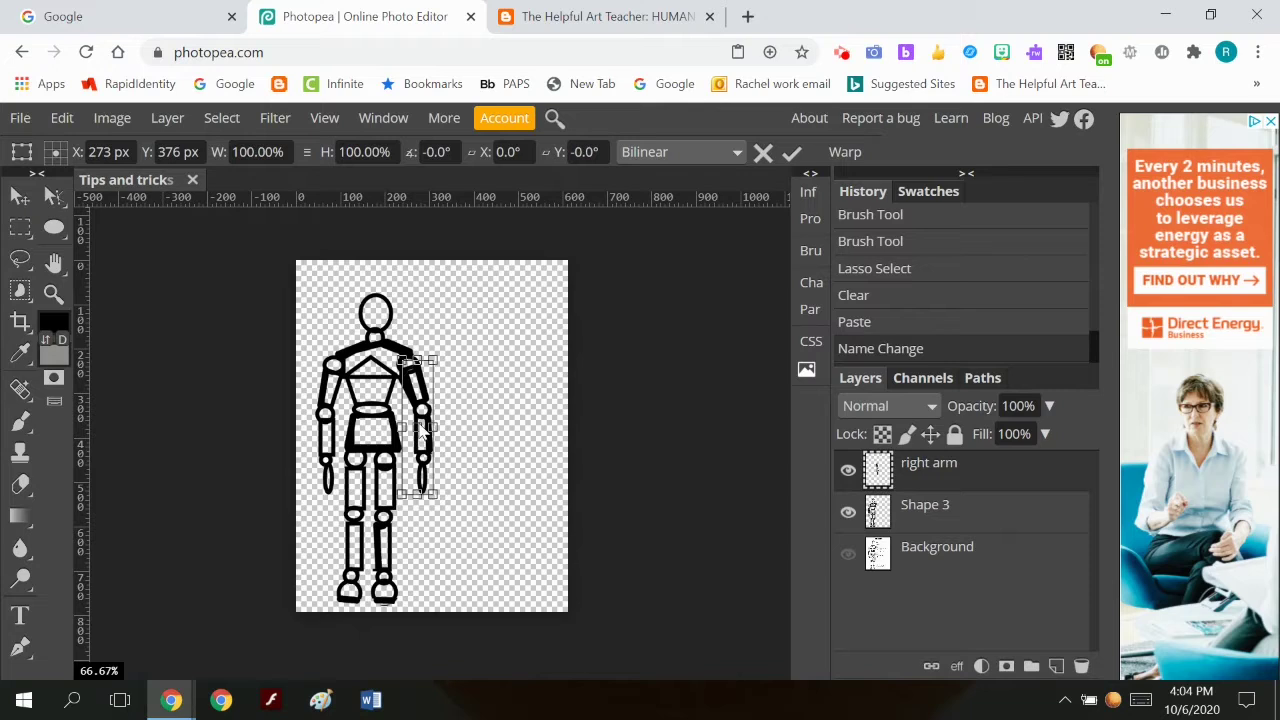
left_click_drag(422, 430, 411, 362)
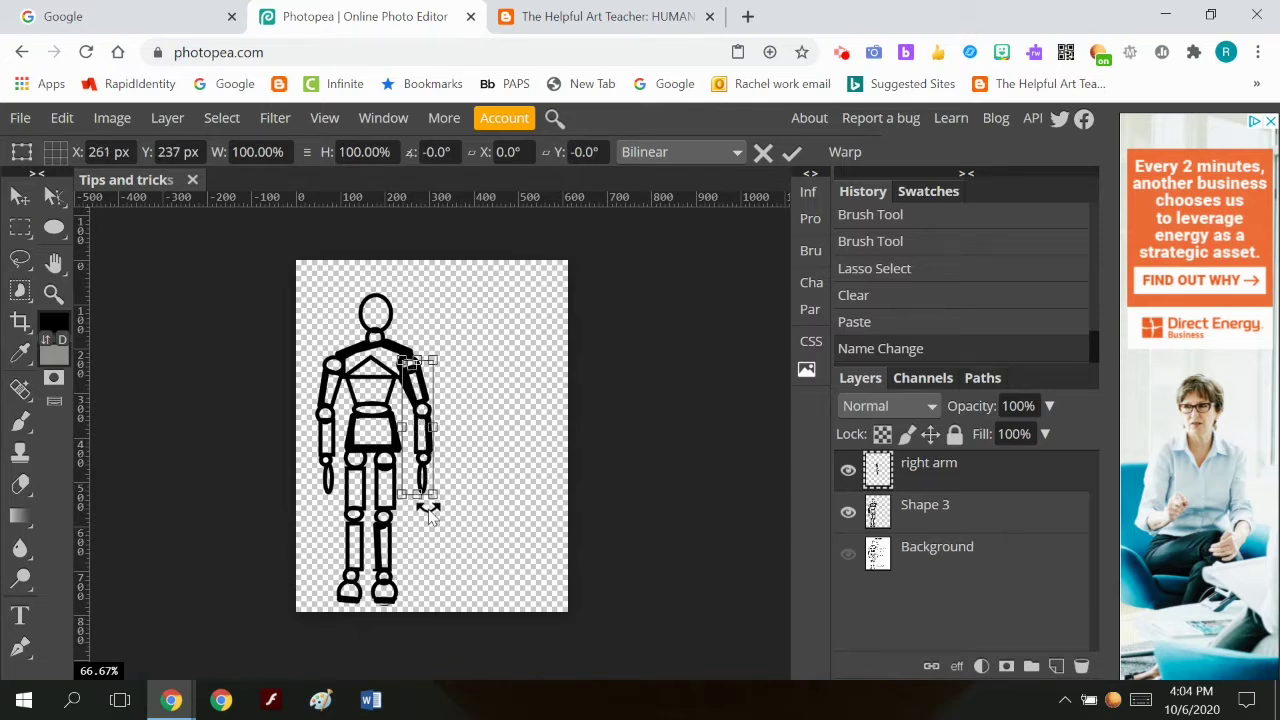
mouse_move(428, 512)
left_mouse_down()
mouse_move(503, 434)
mouse_move(424, 487)
left_mouse_up()
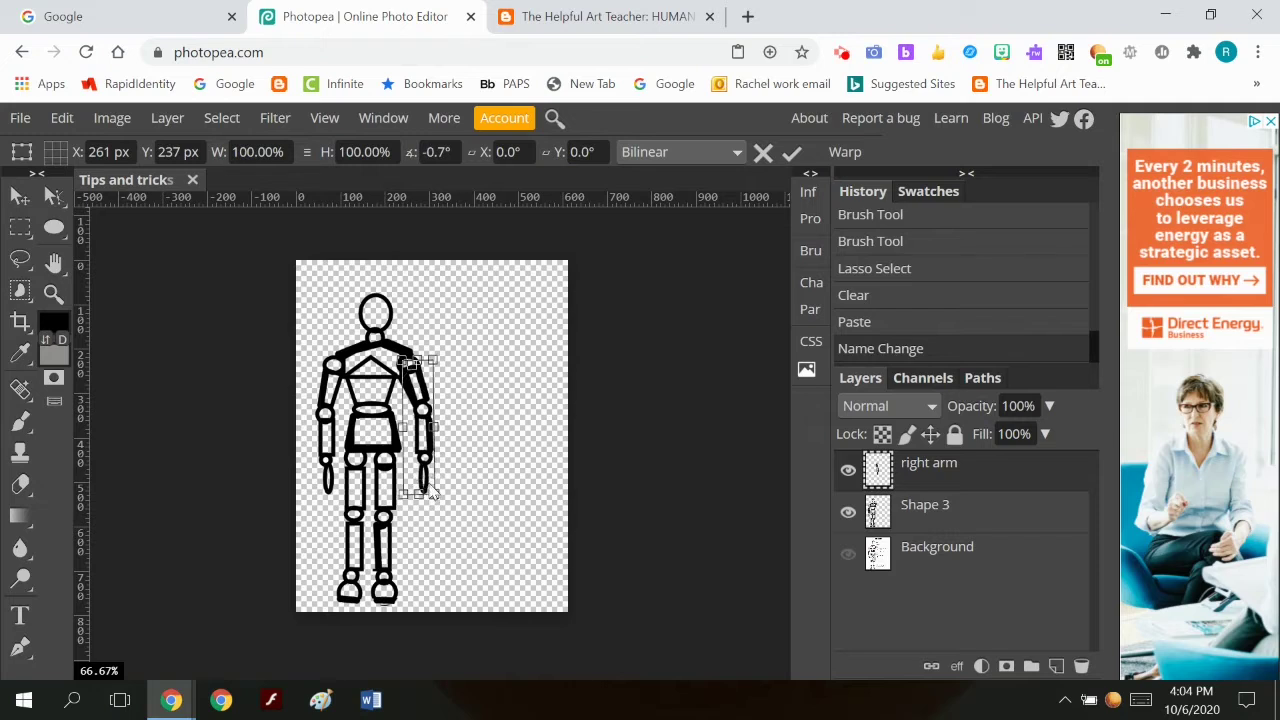
left_click(791, 155)
Step: Move the Shape 3 figure to the middle of the canvas and place the right arm layer separately beside it
left_click(922, 515)
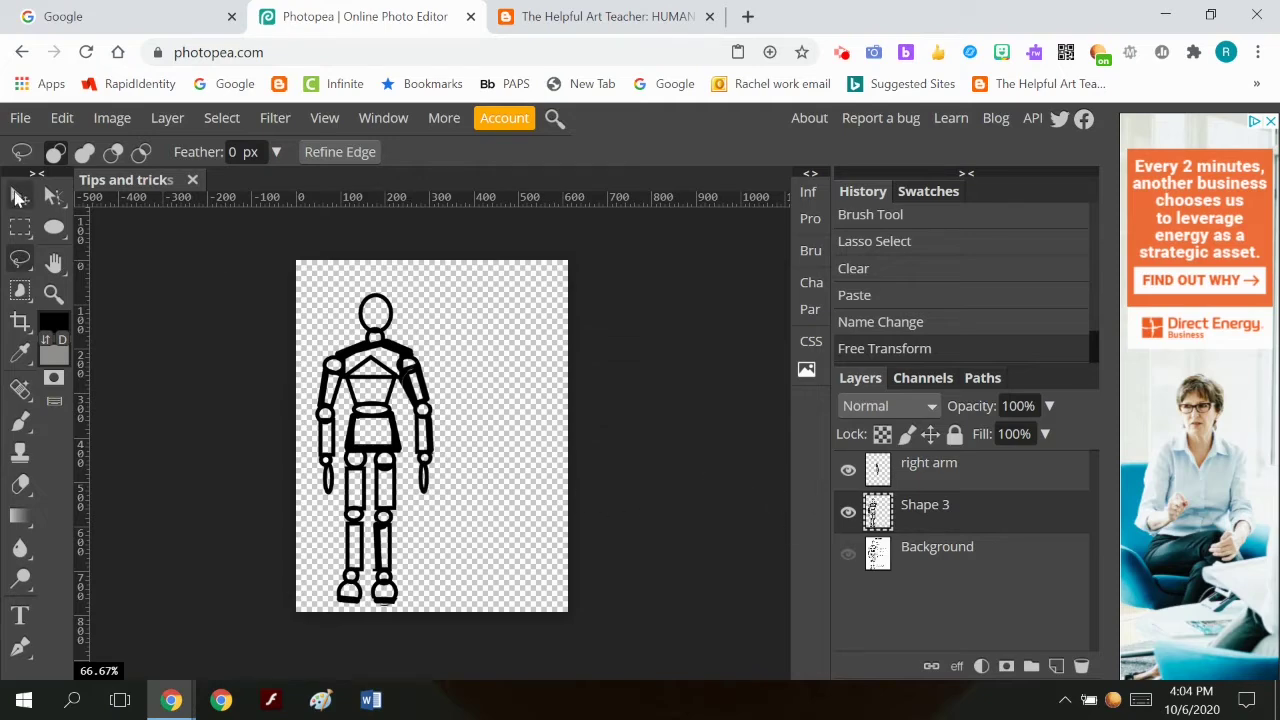
left_click(20, 196)
left_click_drag(403, 424, 512, 448)
left_click(897, 466)
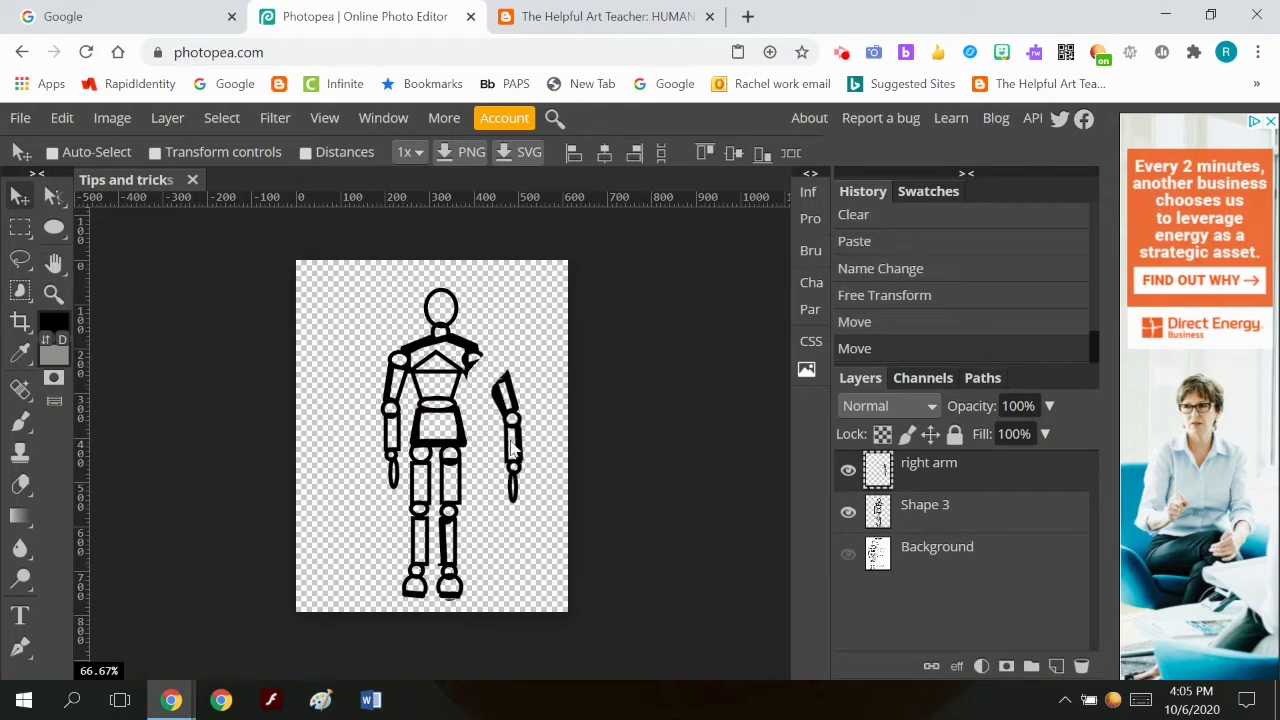
Step: Erase the pointed tip at the upper end of the detached arm
left_click(902, 515)
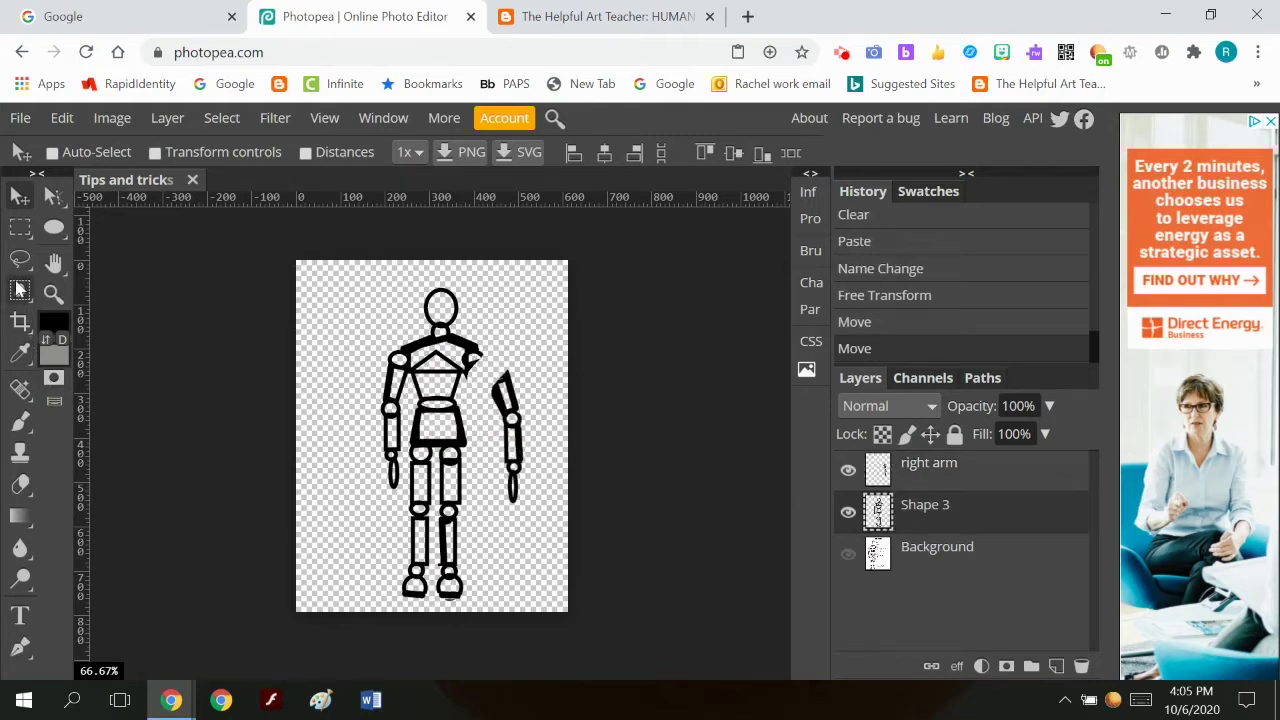
left_click(20, 484)
mouse_move(496, 384)
left_mouse_down()
mouse_move(502, 398)
mouse_move(506, 380)
left_mouse_up()
Step: Move the right arm layer back against the figure's shoulder
left_click(952, 472)
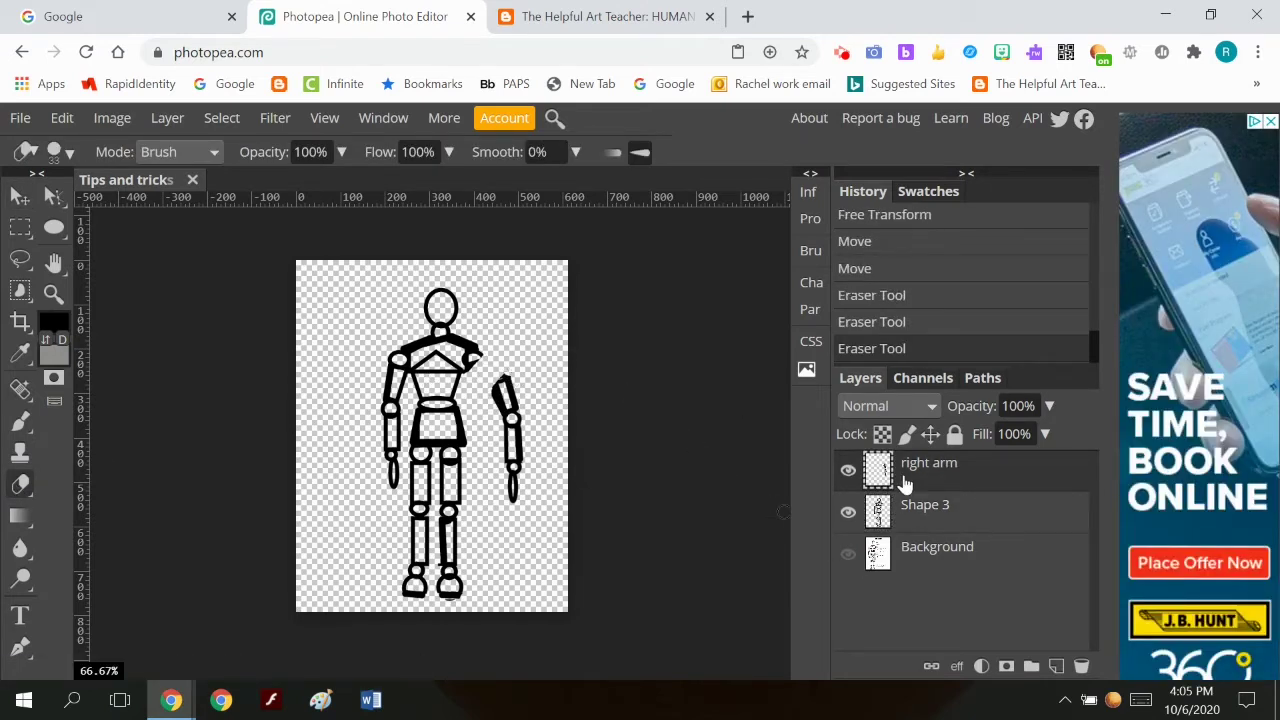
left_click(20, 196)
left_click_drag(495, 403, 474, 383)
Step: Lasso the arm on the image's left side in Shape 3, then cut and paste it onto its own layer
left_click(908, 522)
left_click(20, 258)
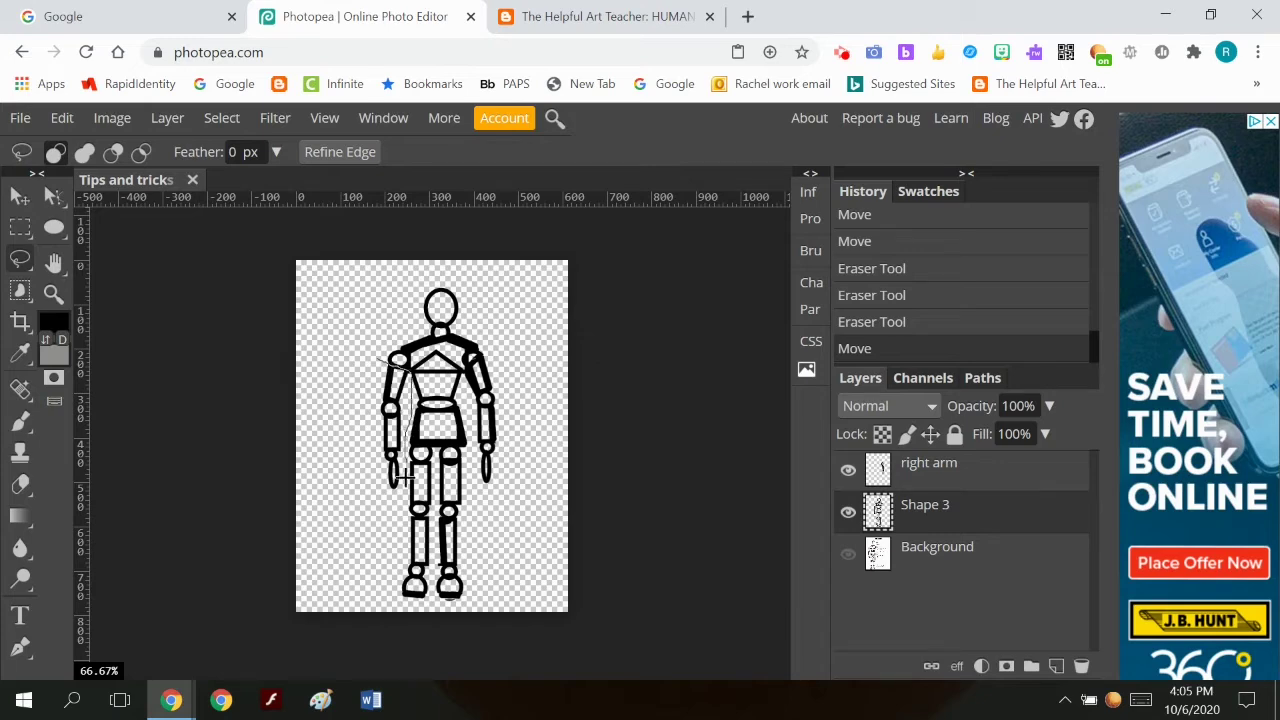
mouse_move(403, 478)
left_mouse_down()
mouse_move(355, 435)
mouse_move(387, 350)
left_mouse_up()
left_click(62, 118)
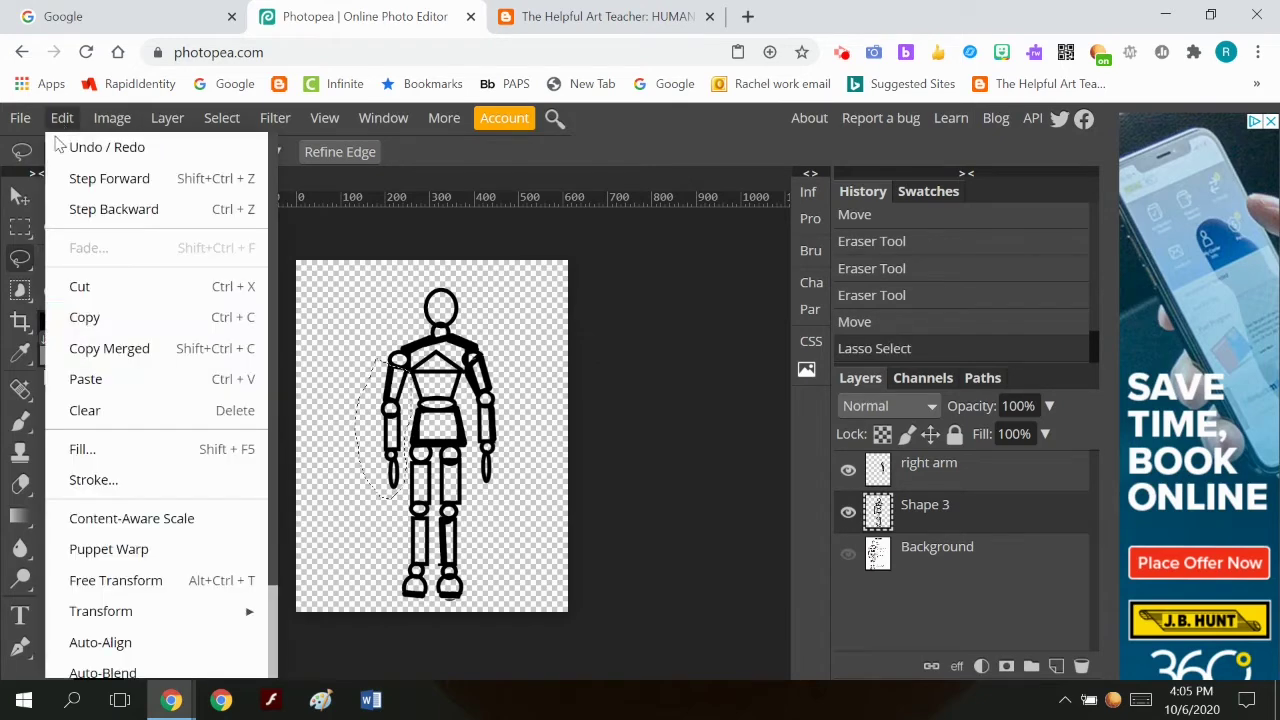
left_click(85, 410)
left_click(62, 118)
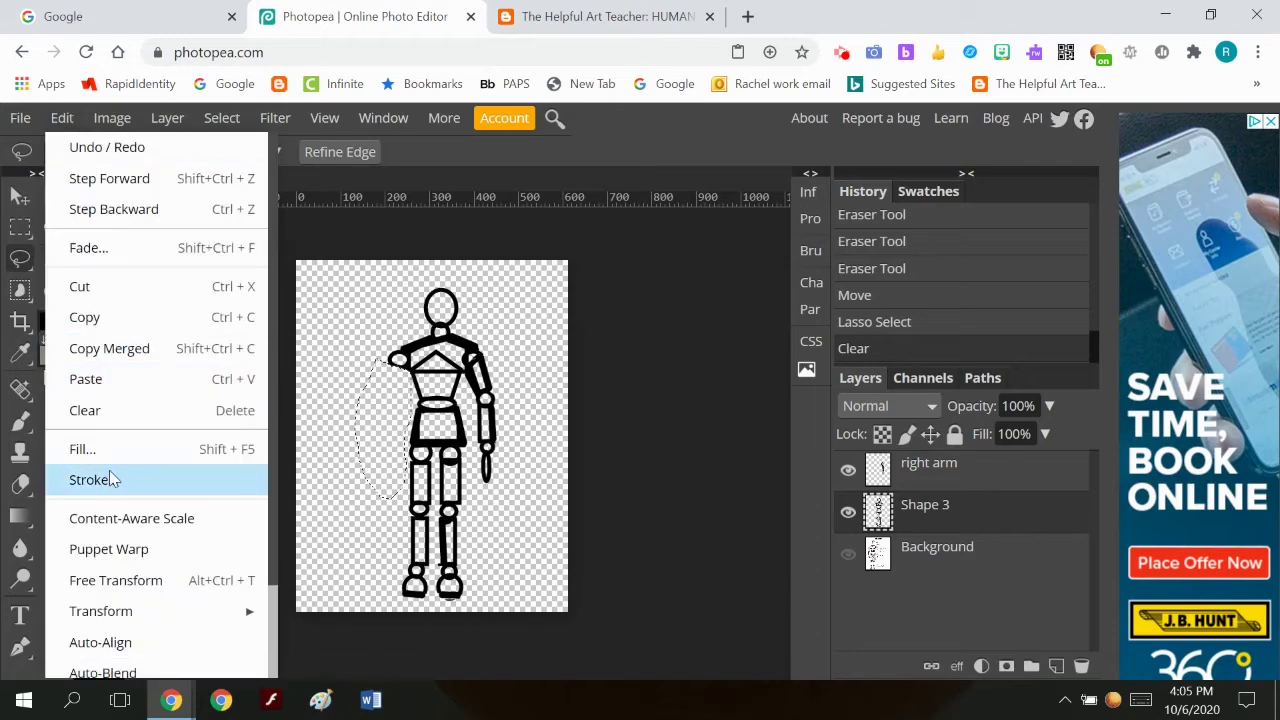
left_click(122, 379)
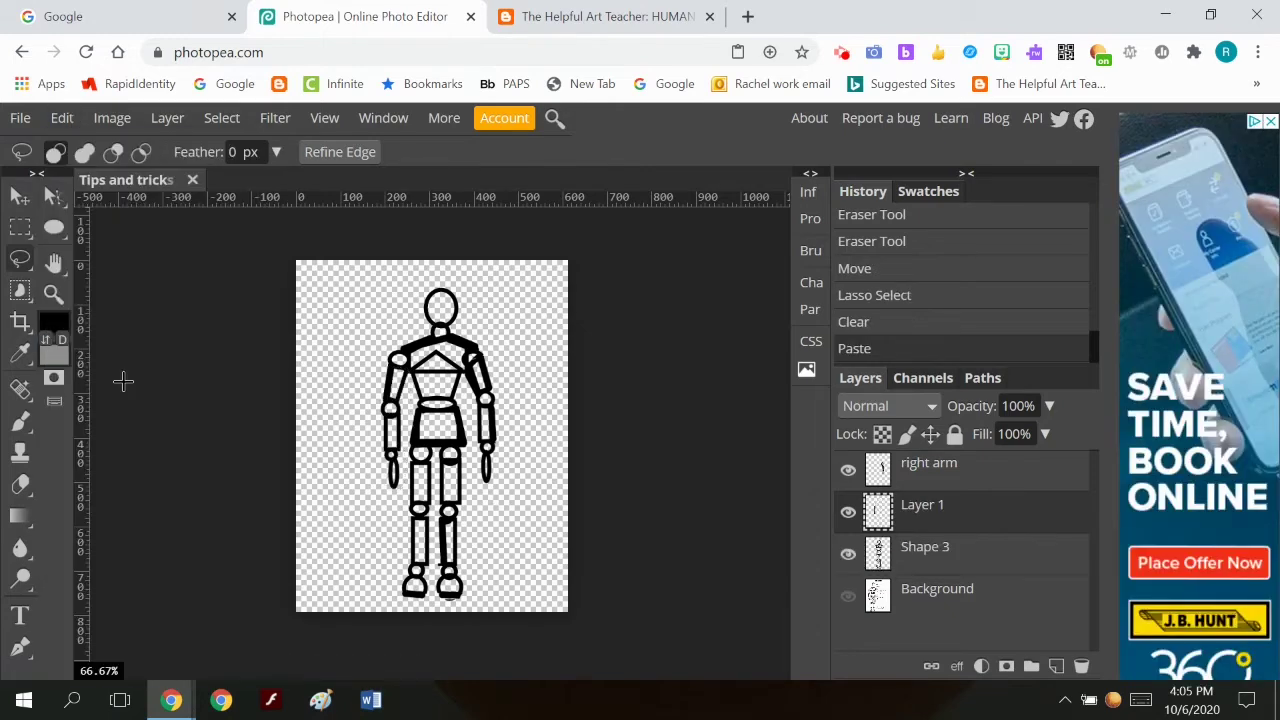
Step: Free Transform the pasted arm with its pivot on the shoulder joint, rotating it 32.5° outward from the body
left_click(60, 119)
mouse_move(143, 612)
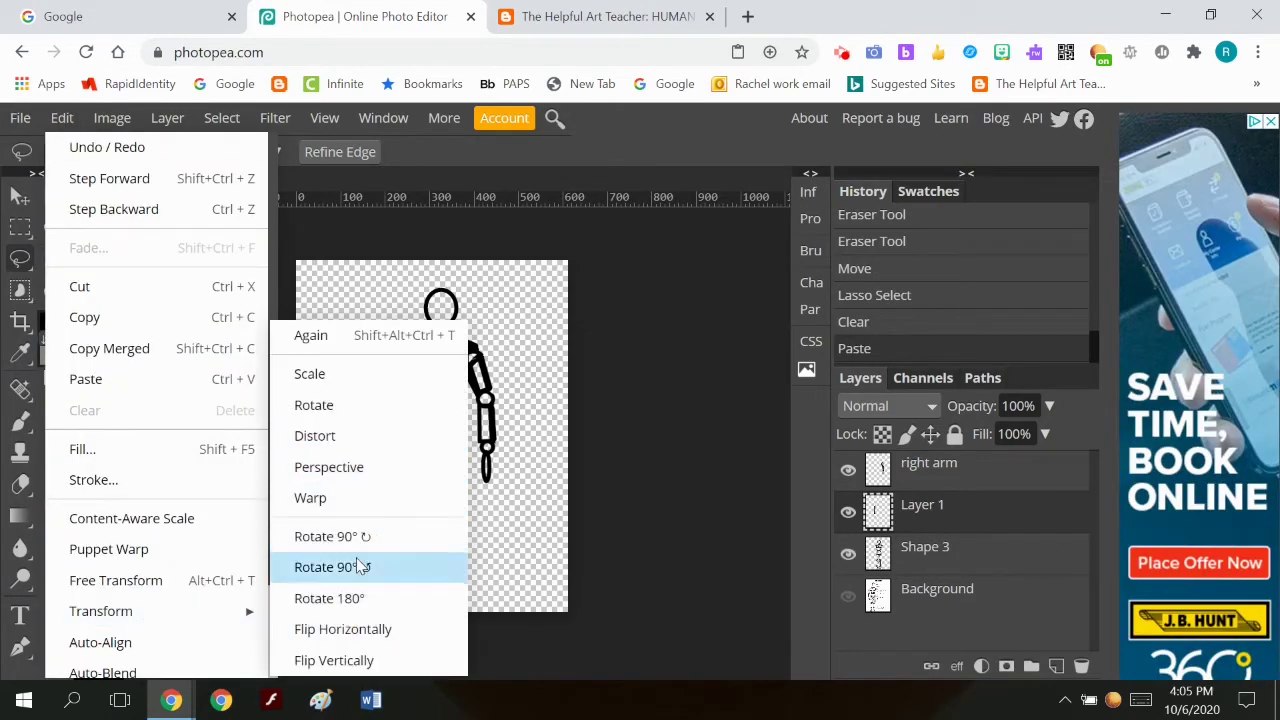
left_click(173, 578)
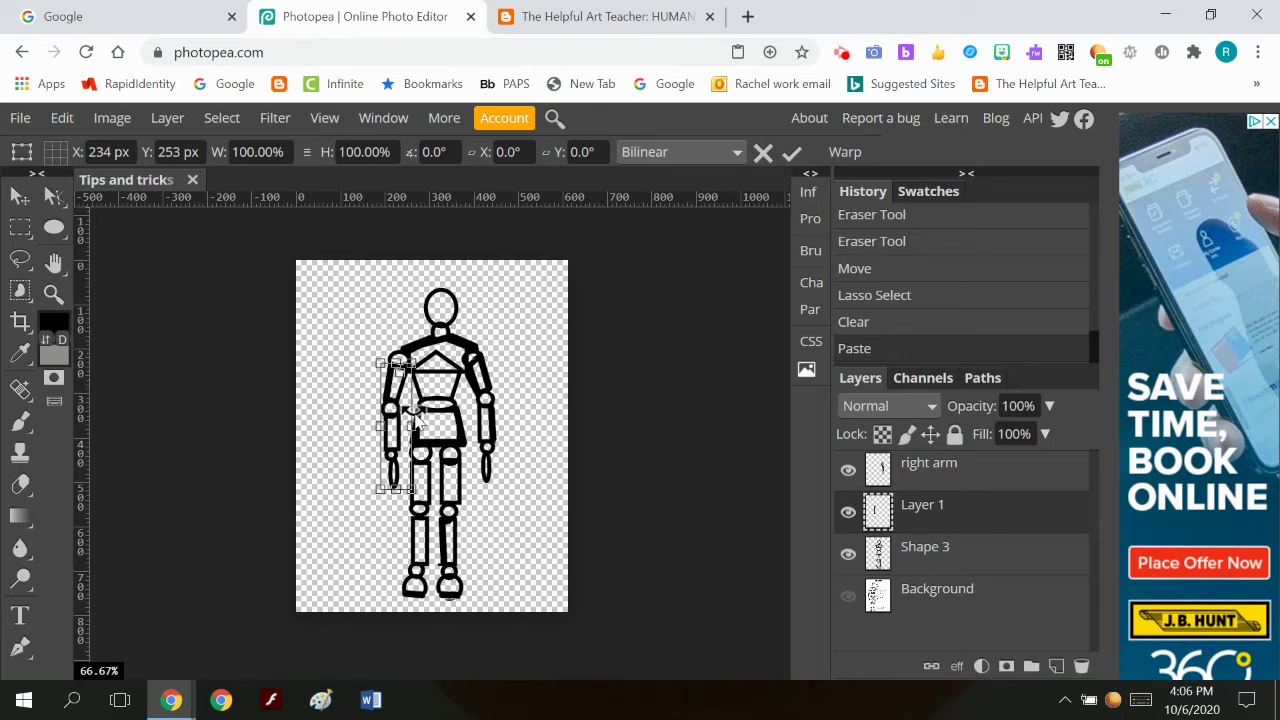
left_click_drag(415, 410, 395, 389)
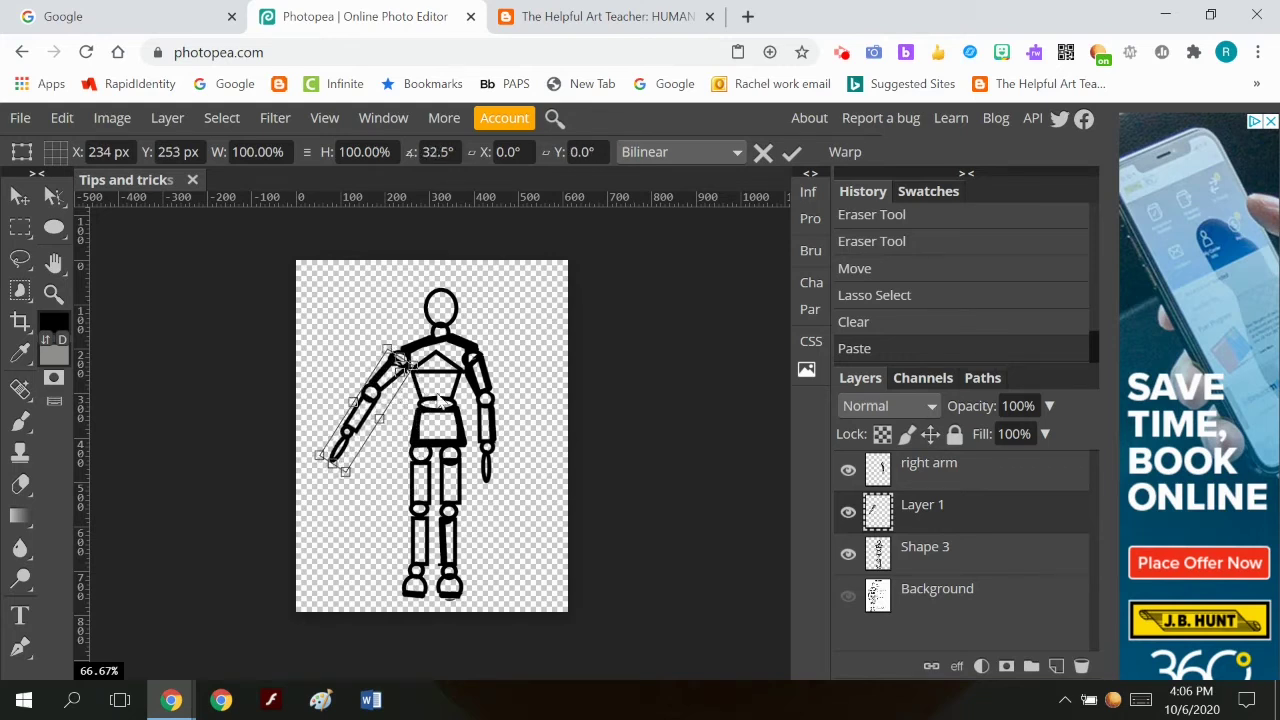
left_click(791, 152)
Step: Rename the rotated arm's layer as "left arm"
double_click(930, 508)
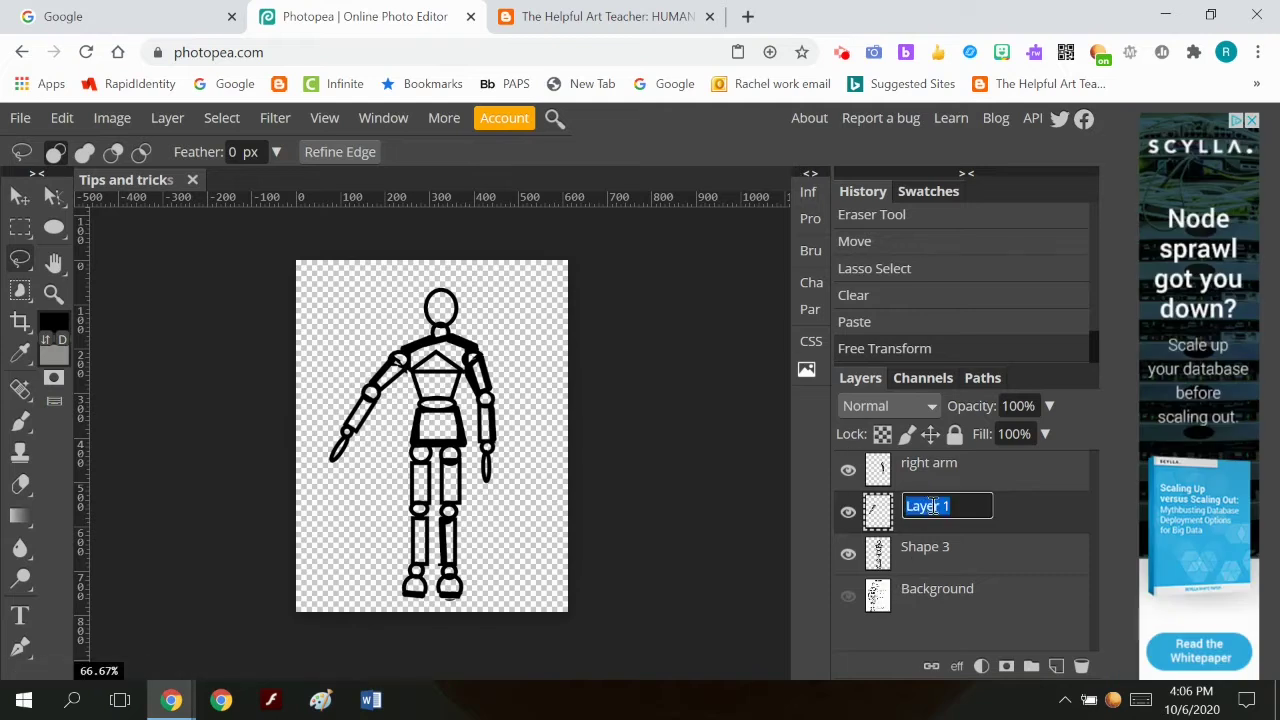
type("left arm")
key("Return")
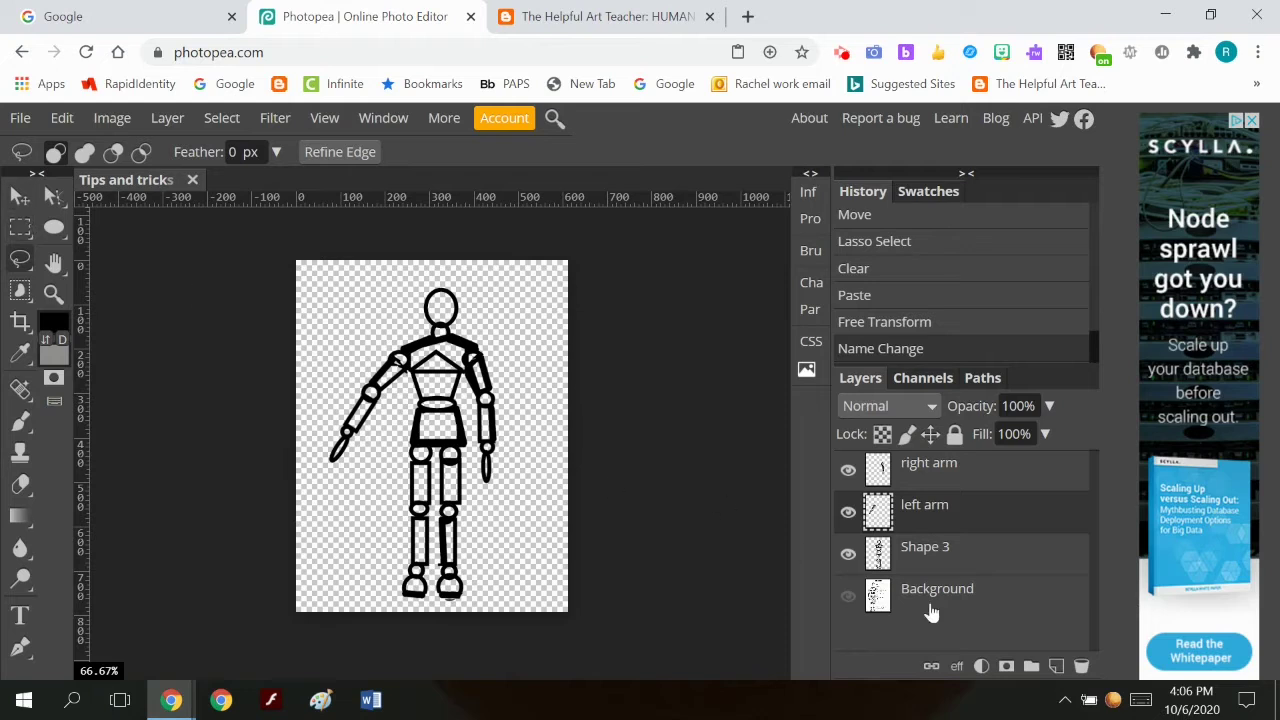
Step: Select the leg on the image's left side in Shape 3 with a rectangle, then cut and paste it onto its own layer
left_click(940, 558)
left_click(19, 230)
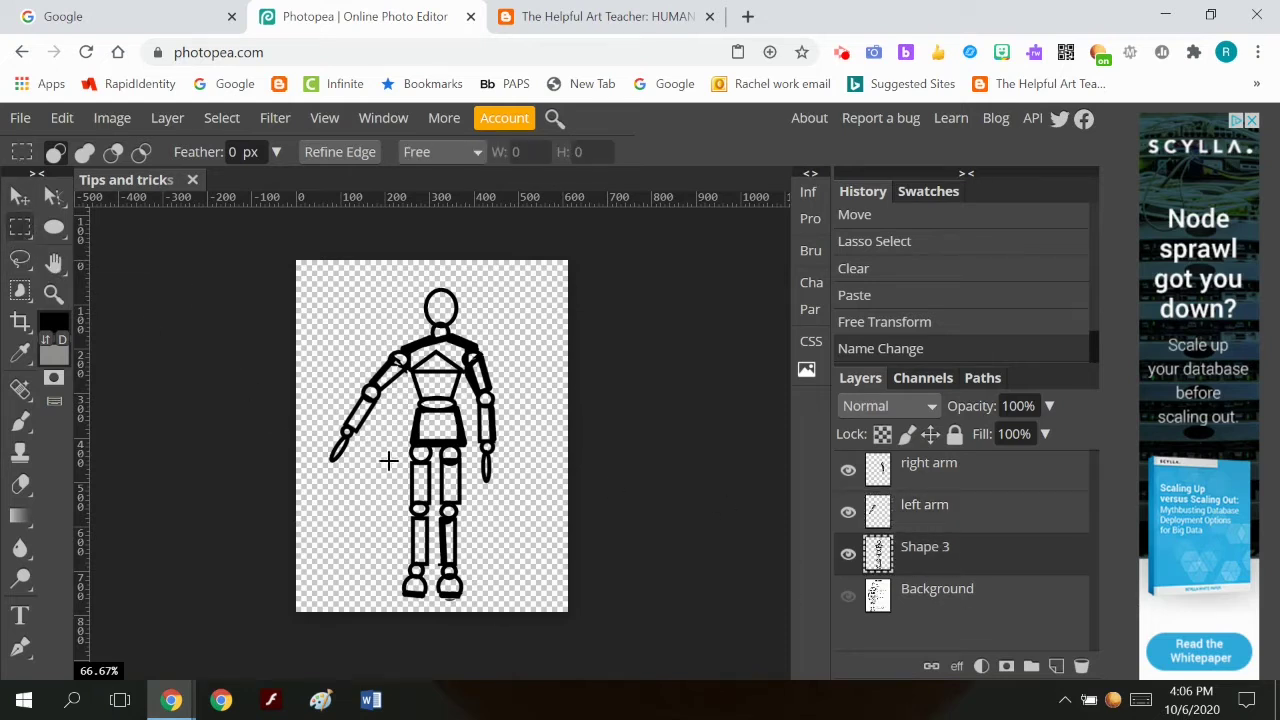
mouse_move(383, 456)
left_mouse_down()
mouse_move(410, 450)
mouse_move(433, 471)
mouse_move(431, 601)
left_mouse_up()
left_click(400, 458)
left_click(62, 117)
left_click(48, 408)
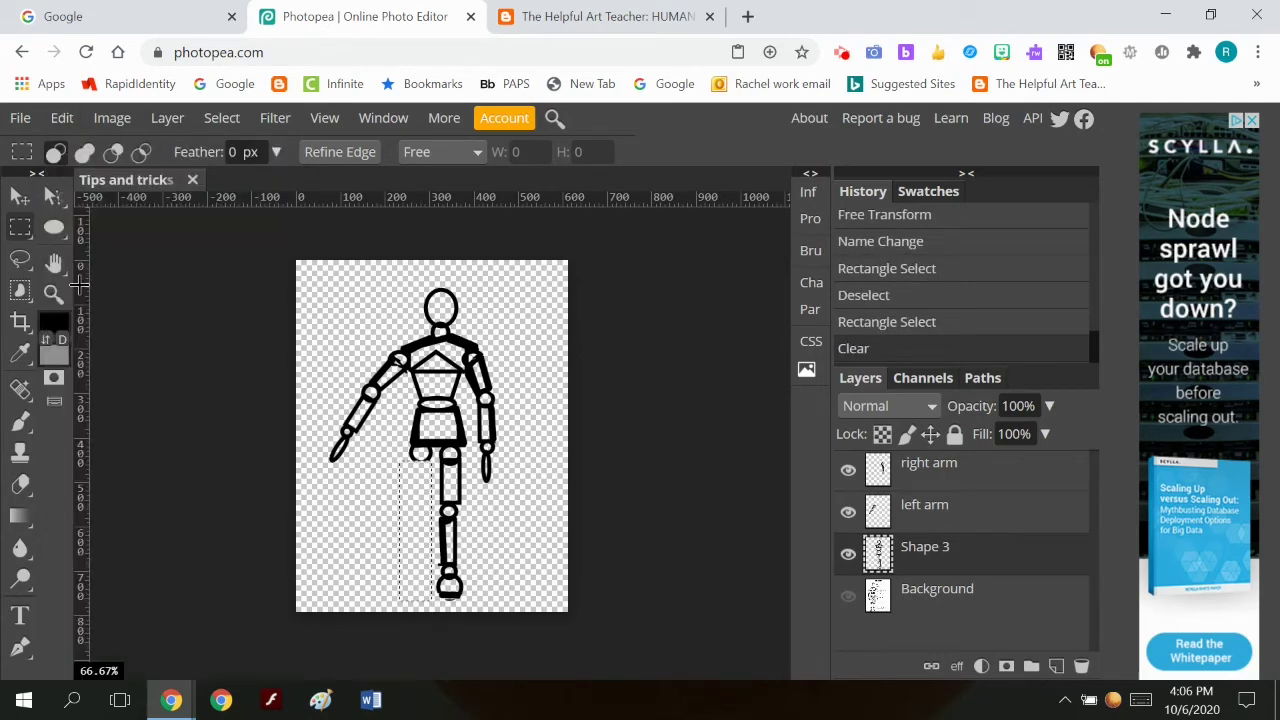
left_click(48, 117)
left_click(118, 378)
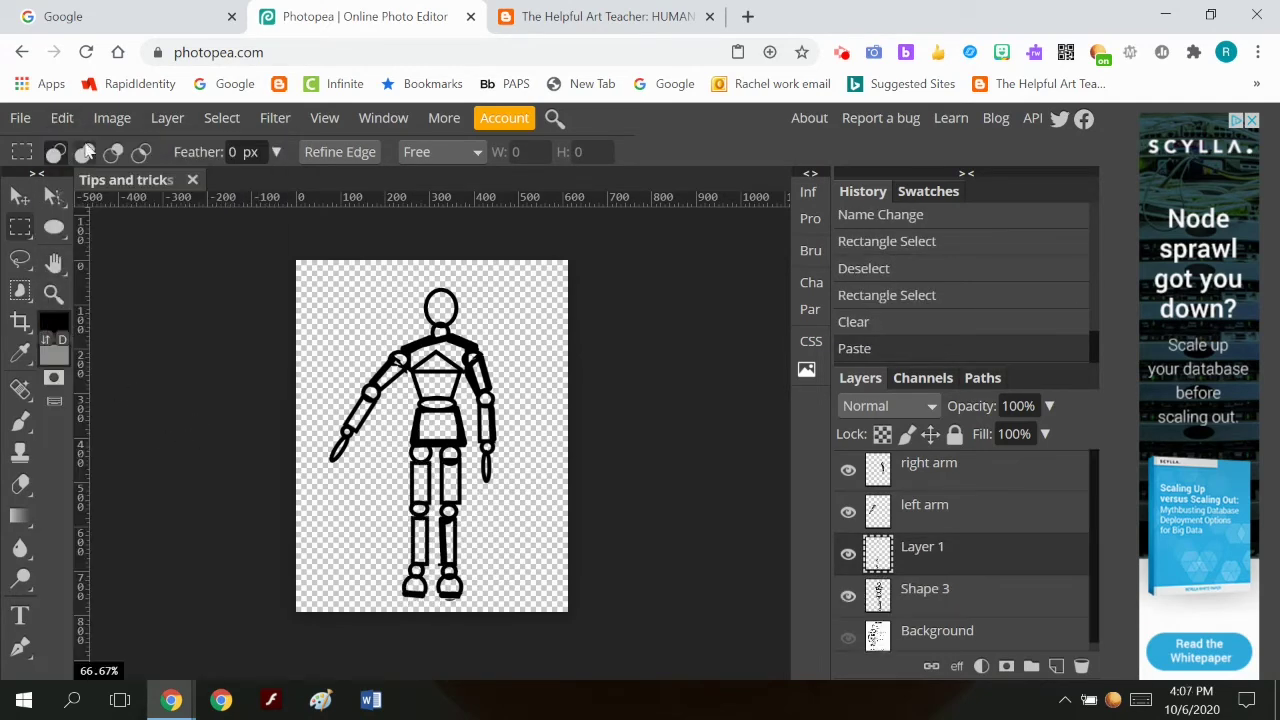
Step: Free Transform the pasted leg, rotating it 37.1° outward about the hip and shifting it slightly to line up with the hip joint
left_click(62, 117)
left_click(160, 577)
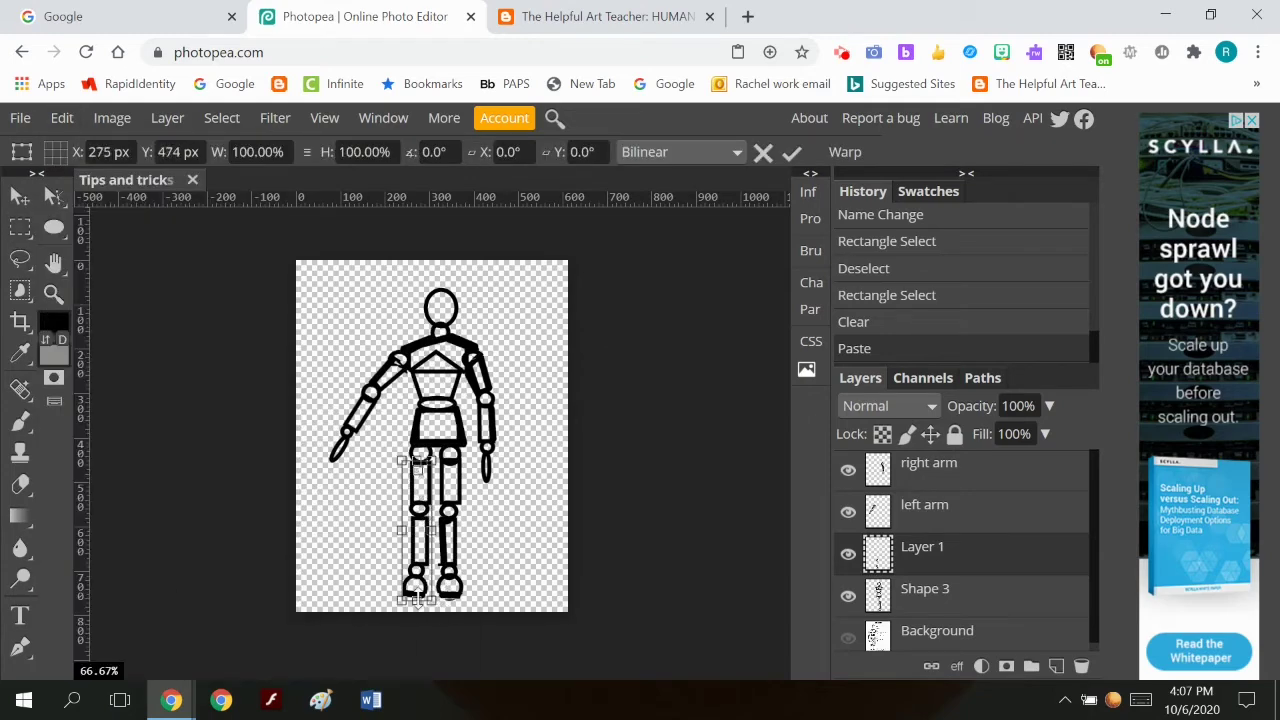
left_click_drag(428, 590, 345, 569)
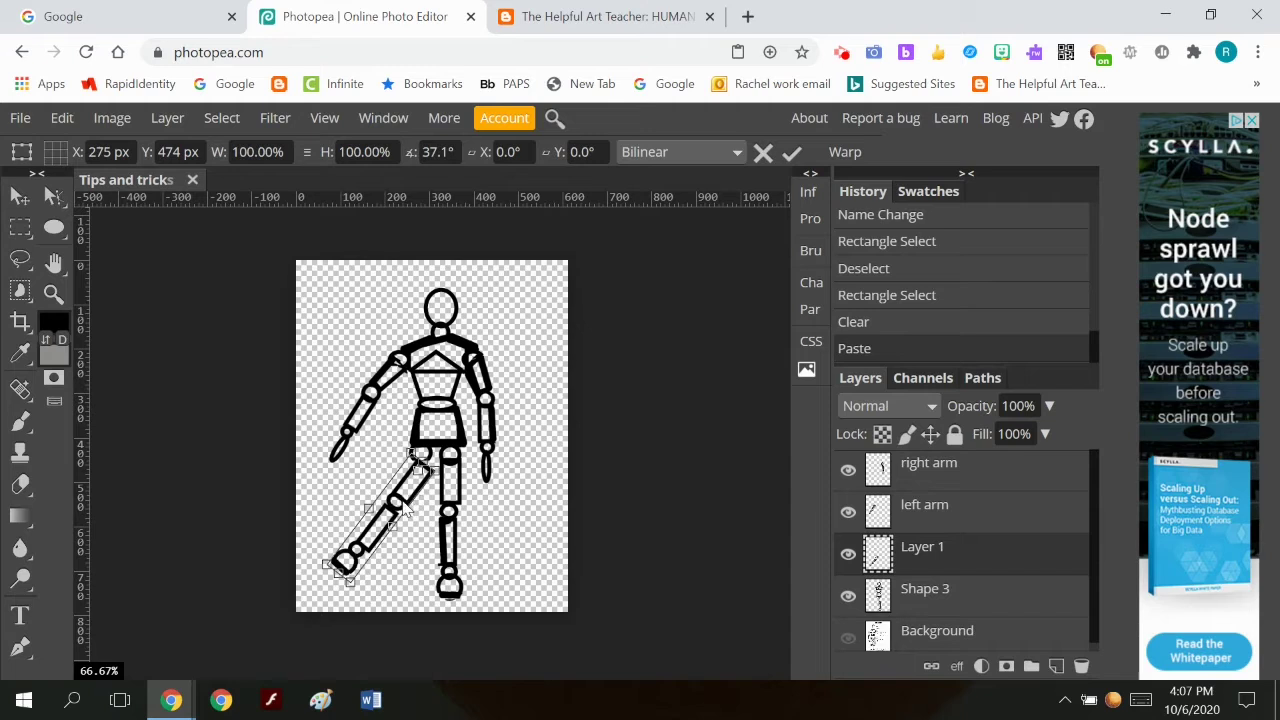
left_click_drag(404, 509, 394, 503)
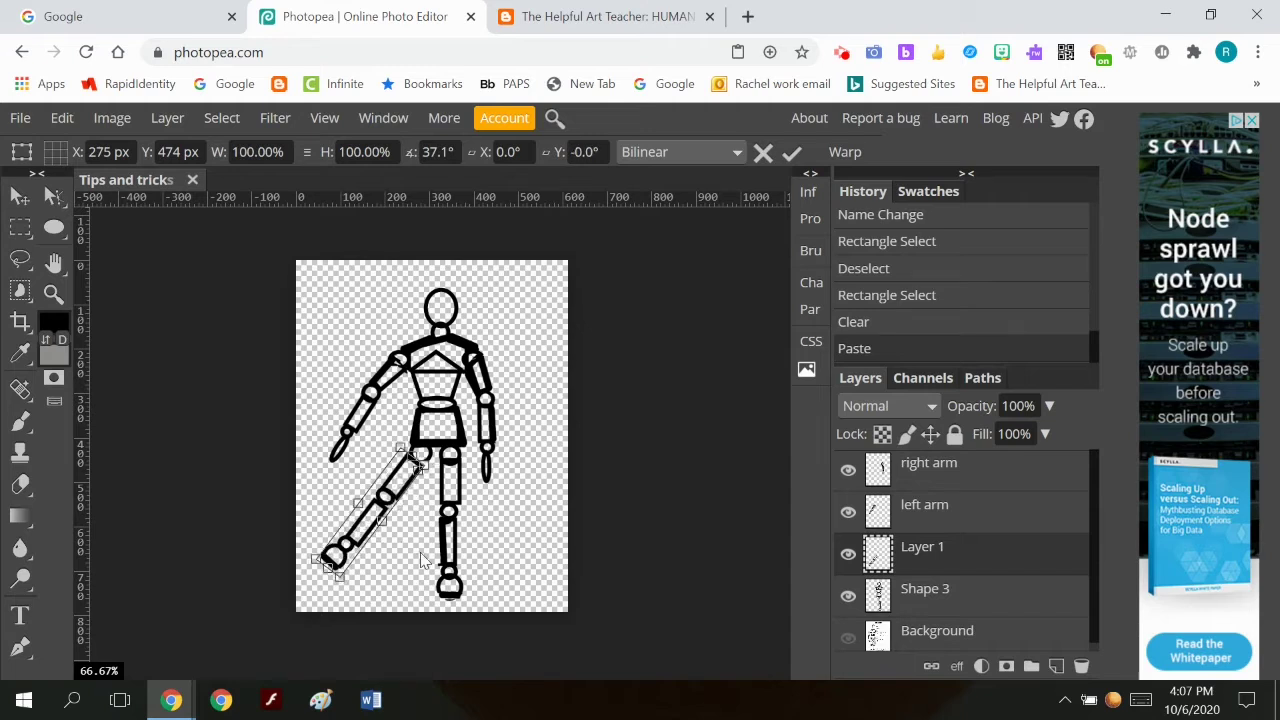
left_click(790, 154)
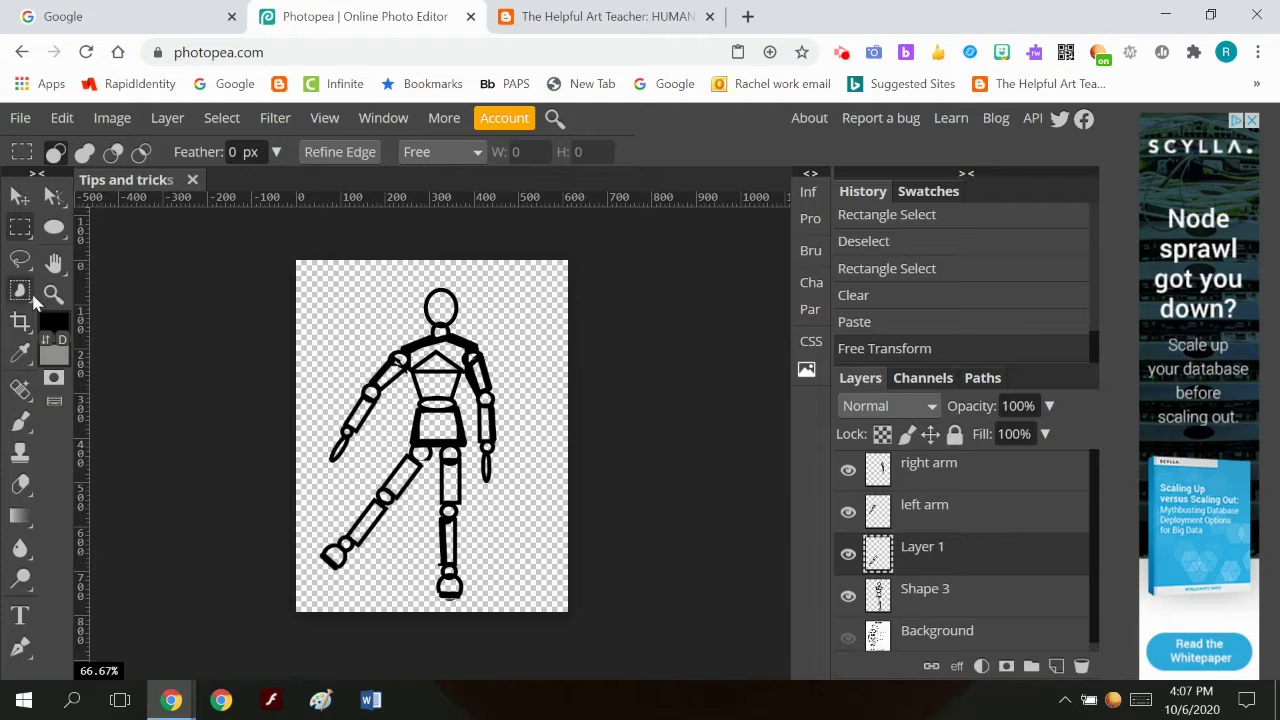
Step: Lasso the lower leg and foot below the knee of the outstretched leg, then cut and paste them onto their own layer
left_click(20, 259)
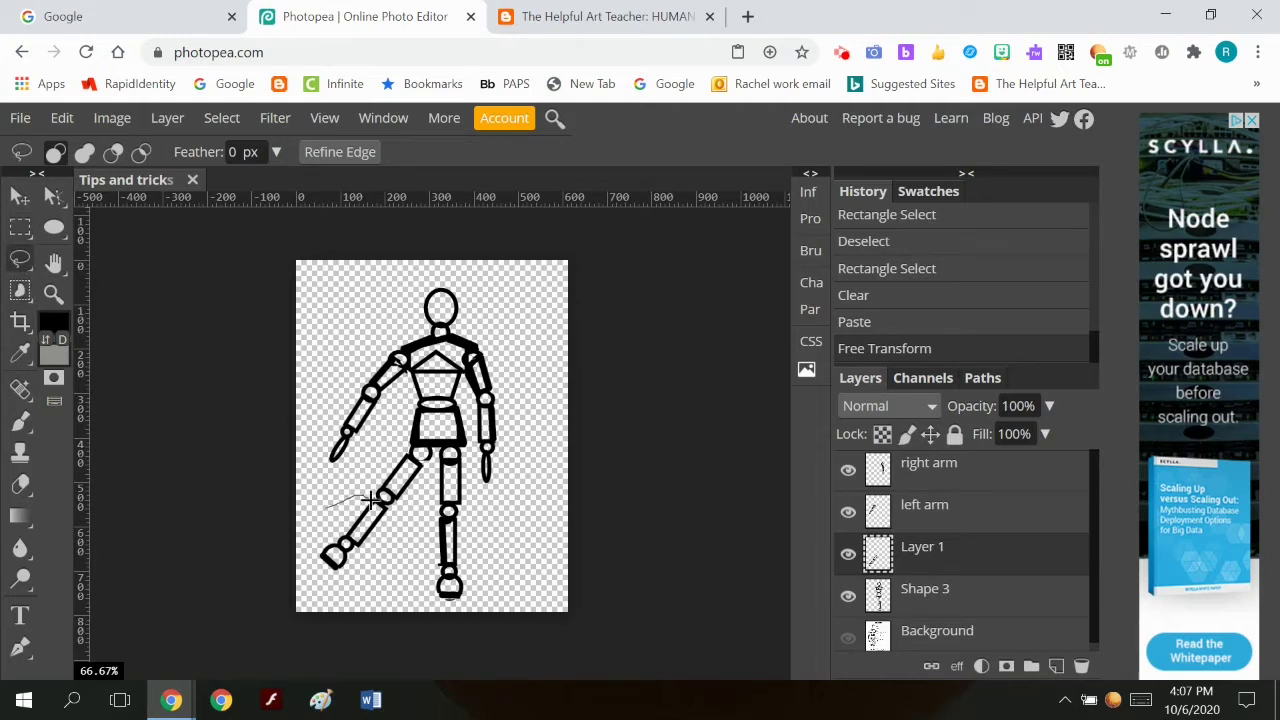
mouse_move(381, 551)
left_mouse_down()
mouse_move(300, 583)
mouse_move(345, 495)
left_mouse_up()
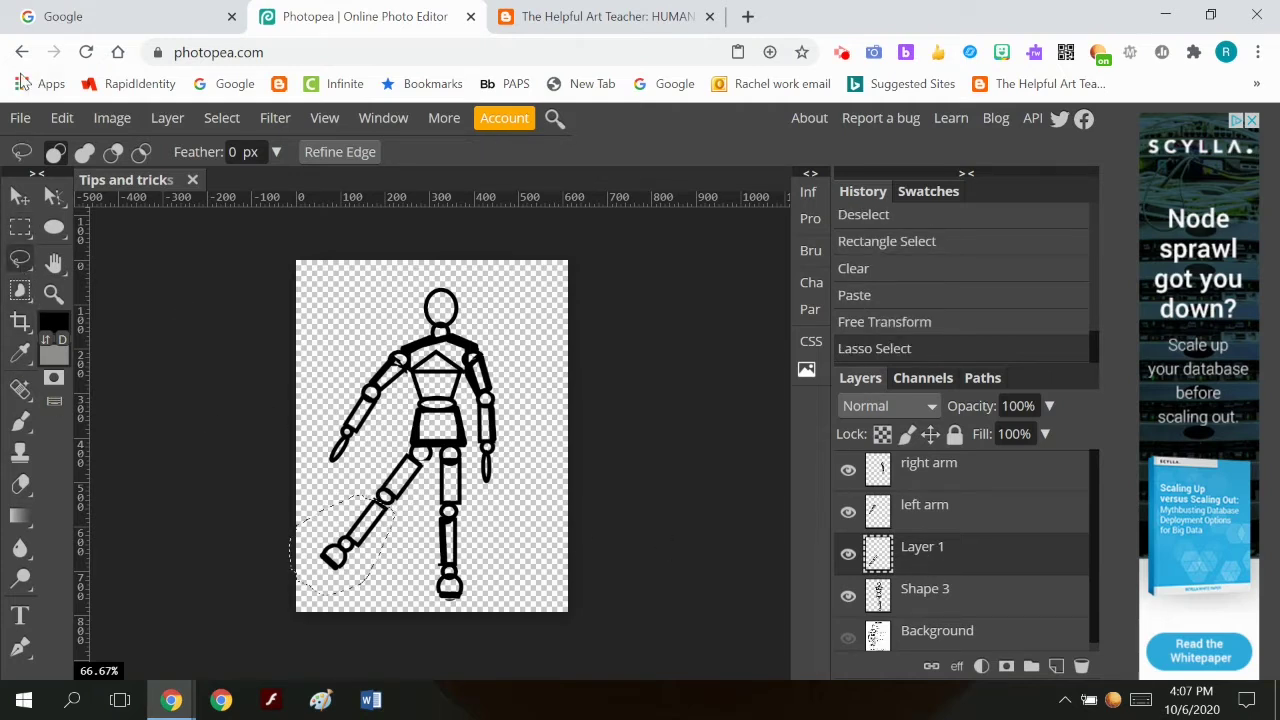
left_click(62, 118)
left_click(96, 282)
left_click(62, 118)
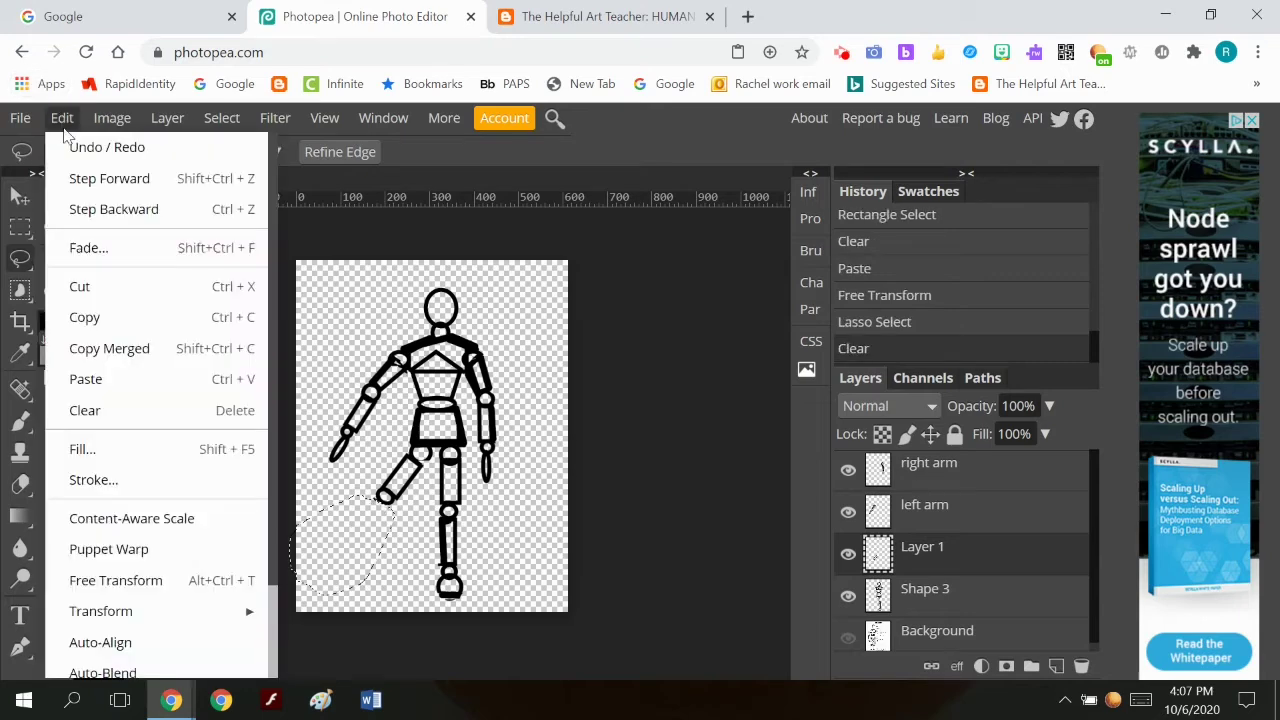
left_click(86, 379)
Step: Free Transform the pasted lower leg, rotating it inward at the knee joint so the shin hangs nearly vertical
left_click(62, 118)
left_click(164, 578)
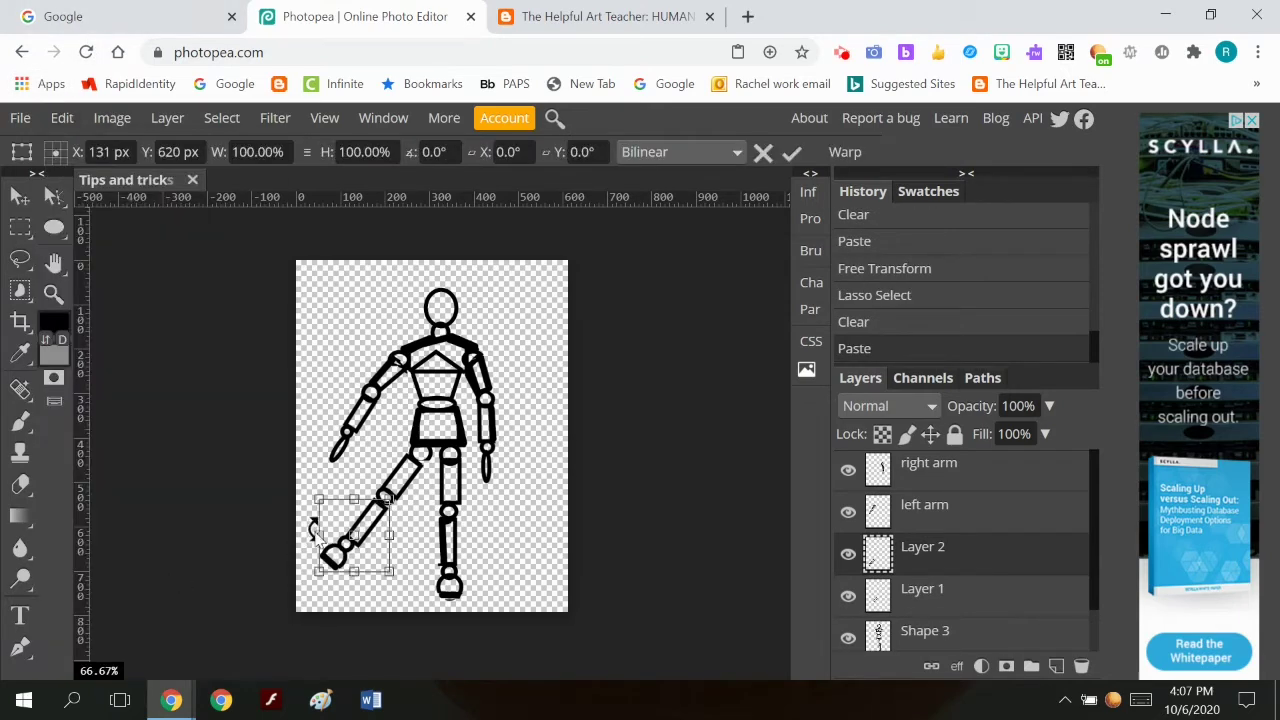
left_click_drag(322, 495, 350, 540)
left_click(791, 152)
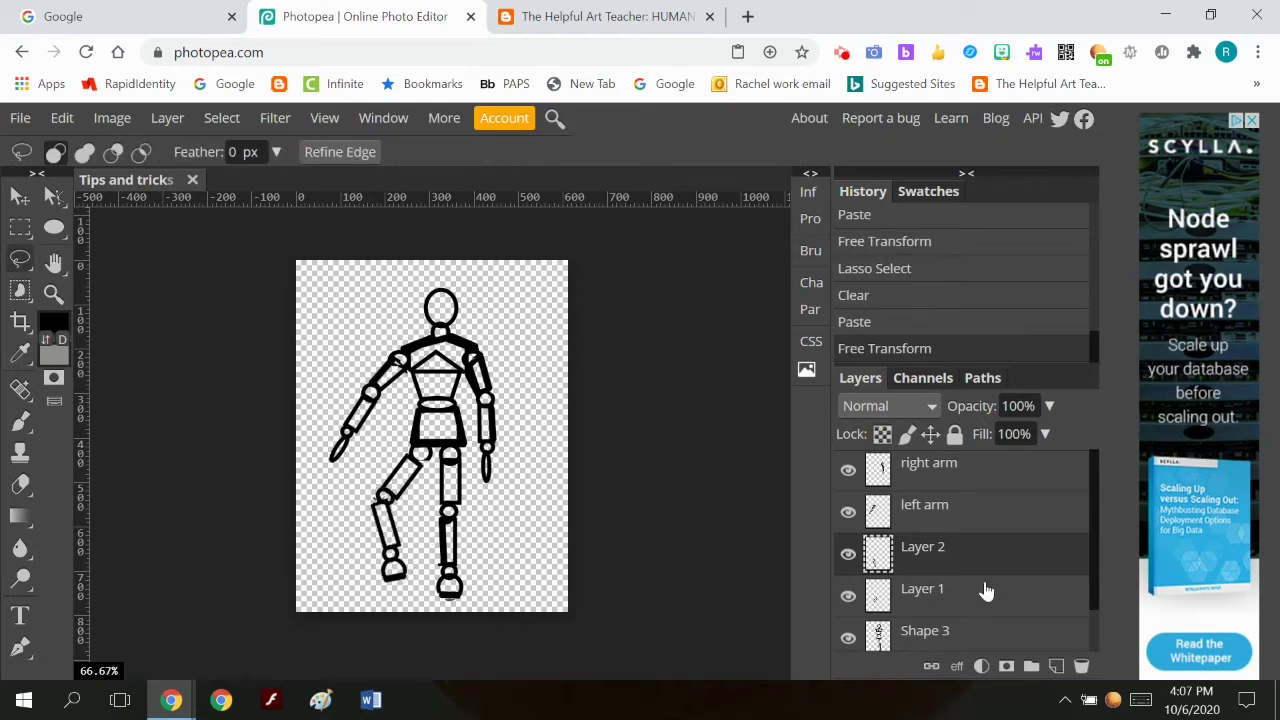
Step: Rename the pasted shin's layer as "lower leg" and the thigh's Layer 1 as "upper leg"
double_click(941, 549)
key("BackSpace")
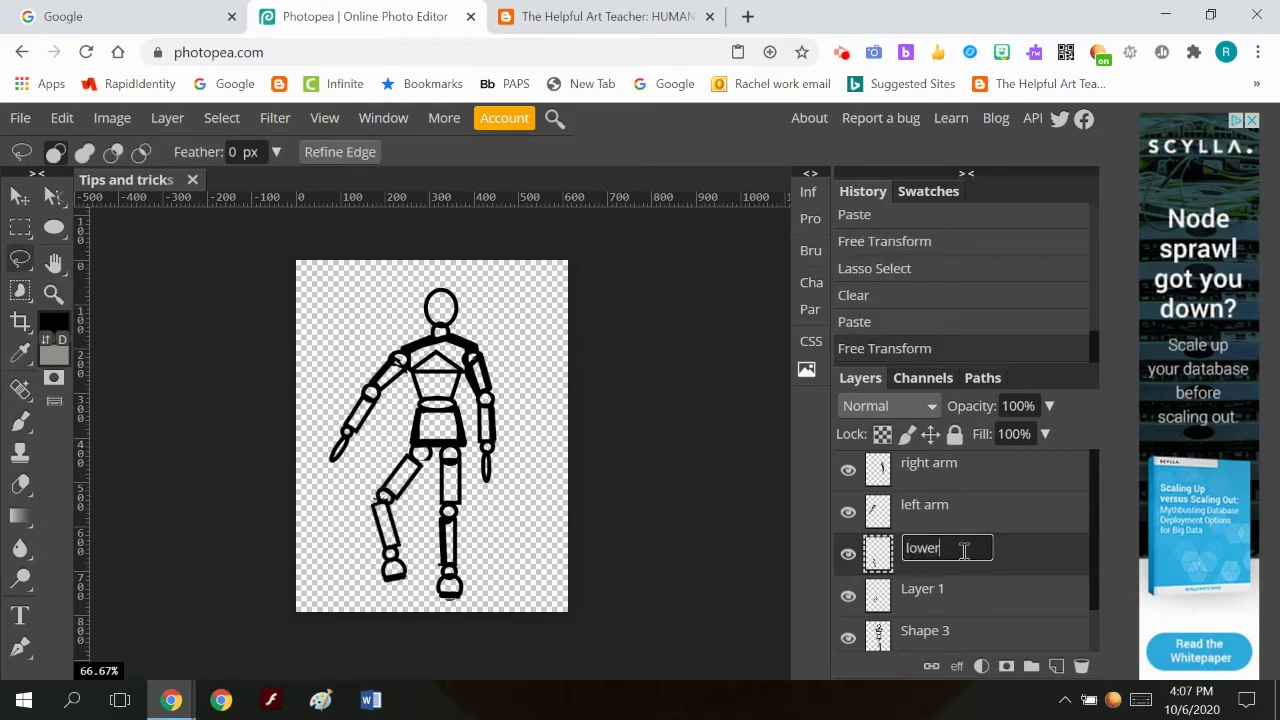
key("Return")
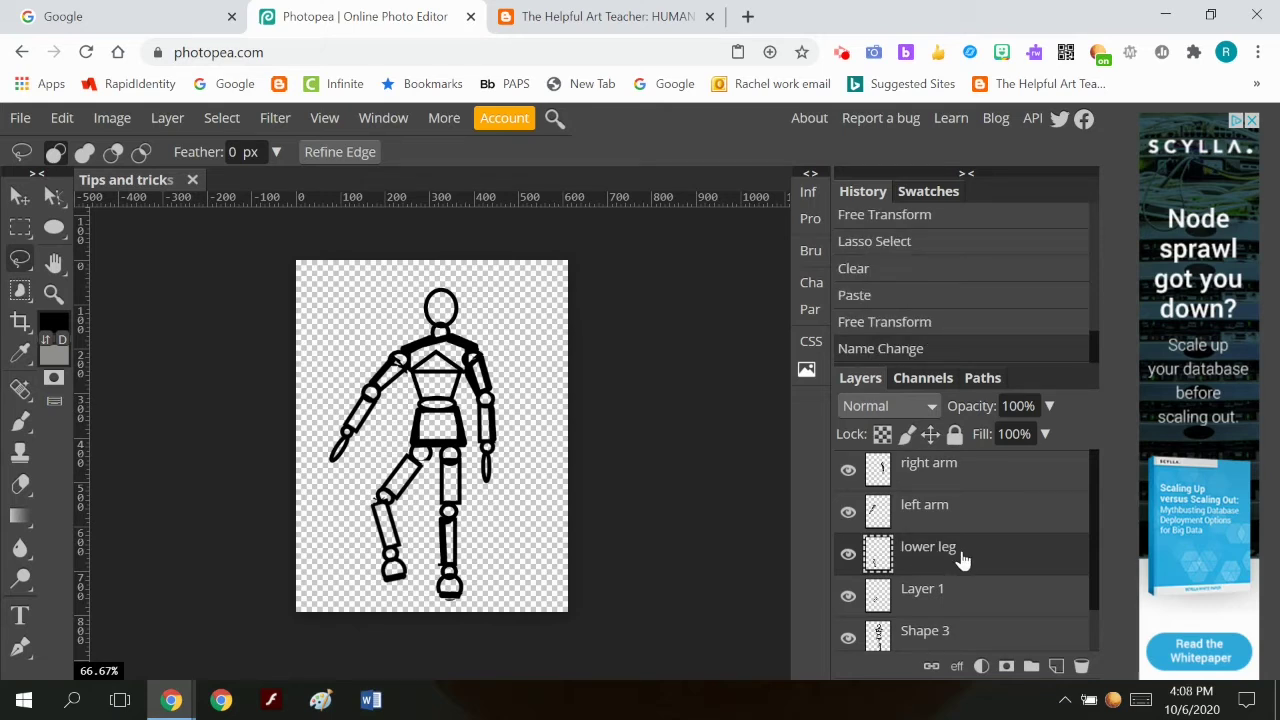
double_click(934, 590)
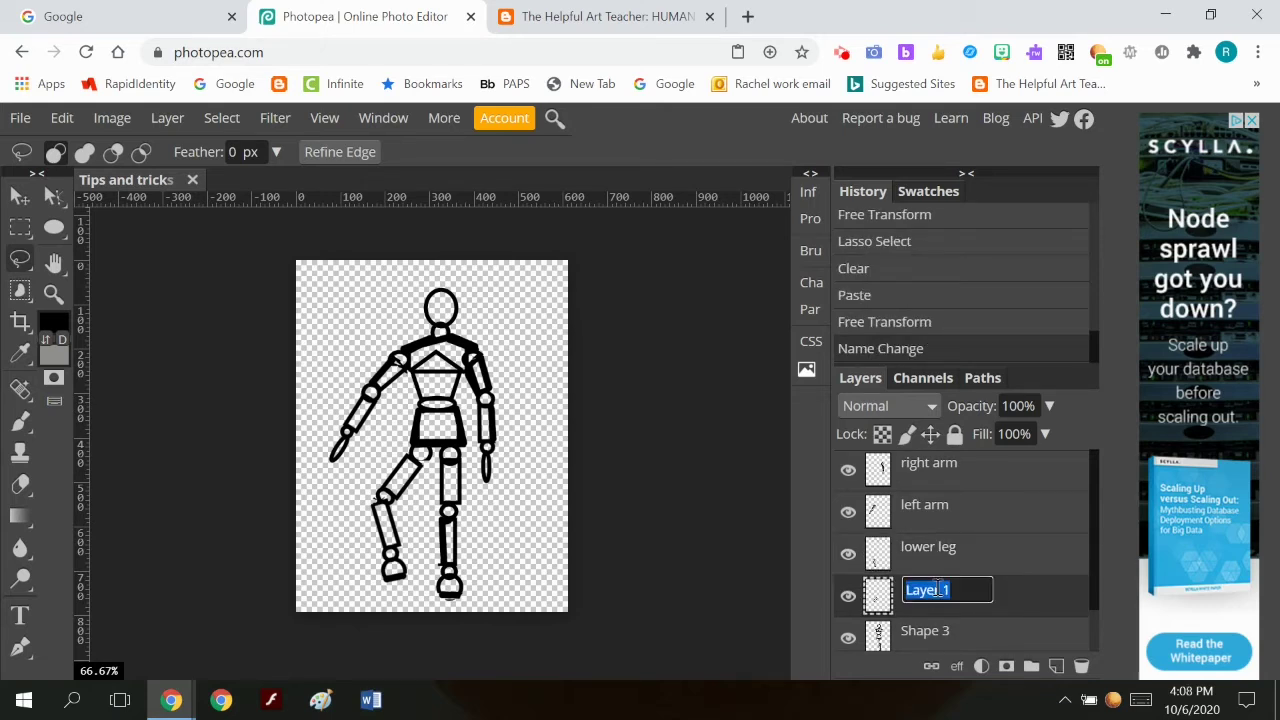
type("upper leg")
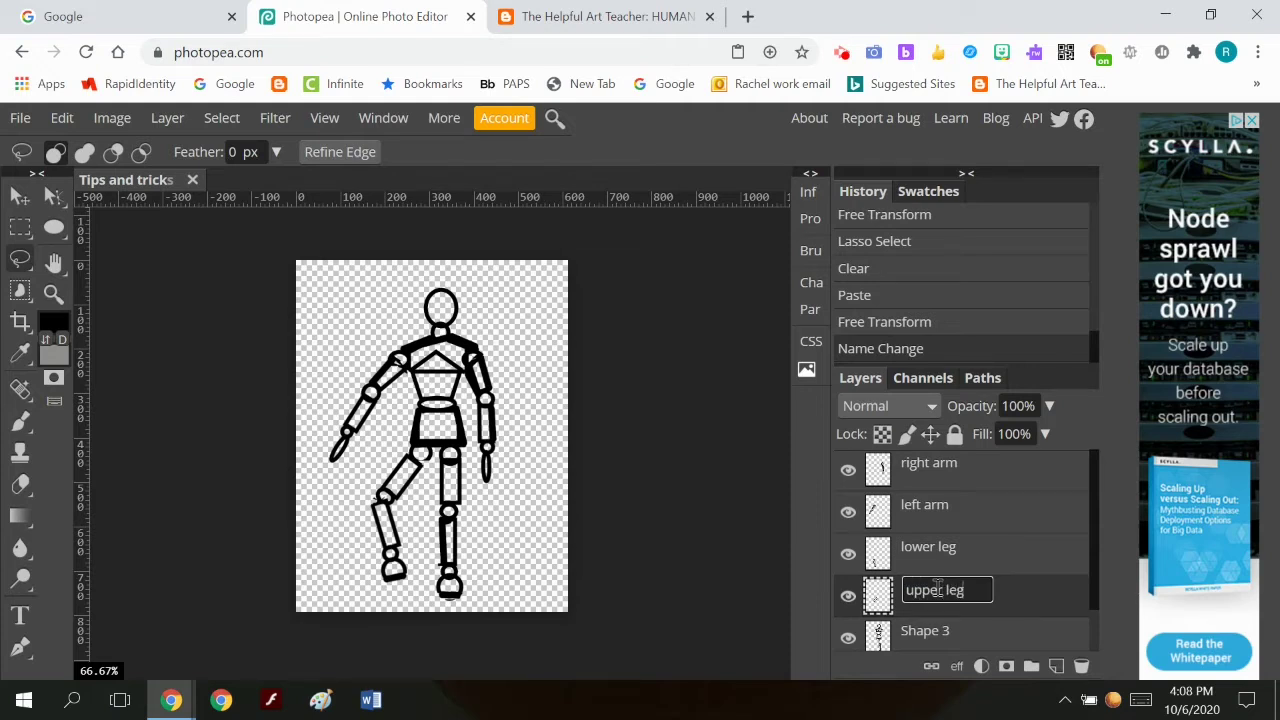
key("Return")
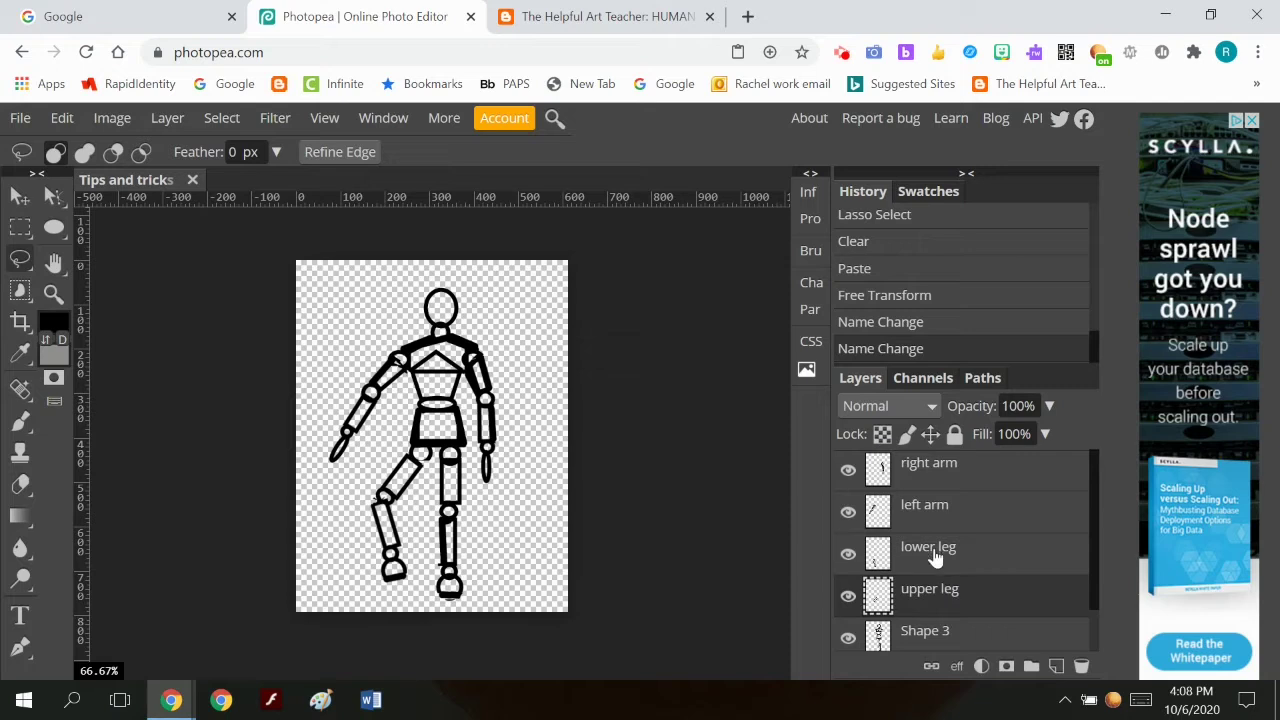
Step: Extend the two leg layer names with the body side, making them "lower left leg" and "upper left leg"
left_click(849, 557)
left_click(849, 557)
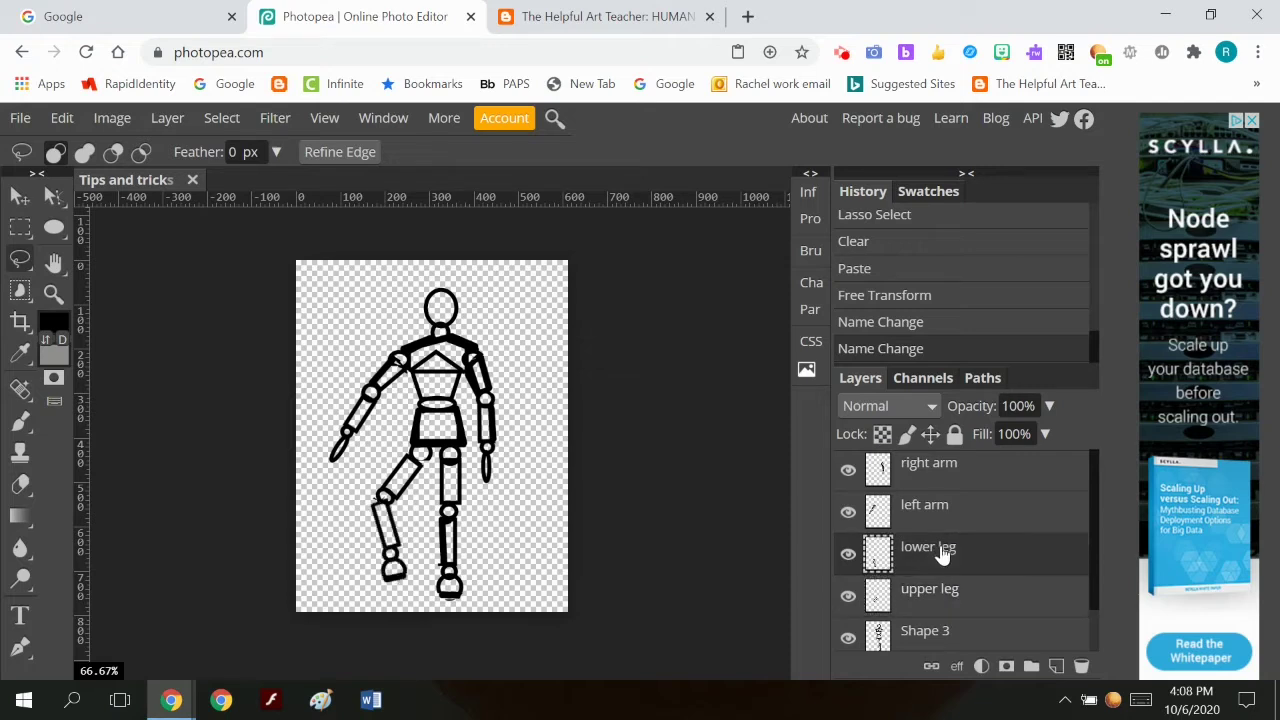
double_click(941, 549)
type("left")
key("Return")
double_click(953, 591)
left_click(941, 591)
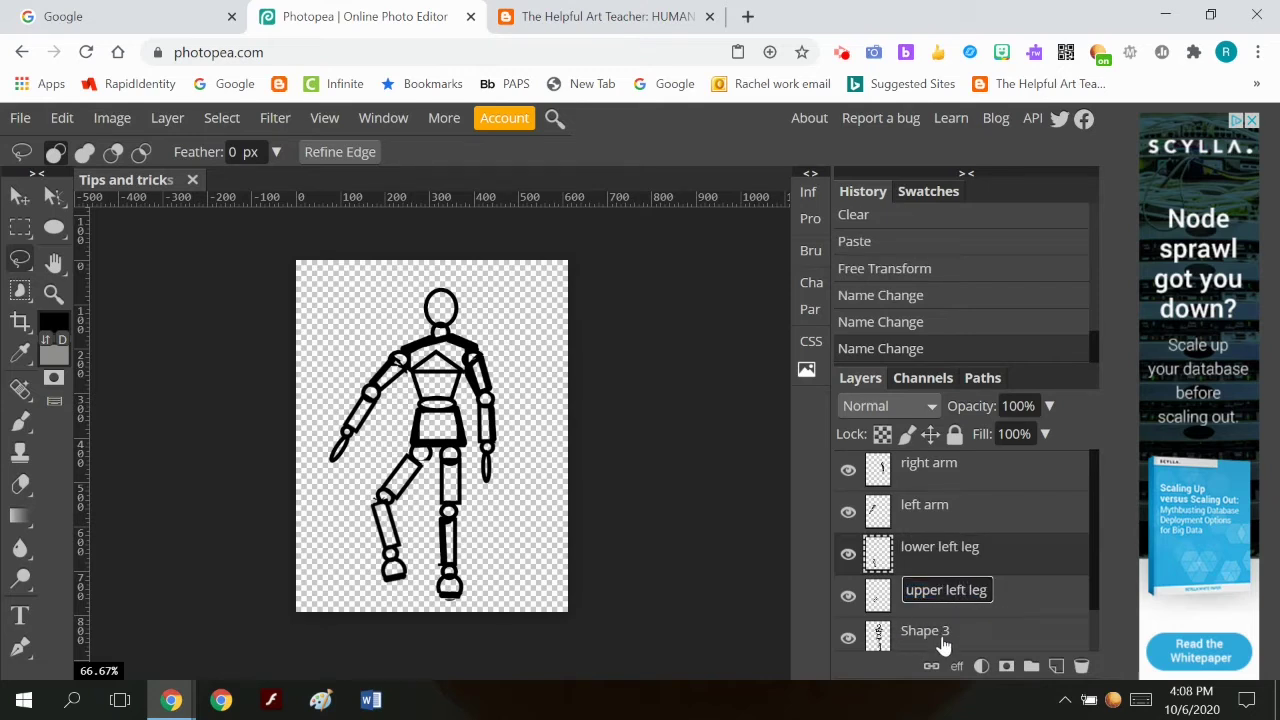
key("Return")
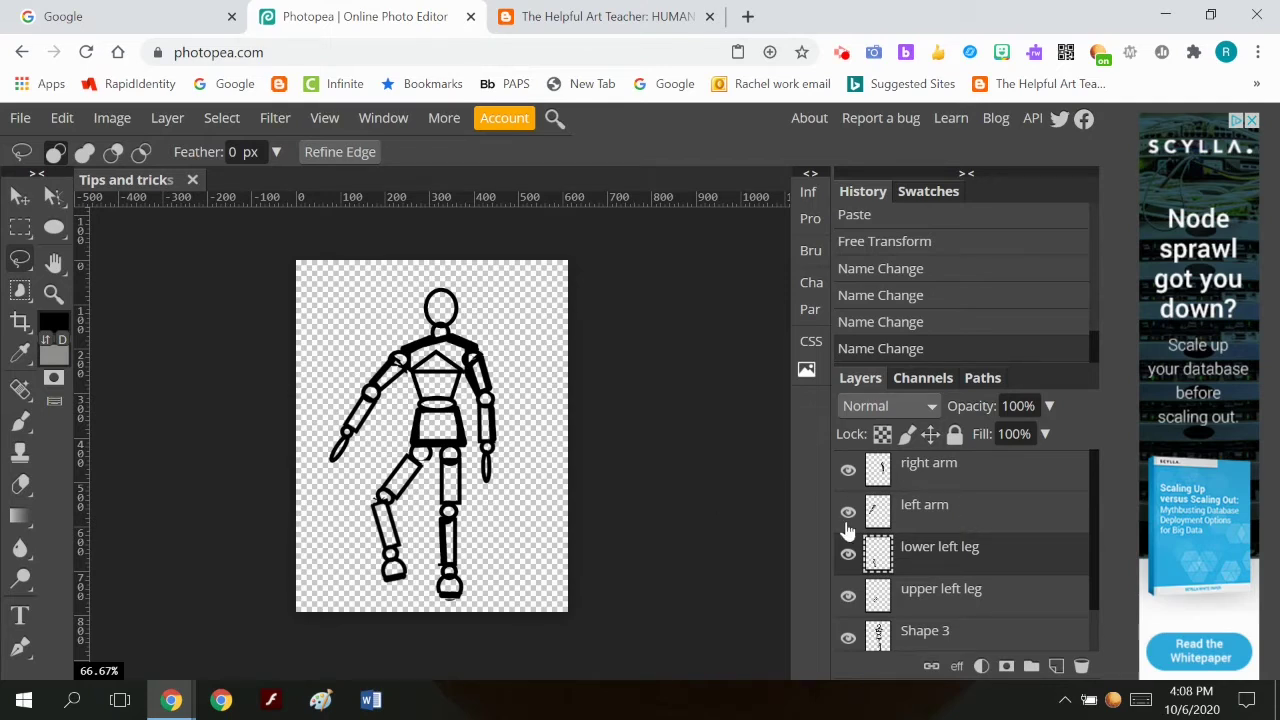
Step: Select the remaining straight leg in Shape 3 with a rectangle below the hip, then cut and paste it onto its own layer
scroll(900, 555, "down", 1)
double_click(925, 583)
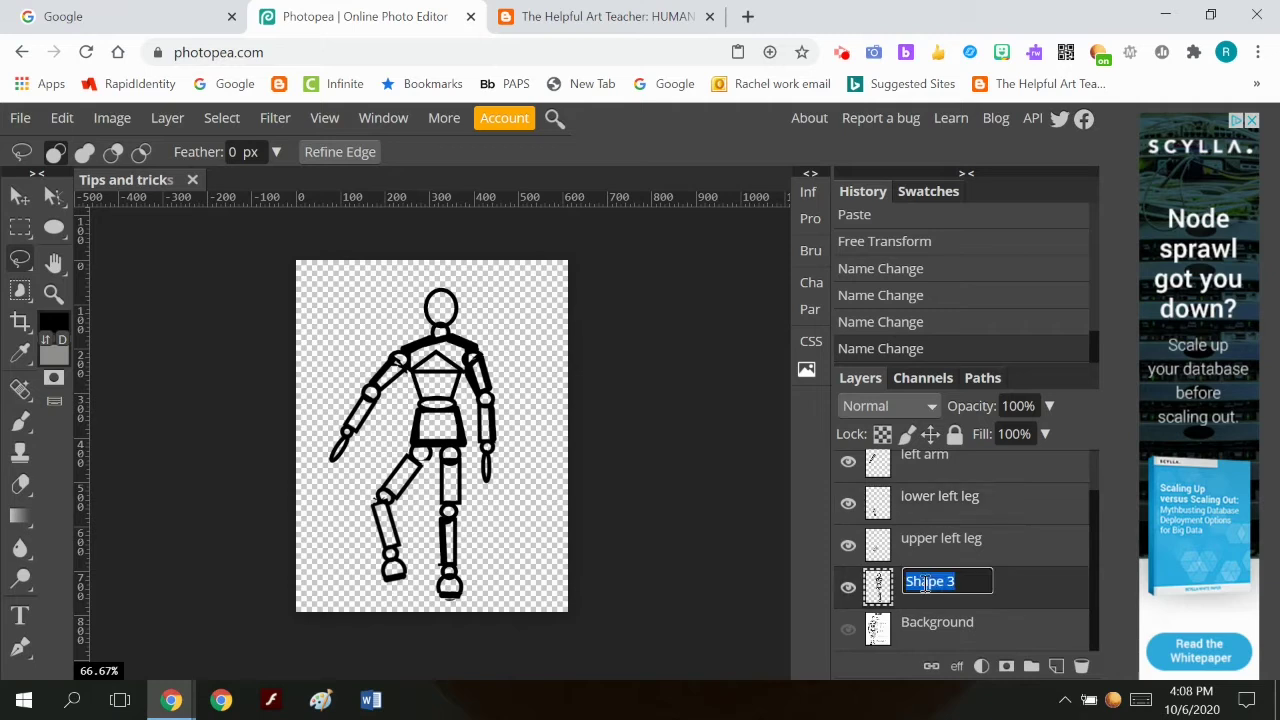
key("Return")
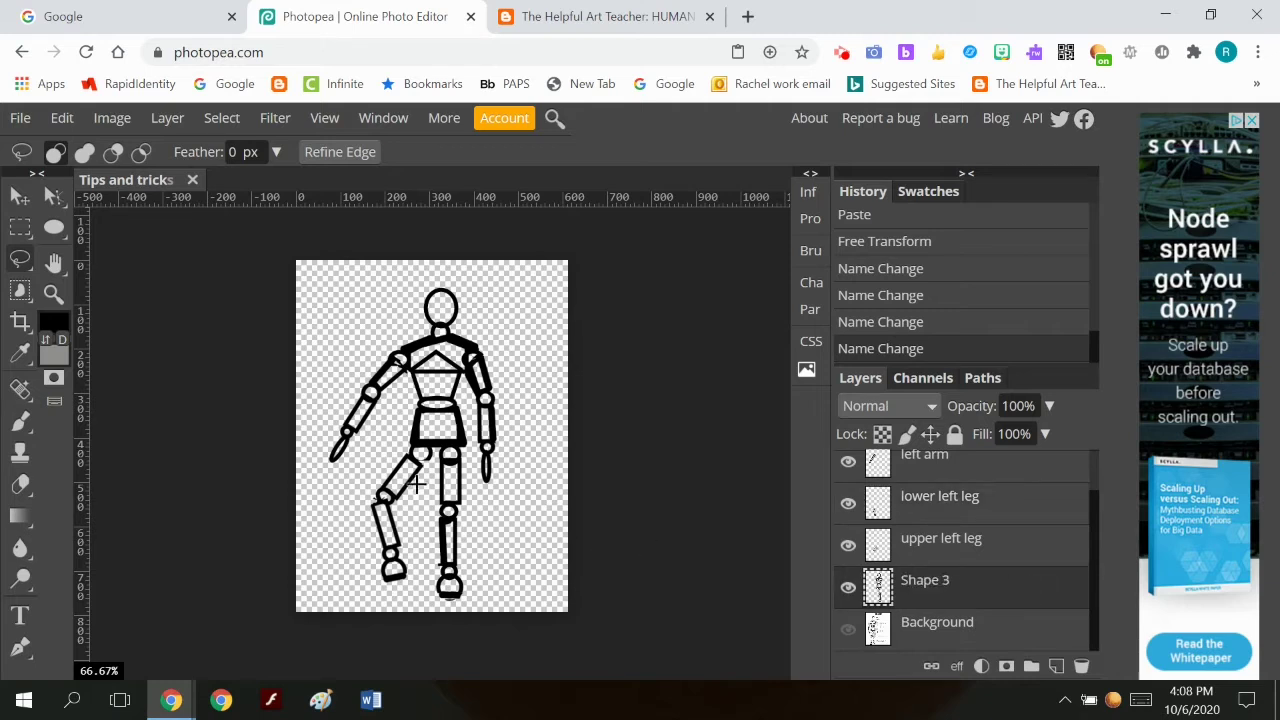
left_click(20, 227)
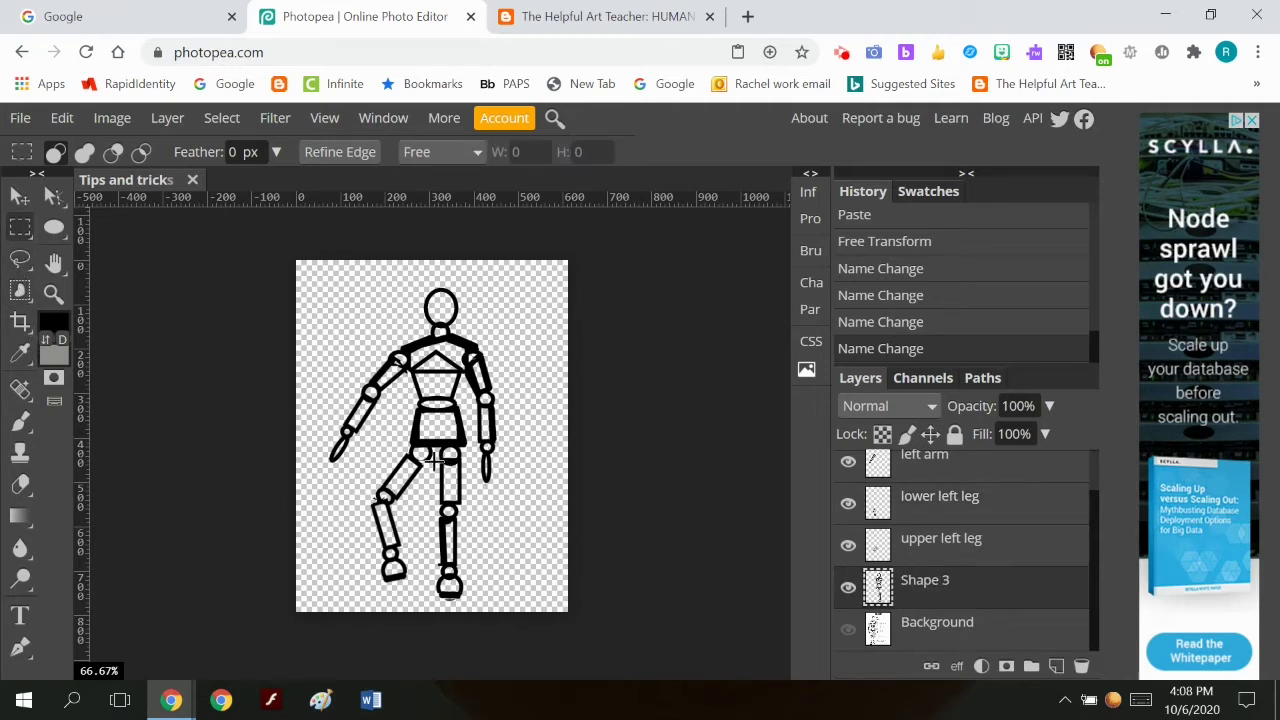
left_click_drag(434, 461, 476, 610)
left_click(62, 118)
left_click(74, 287)
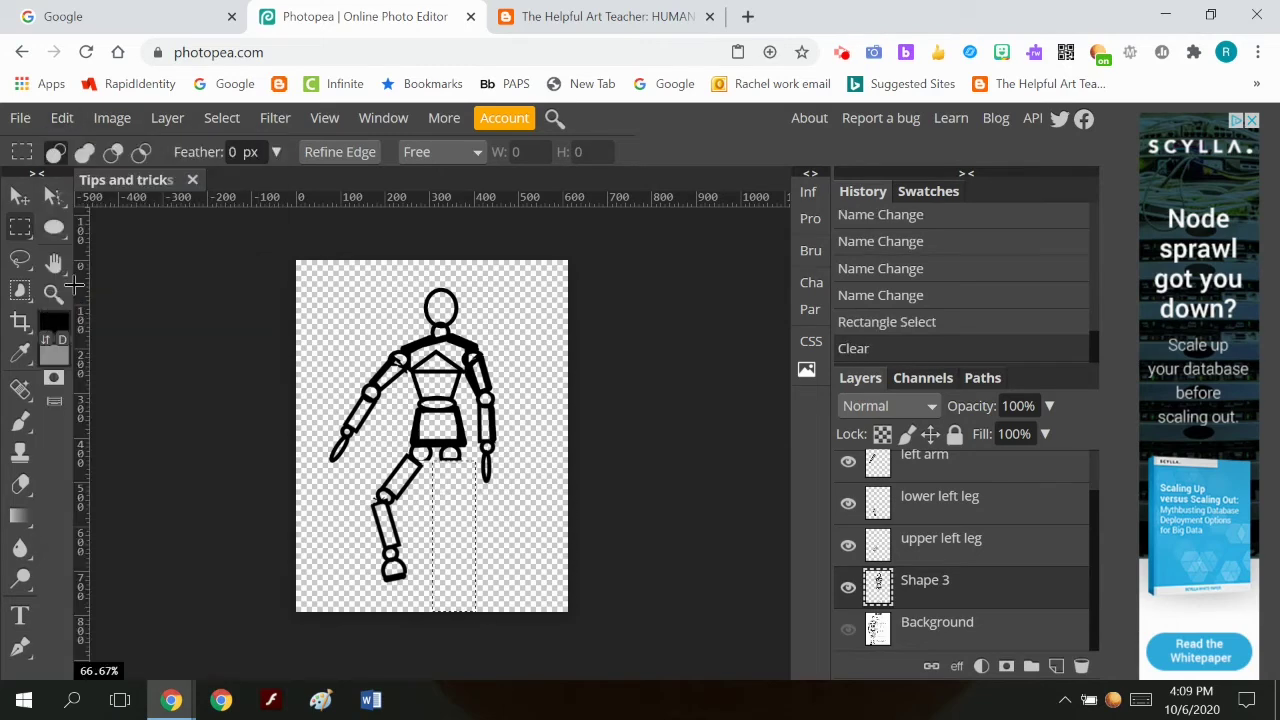
left_click(62, 118)
left_click(121, 374)
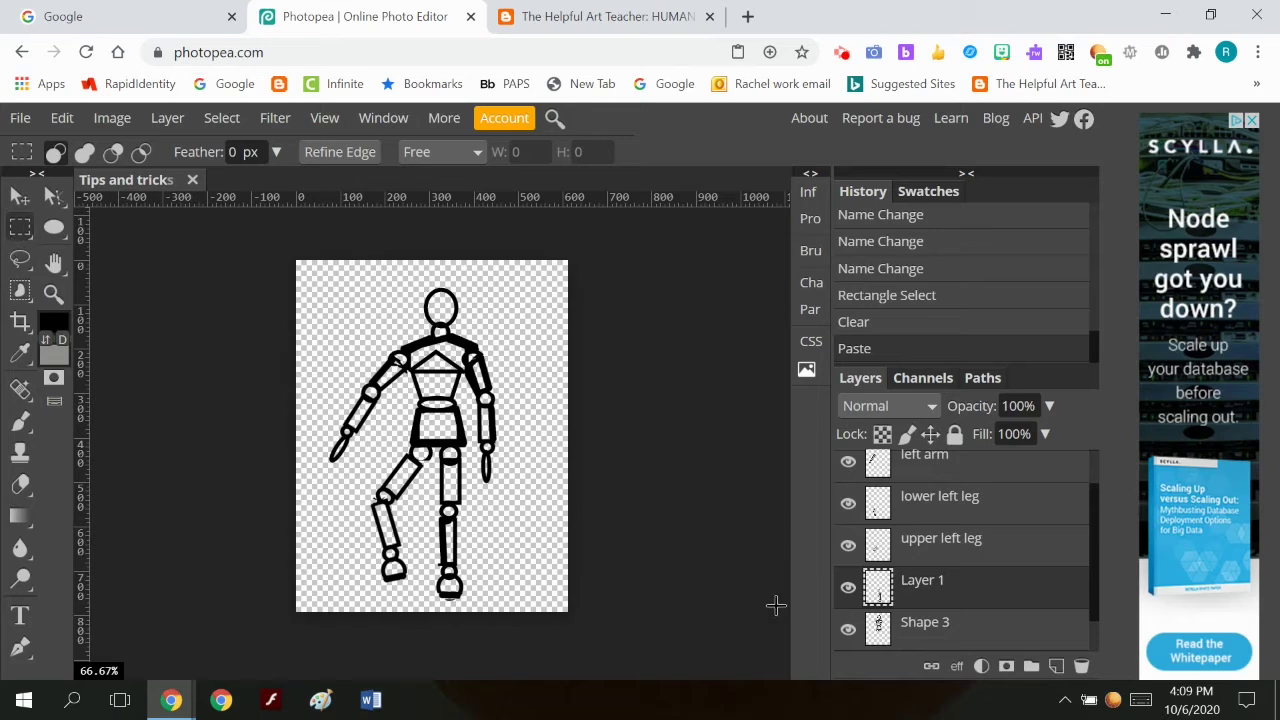
Step: Select the straight leg's part below the knee with a rectangle, then cut and paste it onto a separate layer
left_click_drag(420, 515, 473, 603)
left_click(62, 117)
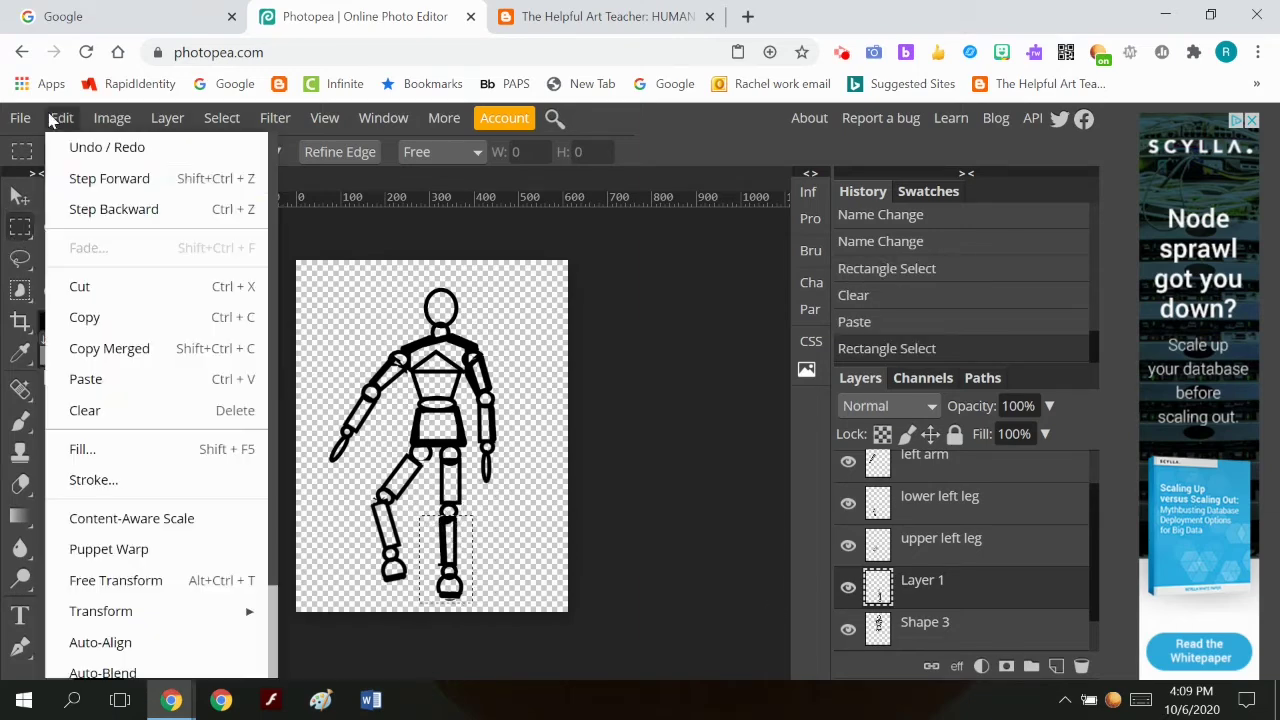
left_click(85, 288)
left_click(62, 117)
left_click(88, 377)
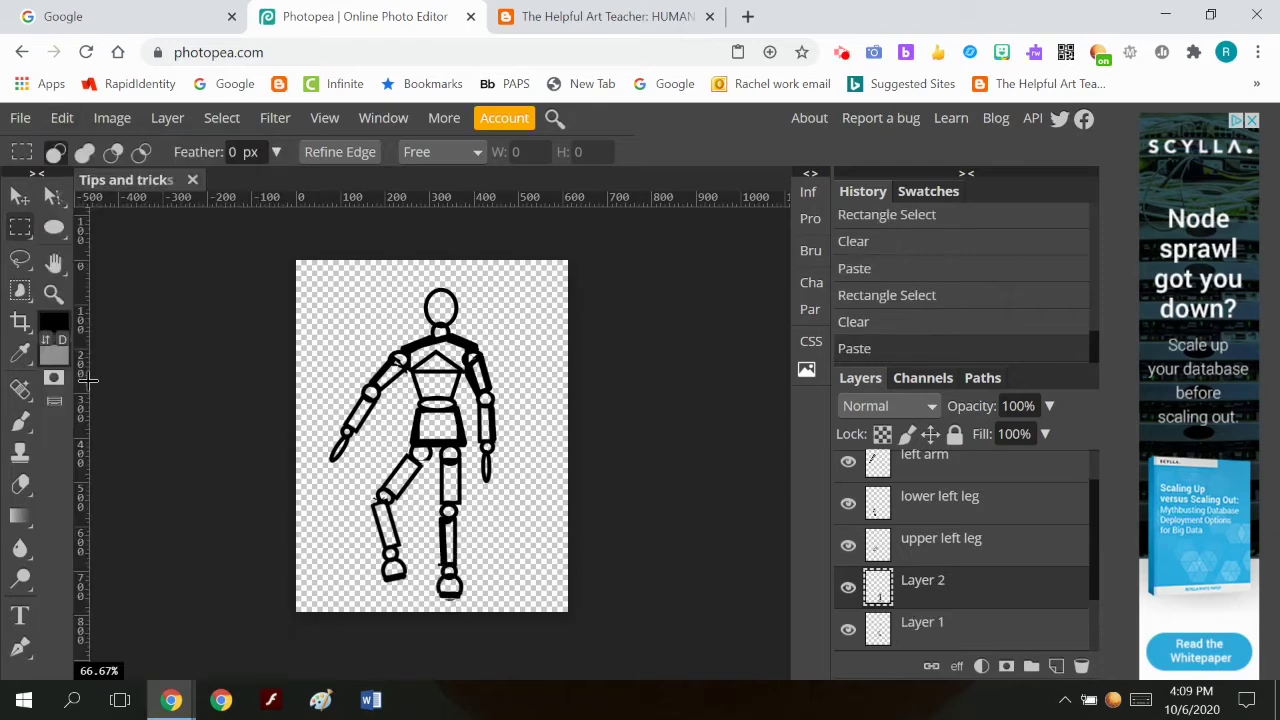
Step: Rename the straight leg's two layers, Layer 2 as "lower right leg" and Layer 1 as "upper right leg"
double_click(928, 585)
type("lower")
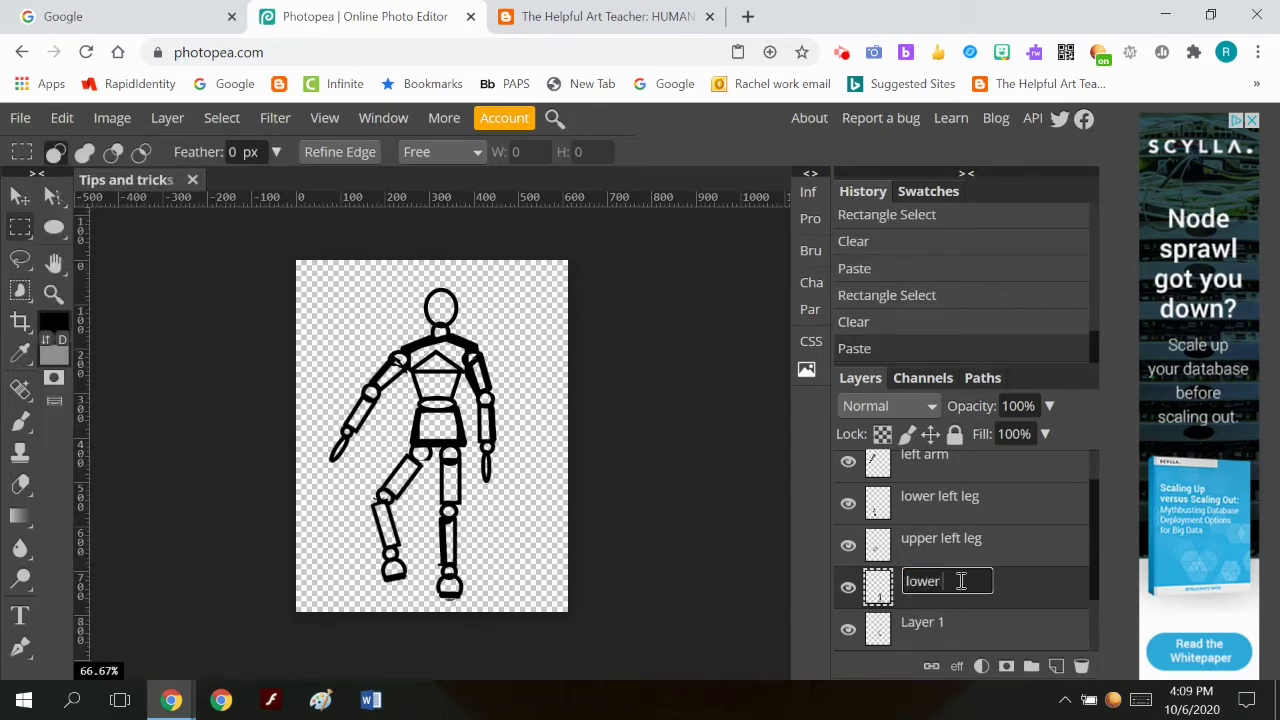
type(" right leg")
double_click(928, 621)
type("upper")
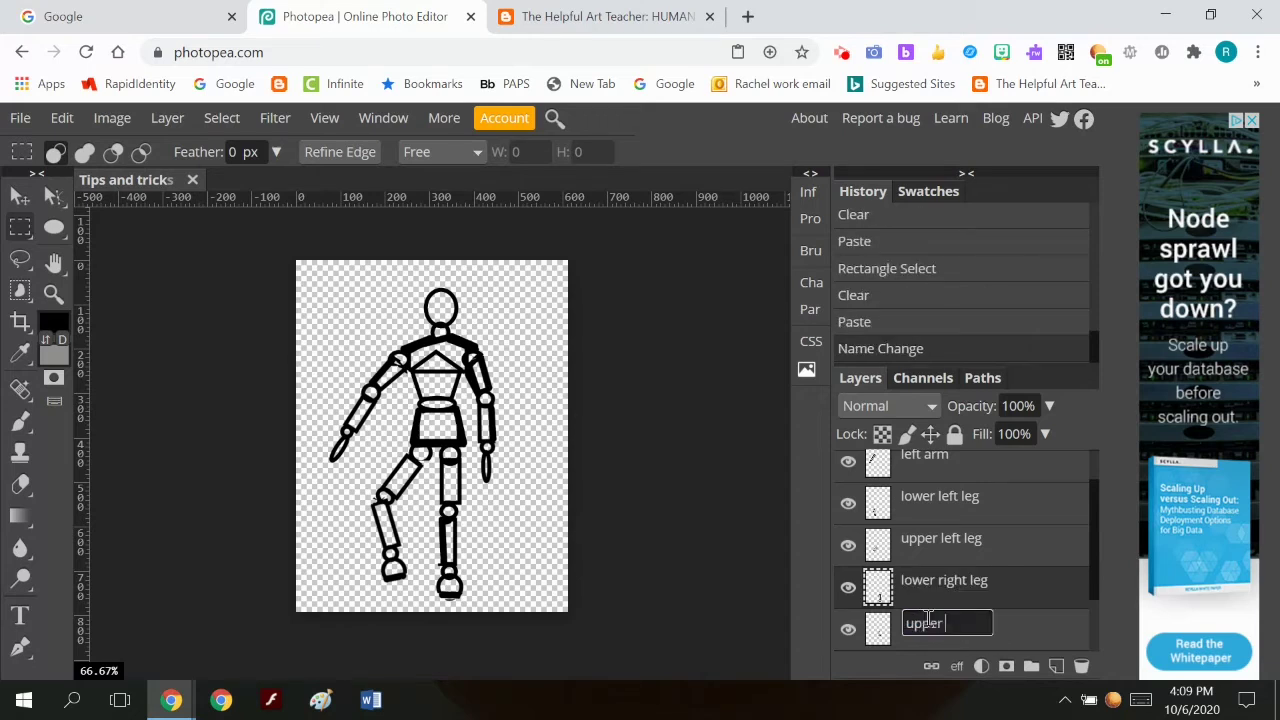
type(" right leg")
key("Return")
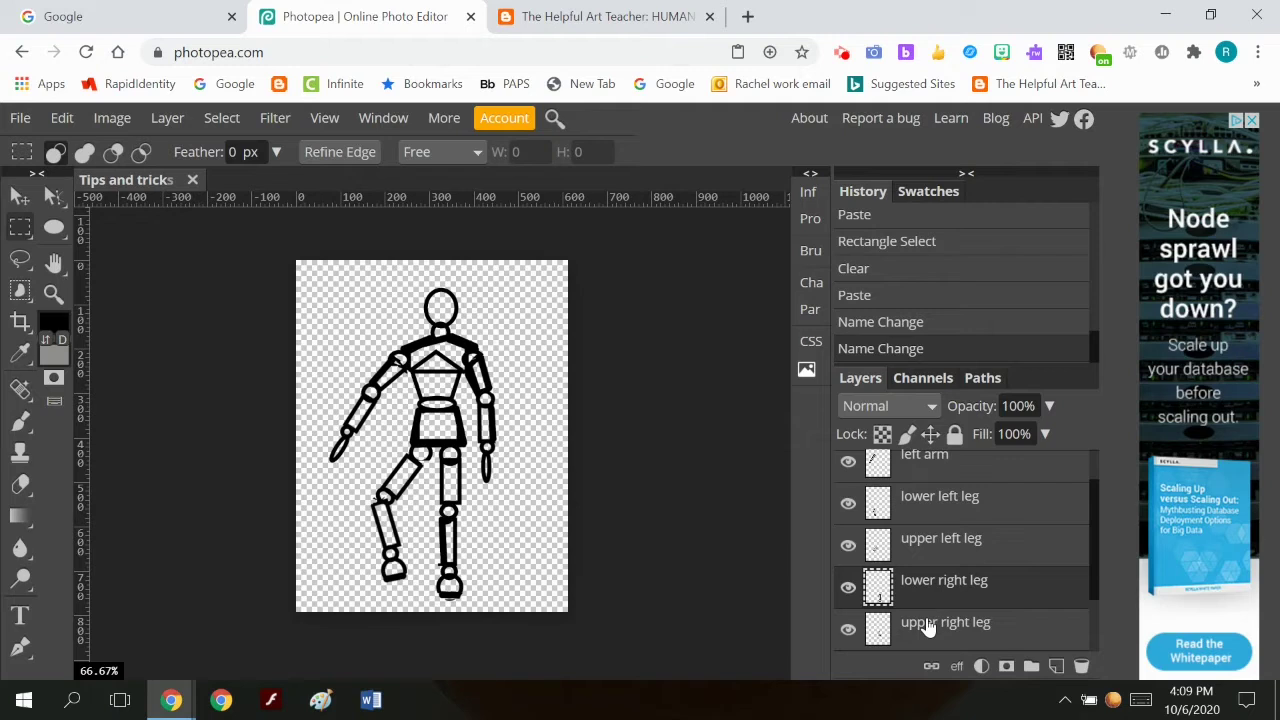
Step: Toggle the visibility of the upper right leg and Shape 3 layers off and on to check what each contains
scroll(928, 625, "down", 2)
left_click(847, 548)
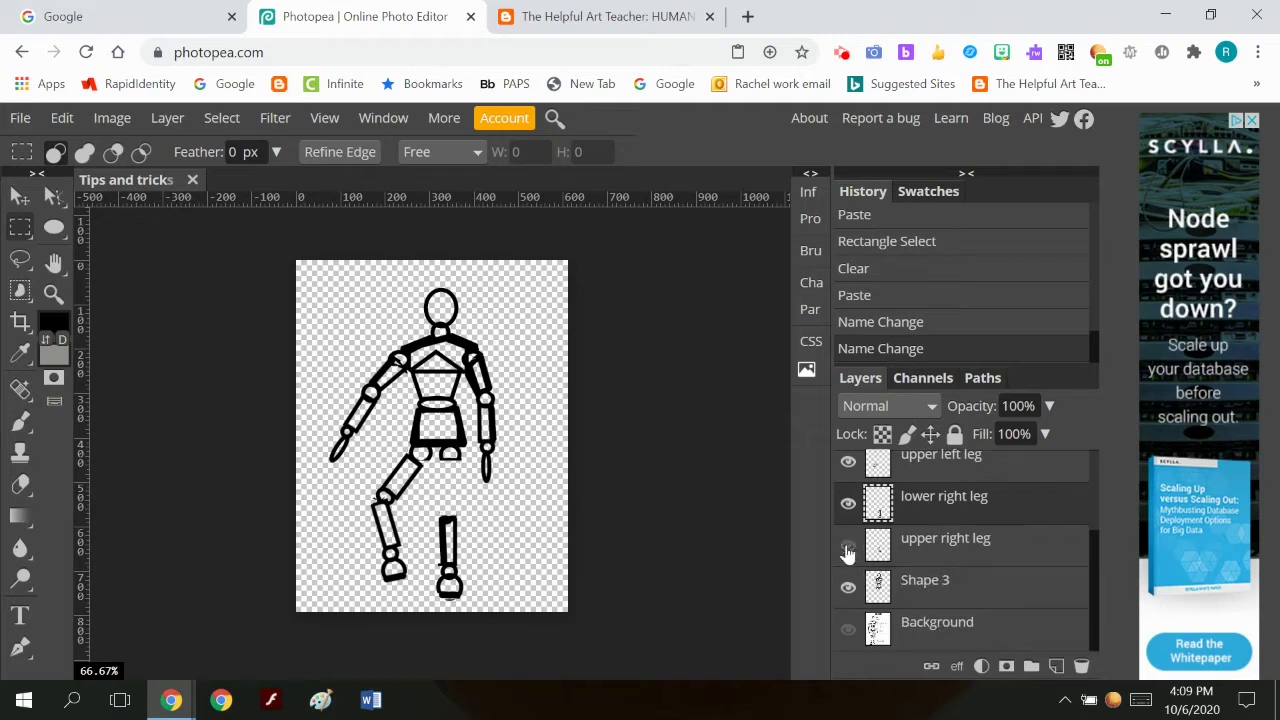
left_click(847, 550)
left_click(848, 590)
left_click(848, 590)
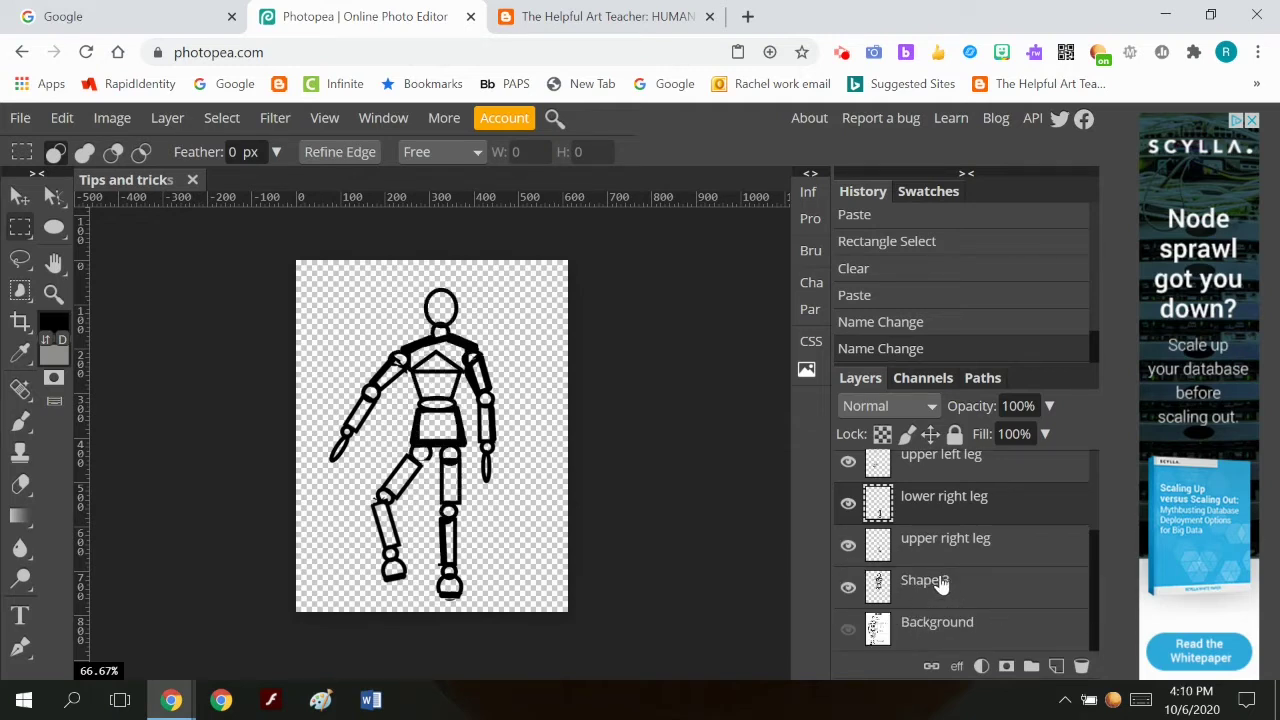
Step: Select the head in Shape 3 with a rectangle above the neck, then cut and paste it onto its own layer
left_click(940, 585)
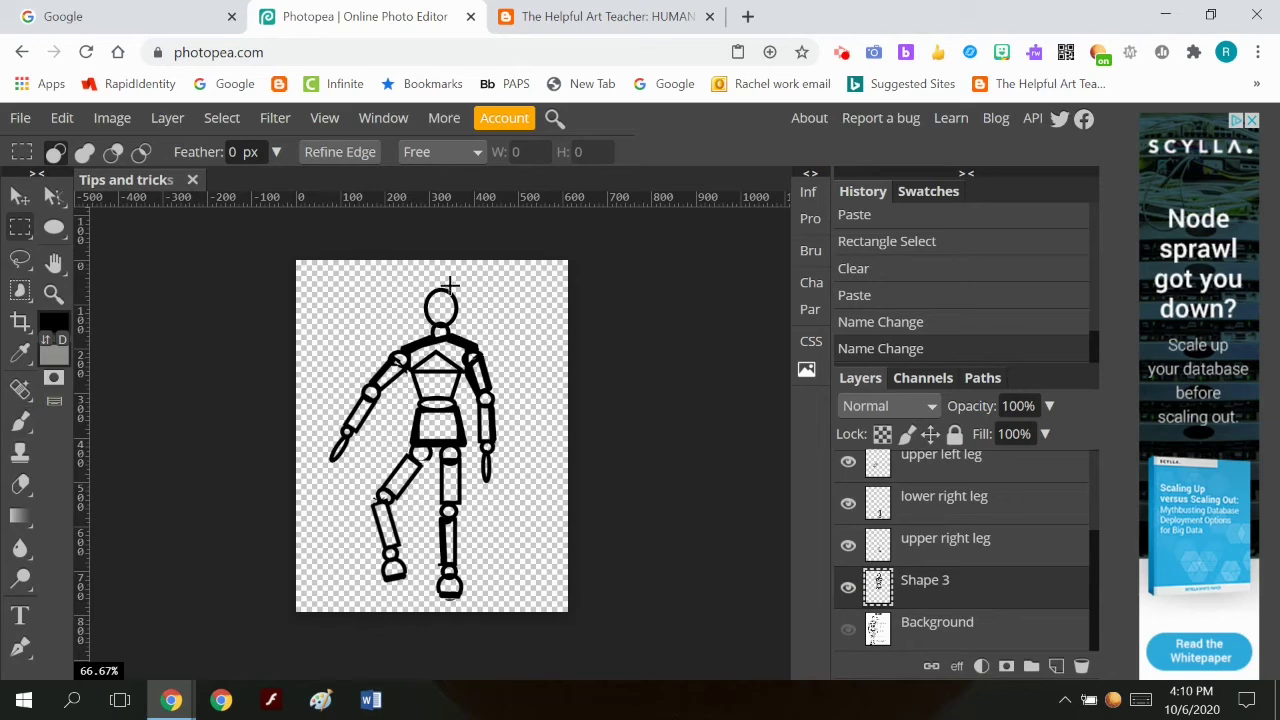
left_click_drag(416, 281, 463, 325)
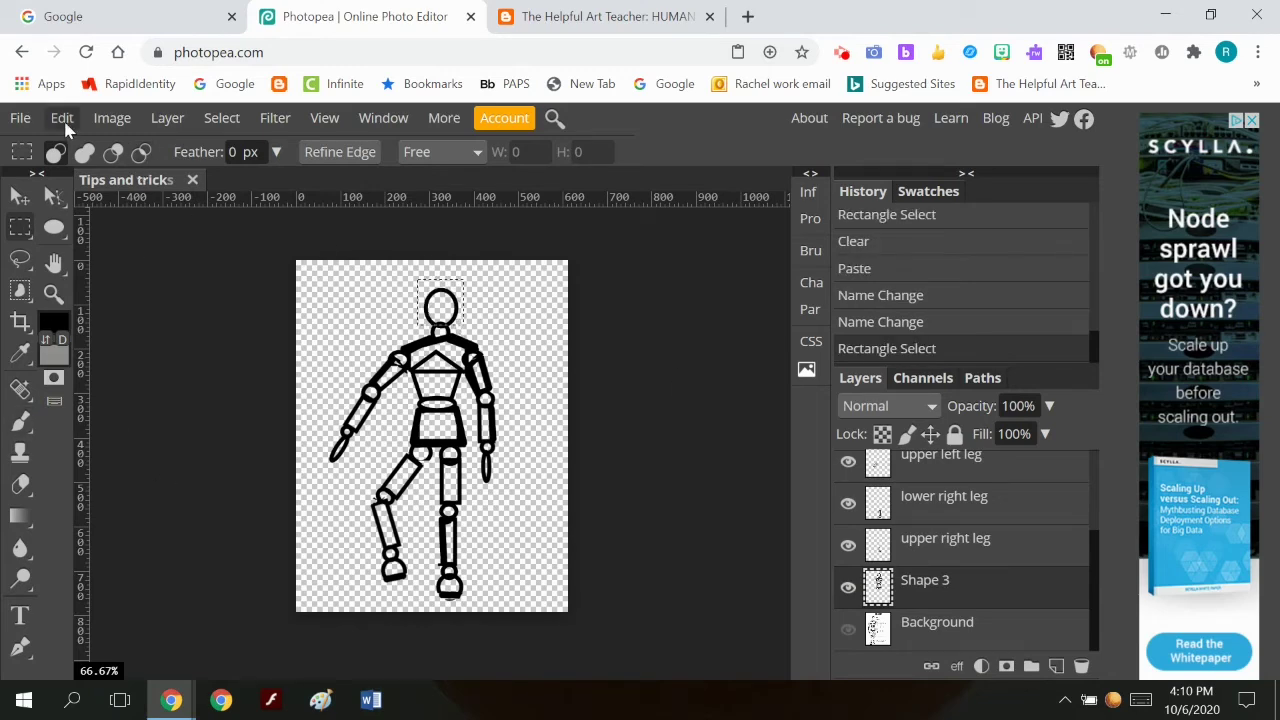
left_click(62, 118)
left_click(95, 286)
left_click(62, 118)
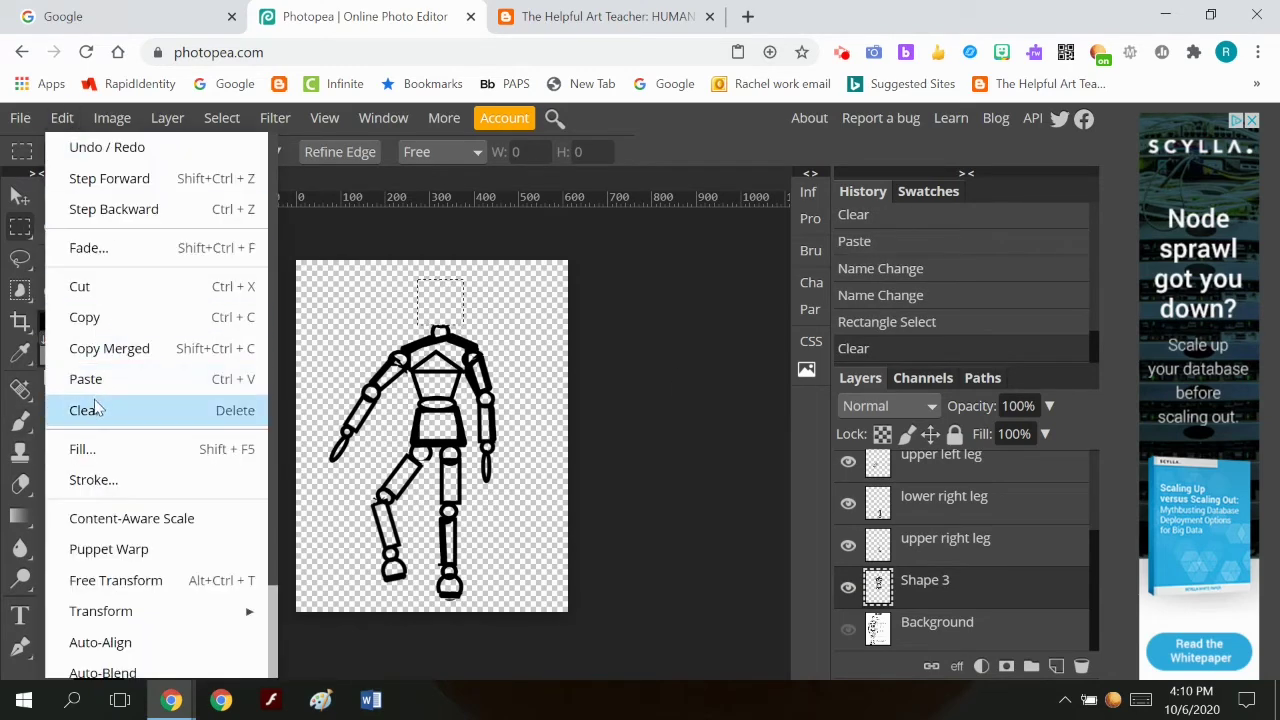
left_click(100, 379)
Step: Free Transform the pasted head, tilting it slightly clockwise over the neck
left_click(62, 118)
left_click(93, 589)
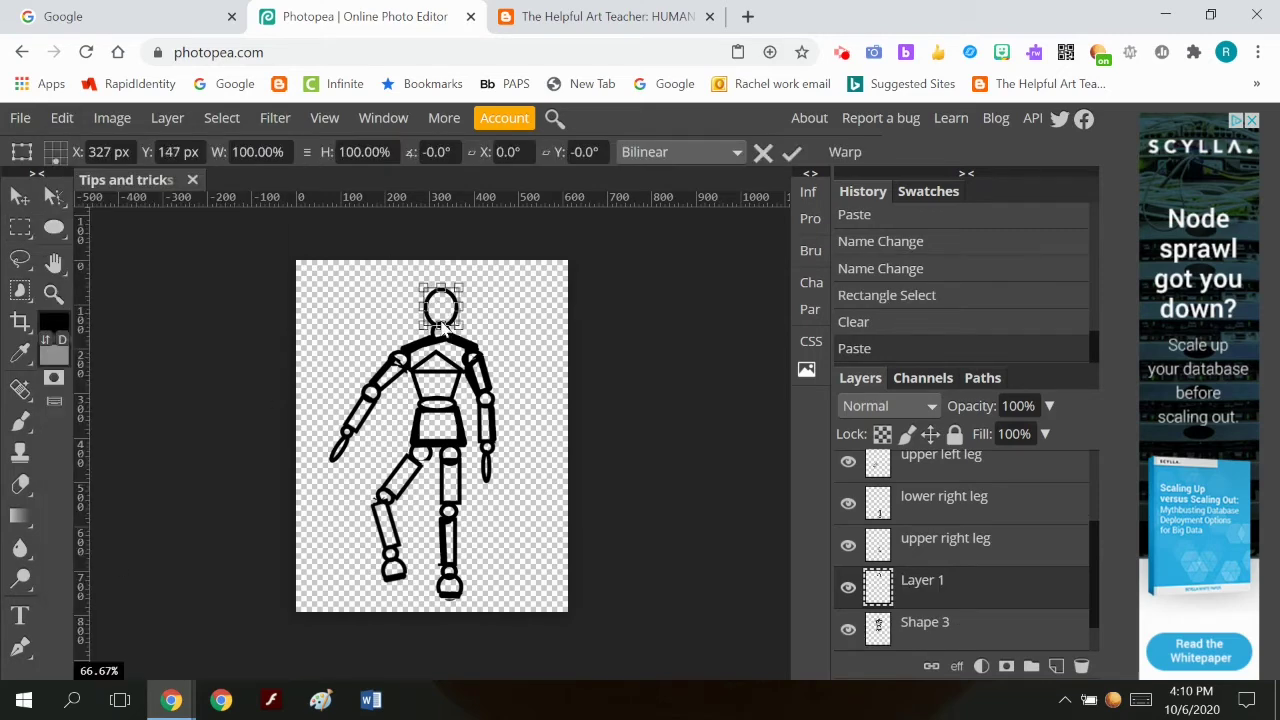
left_click_drag(458, 282, 485, 286)
left_click(791, 152)
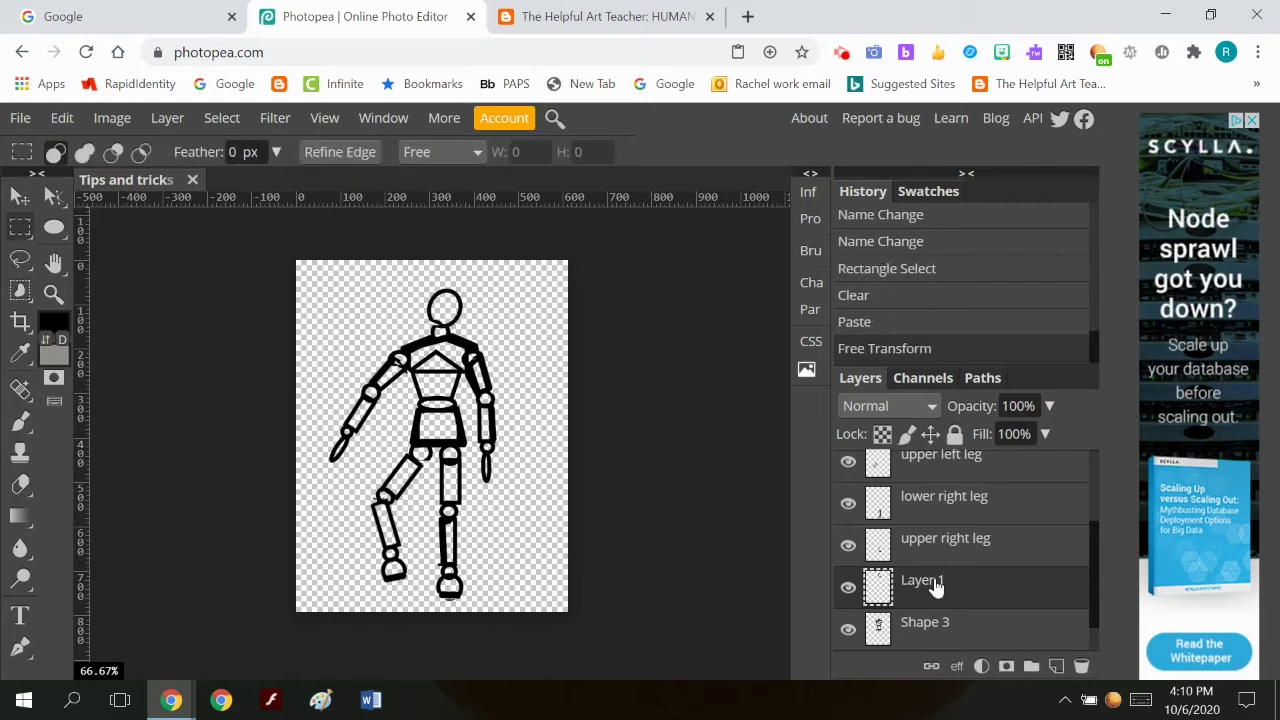
Step: Rename the tilted head's layer as "head"
double_click(912, 582)
type("head")
key("Return")
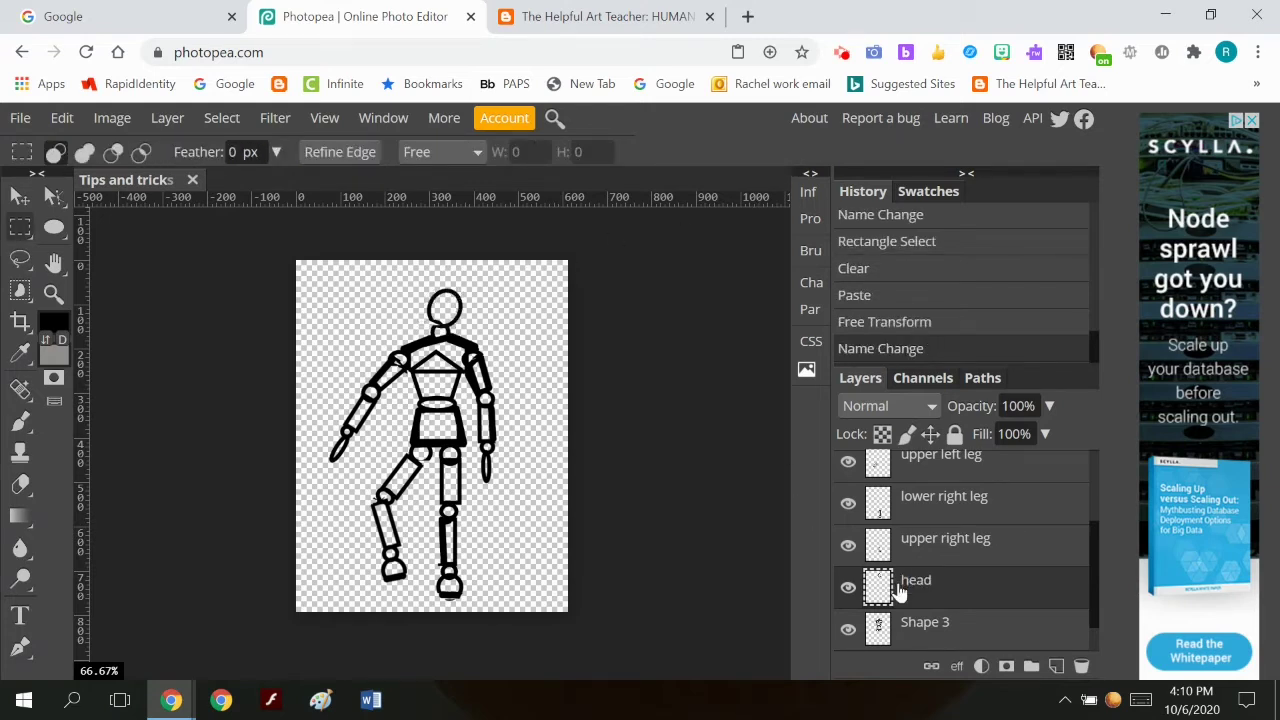
Step: Check the torso by toggling Shape 3's visibility, and rename that layer as "body"
scroll(900, 590, "down", 1)
left_click(848, 587)
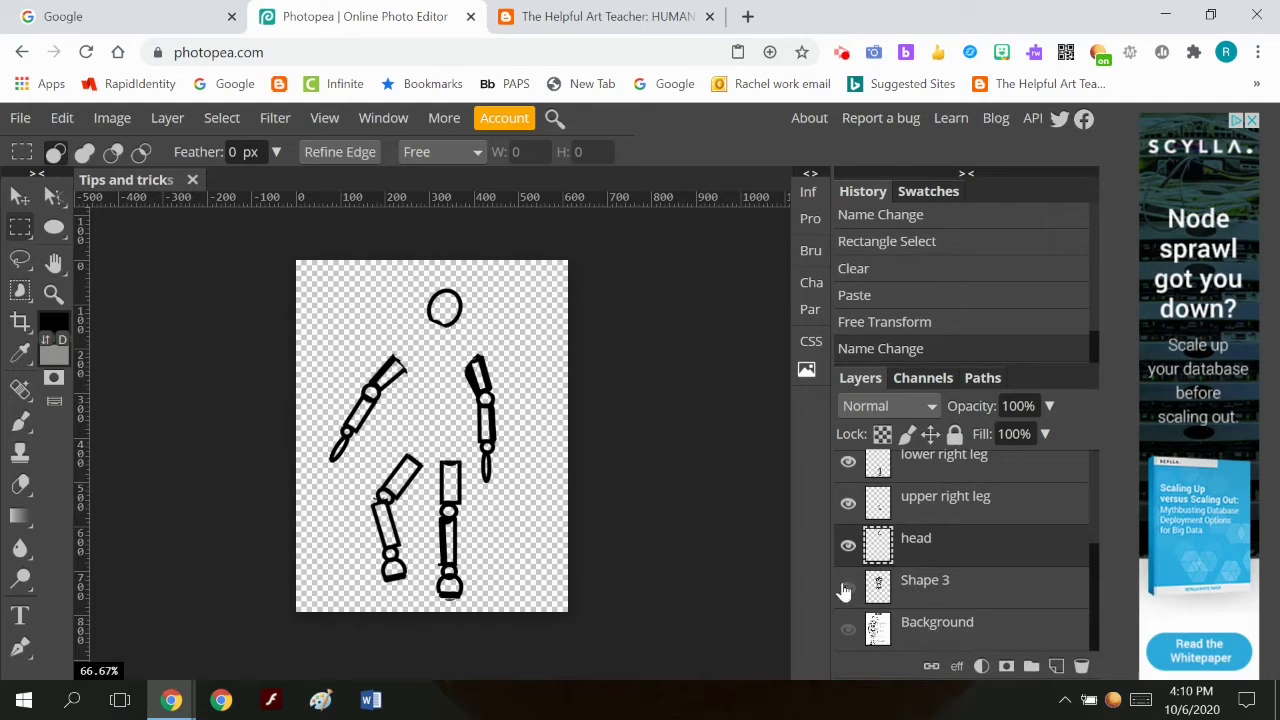
left_click(848, 587)
double_click(935, 581)
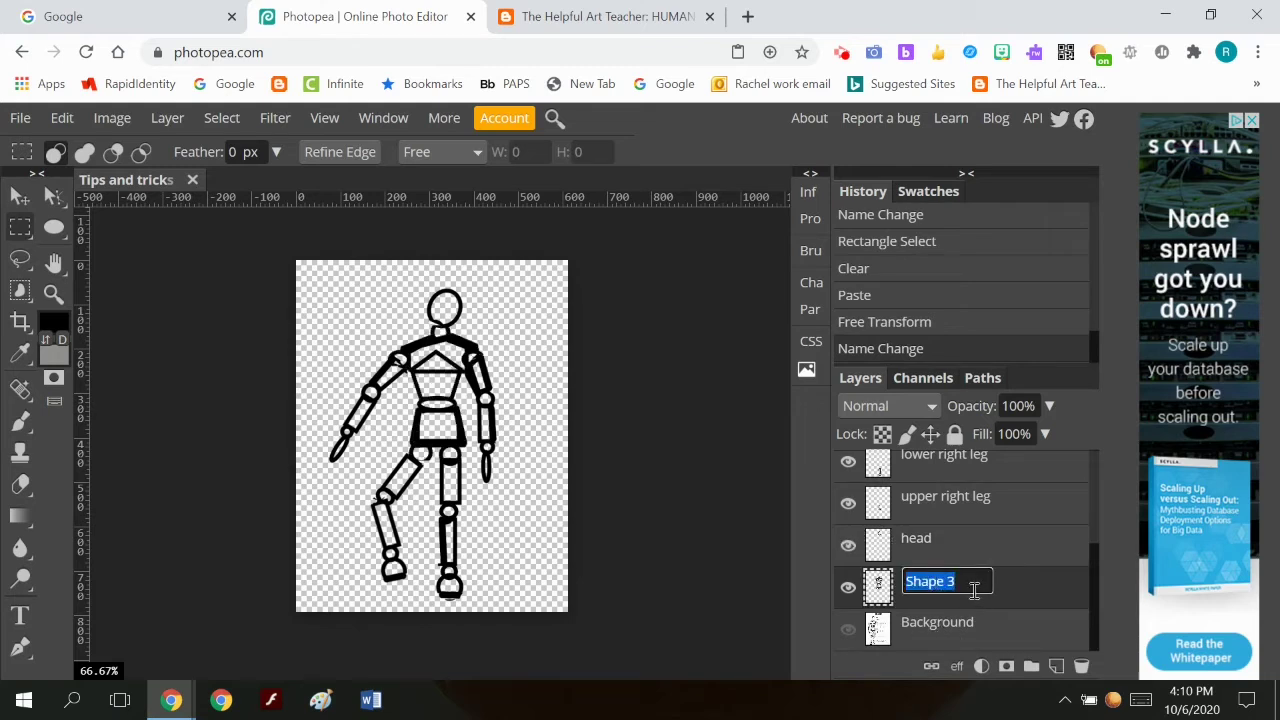
type("body")
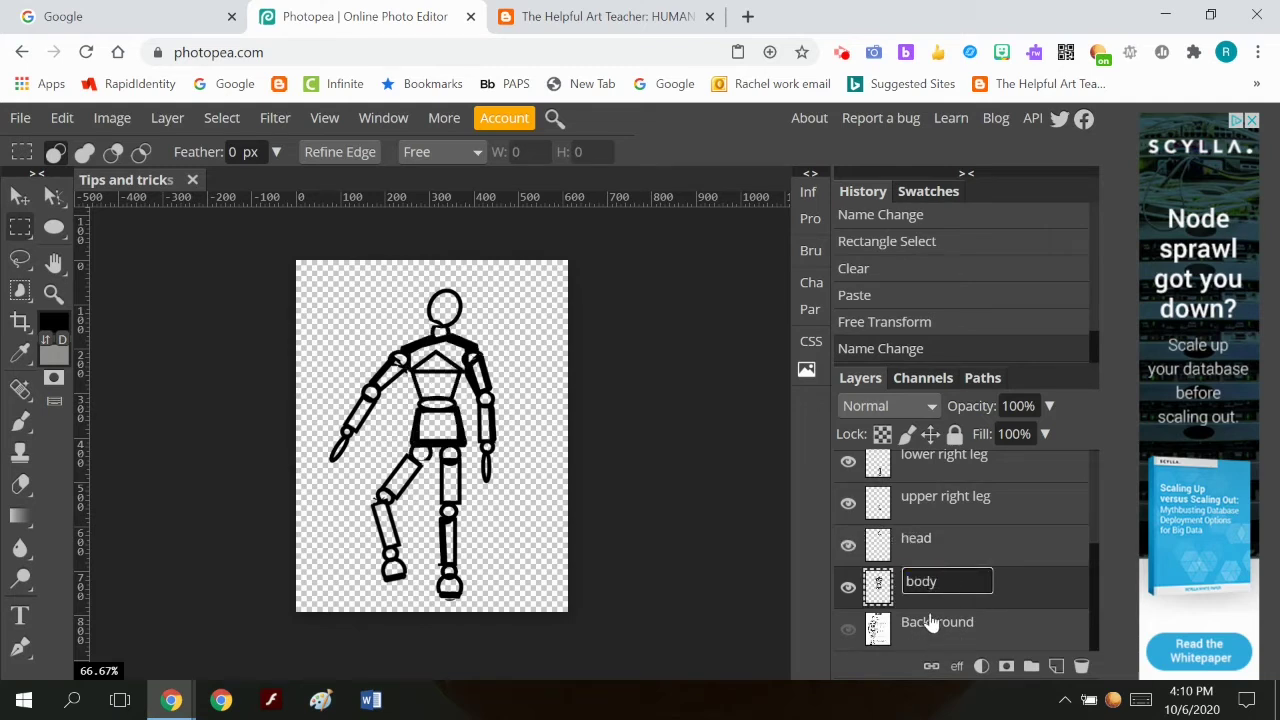
key("Return")
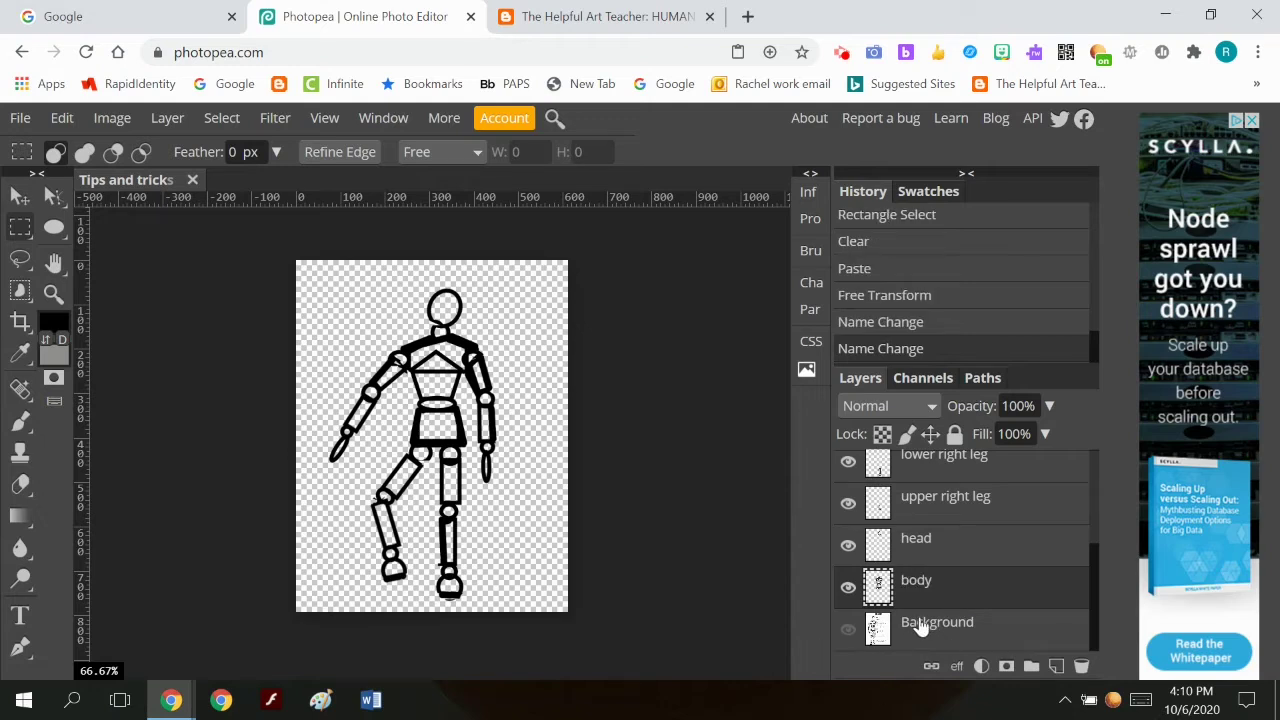
Step: Free Transform the upper left leg layer, rotating it about the hip so the thigh hangs almost straight down
scroll(917, 606, "up", 2)
scroll(917, 606, "down", 2)
scroll(957, 526, "up", 2)
scroll(972, 534, "up", 2)
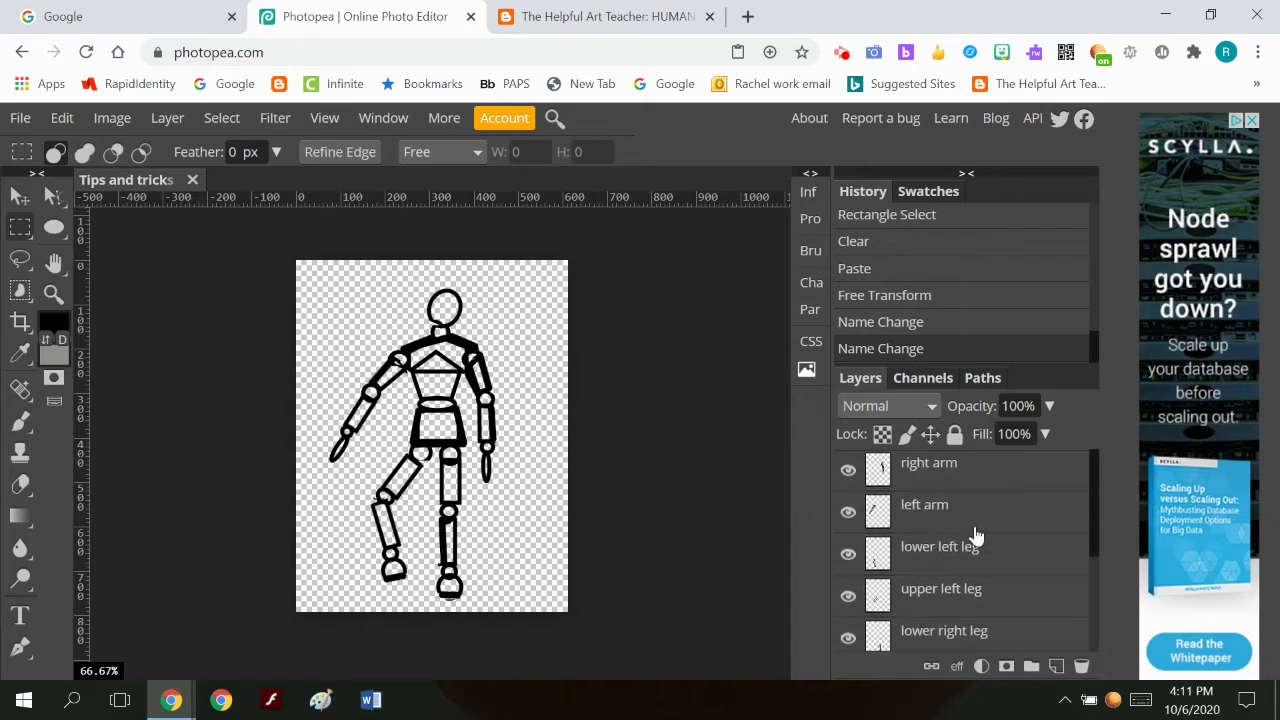
scroll(975, 535, "down", 4)
scroll(974, 531, "up", 3)
left_click(962, 517)
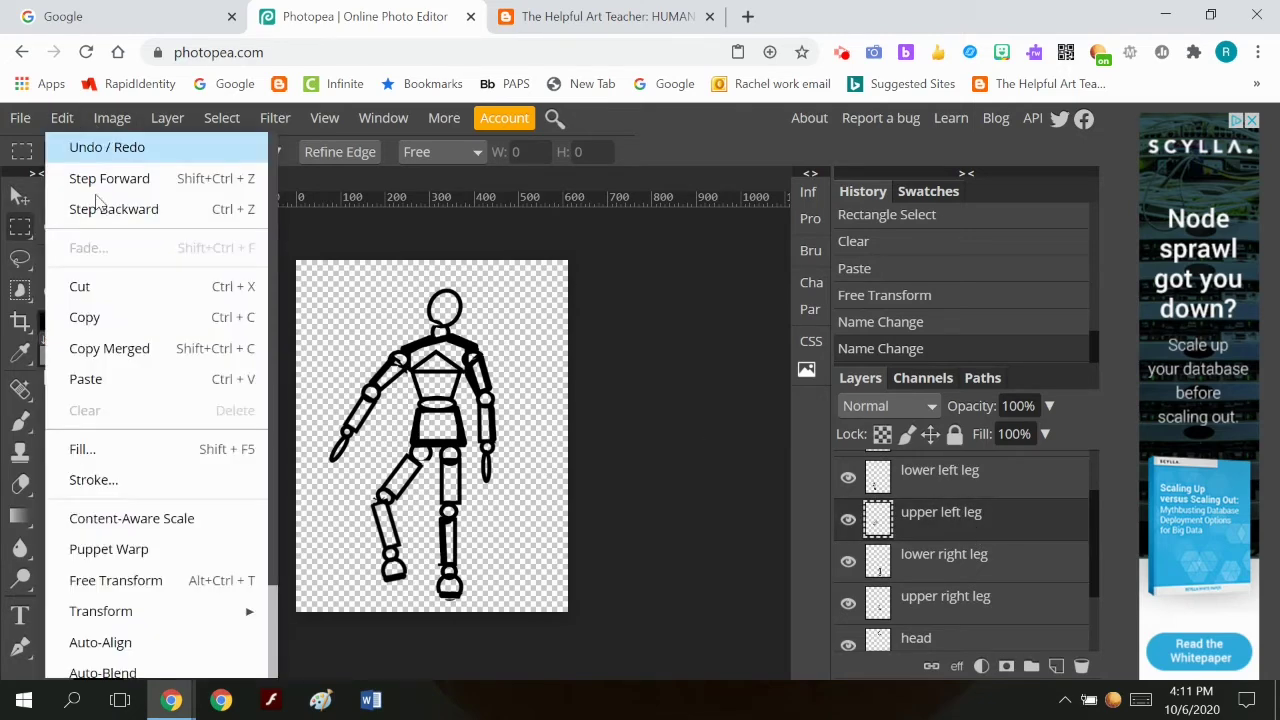
left_click(177, 580)
mouse_move(408, 488)
left_mouse_down()
mouse_move(410, 450)
mouse_move(428, 515)
mouse_move(391, 470)
left_mouse_up()
left_click(791, 152)
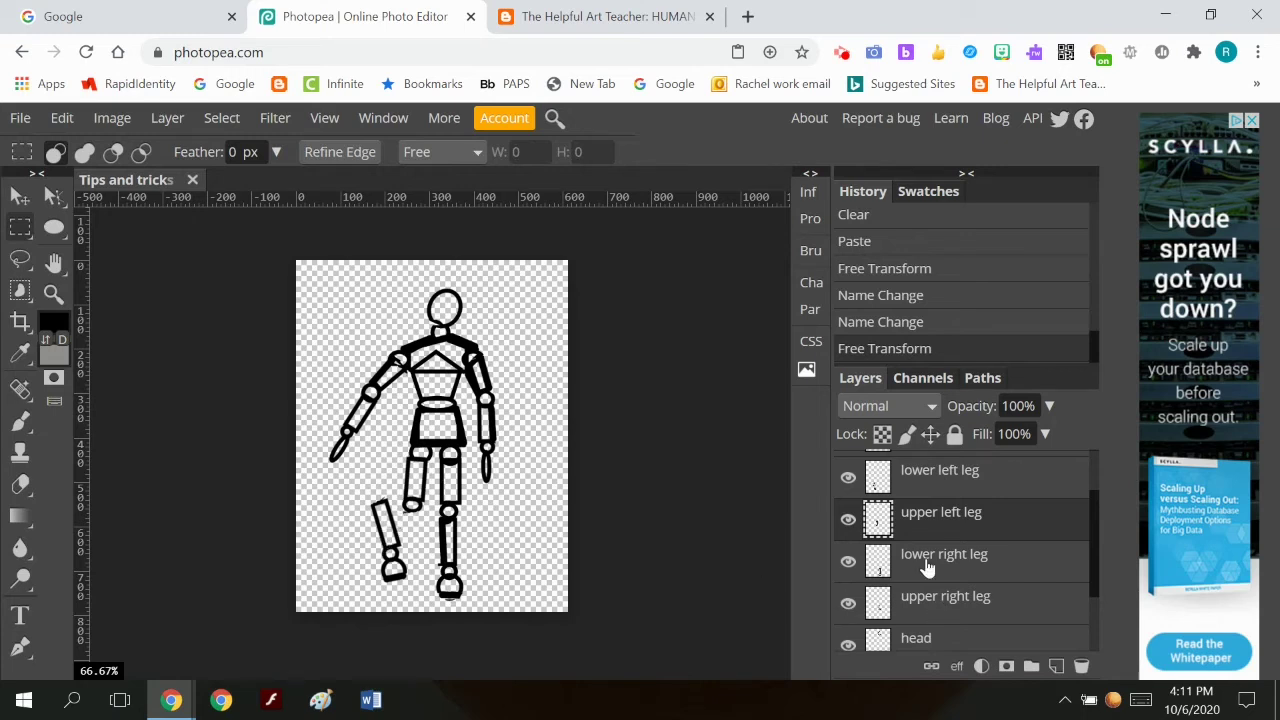
Step: Free Transform the lower left leg layer, moving it under the left knee and rotating it about 13.6° clockwise
left_click(940, 478)
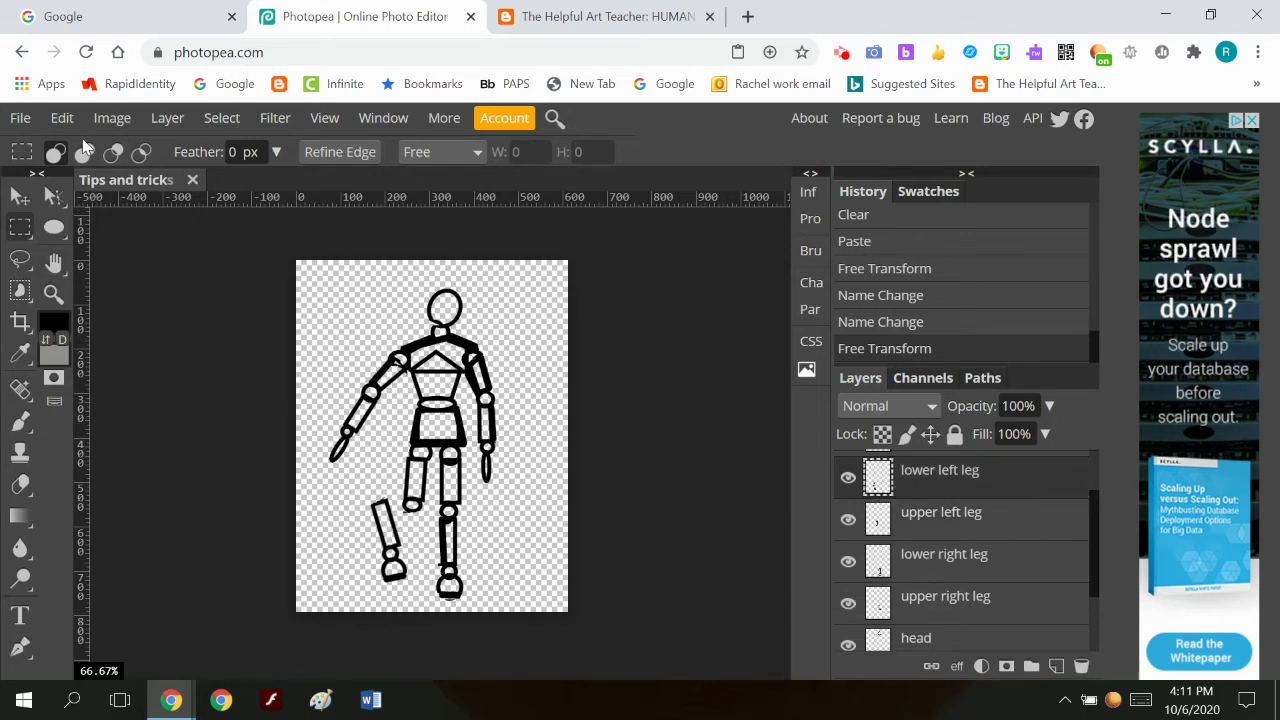
left_click(62, 118)
left_click(191, 577)
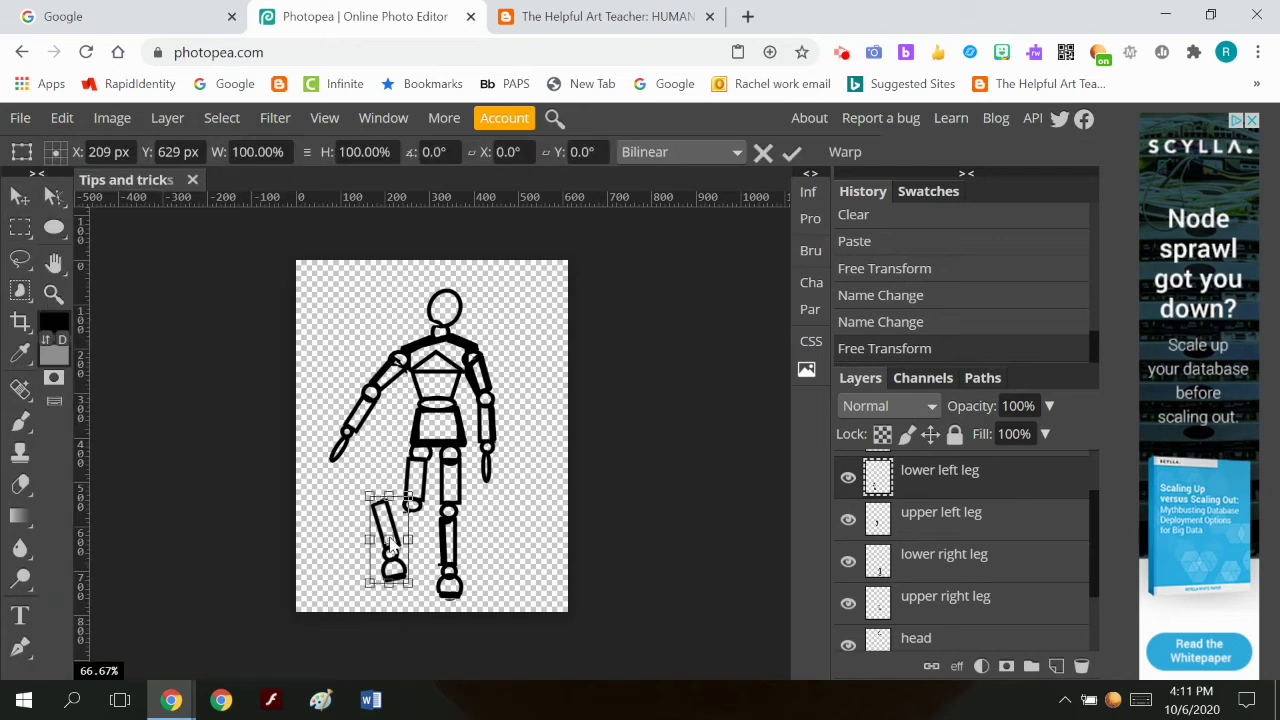
left_click_drag(398, 536, 430, 551)
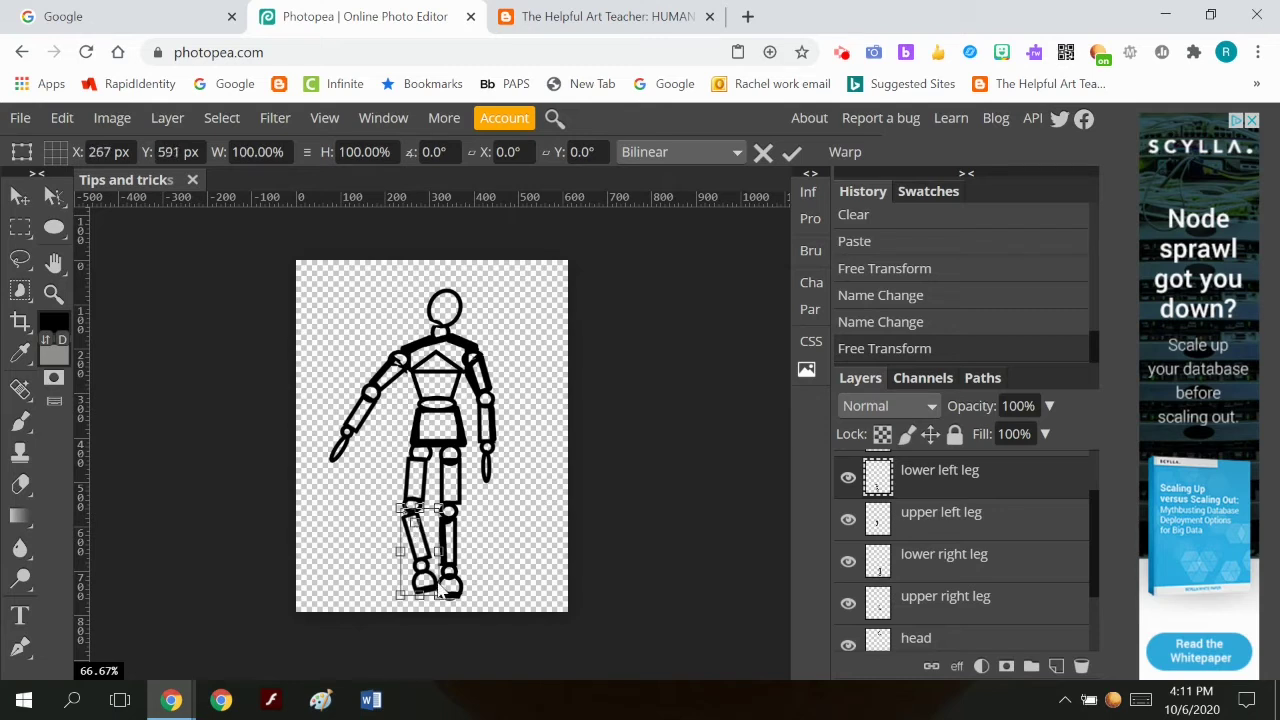
left_click_drag(449, 593, 438, 600)
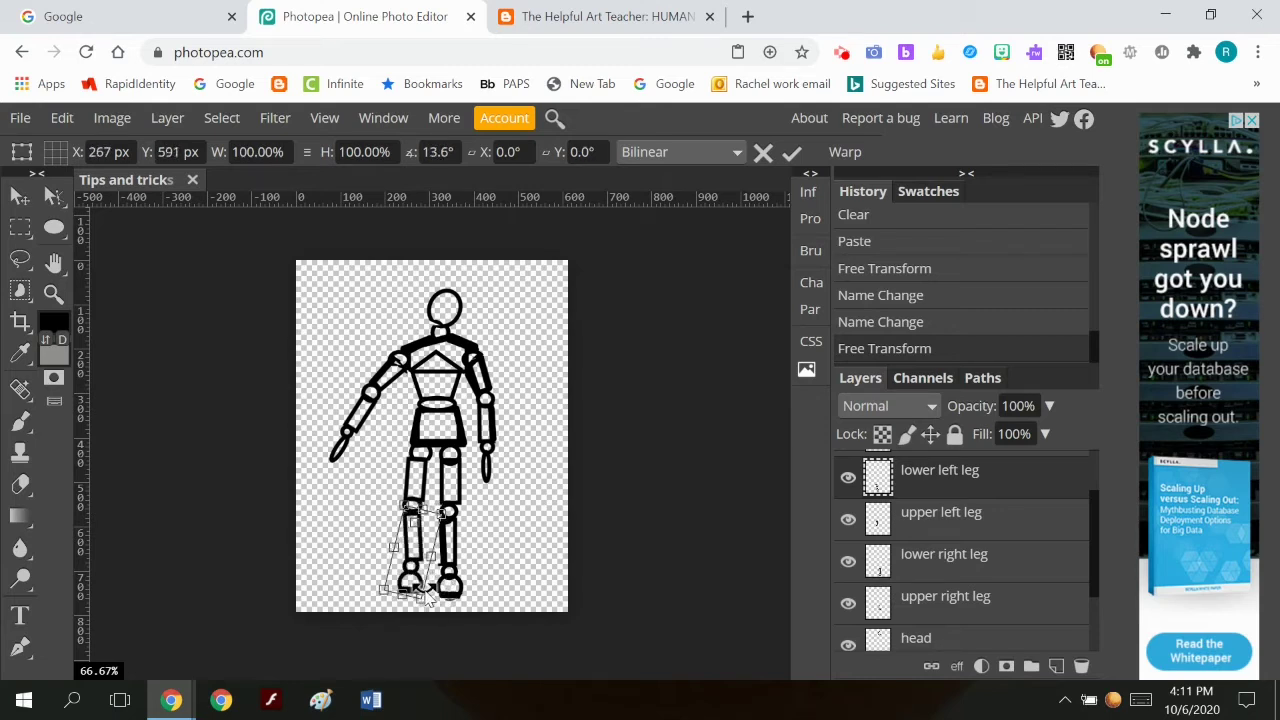
left_click(791, 151)
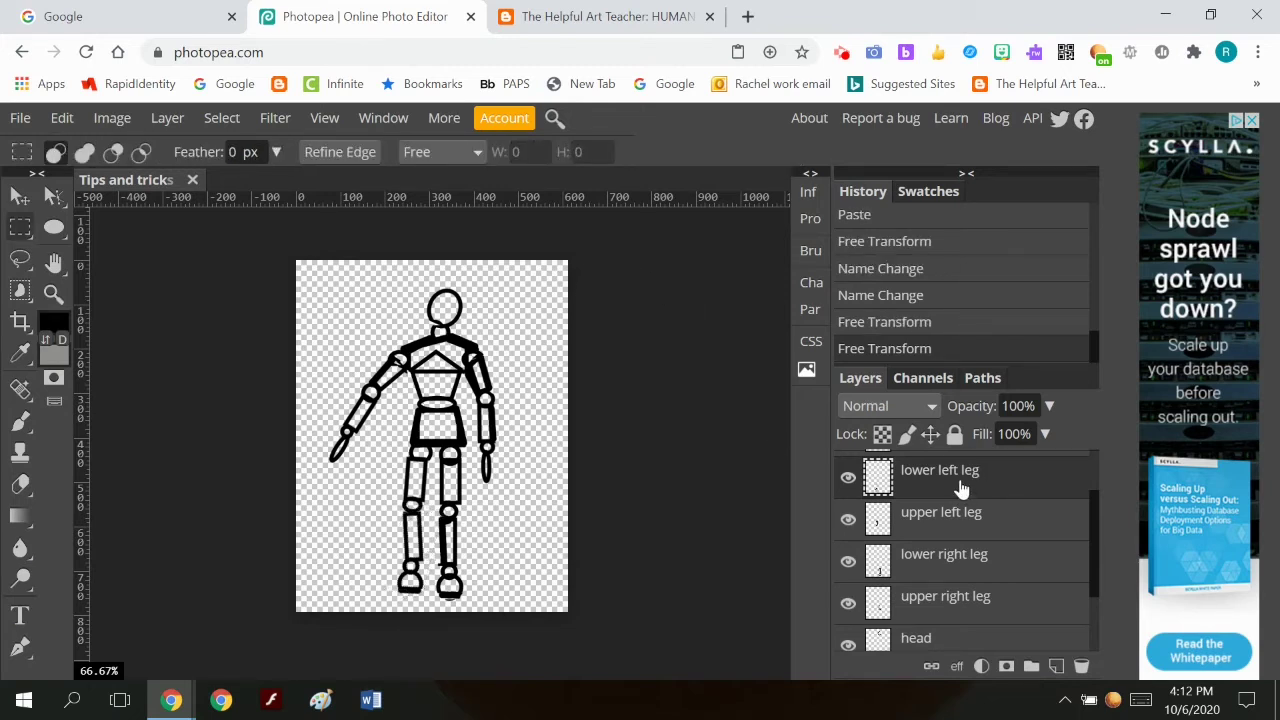
Step: Export the standing figure as a PNG file
scroll(960, 487, "up", 2)
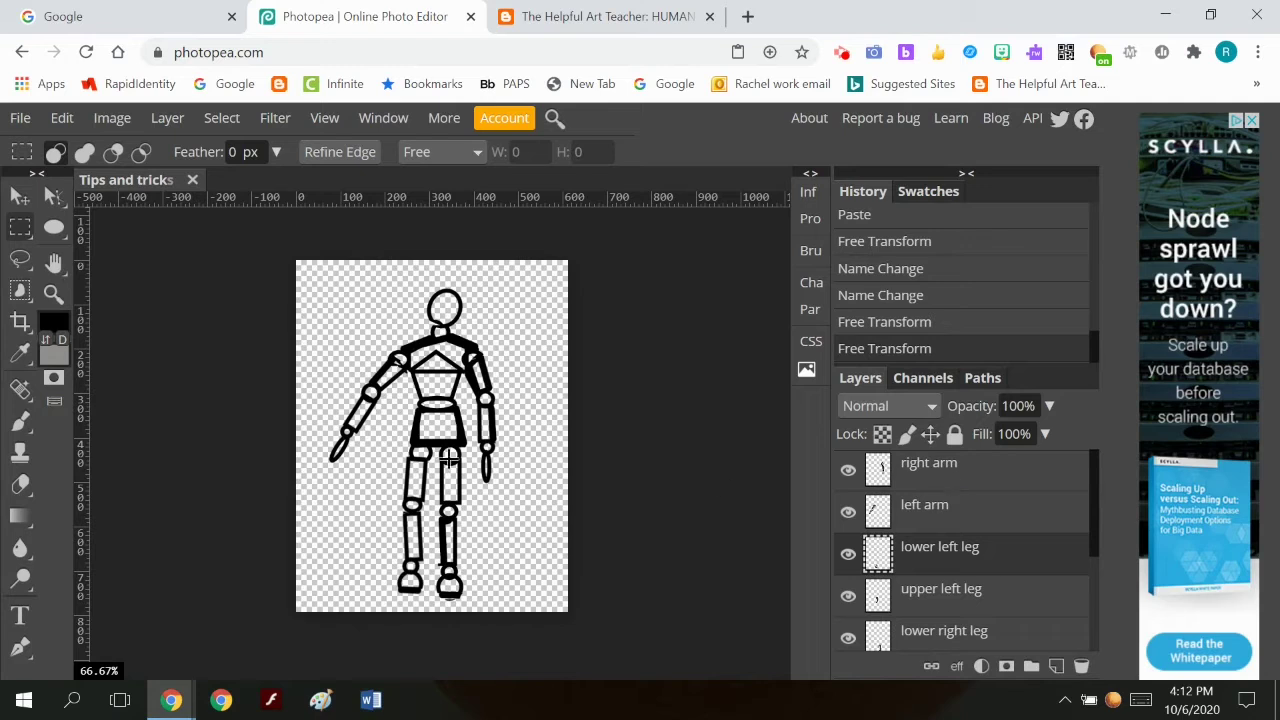
left_click(20, 118)
mouse_move(80, 409)
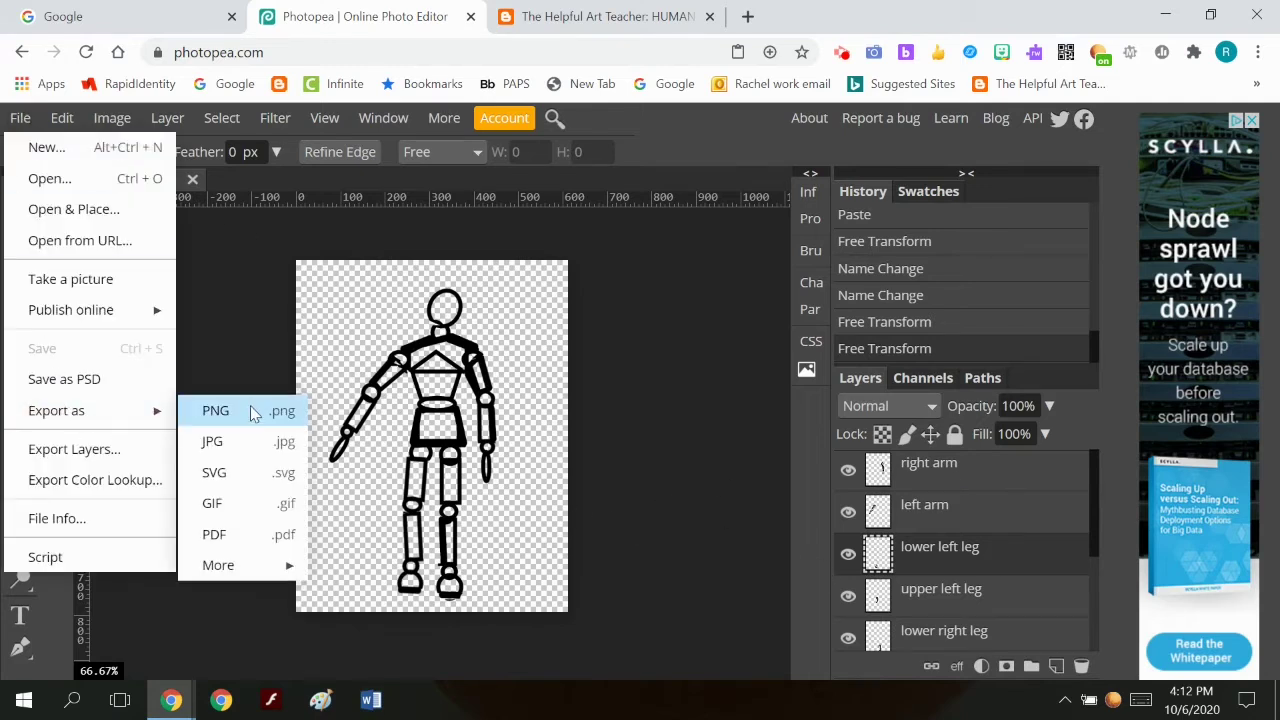
left_click(250, 405)
left_click(660, 377)
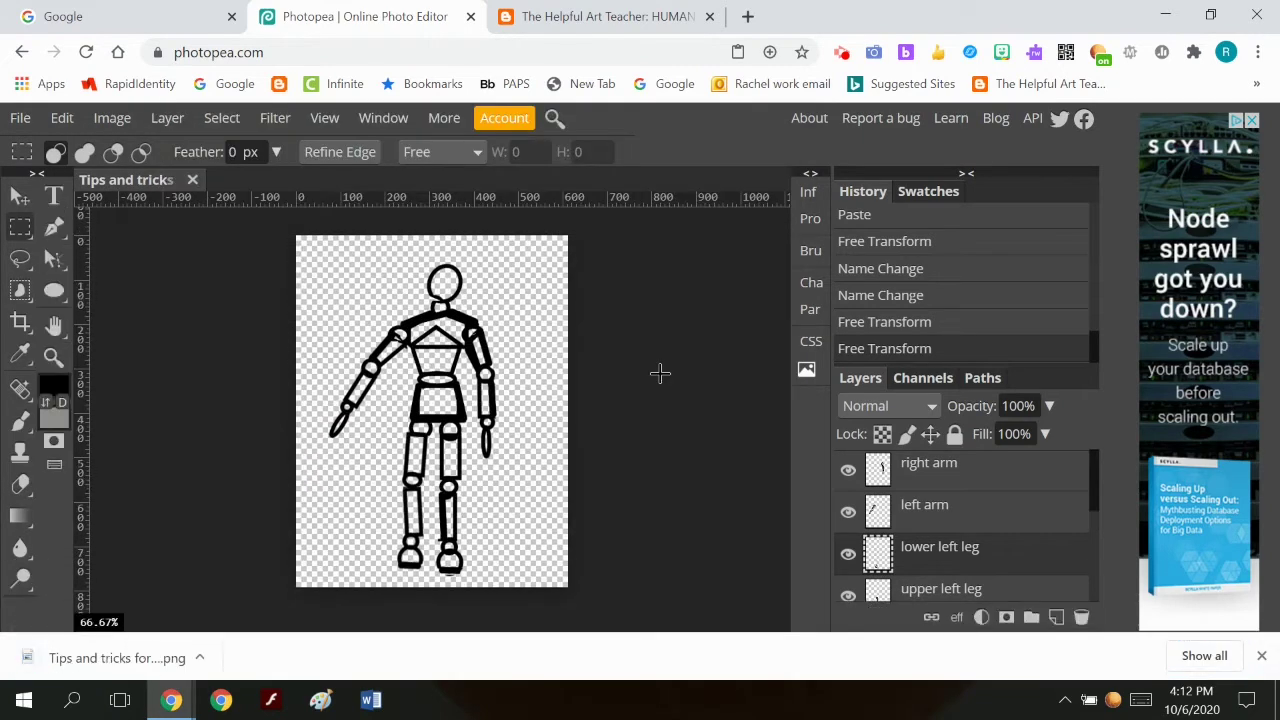
Step: Resize the image to 300 DPI and a height of 4 inches, keeping its proportions
left_click(112, 118)
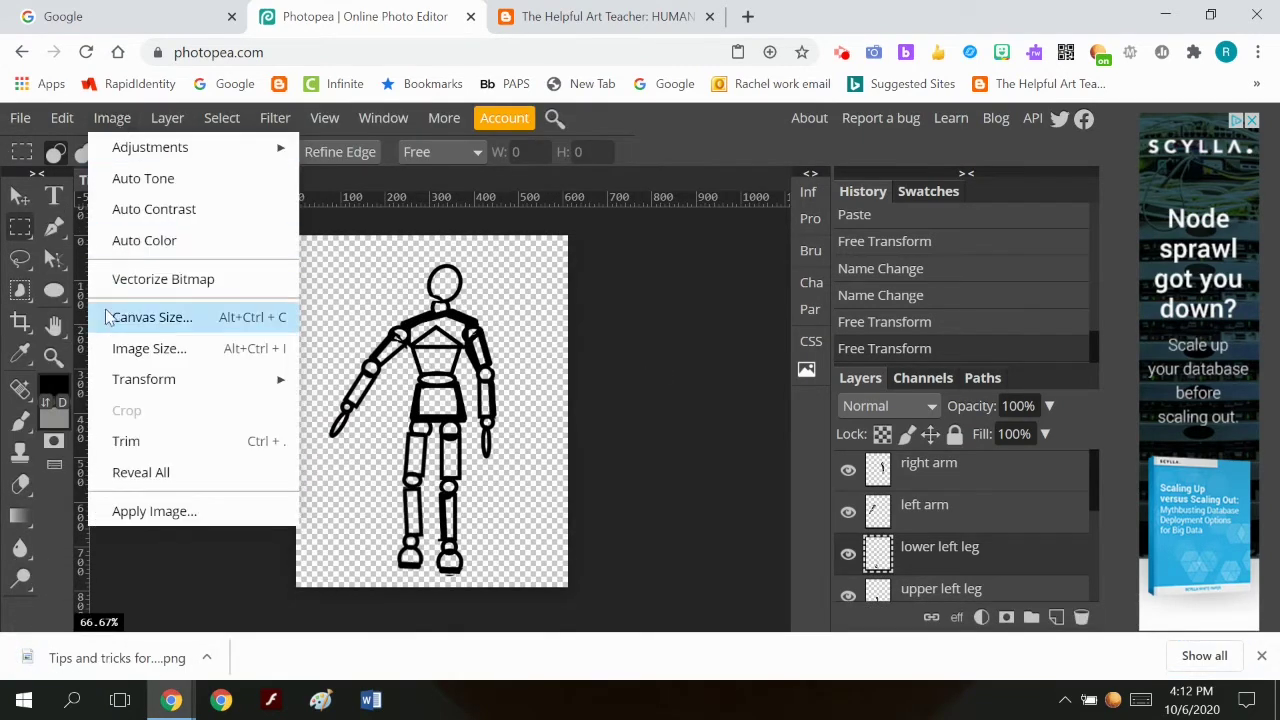
left_click(150, 348)
left_click(262, 381)
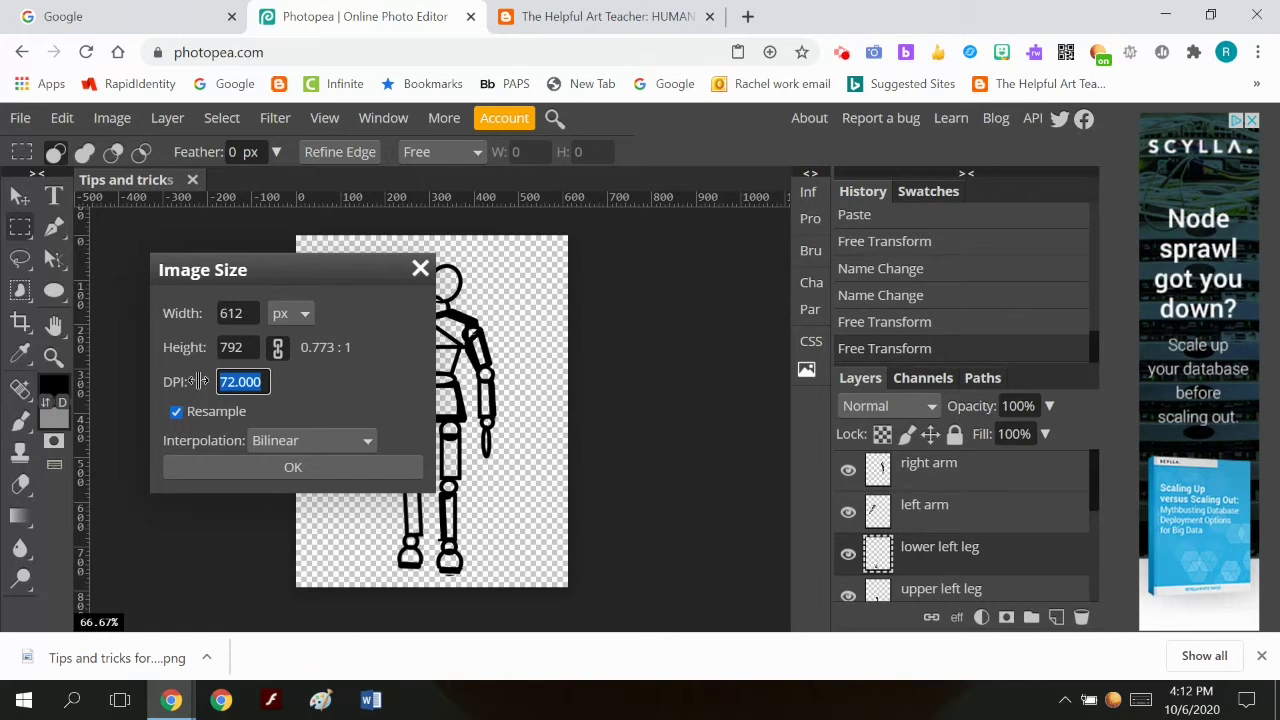
type("3")
left_click(290, 314)
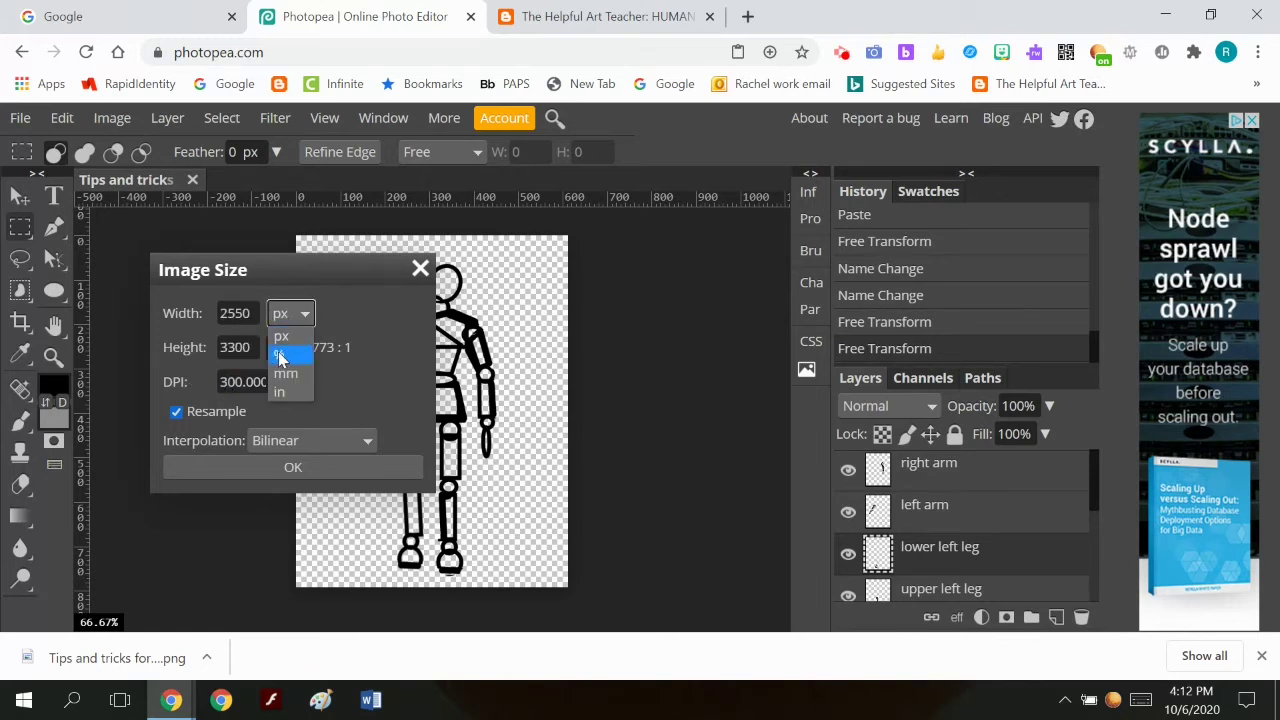
left_click(300, 350)
left_click_drag(256, 343, 217, 337)
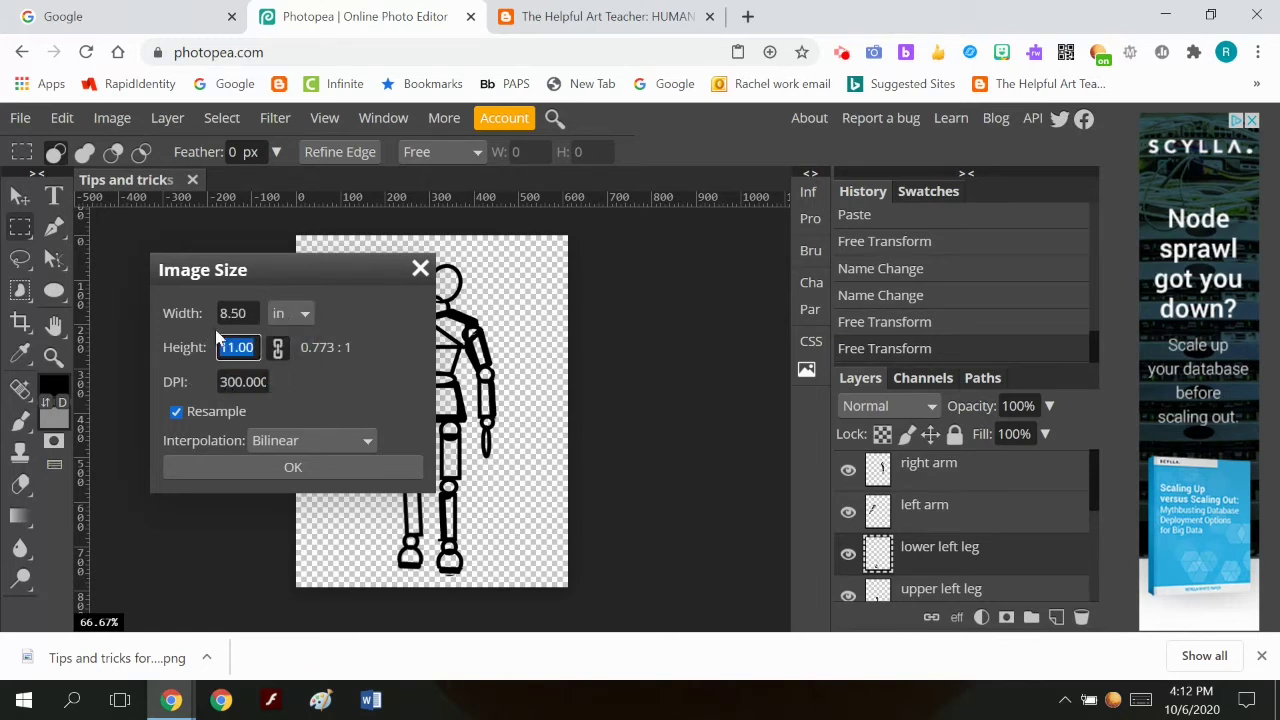
type("4")
left_click(292, 467)
Step: Export the resized figure as another PNG file
left_click(53, 356)
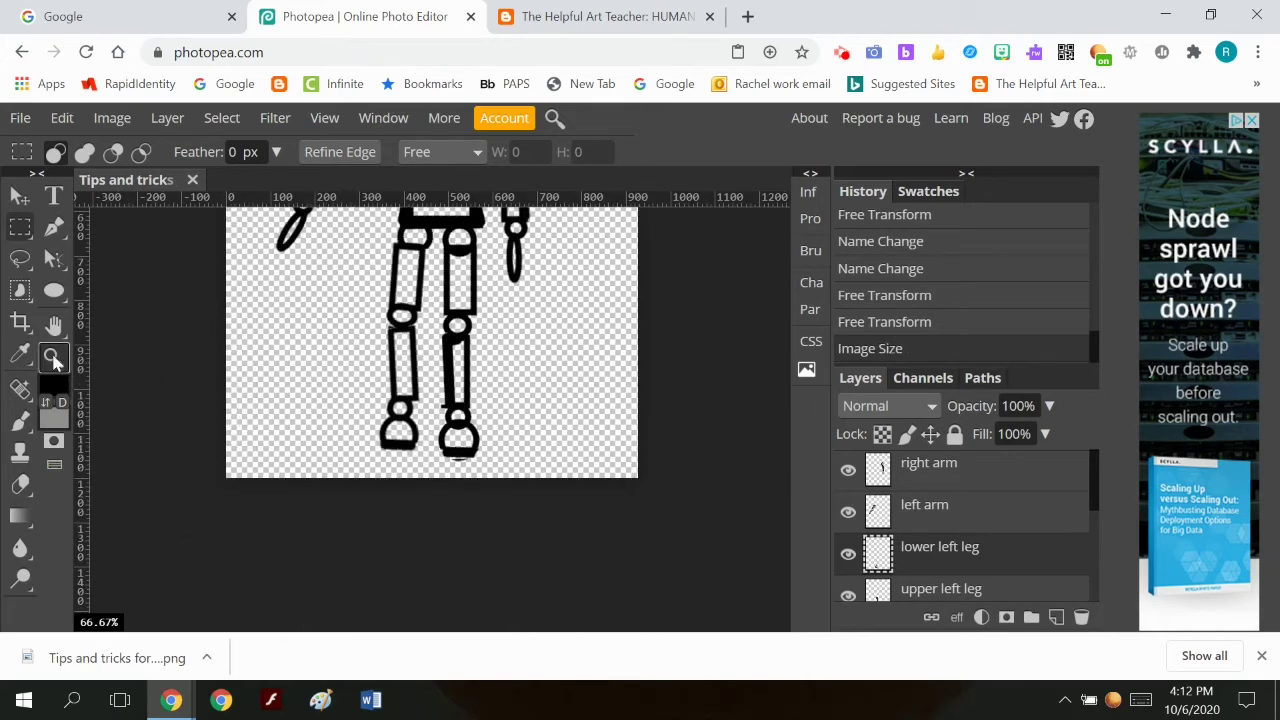
left_click(84, 152)
left_click(325, 270)
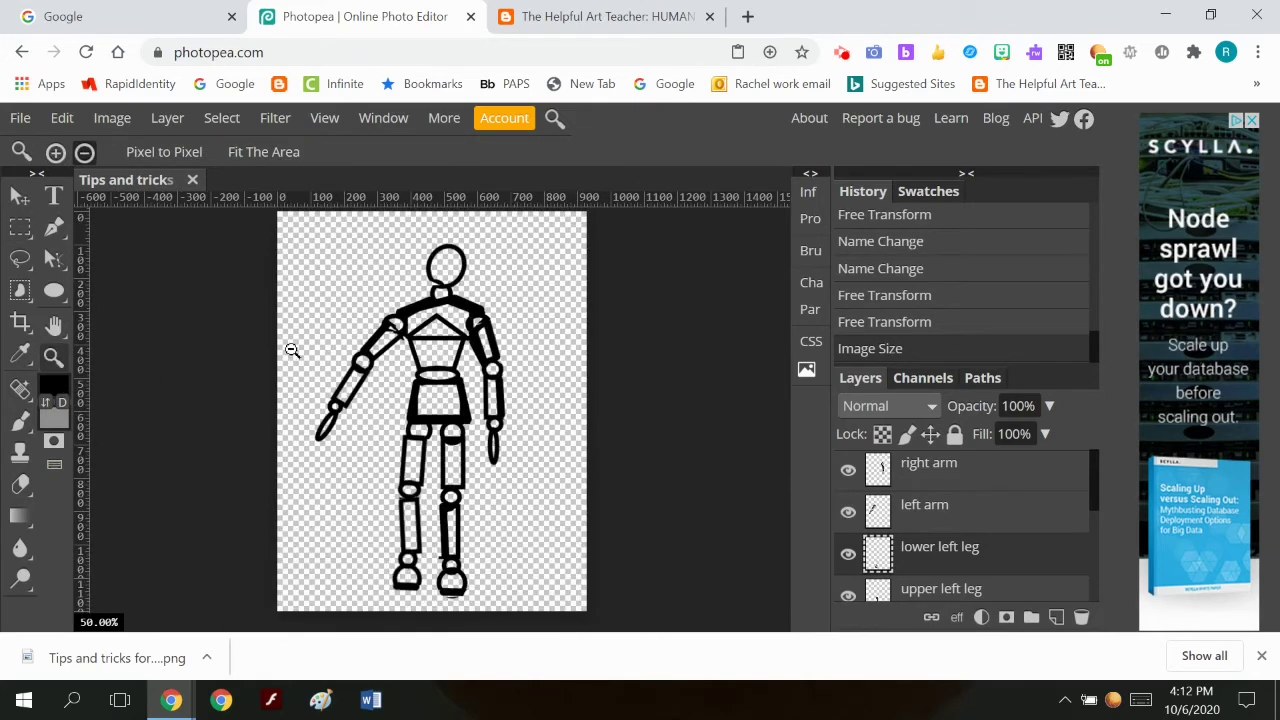
left_click(20, 117)
mouse_move(60, 410)
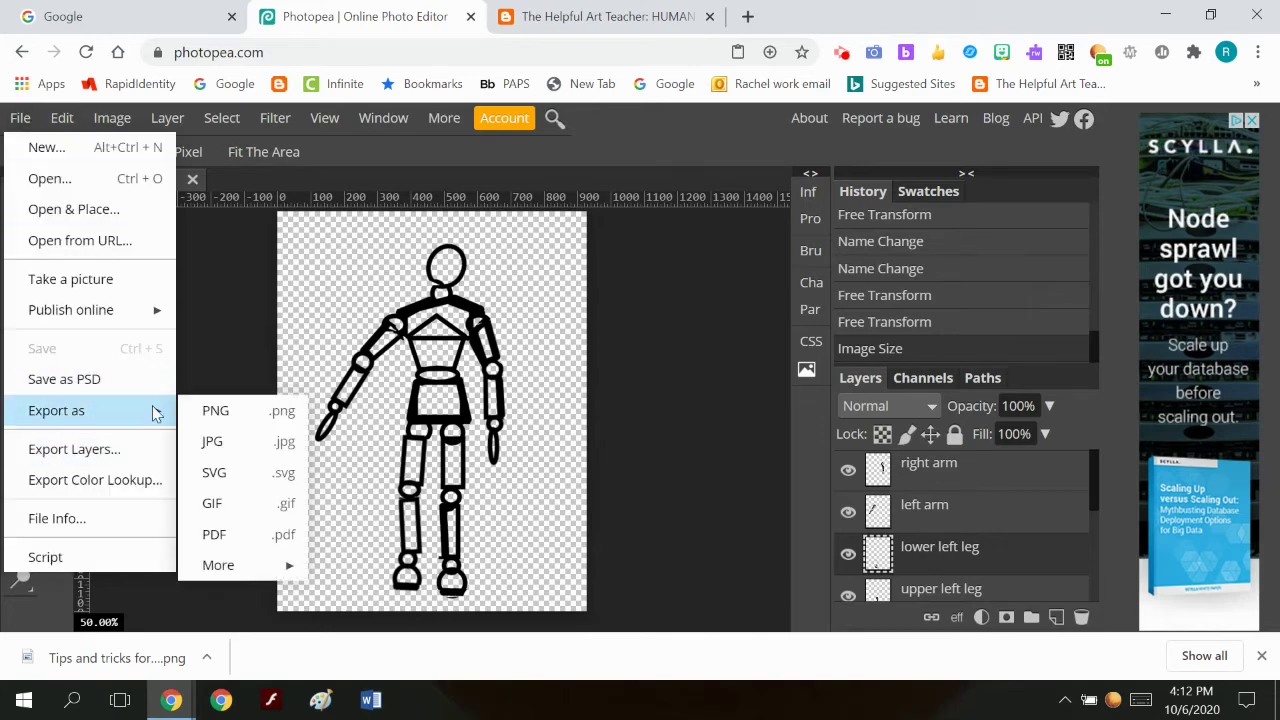
left_click(215, 411)
left_click(786, 380)
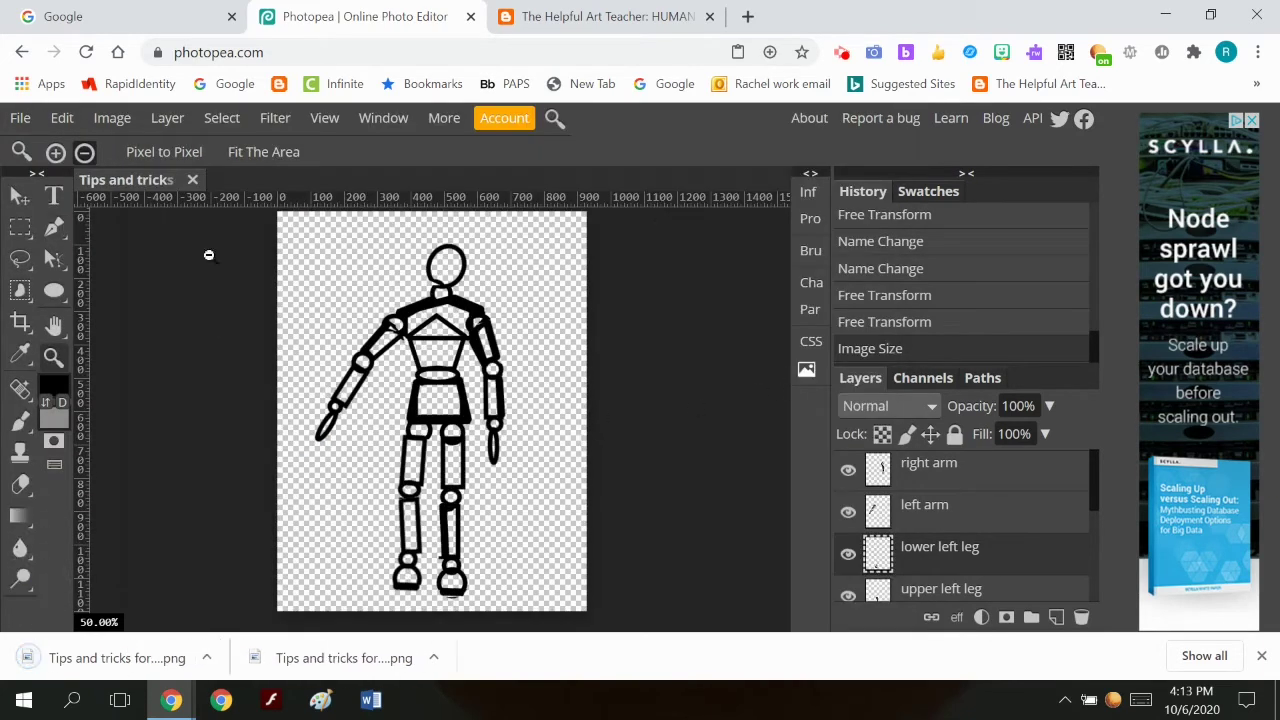
Step: Free Transform the right arm layer, rotating the arm outward about the shoulder, away from the body
left_click(935, 484)
left_click(64, 119)
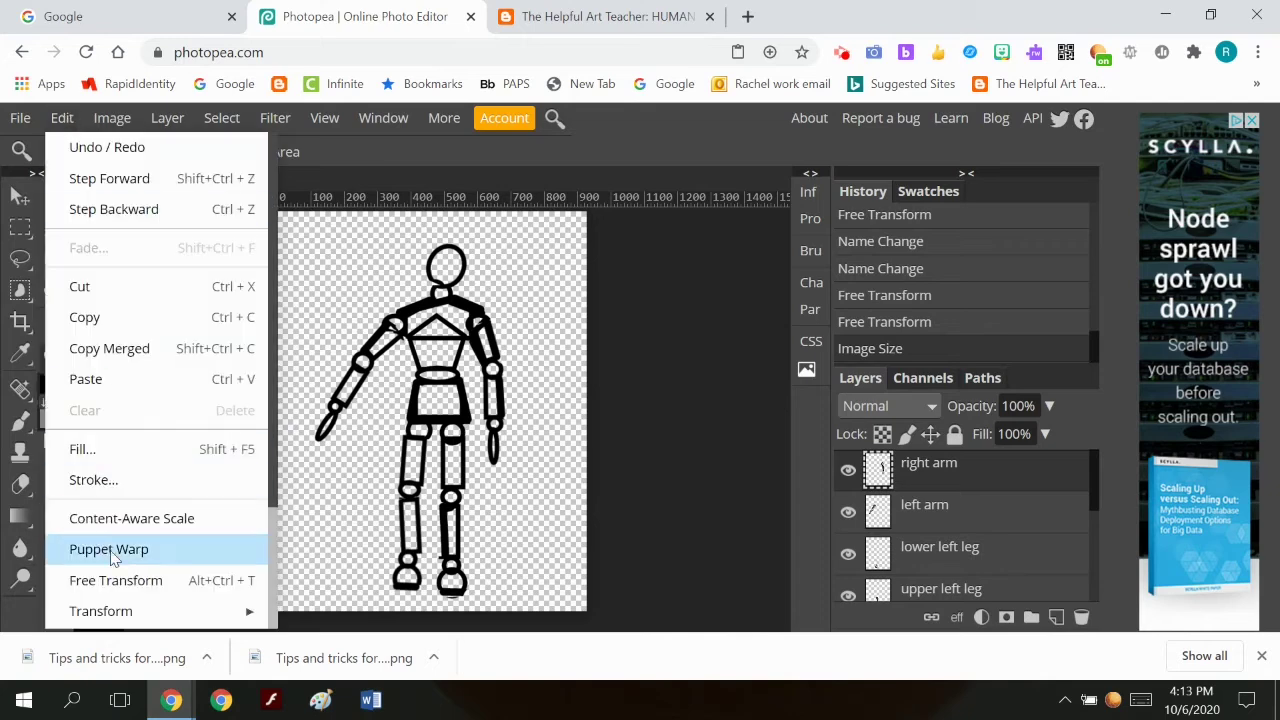
left_click(117, 584)
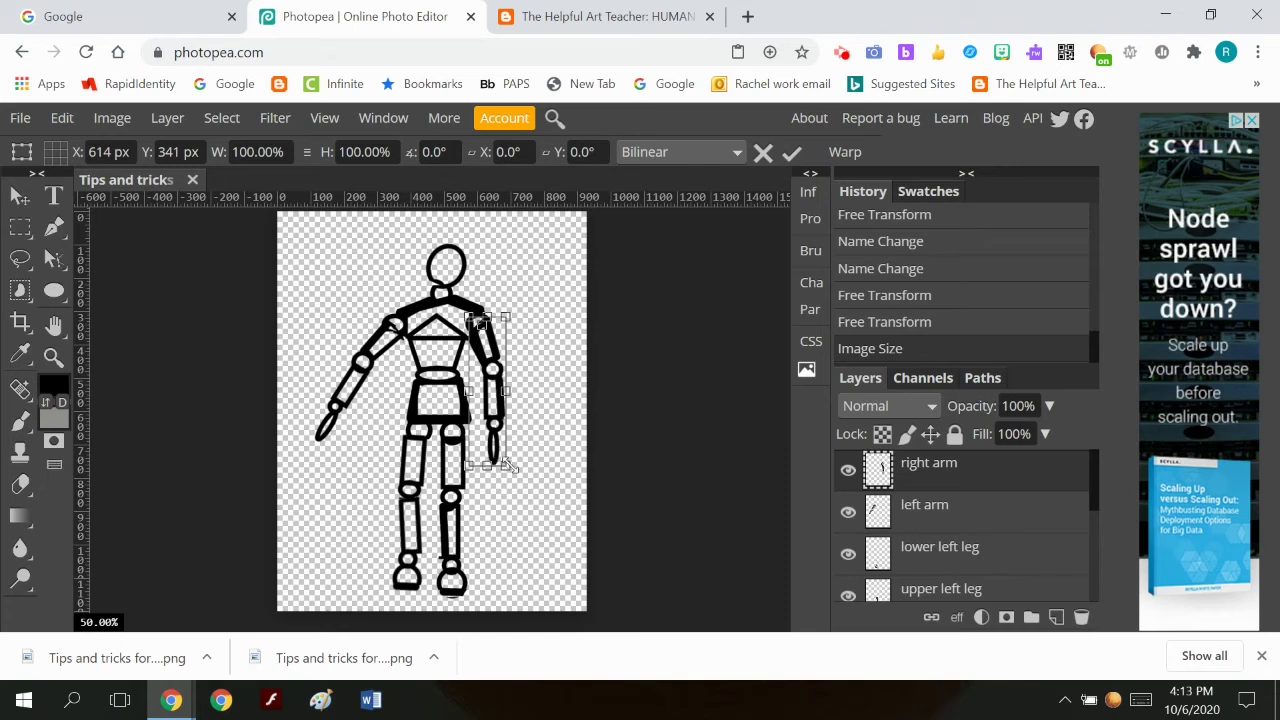
left_click_drag(509, 463, 560, 436)
left_click(791, 152)
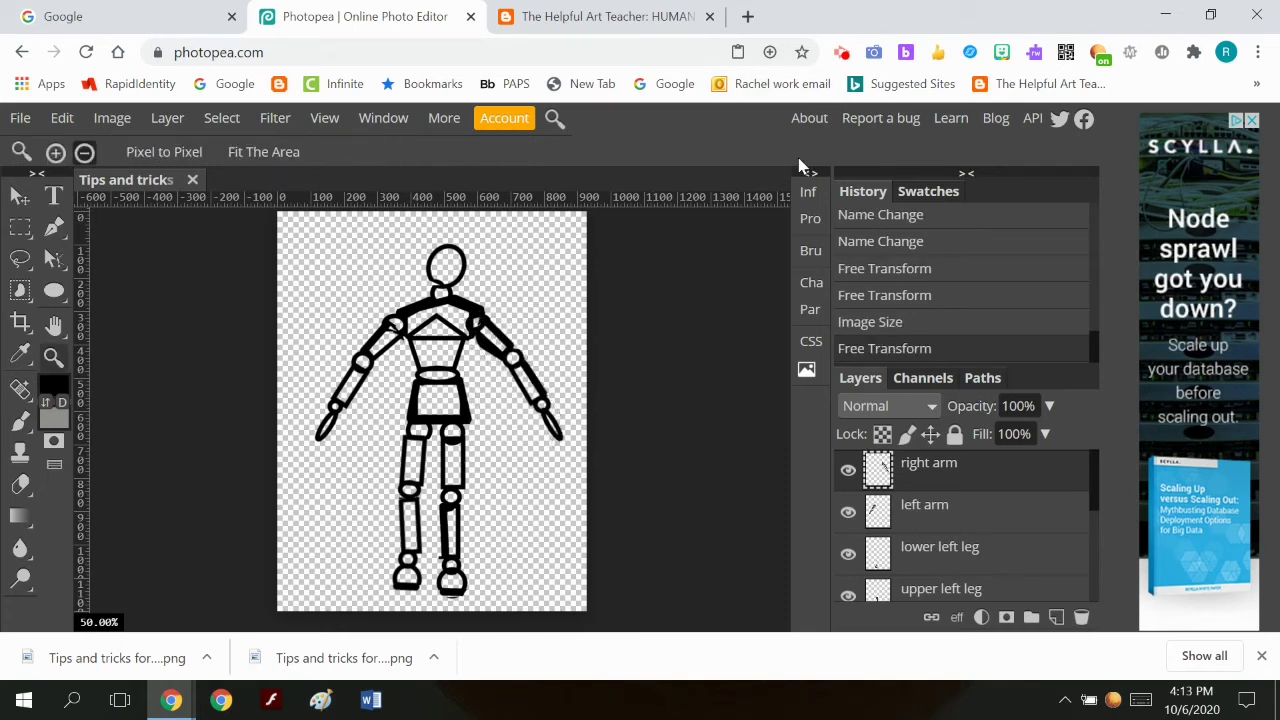
Step: Export the pose with the right arm swung outward as a PNG file
left_click(36, 119)
mouse_move(100, 410)
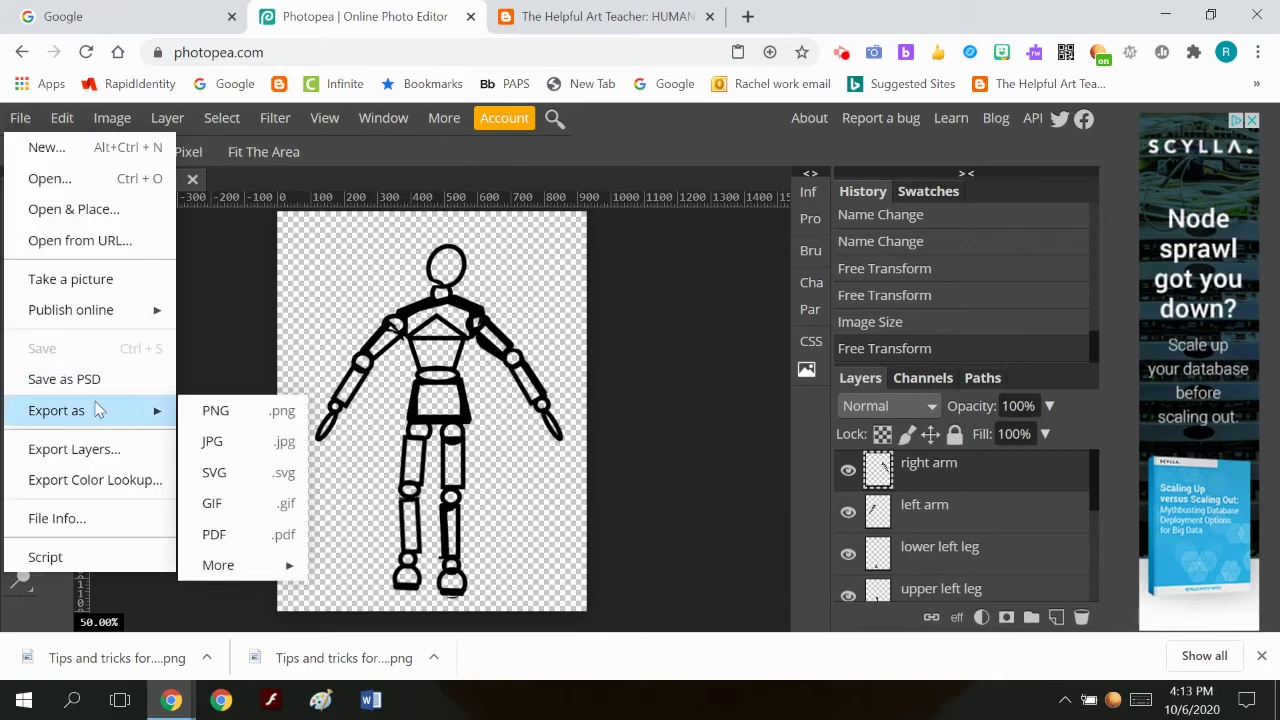
left_click(213, 412)
left_click(788, 372)
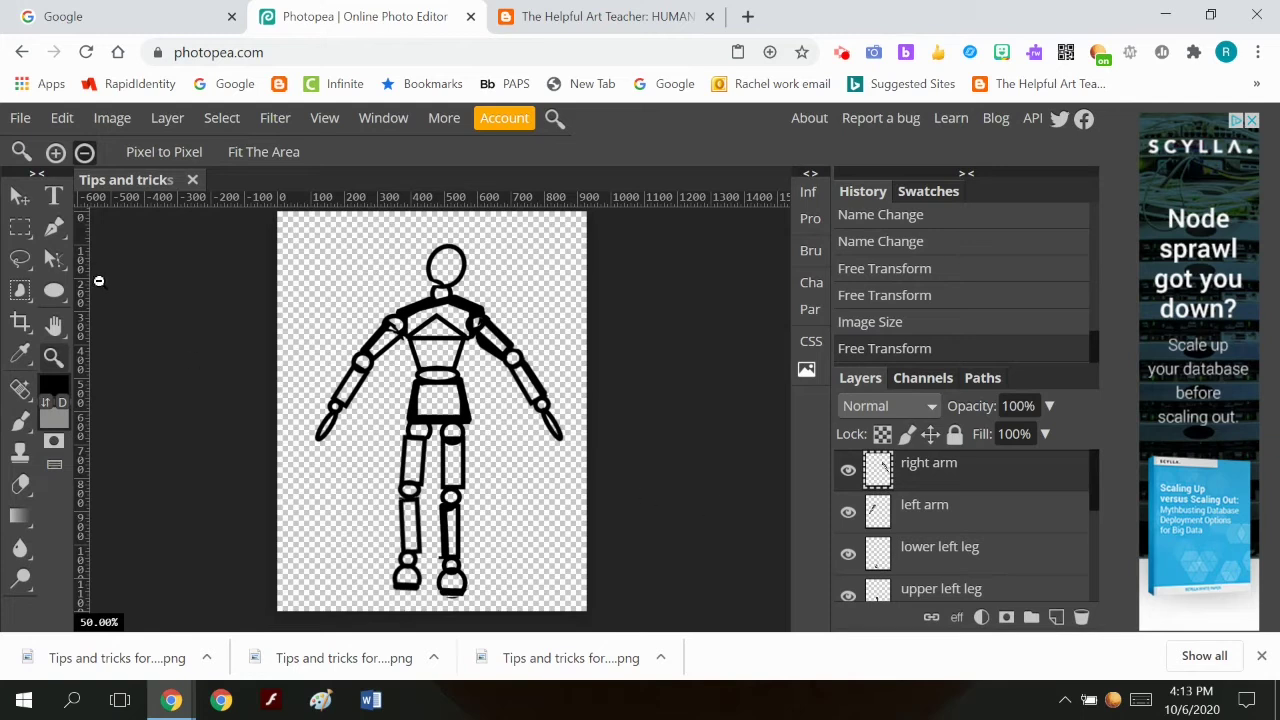
Step: Lasso the right forearm and hand below the elbow, then cut and paste them onto their own layer
left_click(20, 258)
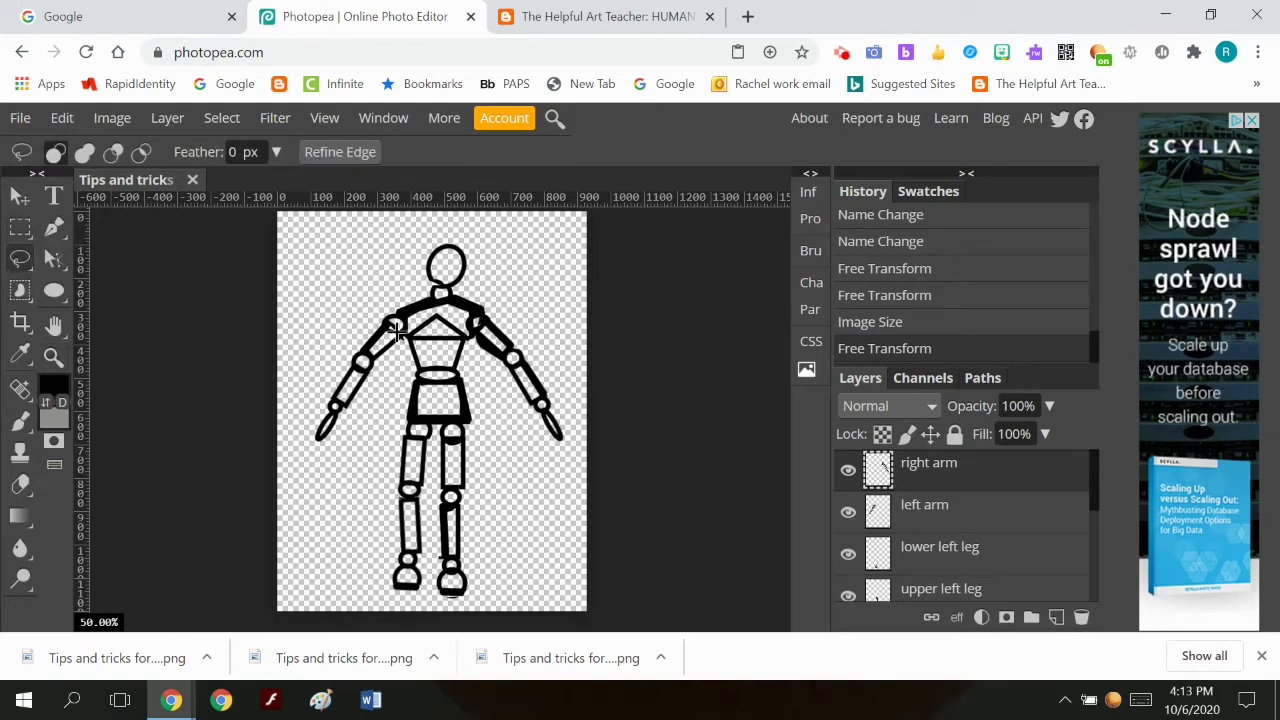
mouse_move(522, 360)
left_mouse_down()
mouse_move(513, 463)
mouse_move(544, 489)
mouse_move(563, 477)
mouse_move(566, 393)
mouse_move(522, 358)
left_mouse_up()
left_click(62, 118)
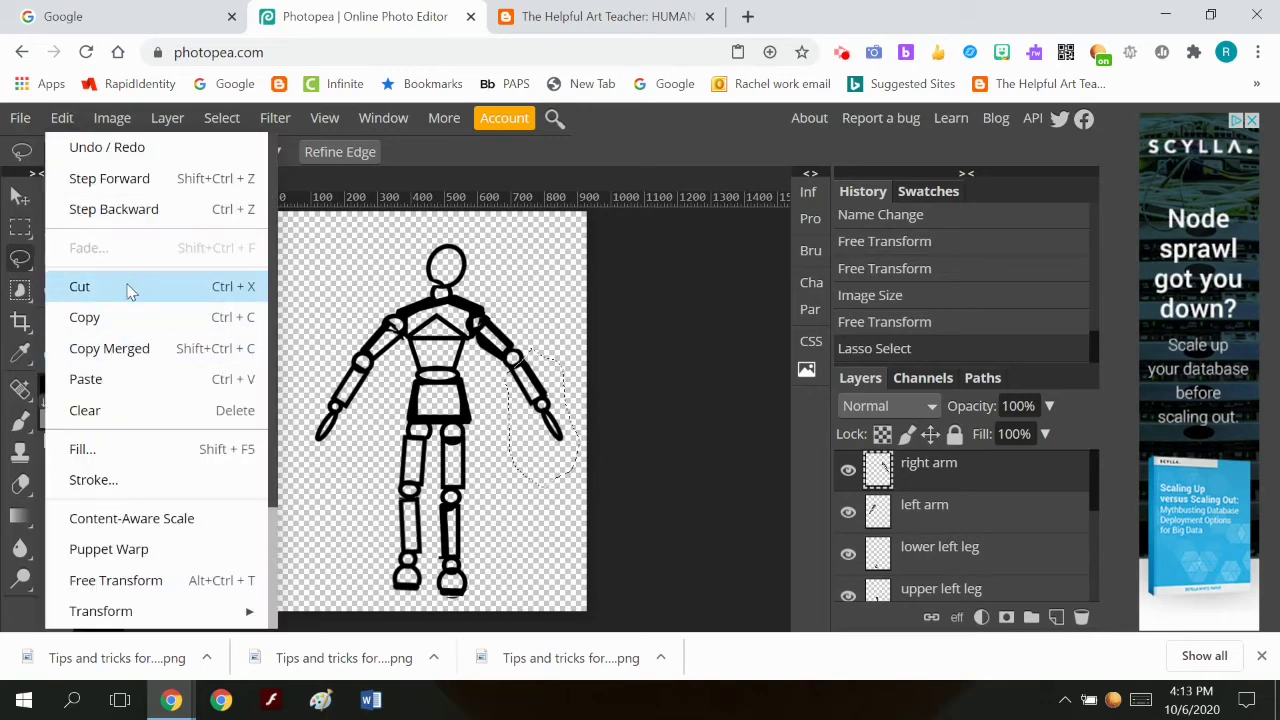
left_click(128, 288)
left_click(62, 118)
left_click(110, 380)
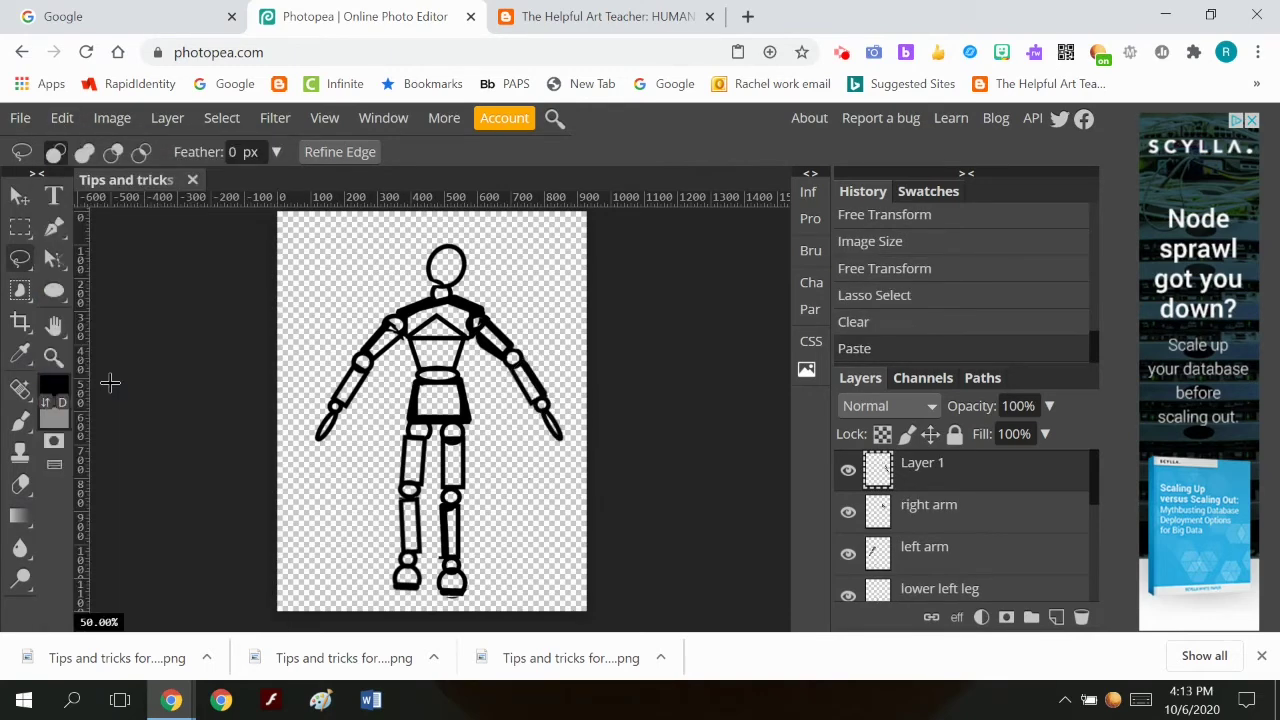
Step: Rename the pasted forearm's layer as "right lower arm"
double_click(941, 475)
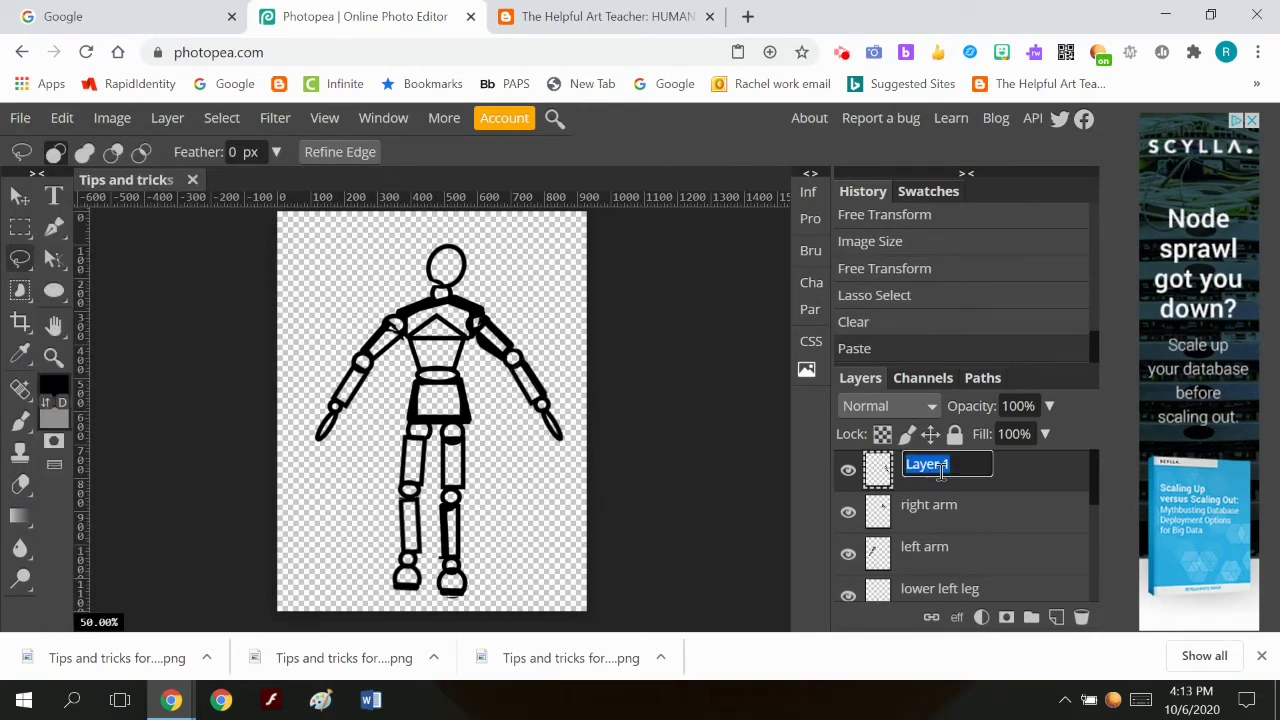
type("ri")
type("ght lower arm")
key("Return")
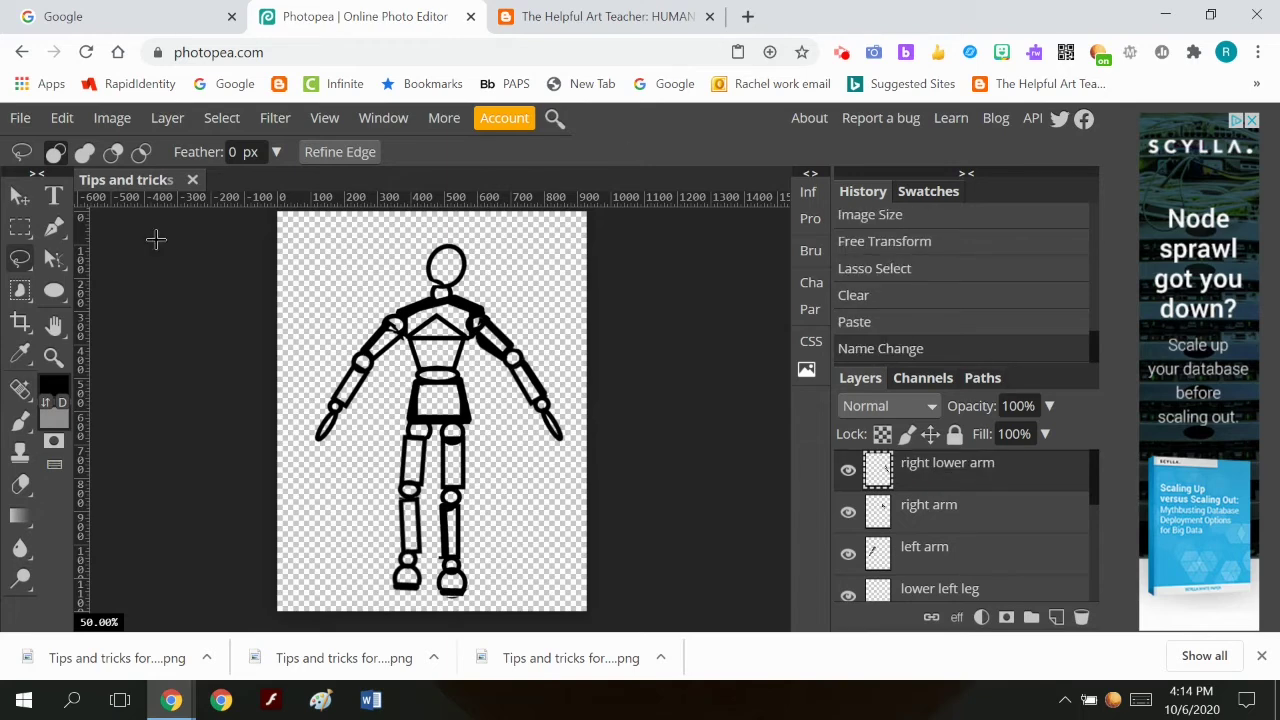
Step: Free Transform the right lower arm with its pivot at the elbow, rotating it clockwise so the forearm hangs nearly vertical
left_click(62, 117)
left_click(100, 581)
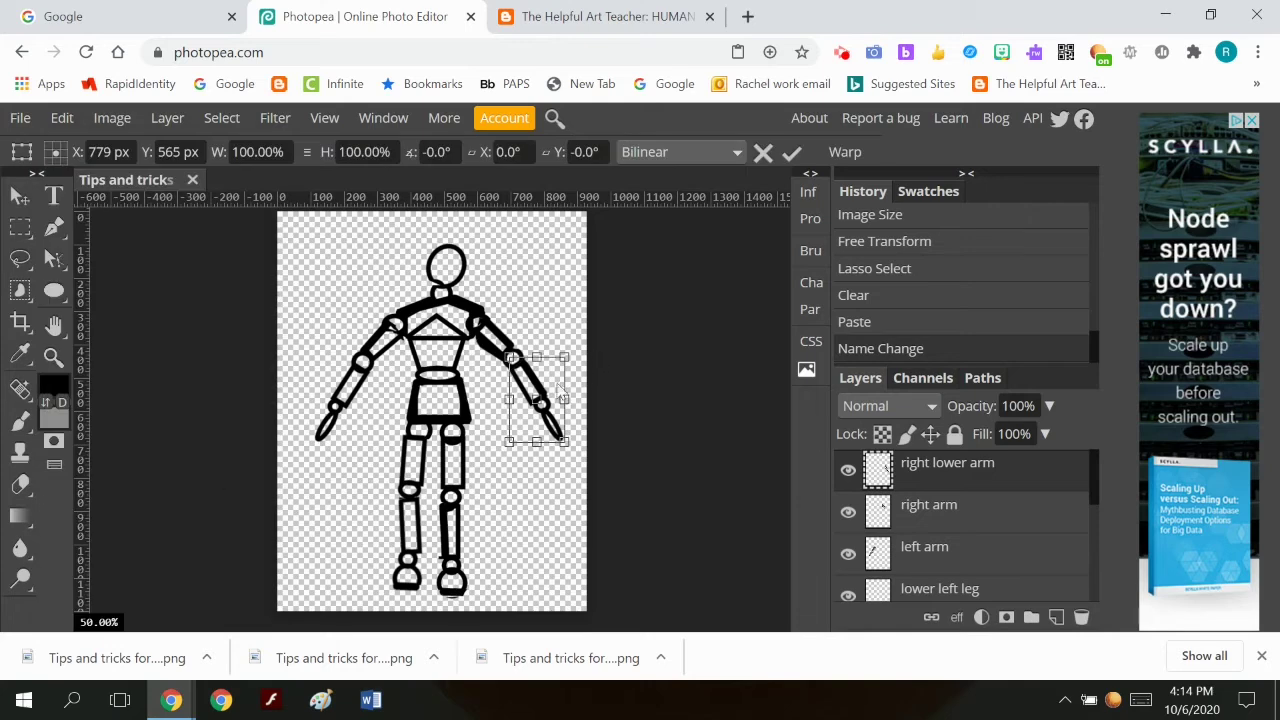
left_click_drag(537, 400, 525, 363)
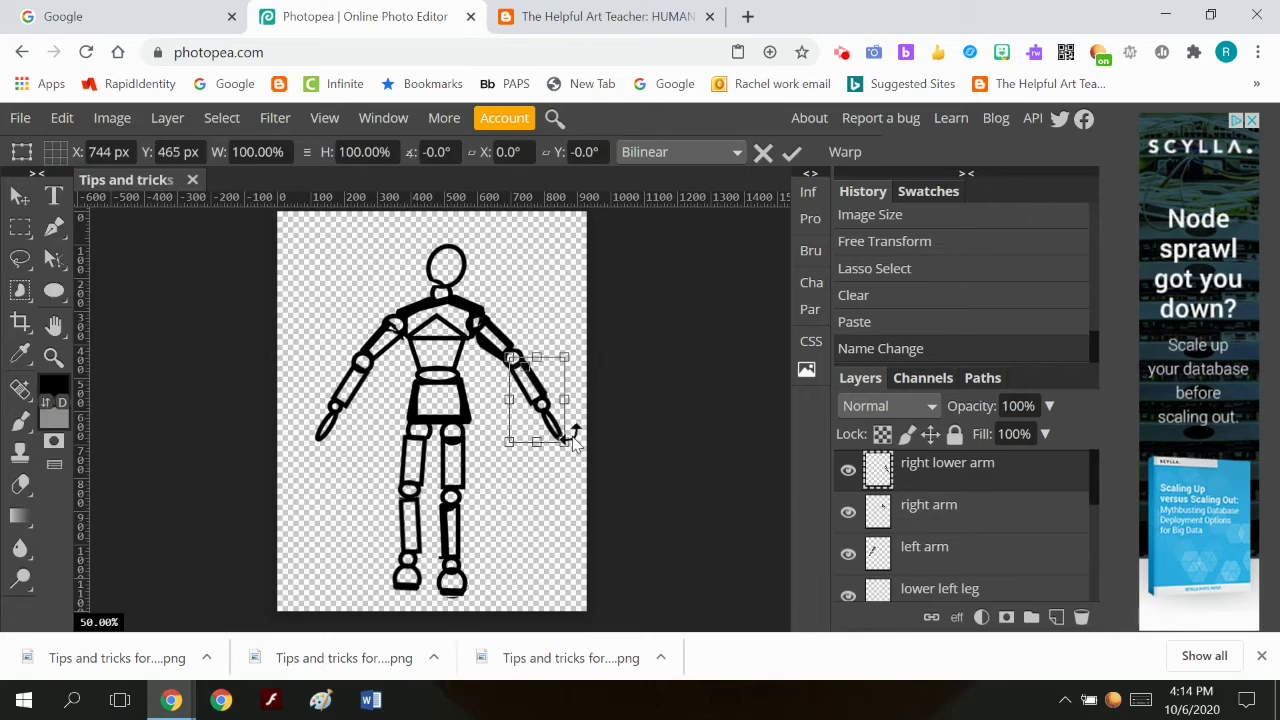
left_click_drag(568, 445, 543, 470)
left_click(791, 151)
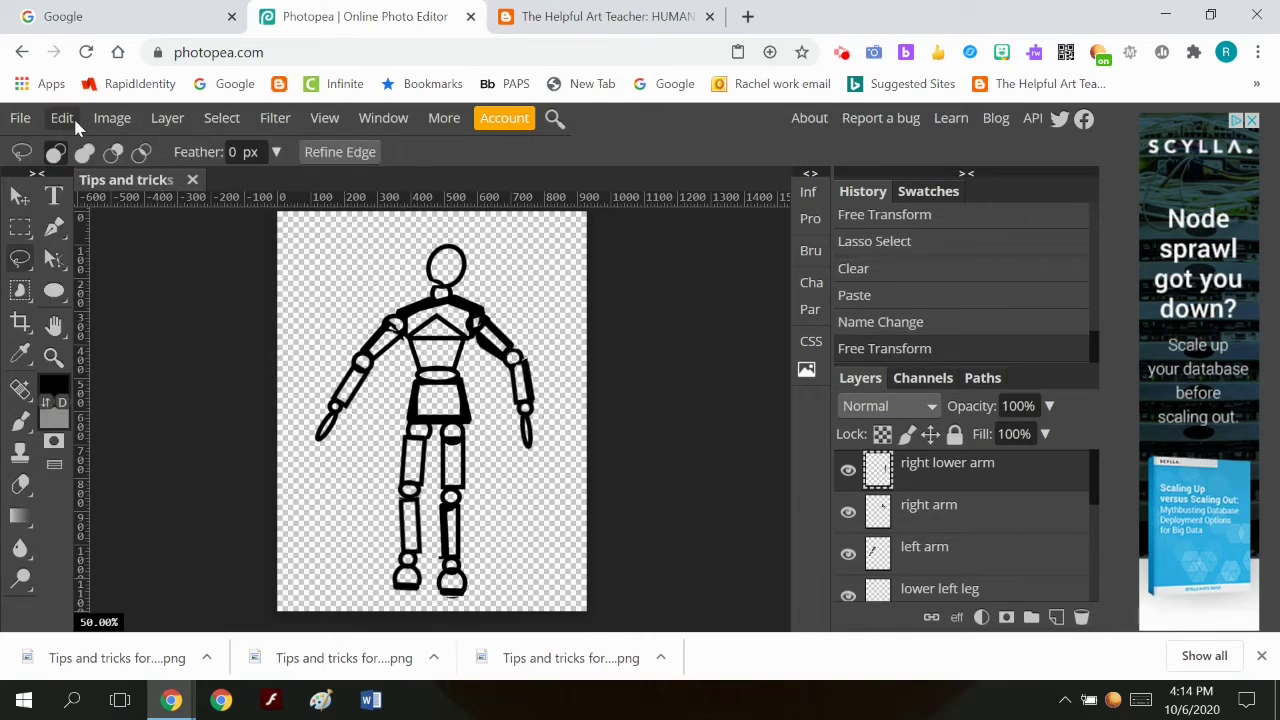
Step: Export the pose with the bent right elbow as a PNG file
left_click(20, 117)
mouse_move(58, 418)
left_click(255, 411)
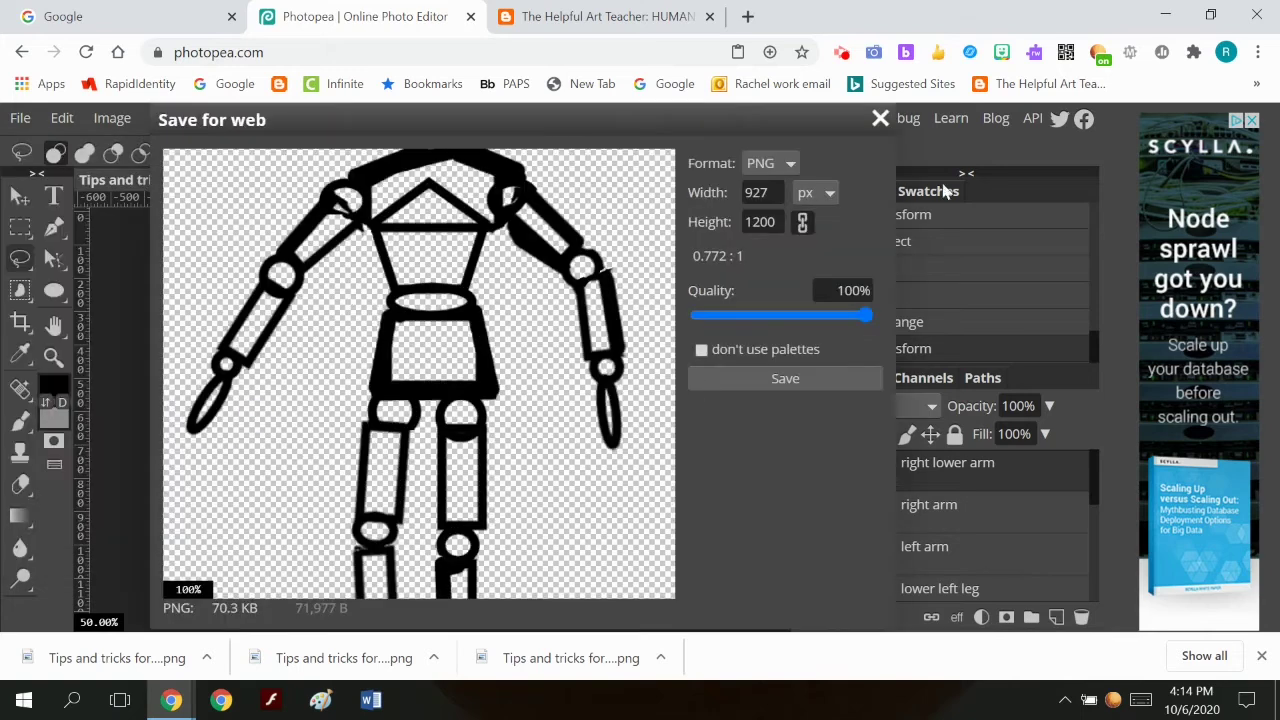
left_click(790, 378)
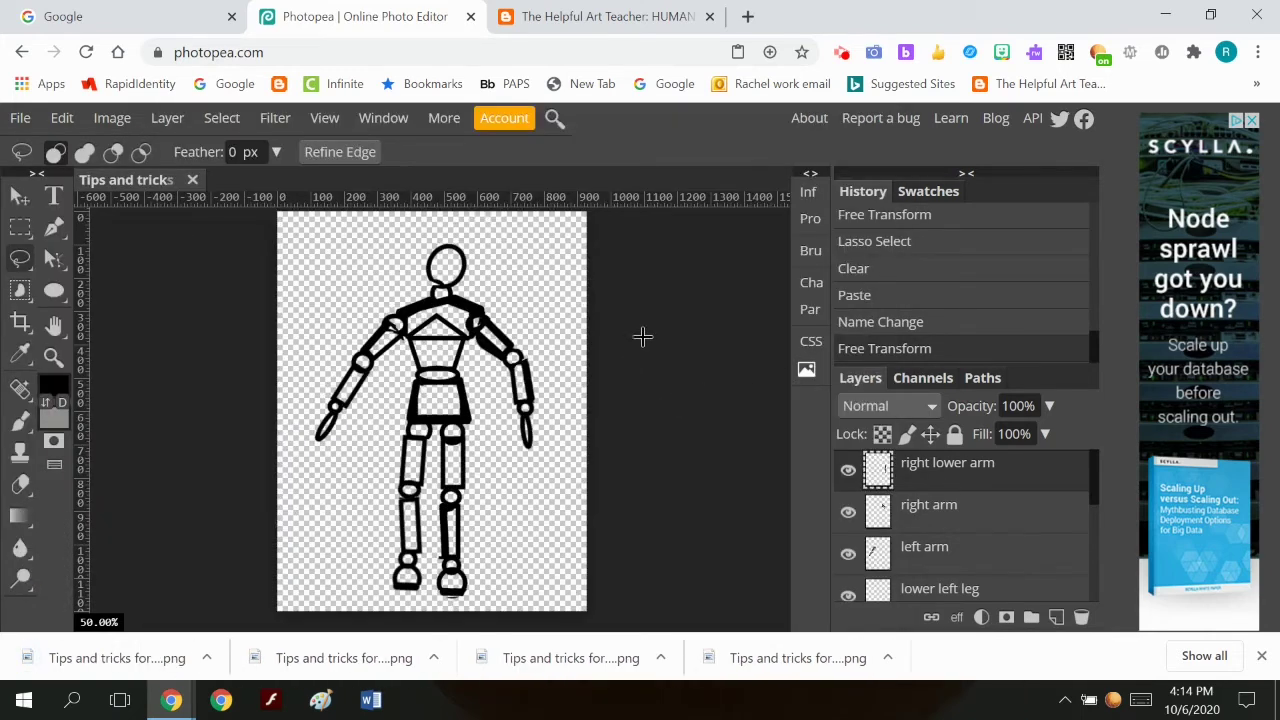
Step: Lasso the left forearm and hand below the elbow on the left arm layer, then cut and paste them onto their own layer
left_click(942, 563)
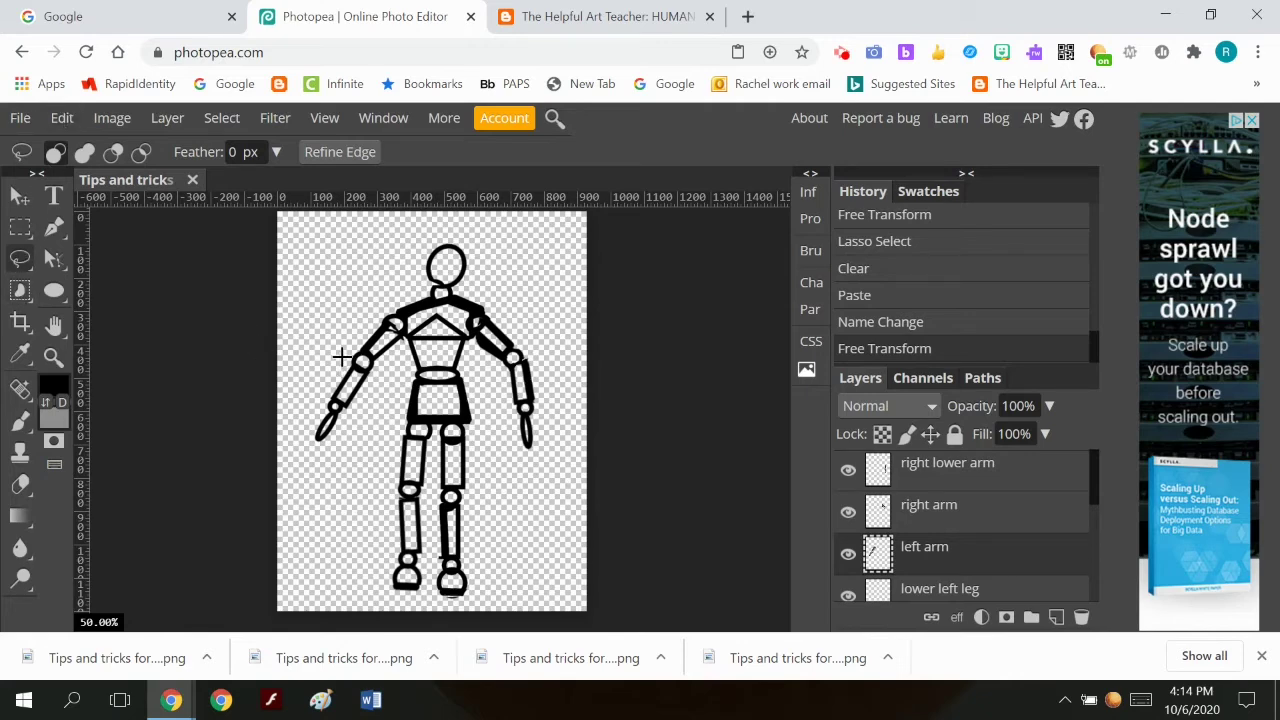
mouse_move(371, 377)
left_mouse_down()
mouse_move(303, 386)
mouse_move(340, 356)
left_mouse_up()
left_click(62, 118)
left_click(86, 285)
left_click(62, 118)
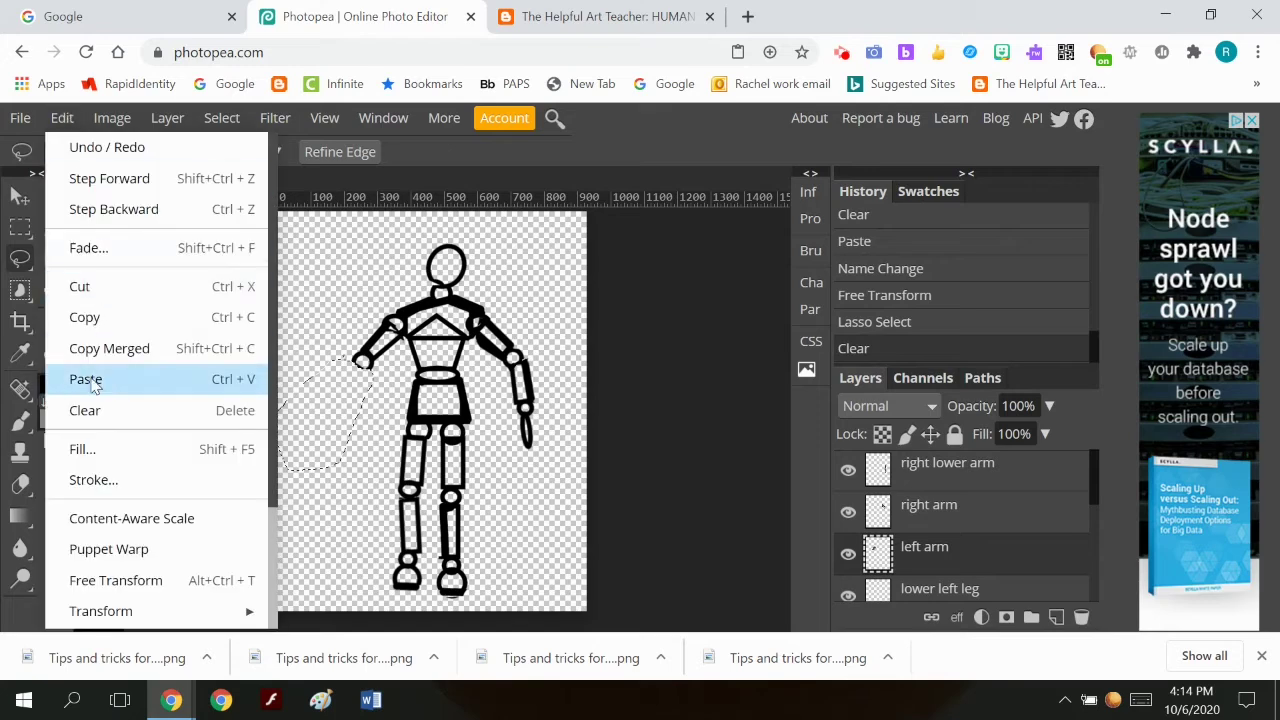
left_click(86, 379)
Step: Rename the pasted forearm's layer as "left lower arm"
double_click(946, 556)
type("le")
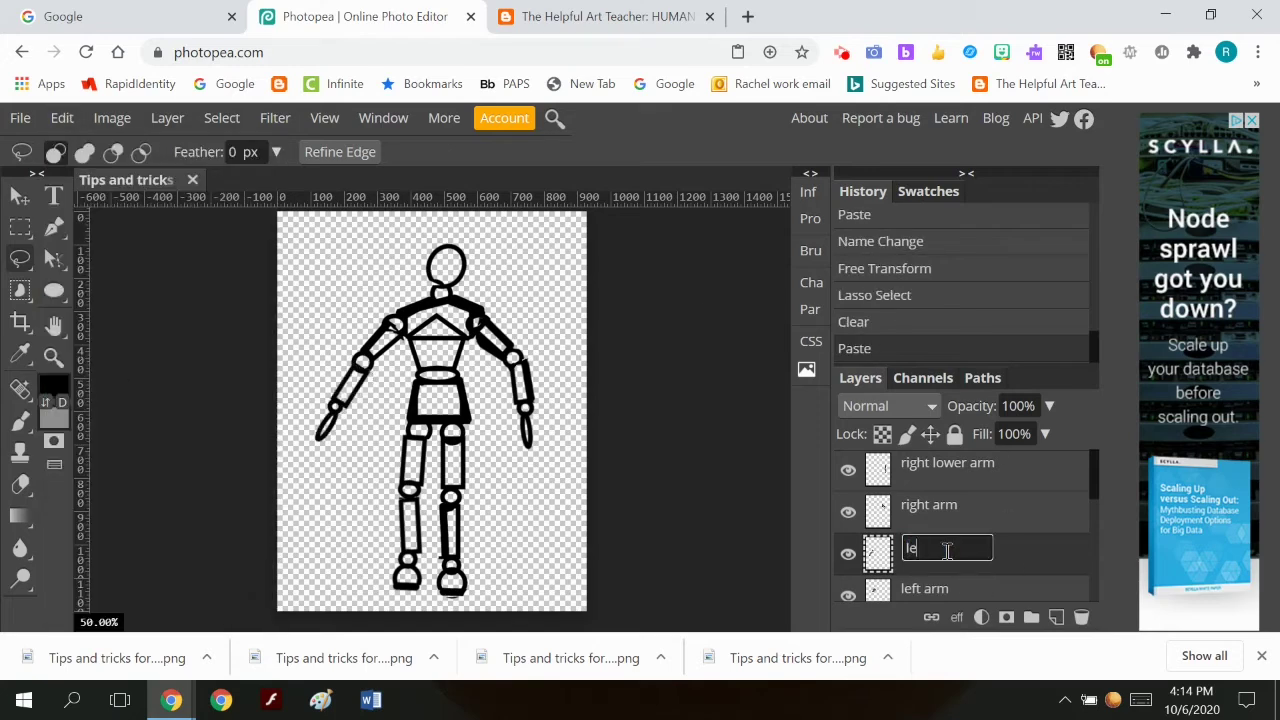
type("ft lower arm")
key("Return")
Step: Free Transform the left lower arm about the elbow, rotating it about -25° so it hangs nearly vertical, and nudge it onto the elbow joint
left_click(62, 118)
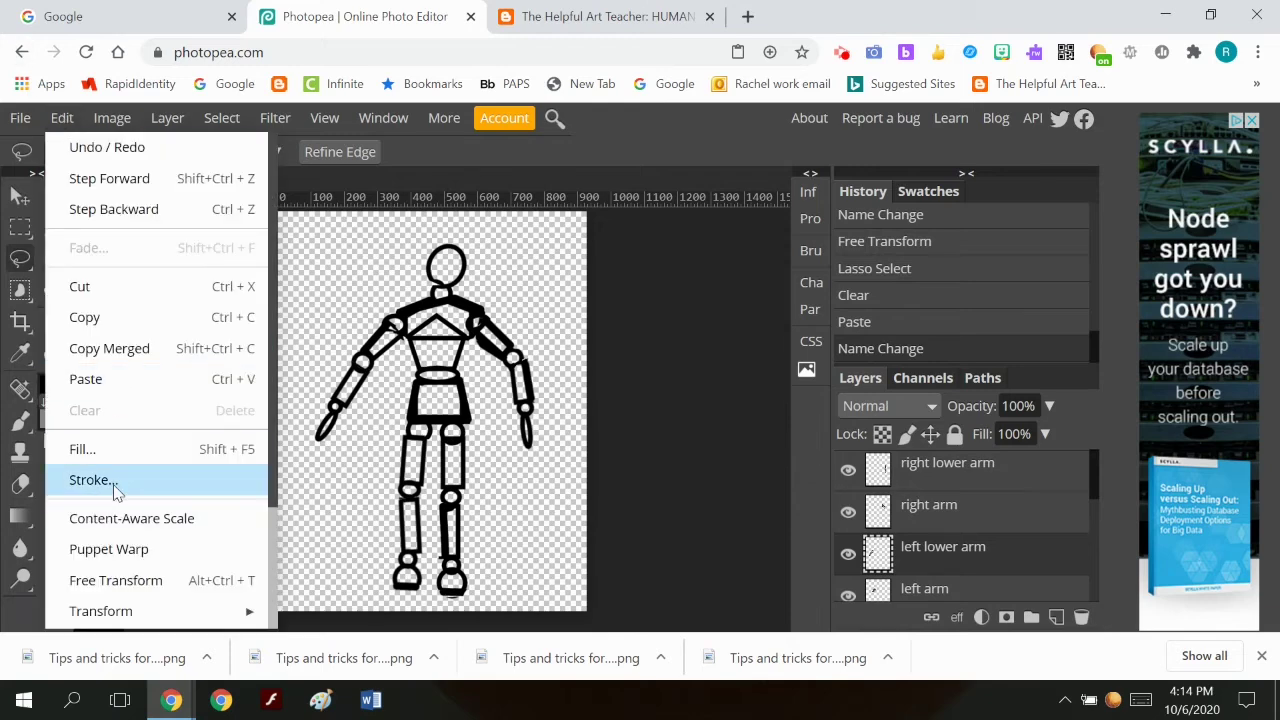
left_click(115, 580)
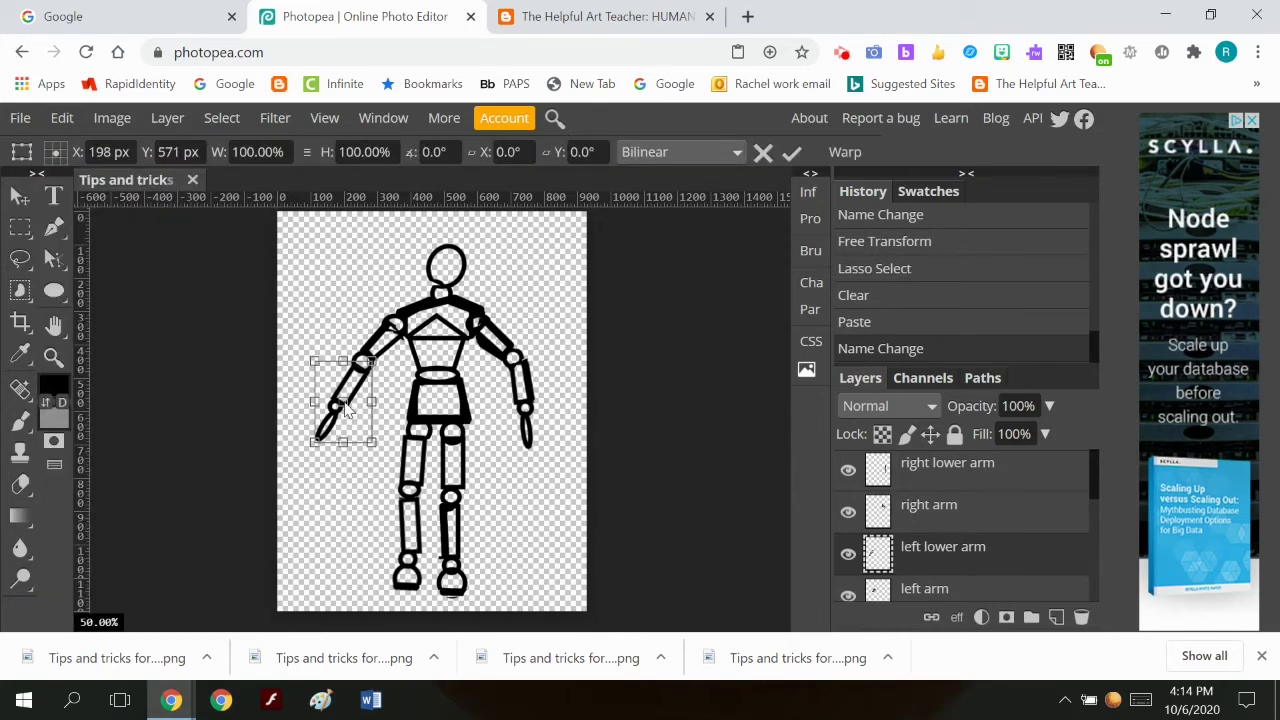
left_click_drag(306, 352, 343, 366)
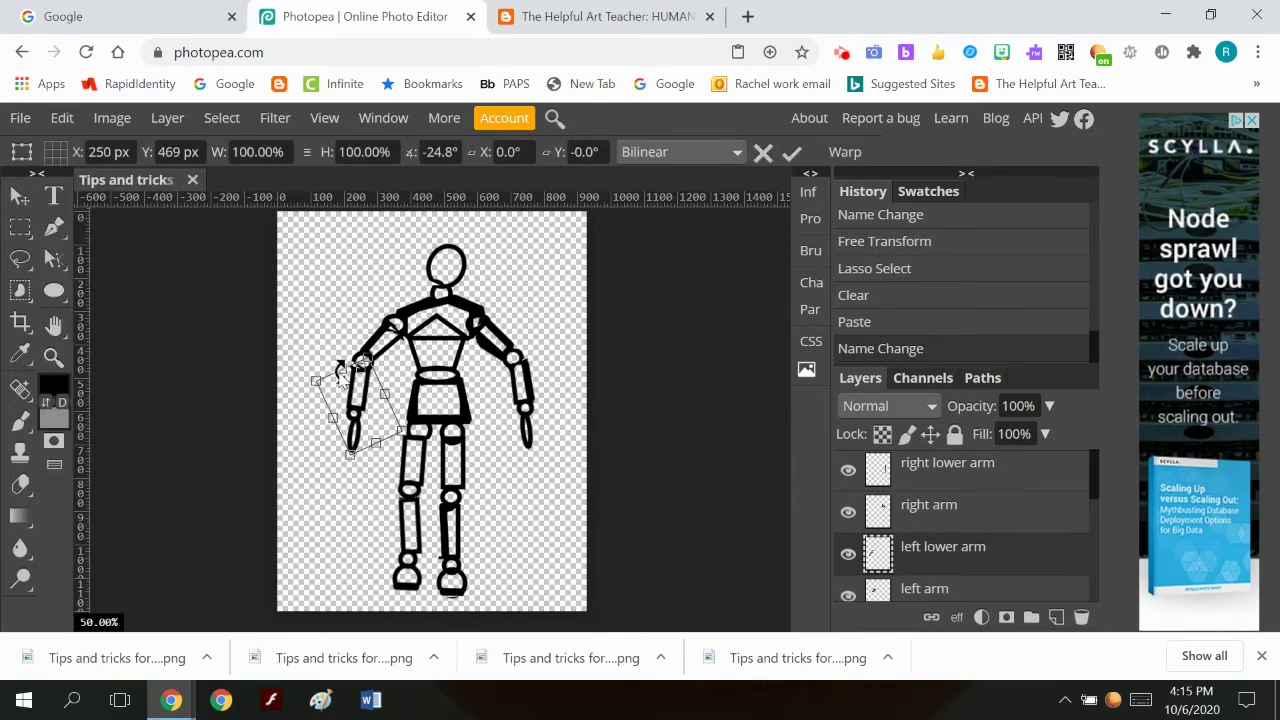
left_click(791, 152)
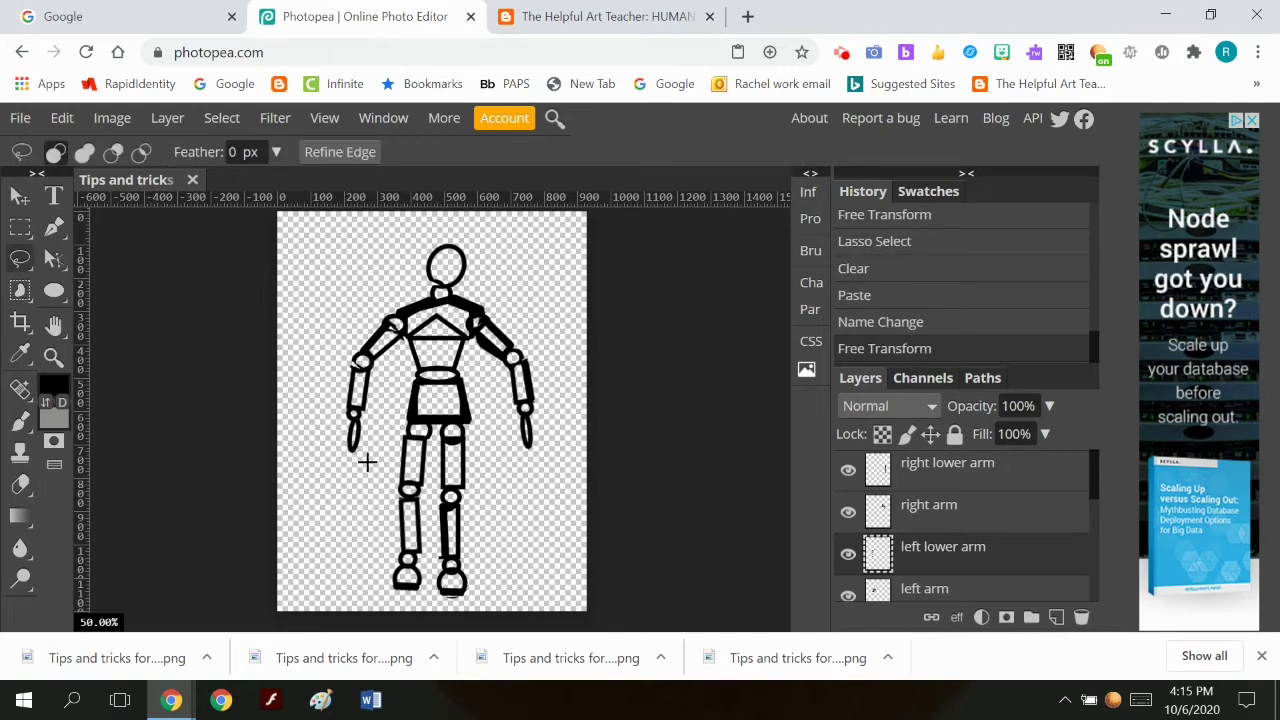
left_click(19, 196)
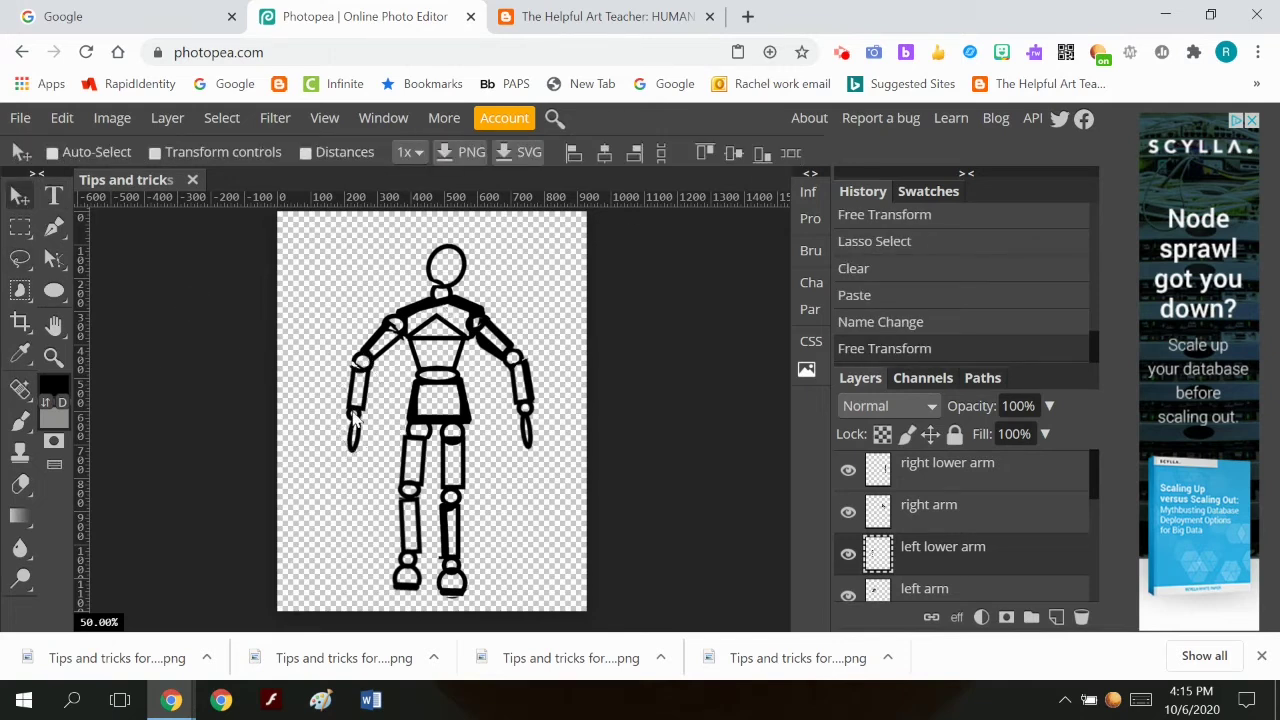
left_click_drag(356, 419, 355, 420)
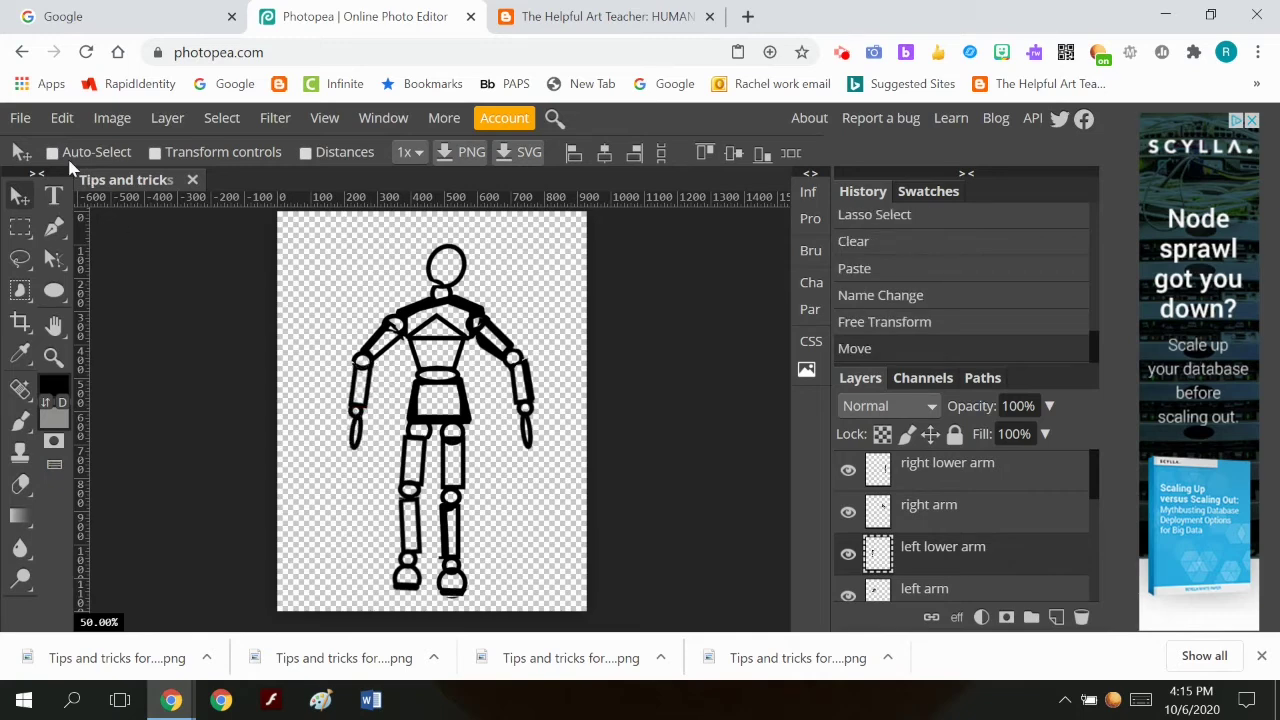
Step: Export the pose with the left forearm hanging down as a PNG file
left_click(22, 118)
mouse_move(110, 409)
left_click(210, 409)
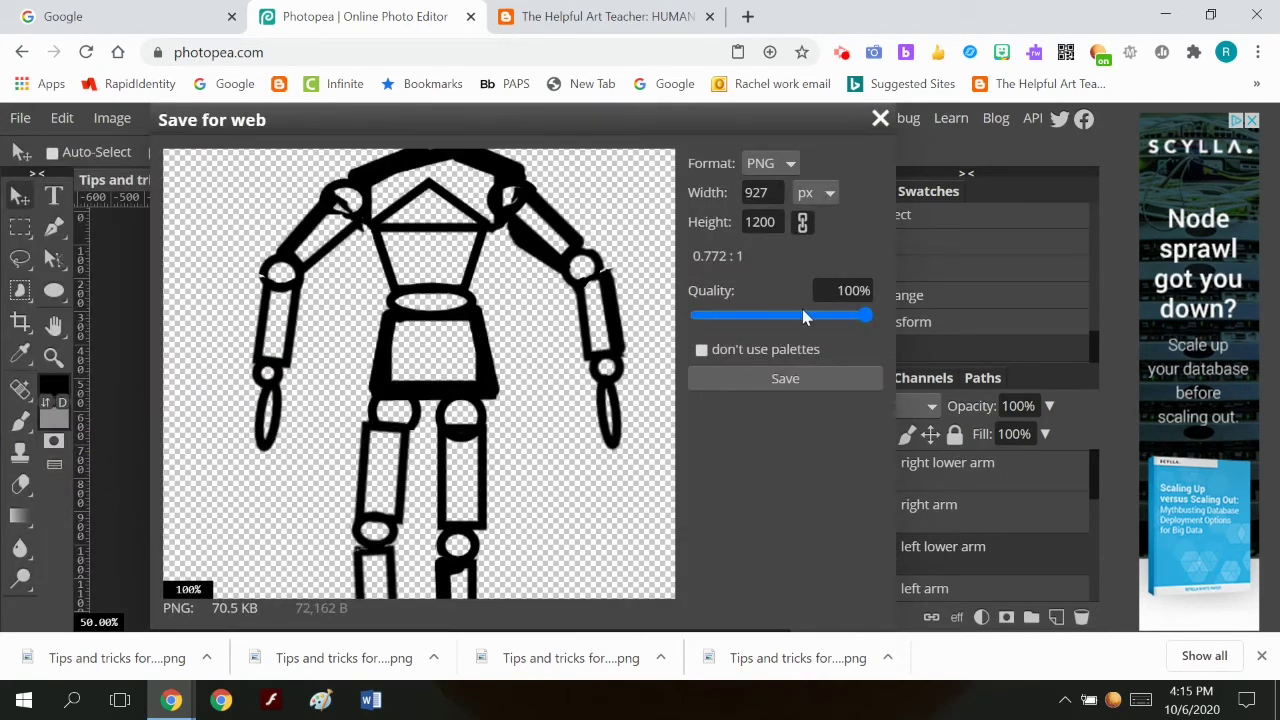
left_click(785, 378)
Step: Free Transform the left lower arm about the elbow, scaling it to about 96% width and 107% height and rotating it about -28° toward the hip
left_click(62, 118)
left_click(185, 582)
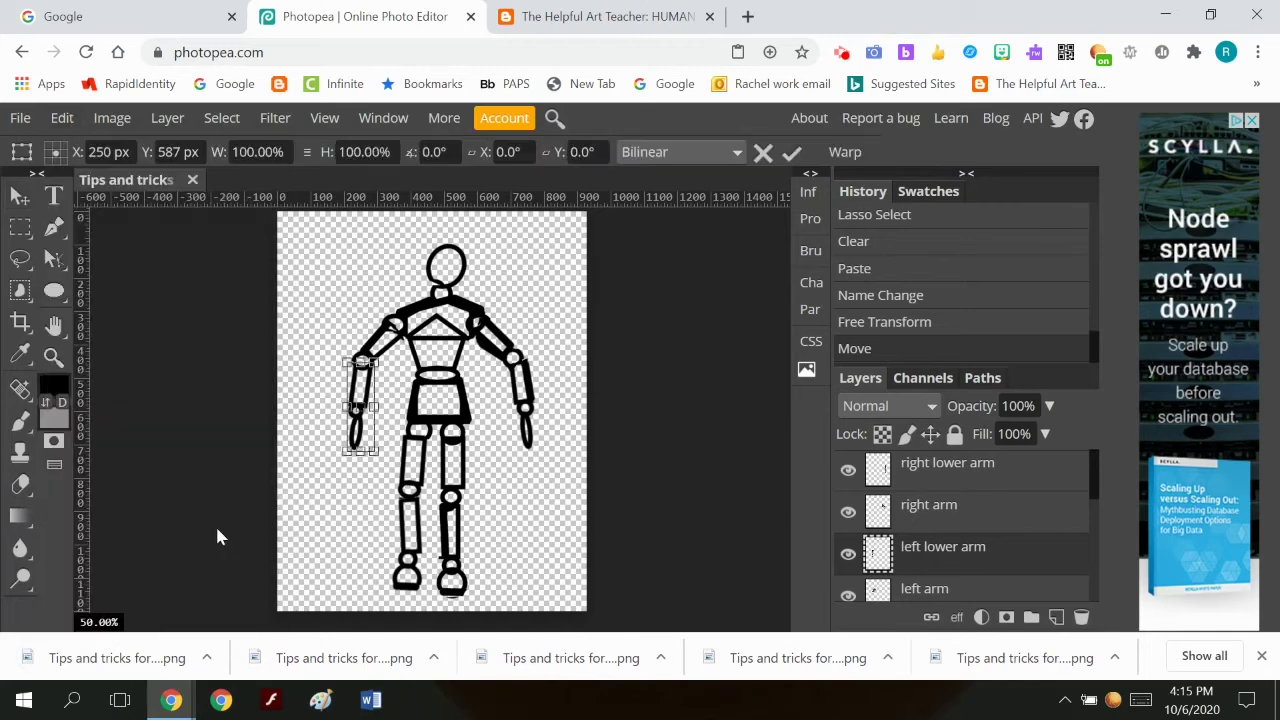
left_click_drag(366, 415, 366, 374)
left_click_drag(341, 457, 353, 457)
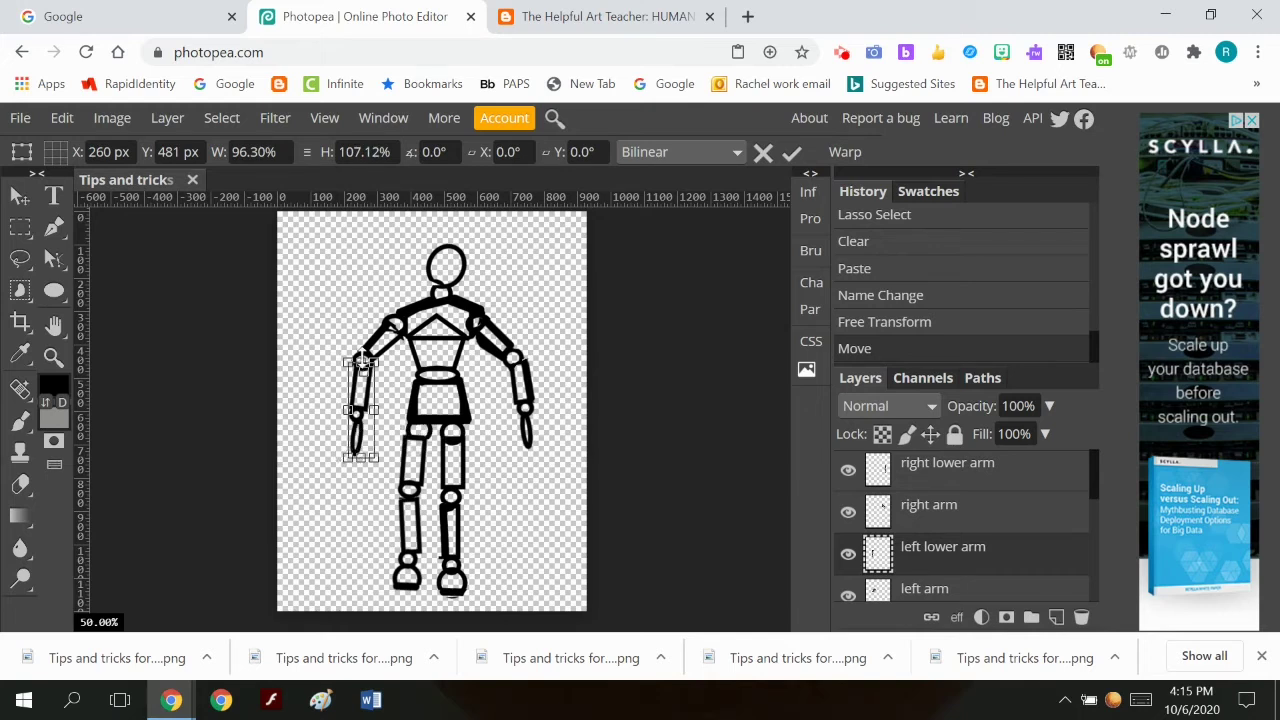
left_click_drag(354, 357, 346, 367)
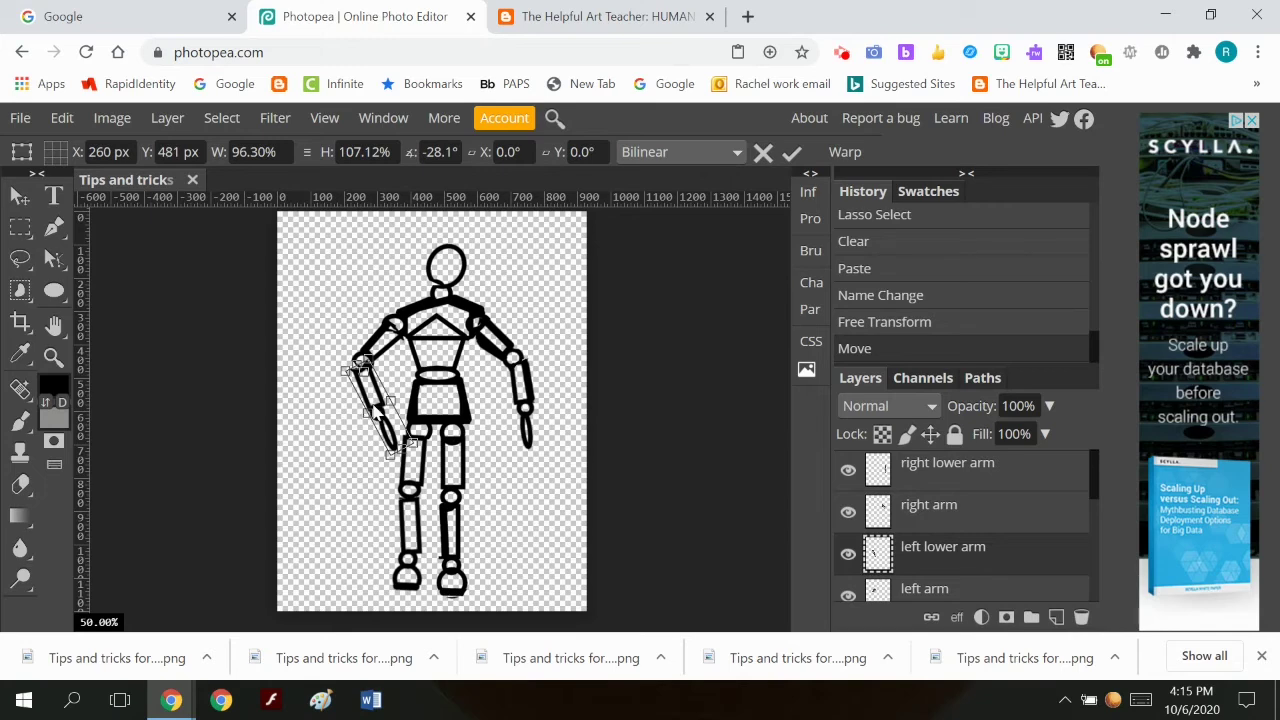
left_click(791, 152)
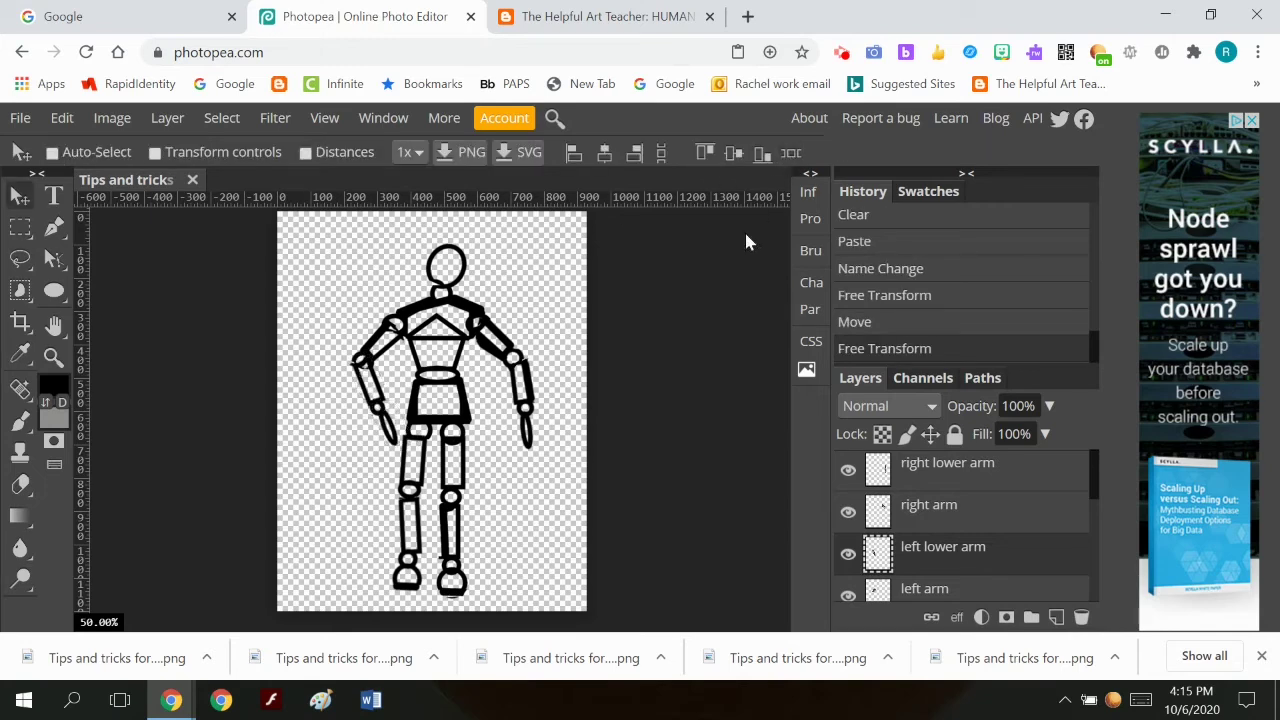
Step: Export the pose with the left hand angled toward the hip as a PNG file
left_click(20, 118)
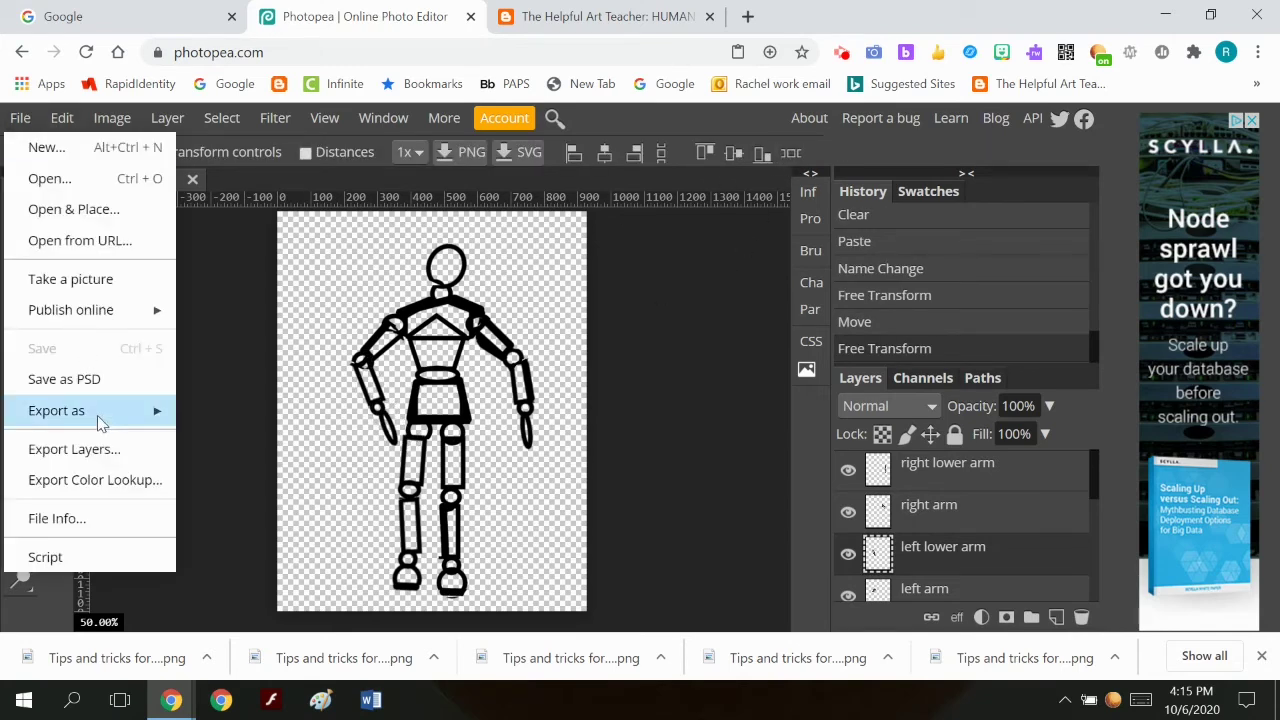
mouse_move(97, 415)
left_click(214, 410)
left_click(770, 378)
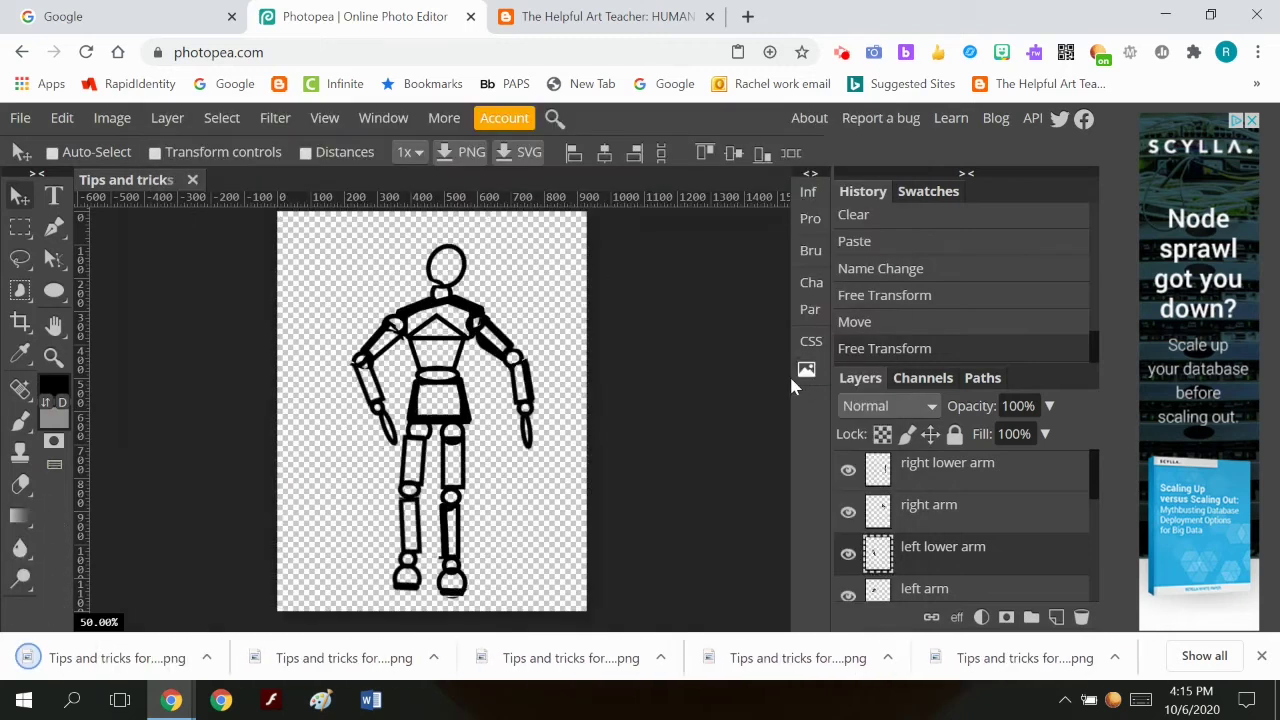
Step: Free Transform the upper left leg with its pivot at the hip, rotating it about 48° so the thigh lifts outward
scroll(1000, 515, "down", 3)
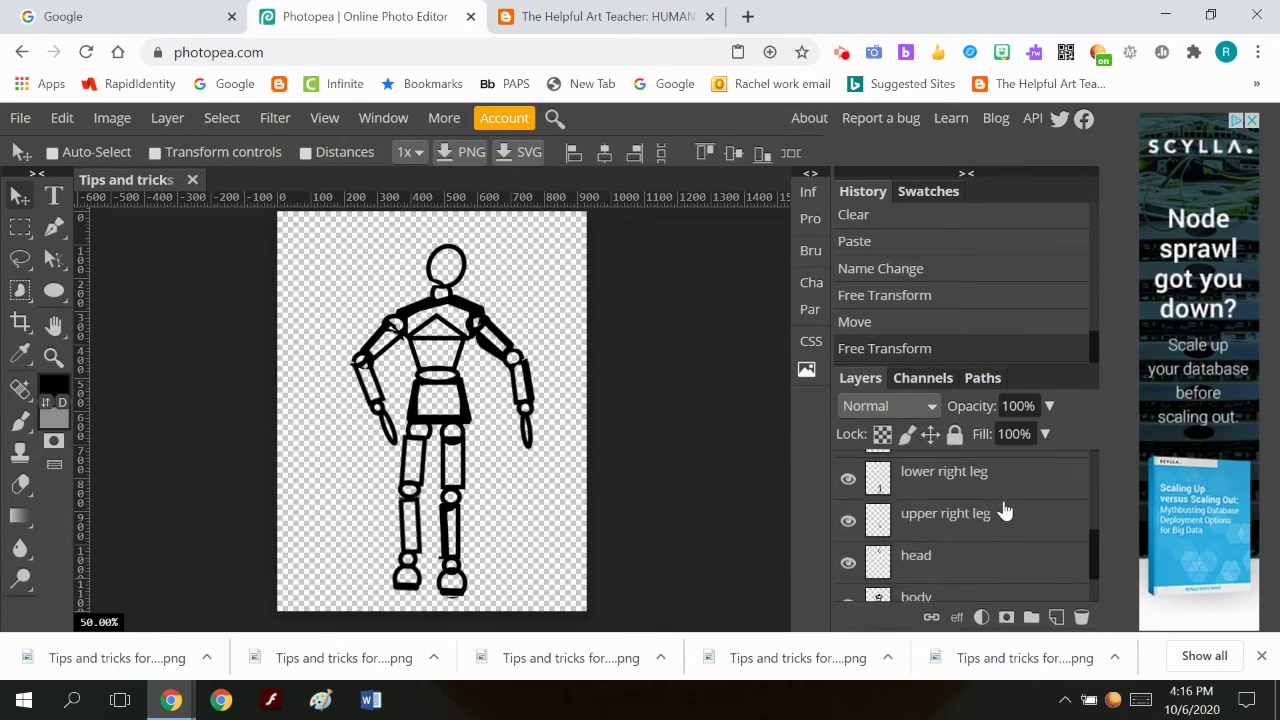
left_click(946, 480)
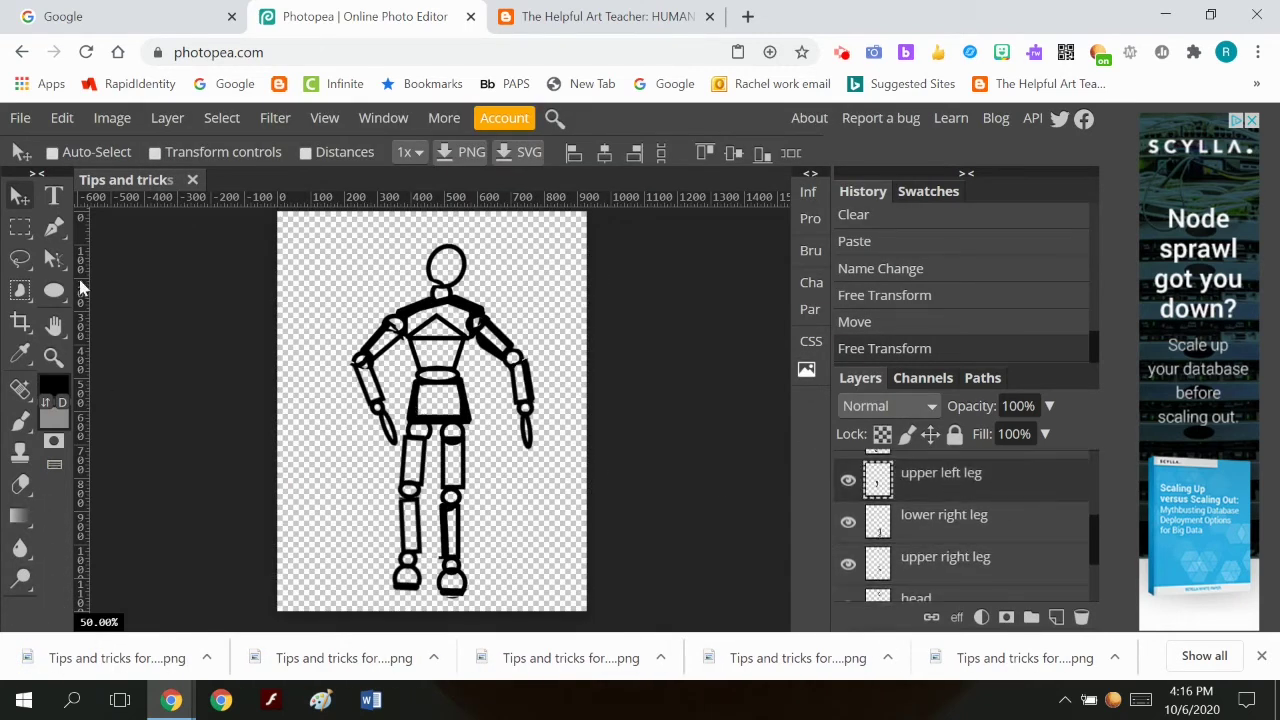
left_click(62, 118)
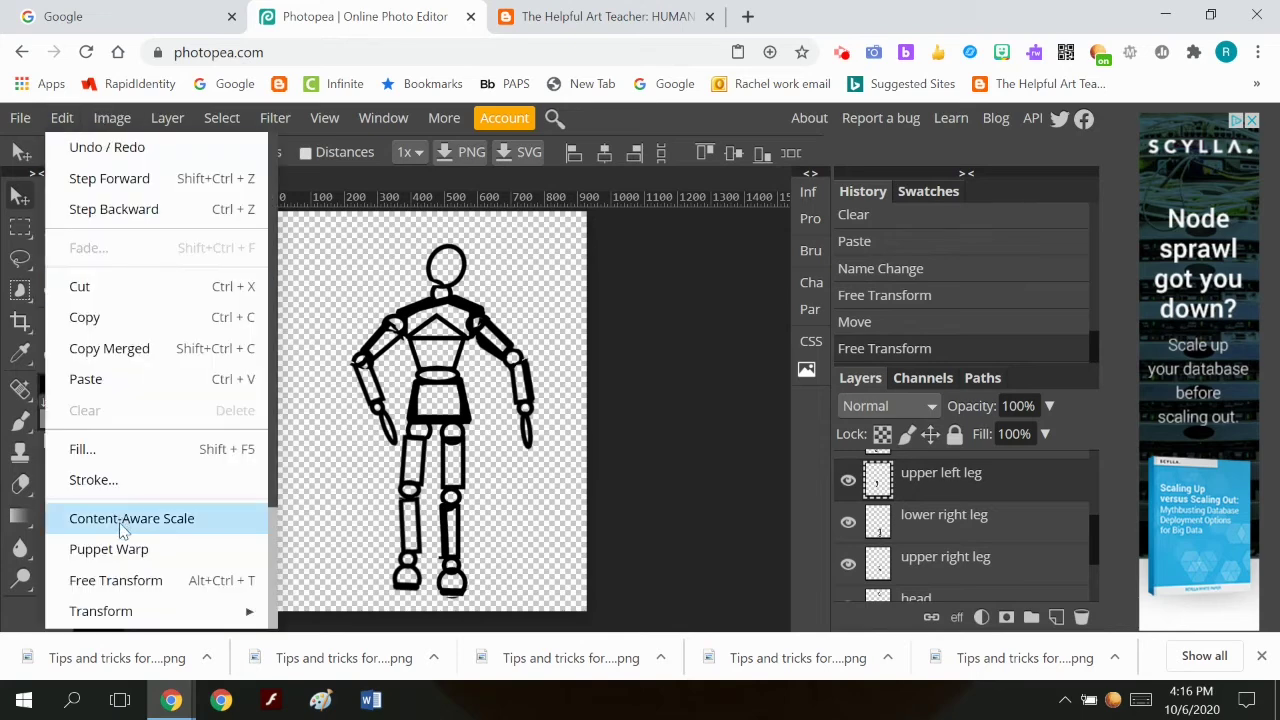
left_click(143, 590)
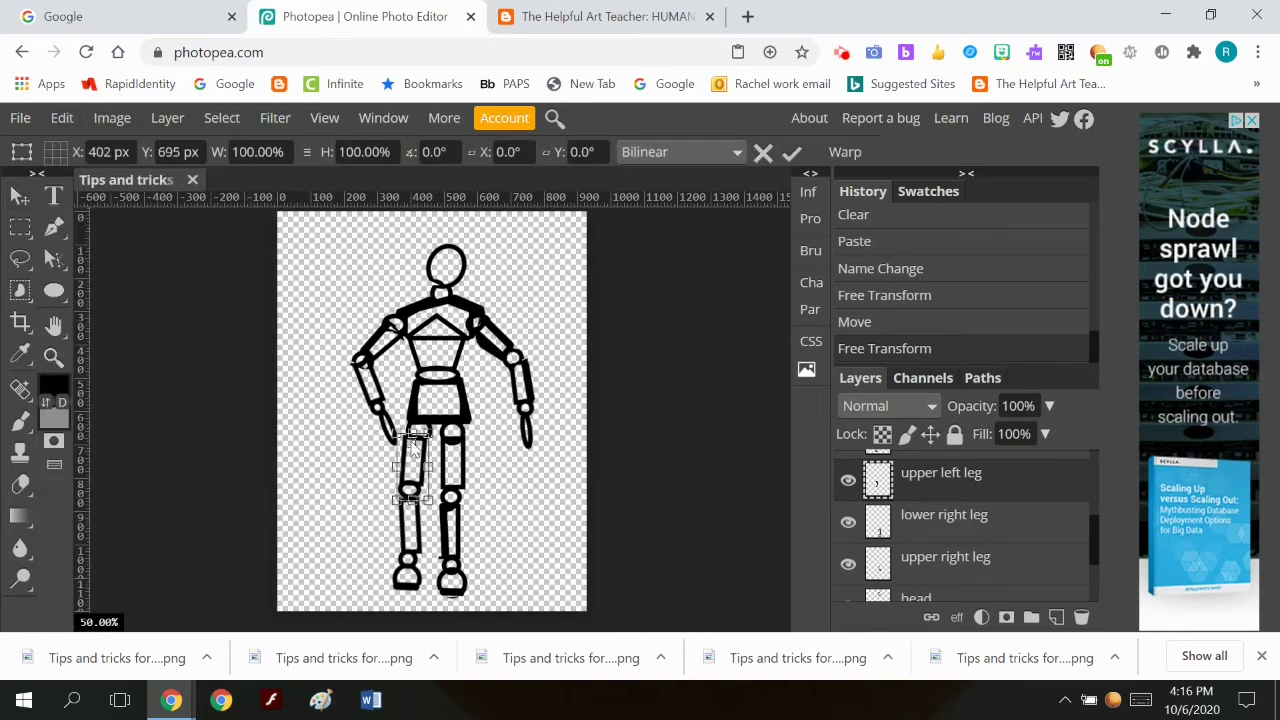
left_click_drag(394, 500, 431, 457)
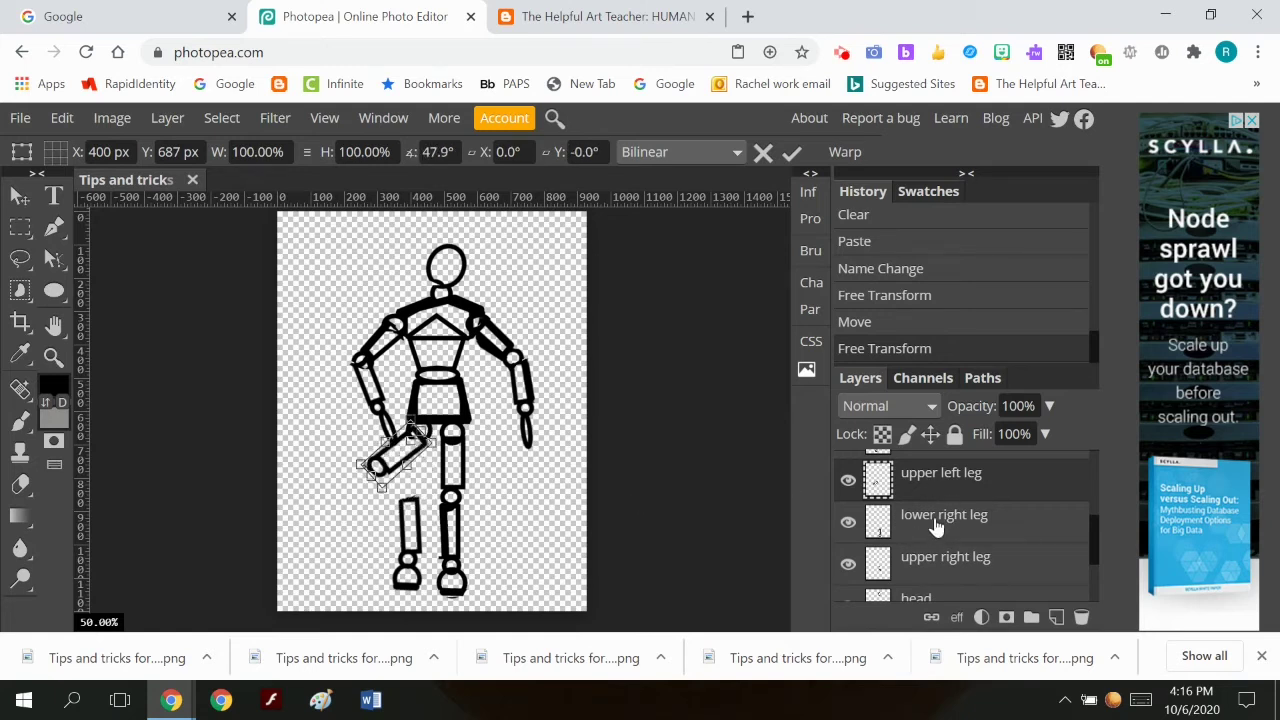
Step: Move the lower left leg so its upper end meets the knee of the raised thigh
scroll(985, 495, "up", 2)
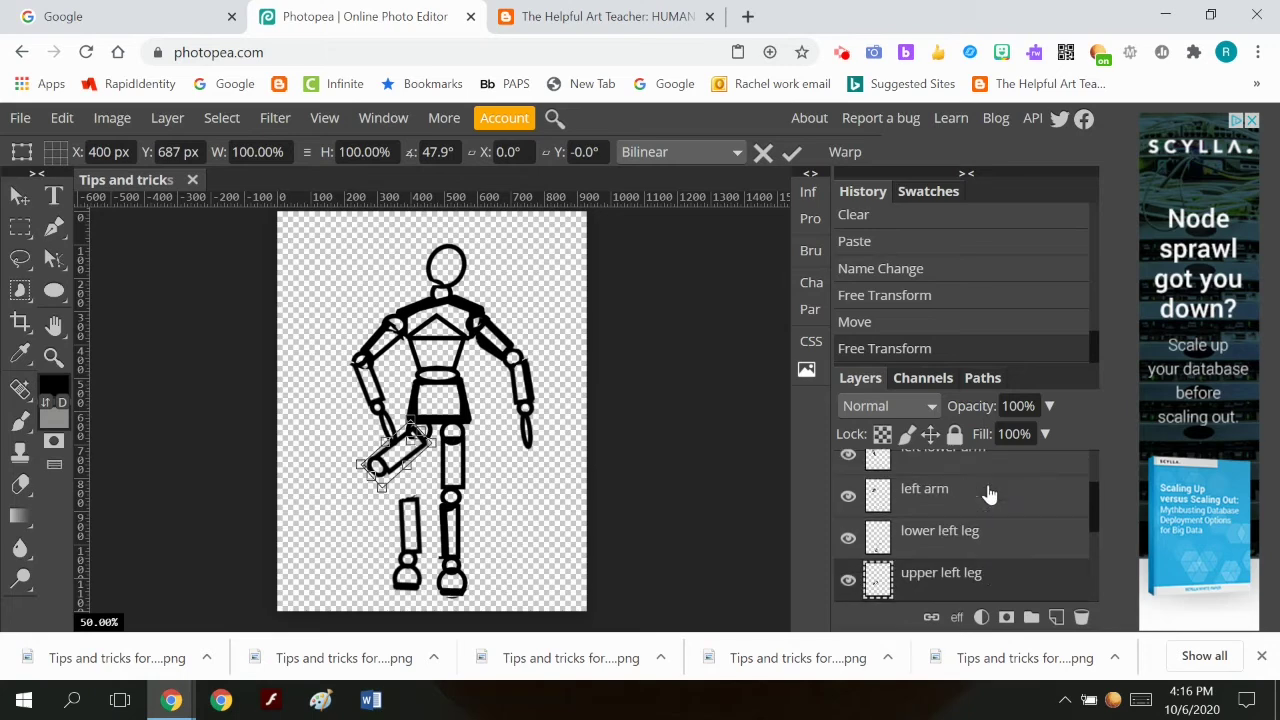
left_click(962, 540)
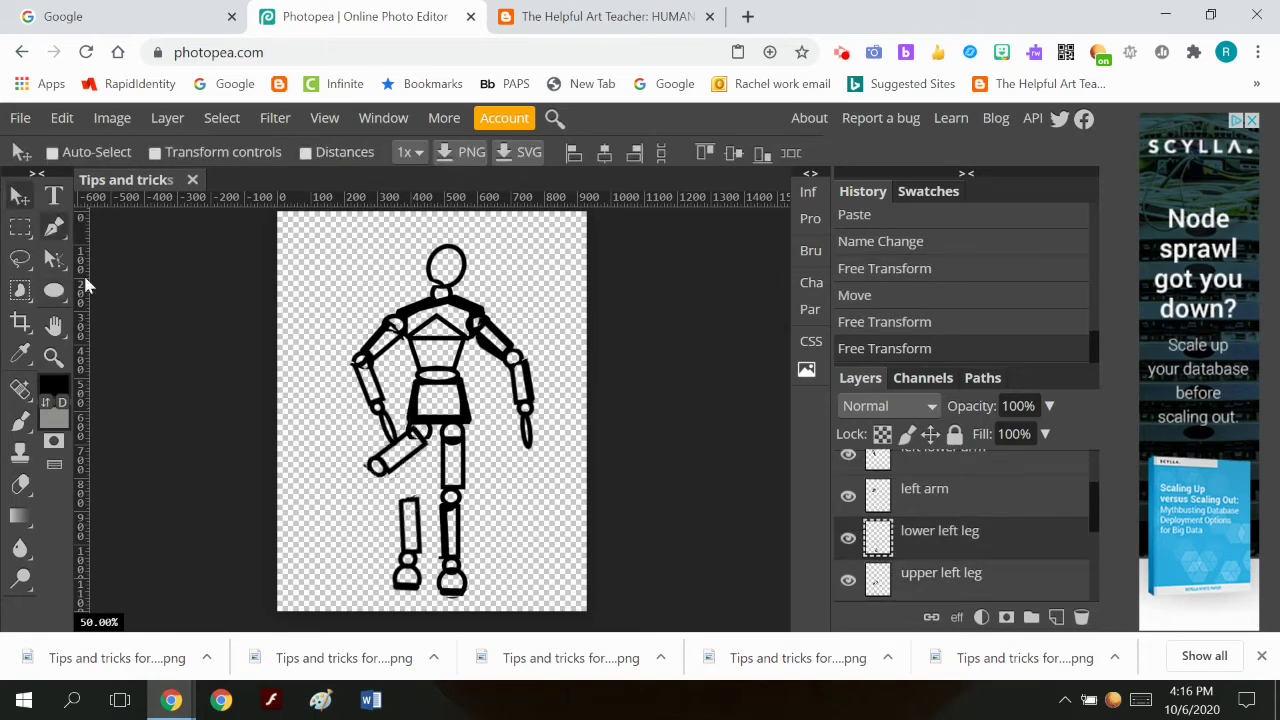
left_click_drag(417, 507, 386, 488)
Step: Free Transform the lower left leg with its pivot at the knee, rotating it slightly clockwise so the foot swings outward
left_click(62, 117)
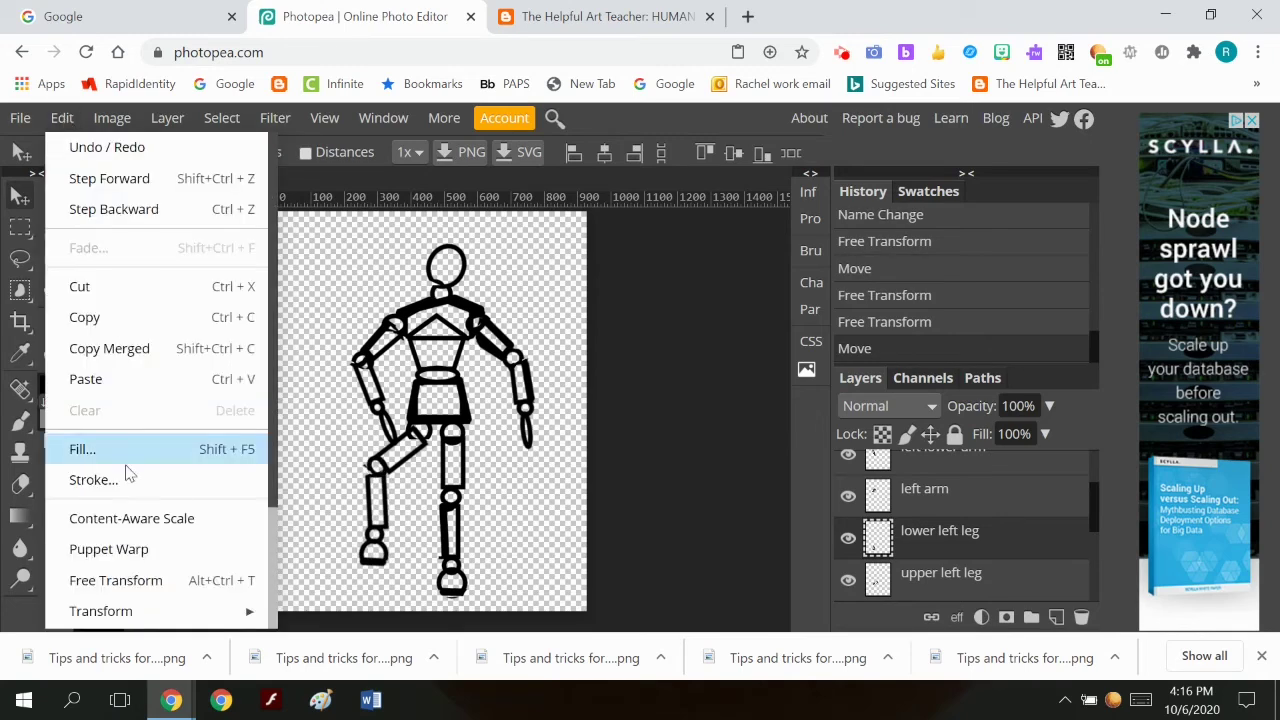
left_click(135, 582)
left_click_drag(377, 523, 380, 493)
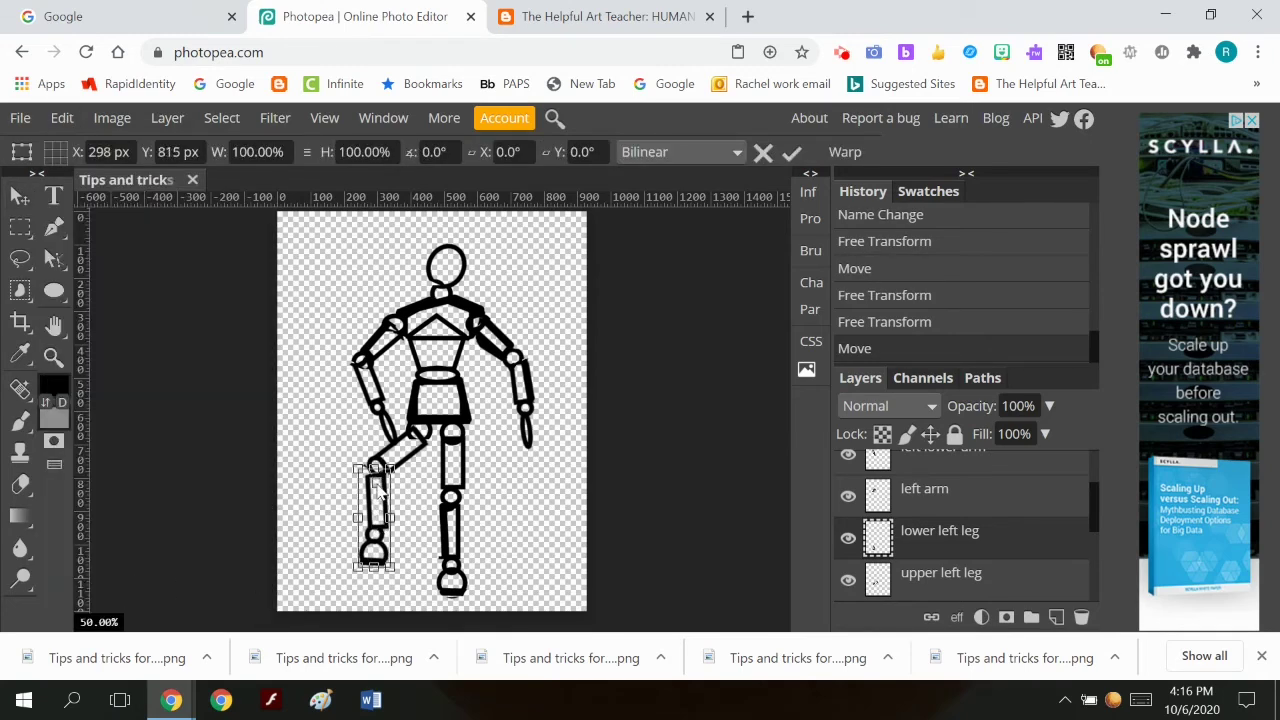
left_click_drag(397, 573, 372, 575)
left_click(791, 152)
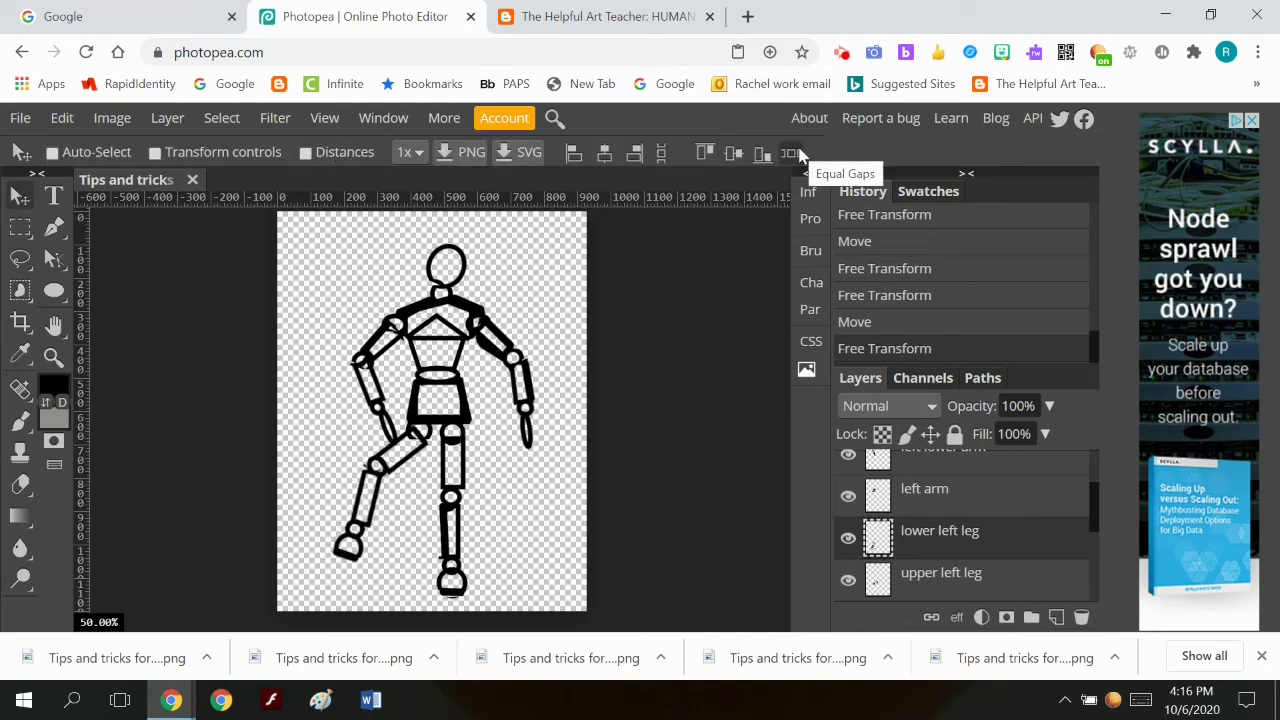
Step: Export the raised-leg pose as a PNG file and save the layered document as a PSD
left_click(38, 119)
mouse_move(130, 410)
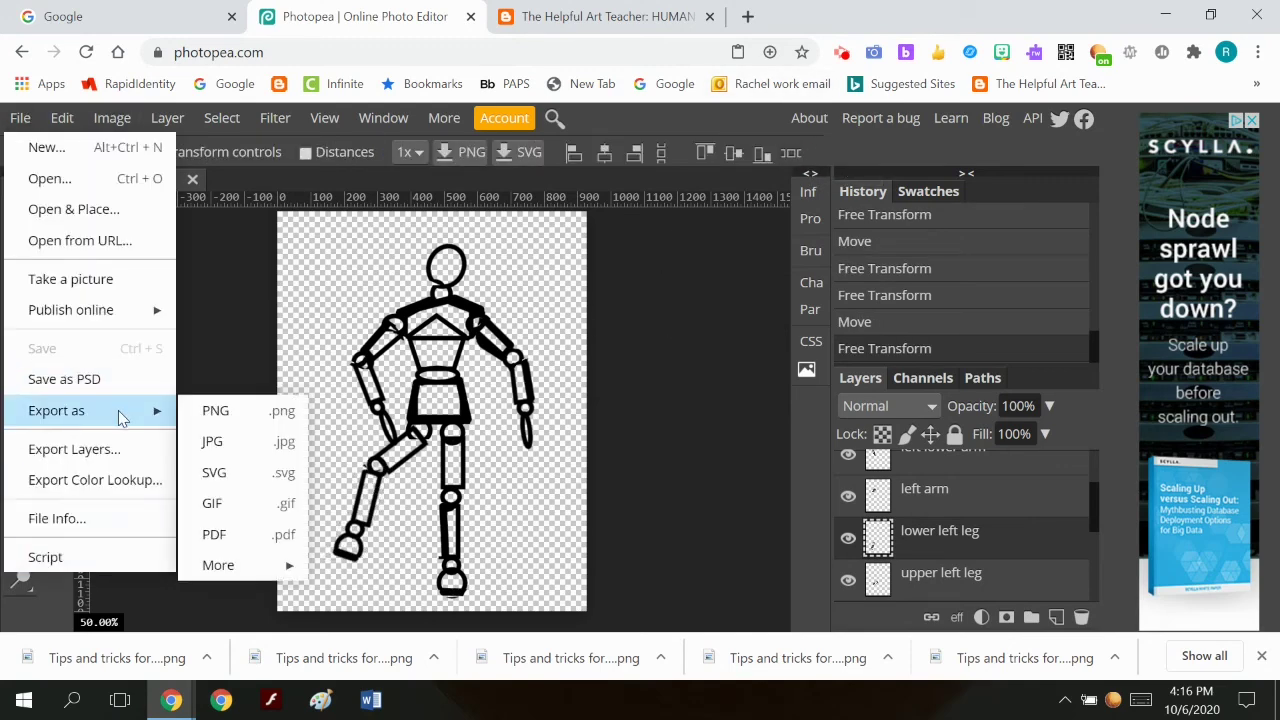
left_click(257, 420)
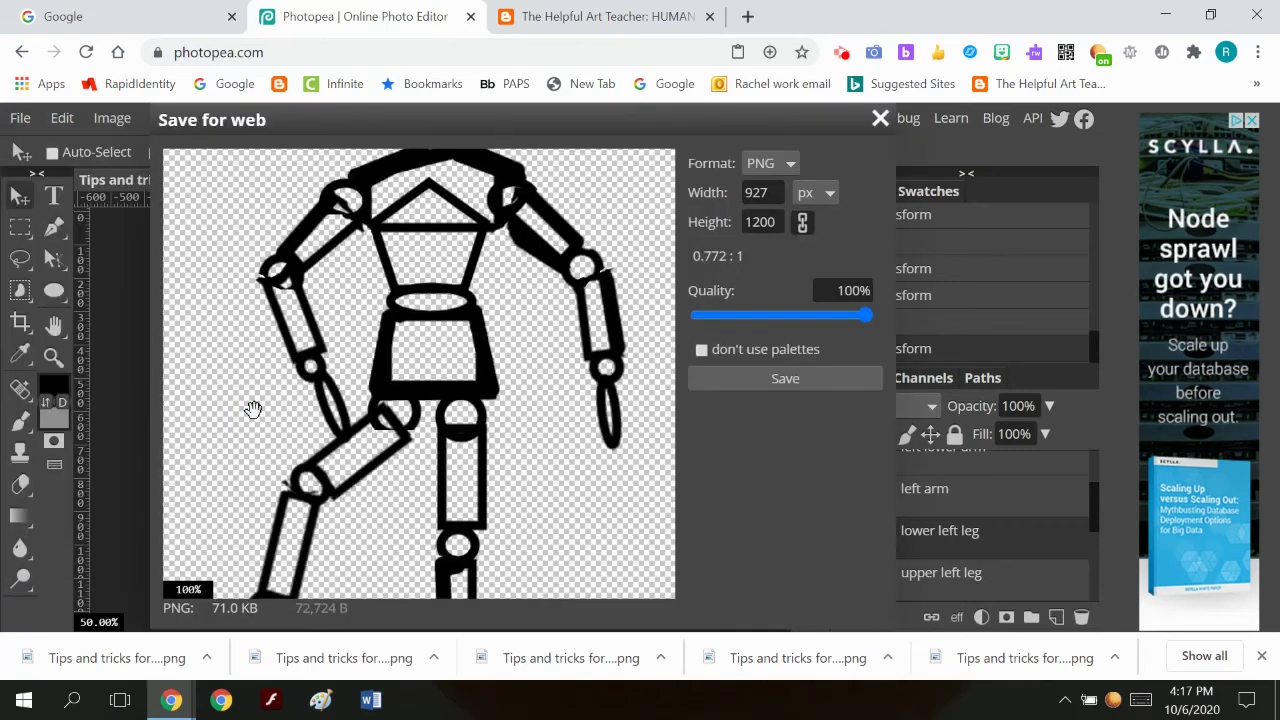
left_click(743, 384)
left_click(20, 118)
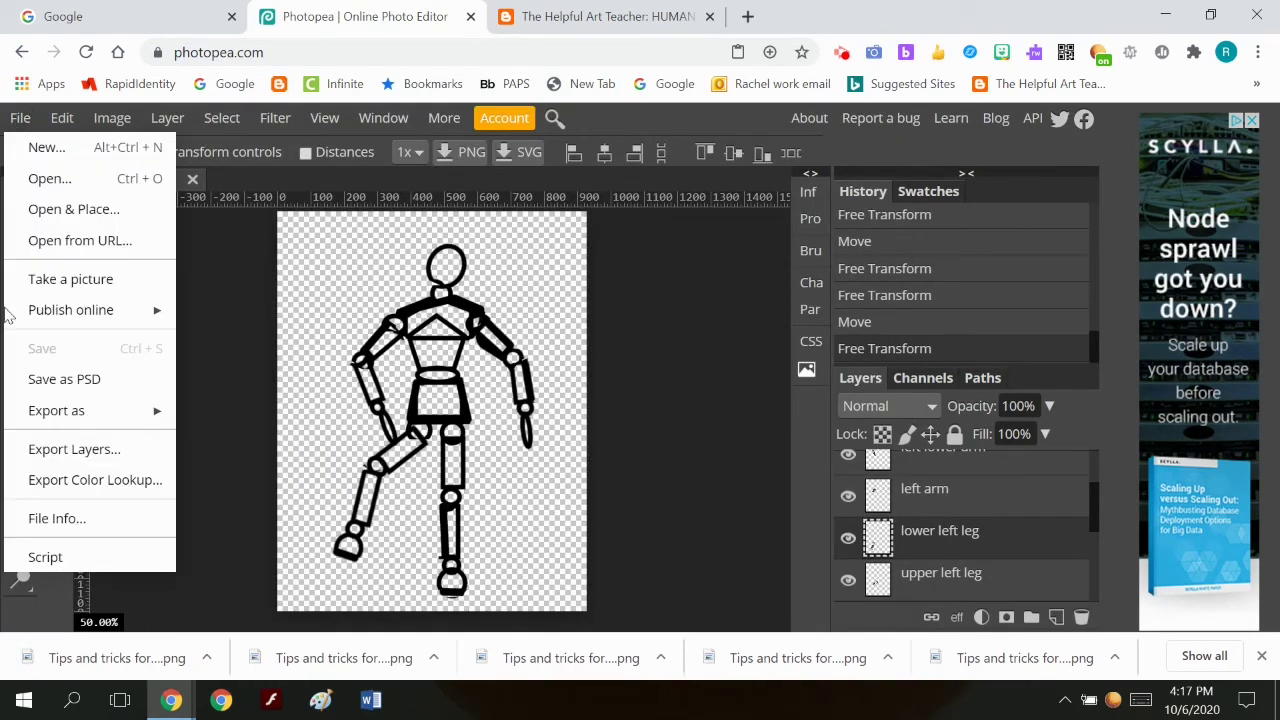
left_click(64, 379)
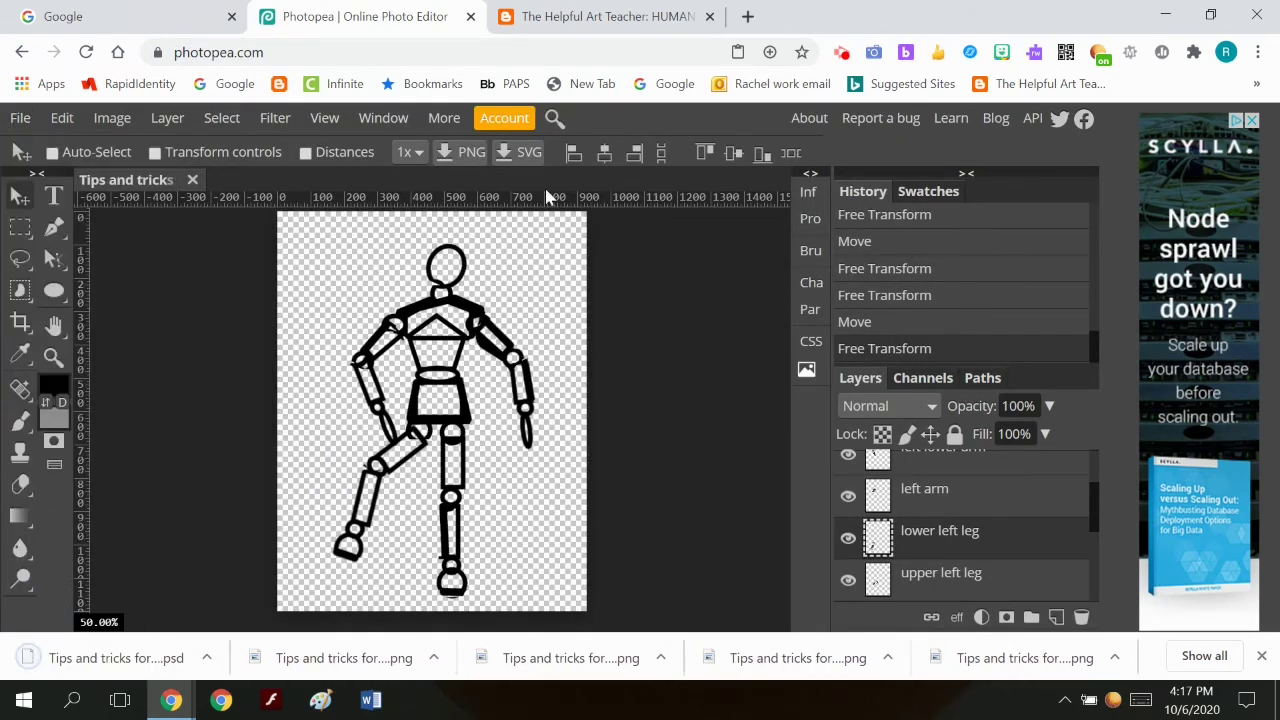
Step: Go to wickeditor.com, launch the Wick Editor past its welcome screen, and delete the autosaved project to start blank
left_click(550, 53)
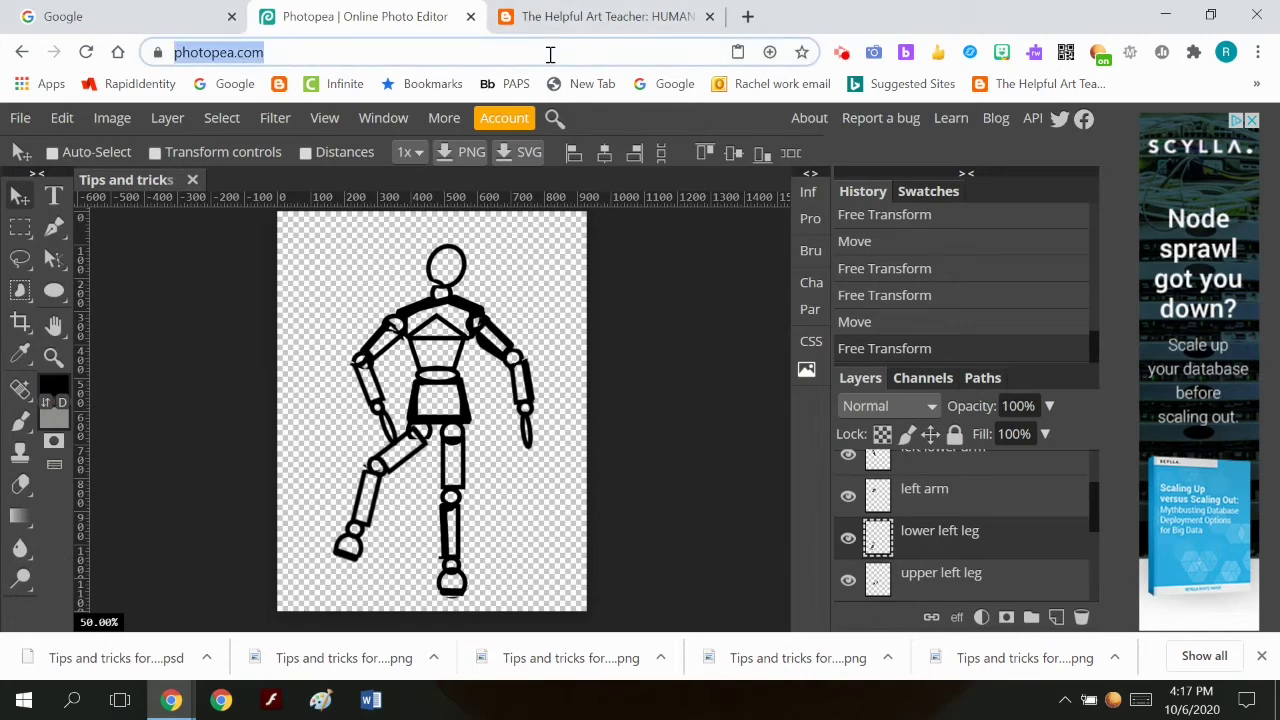
type("wickeditor")
key("Return")
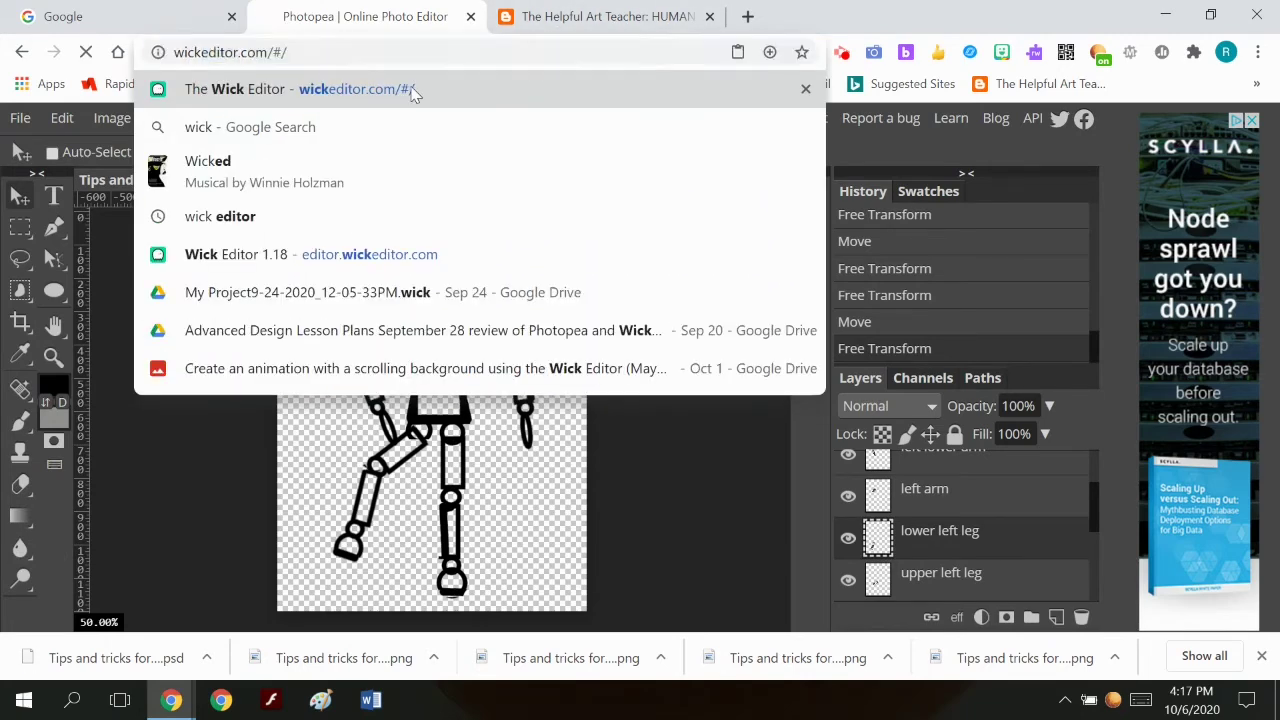
left_click(643, 389)
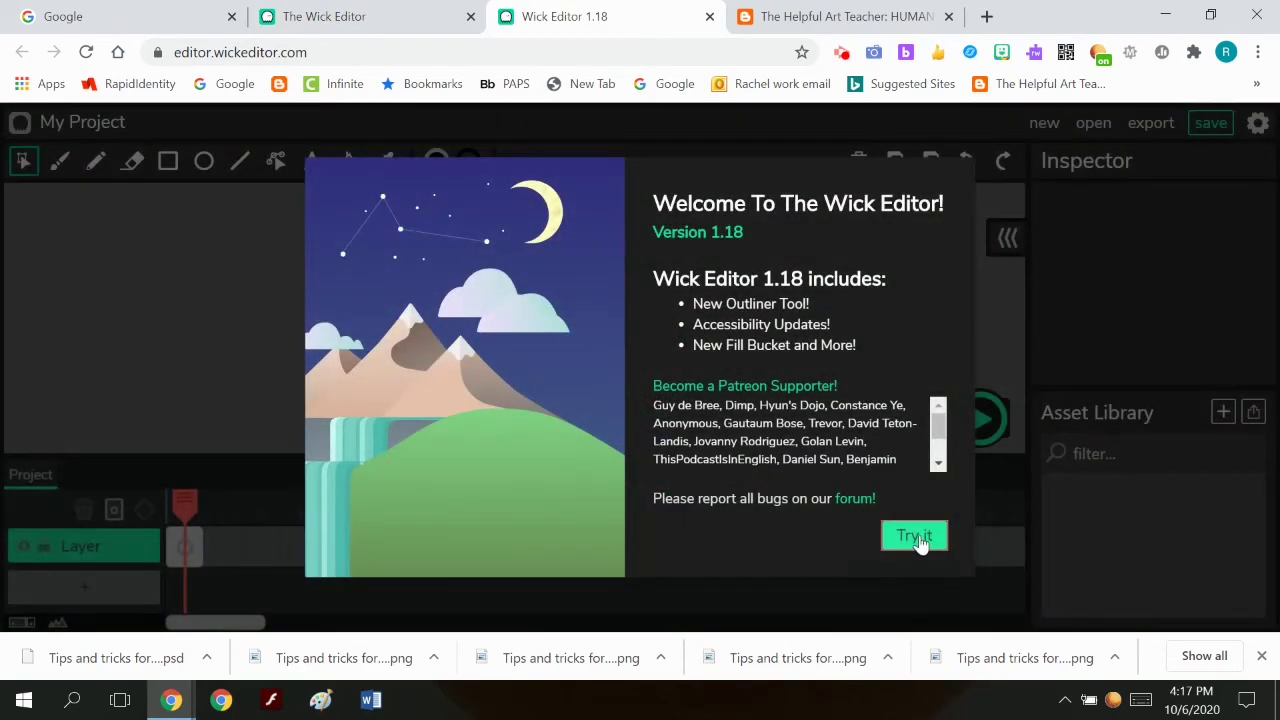
left_click(915, 534)
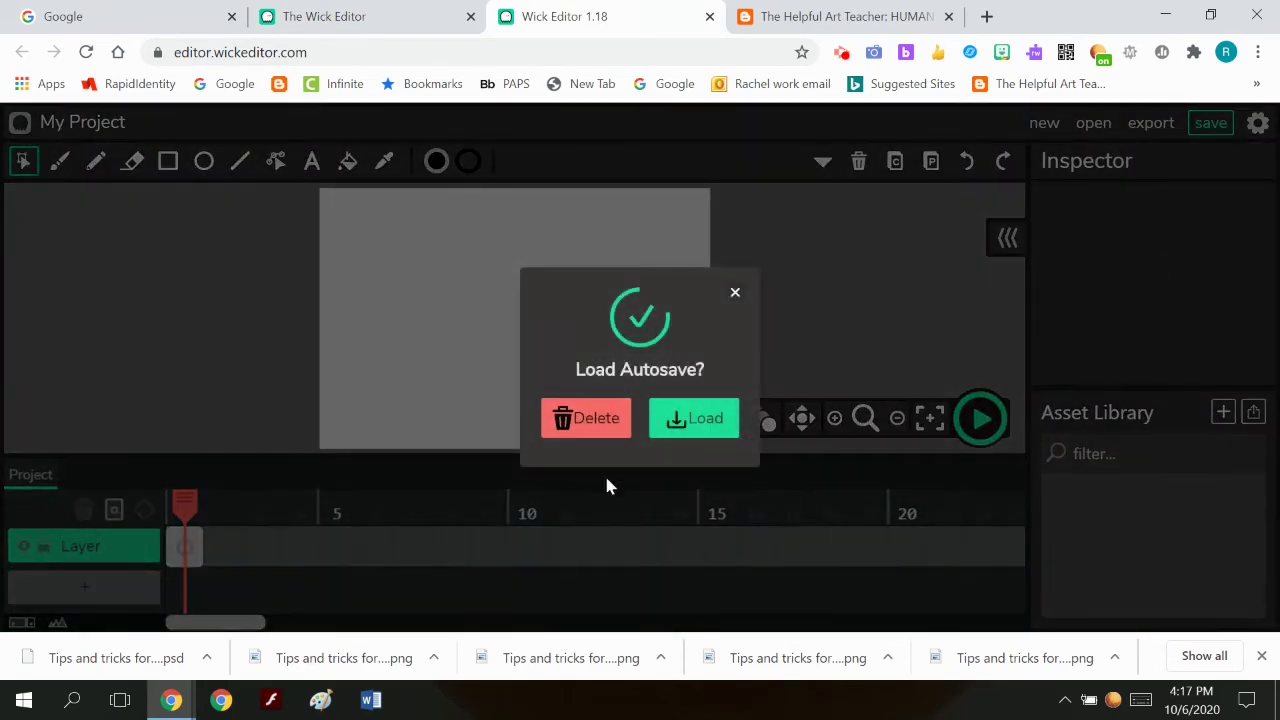
left_click(588, 418)
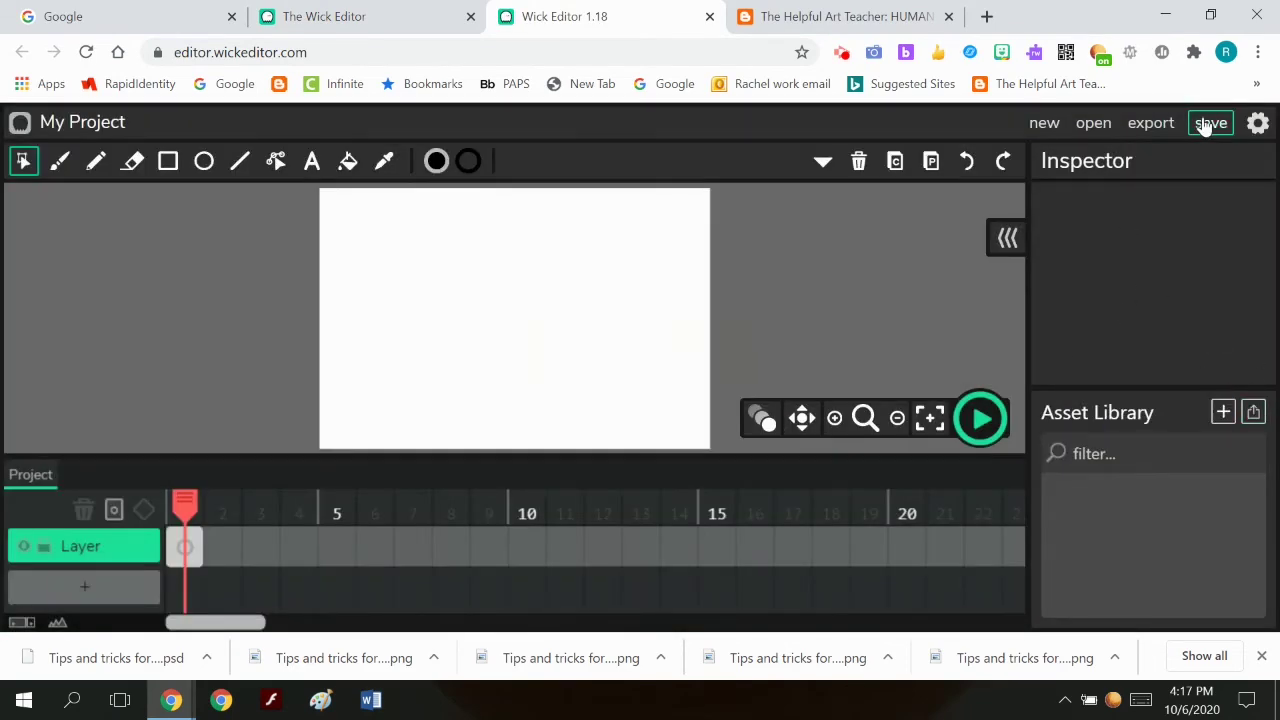
Step: Apply the 1080p size preset (1920 x 1080 px) in the project settings
left_click(1258, 122)
left_click(816, 460)
left_click(540, 523)
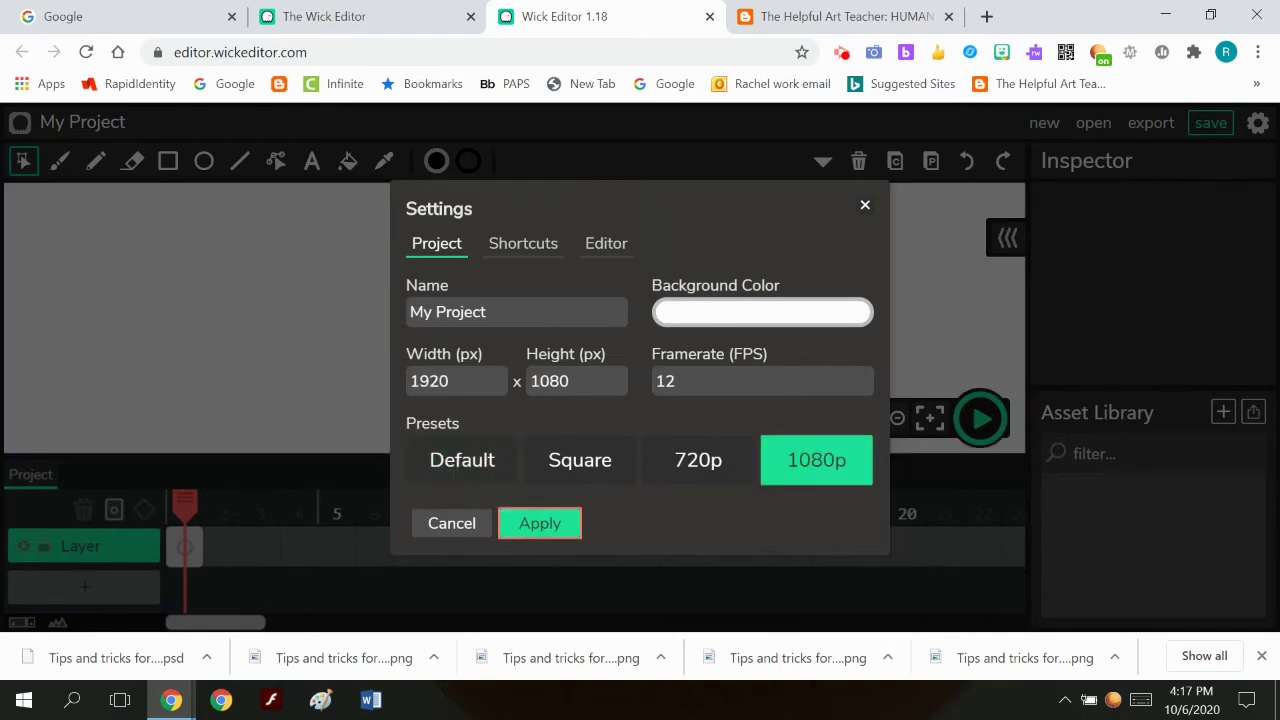
left_click(865, 205)
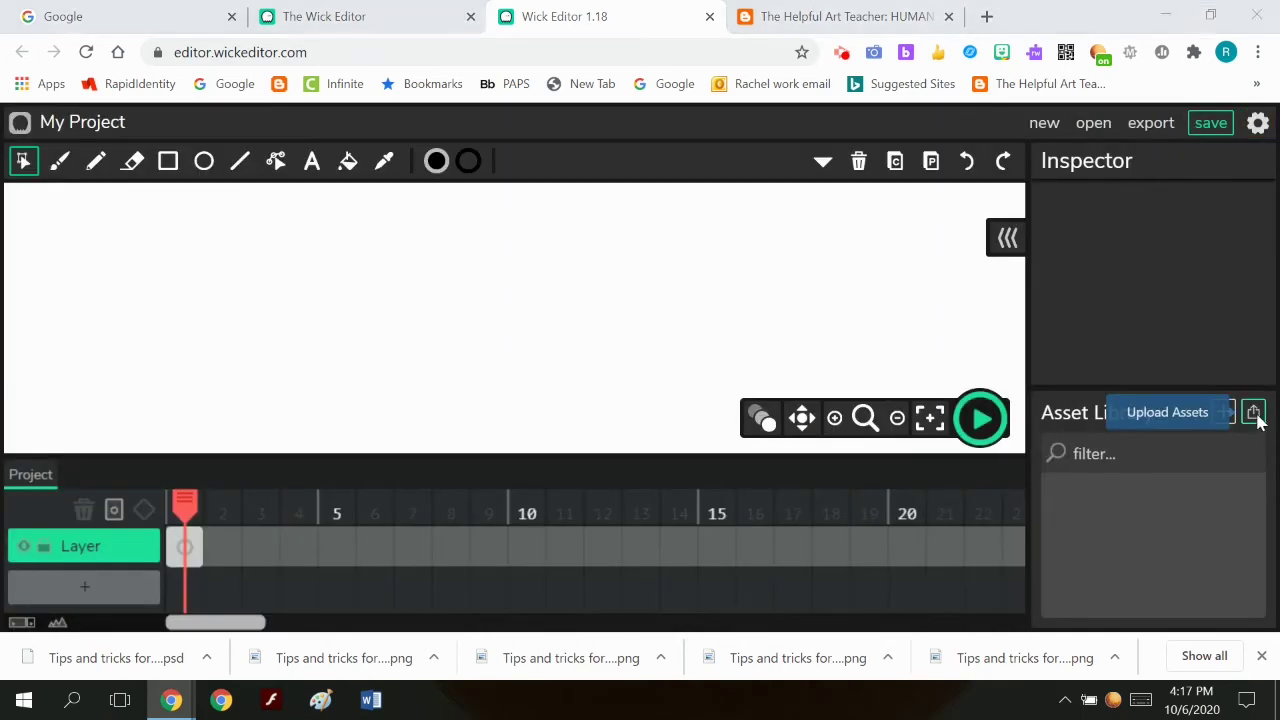
Step: Upload the six newest figure-pose PNG files from Downloads as assets, filtering the folder by today's modification date
left_click(1253, 412)
left_click(108, 271)
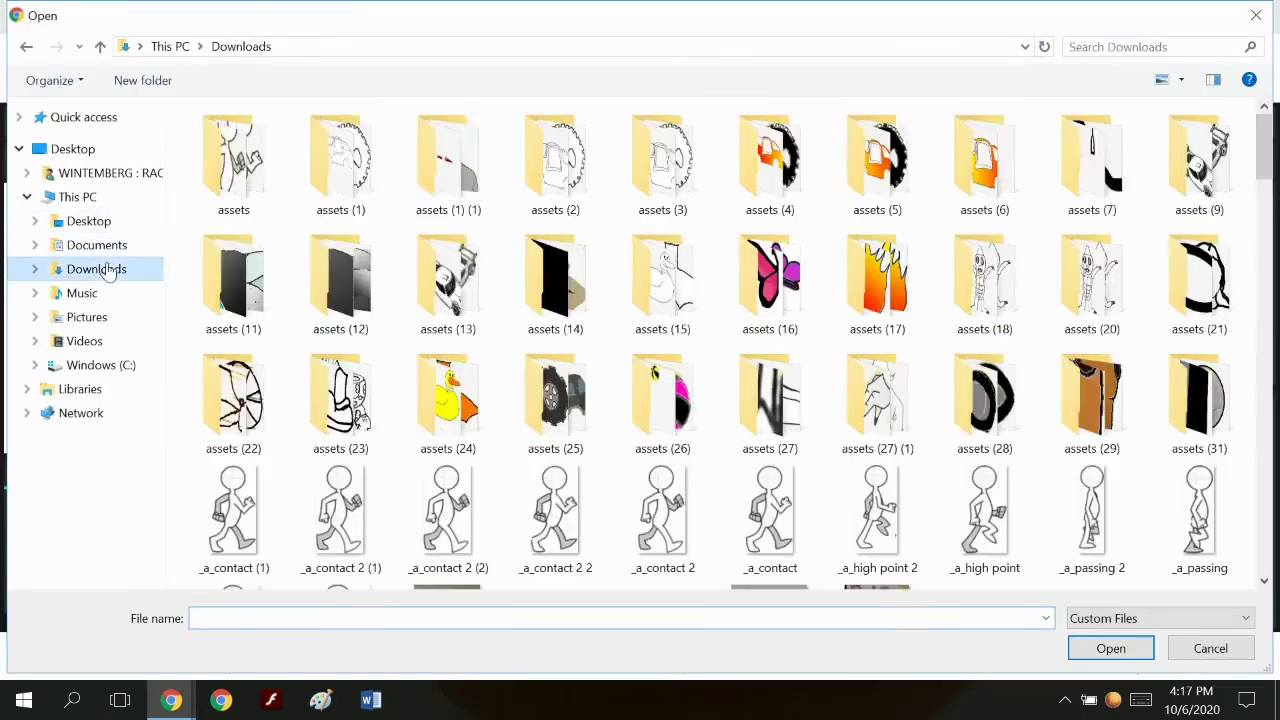
left_click(1190, 47)
left_click(1160, 82)
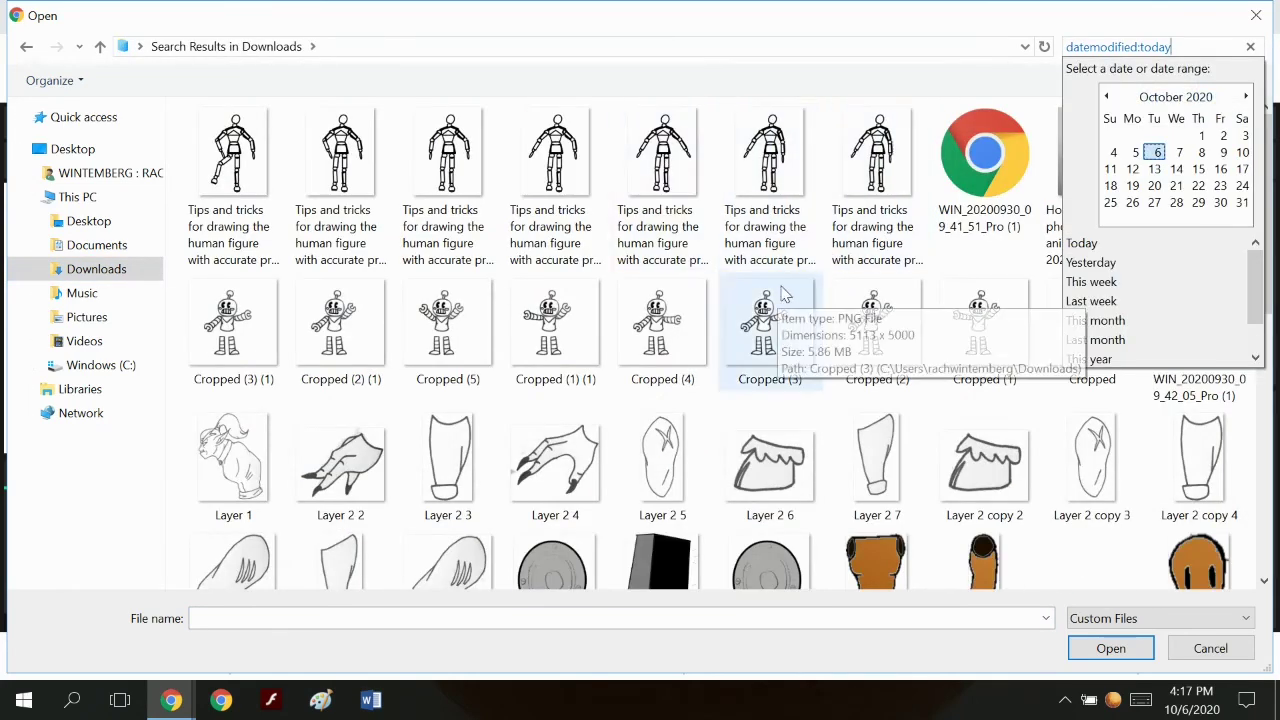
left_click(778, 193)
left_click(232, 170, "shift")
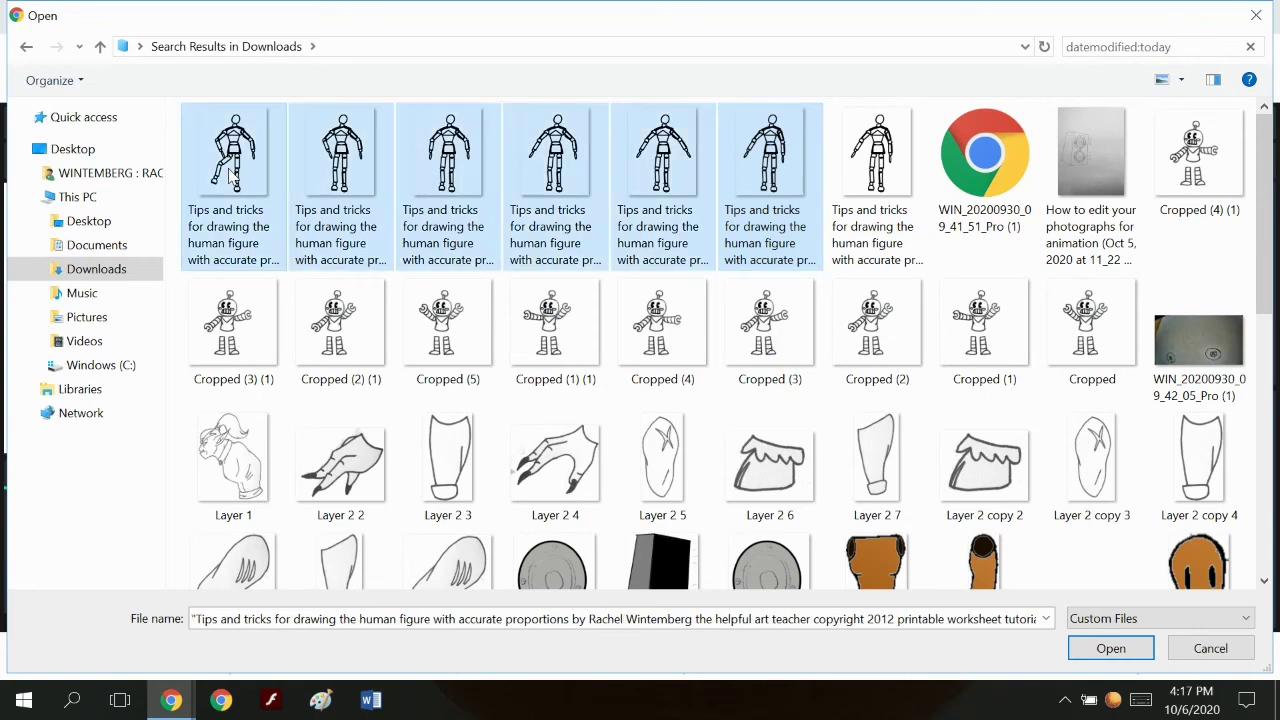
left_click(1095, 648)
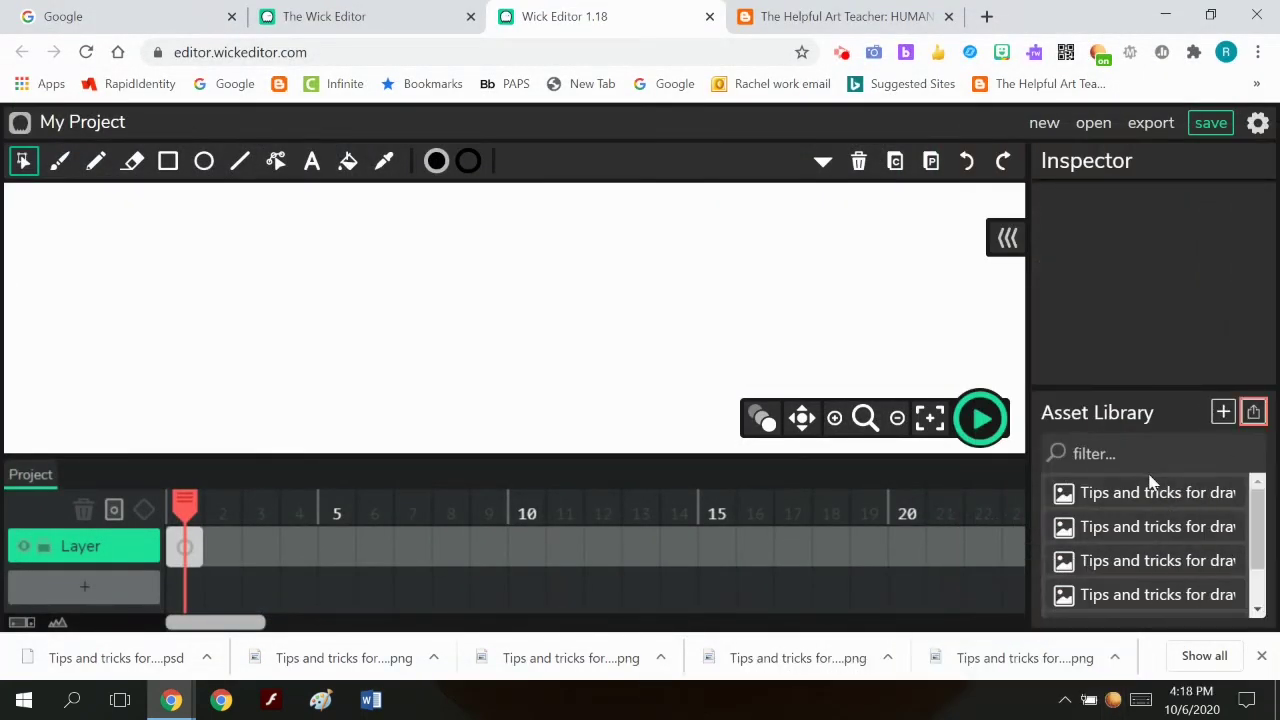
Step: Enlarge the Asset Library to list all the poses and place the last listed pose image on frame 1's canvas
left_click(1150, 463)
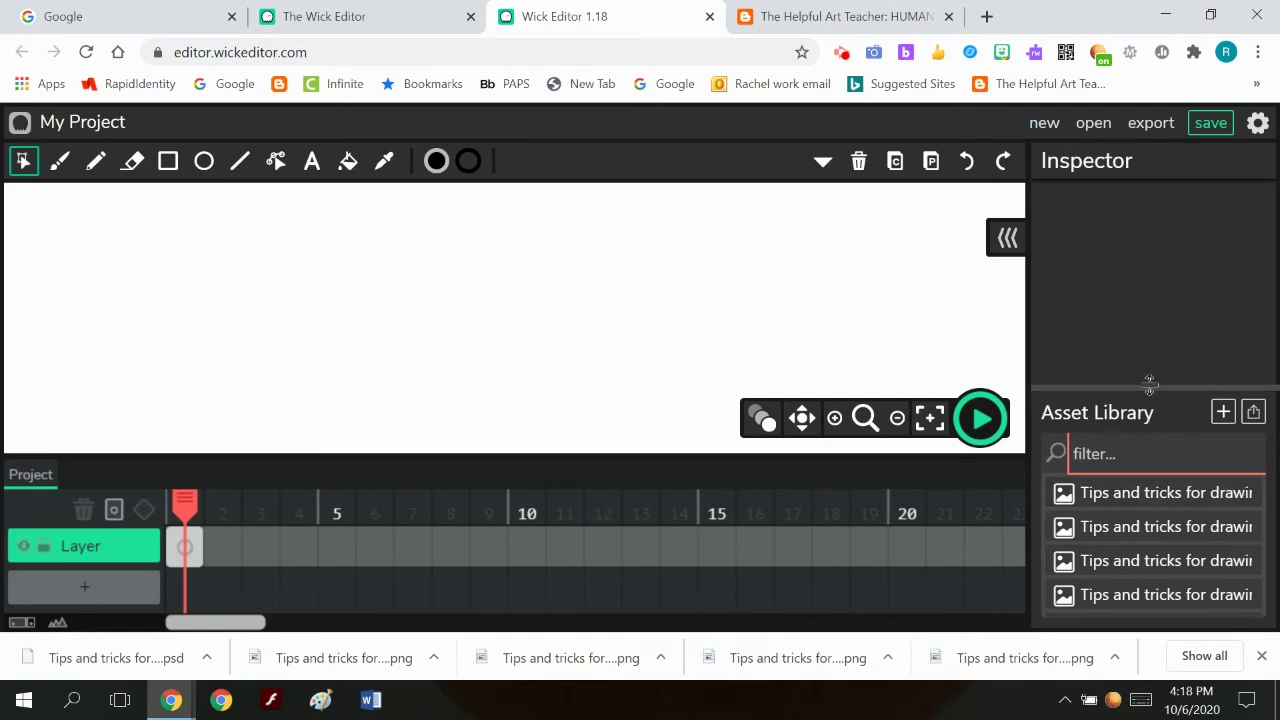
left_click_drag(1133, 392, 1133, 204)
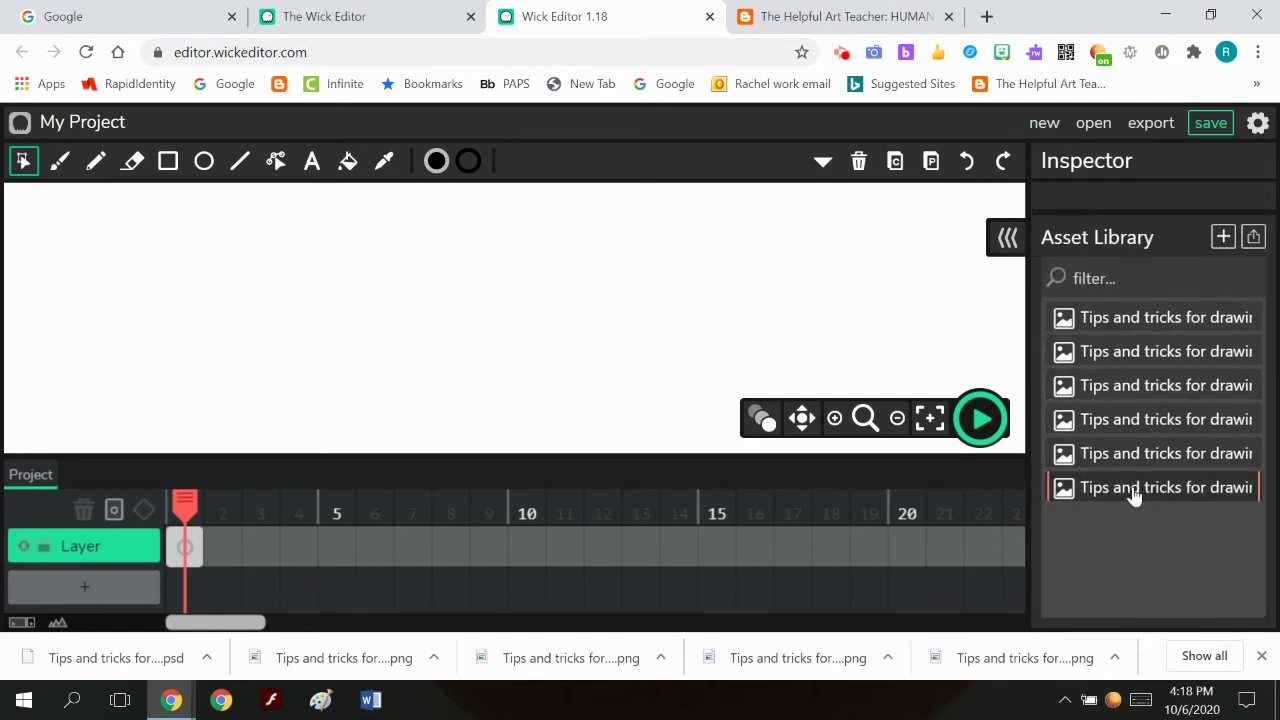
left_click(1133, 490)
left_click_drag(1166, 489, 543, 349)
scroll(550, 349, "down", 6)
Step: Add a blank frame 2, enable onion skinning, and place the fifth listed pose over the previous figure
key("period")
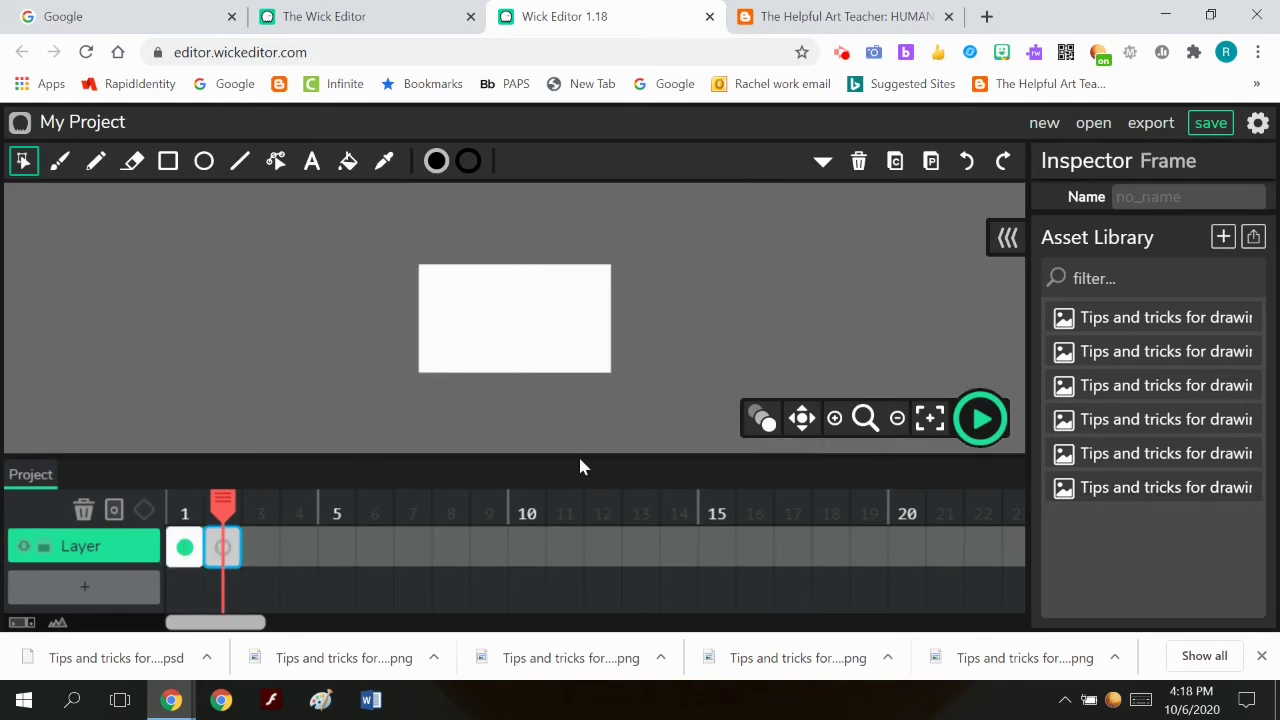
left_click(762, 419)
left_click_drag(1125, 458, 539, 316)
left_click(505, 325)
Step: Add a blank frame 3 and place the fourth listed pose, aligned with the onion-skinned figure
left_click(260, 547)
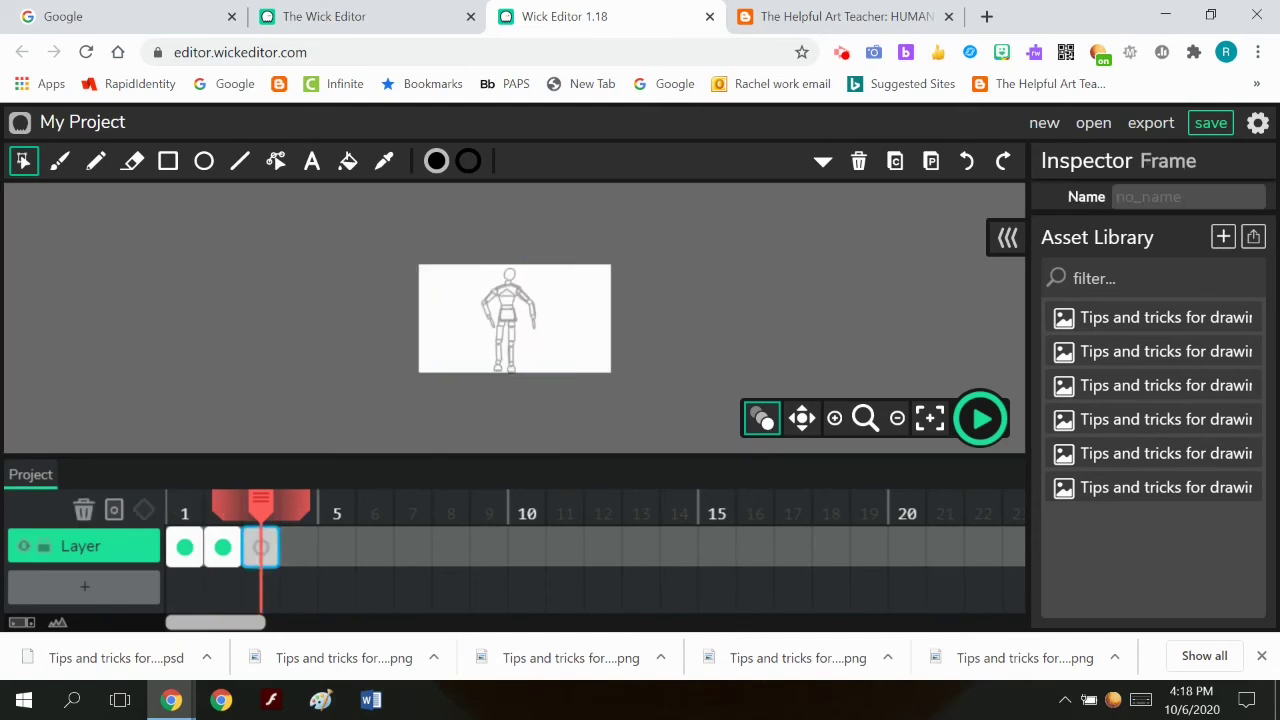
left_click_drag(1150, 419, 657, 340)
left_click(655, 340)
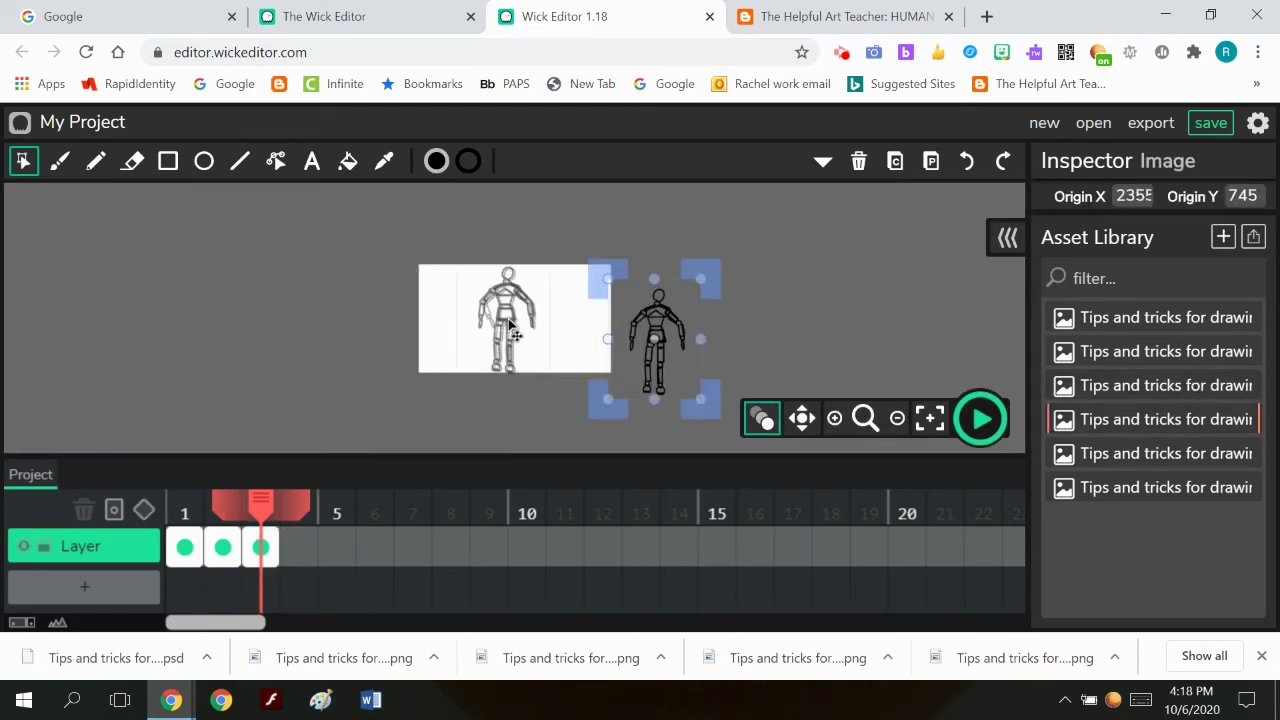
left_click_drag(510, 330, 510, 320)
Step: Add a blank frame 4 and place the third listed pose, aligned with the onion-skinned figure
left_click(298, 547)
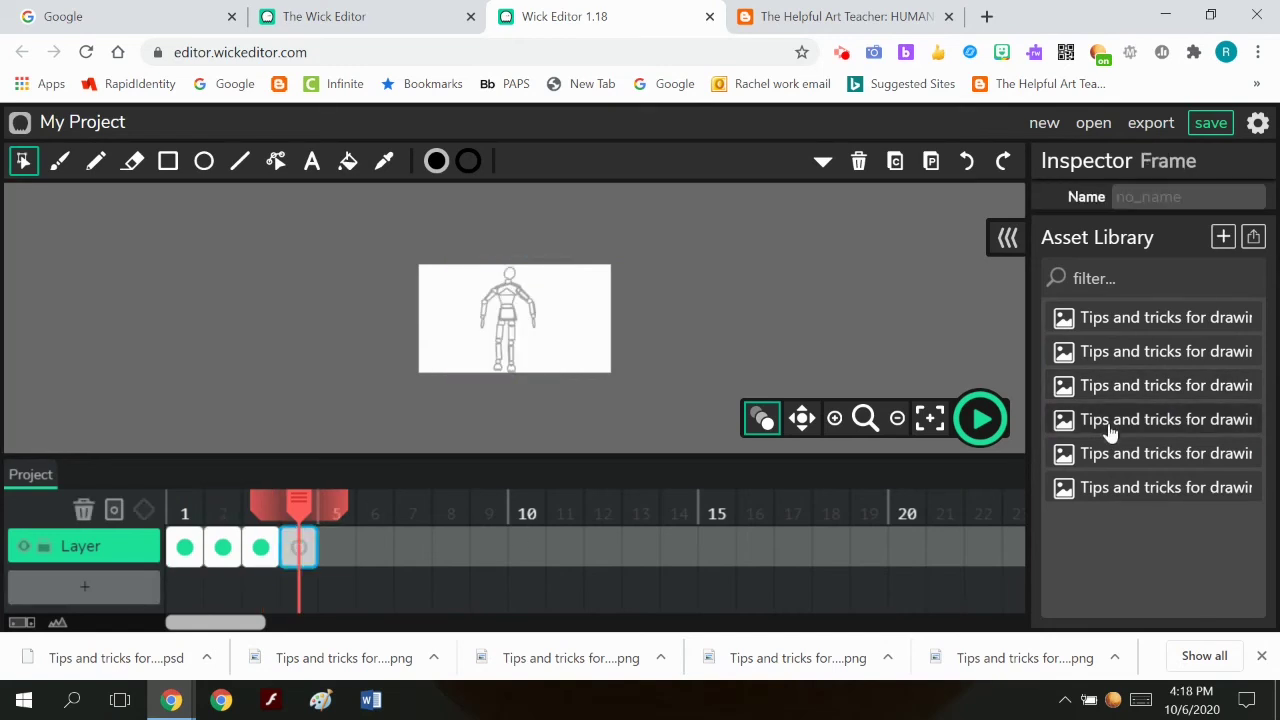
left_click(1110, 388)
left_click_drag(1112, 388, 600, 335)
left_click(600, 335)
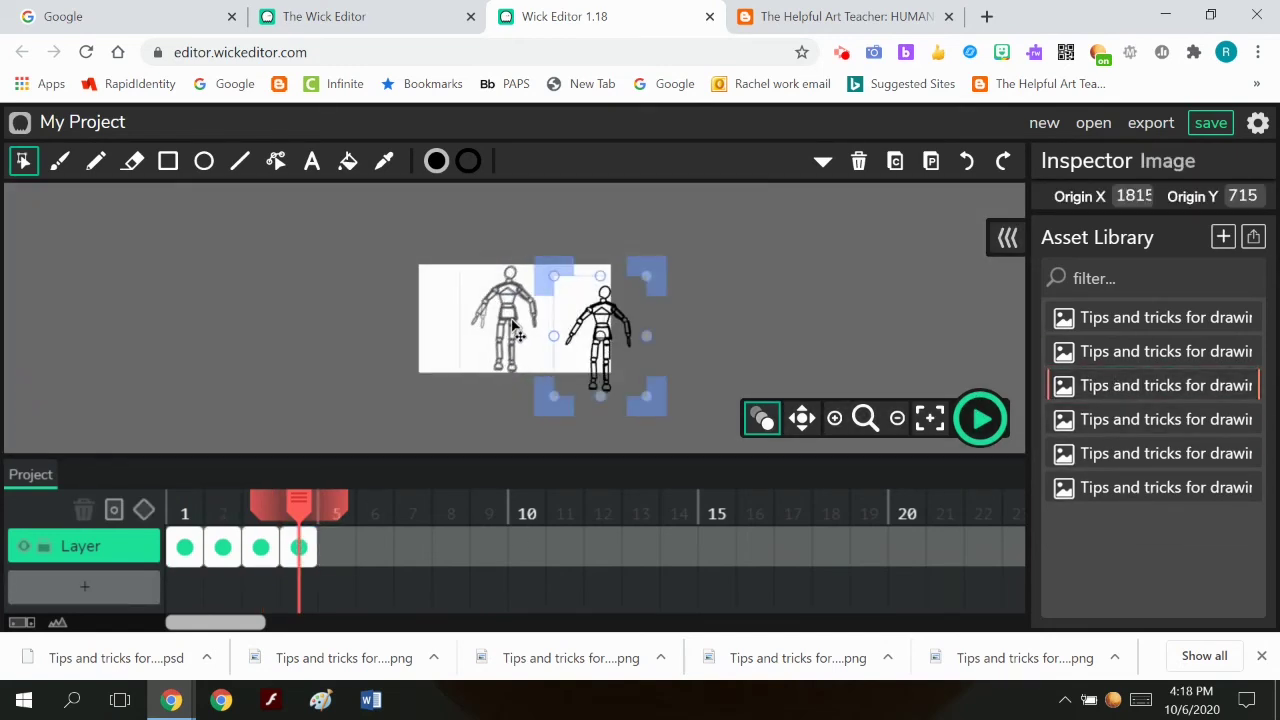
left_click_drag(517, 334, 512, 330)
Step: Add a blank frame 5 and place the second listed pose, aligned with the onion-skinned figure
left_click(337, 547)
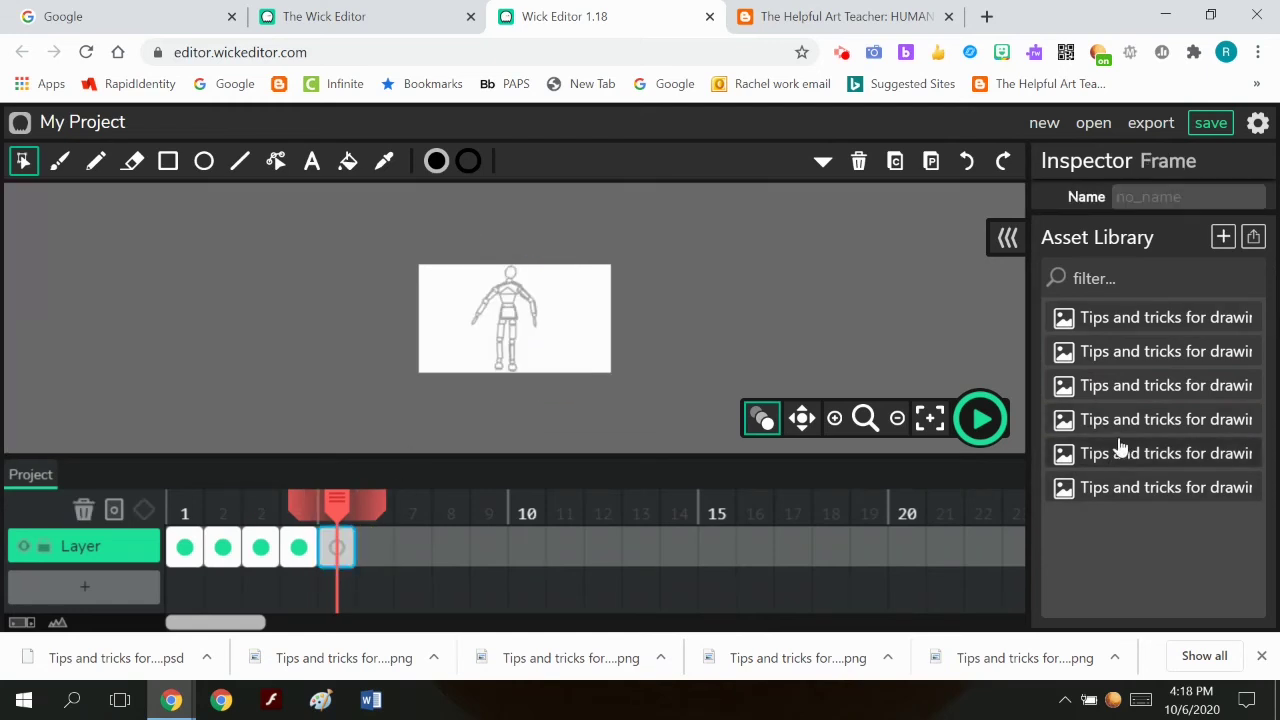
left_click_drag(1074, 349, 455, 309)
left_click(618, 318)
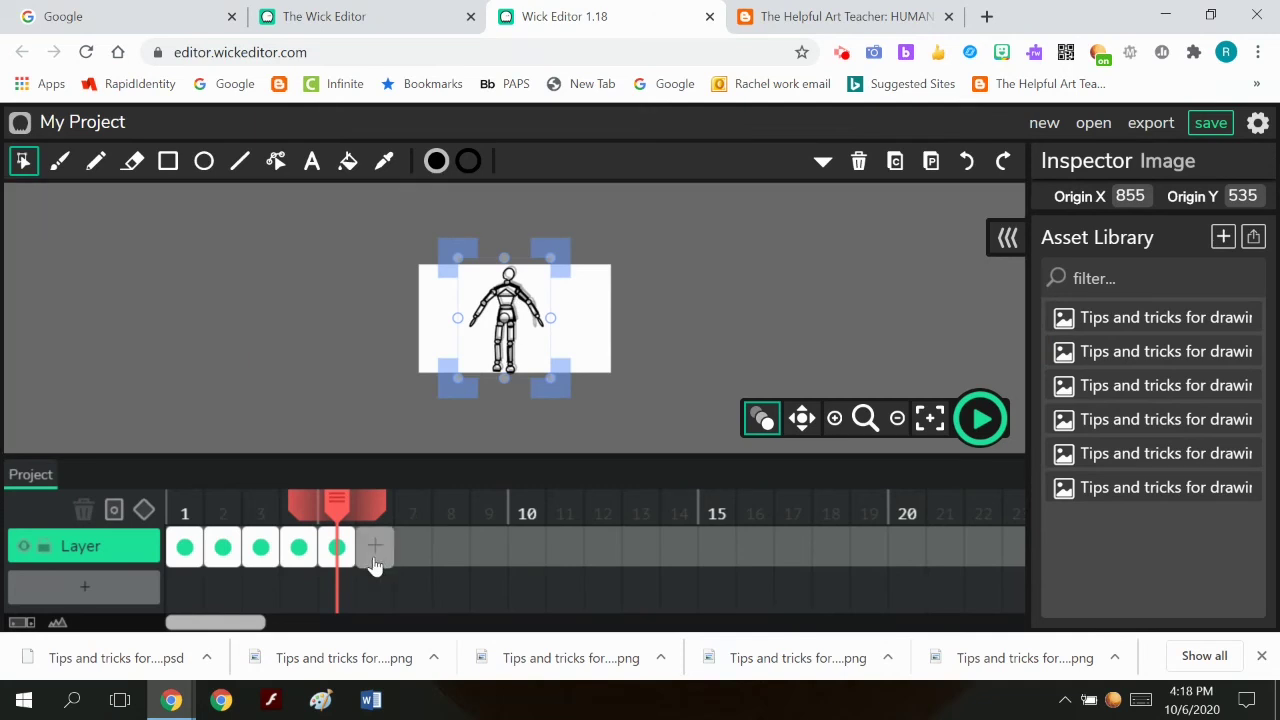
Step: Add a blank frame 6 with the first listed pose aligned to the previous figure, and preview the animation
left_click(374, 563)
left_click(1150, 320)
left_click_drag(1150, 320, 510, 331)
left_click(469, 331)
left_click(749, 323)
left_click(982, 422)
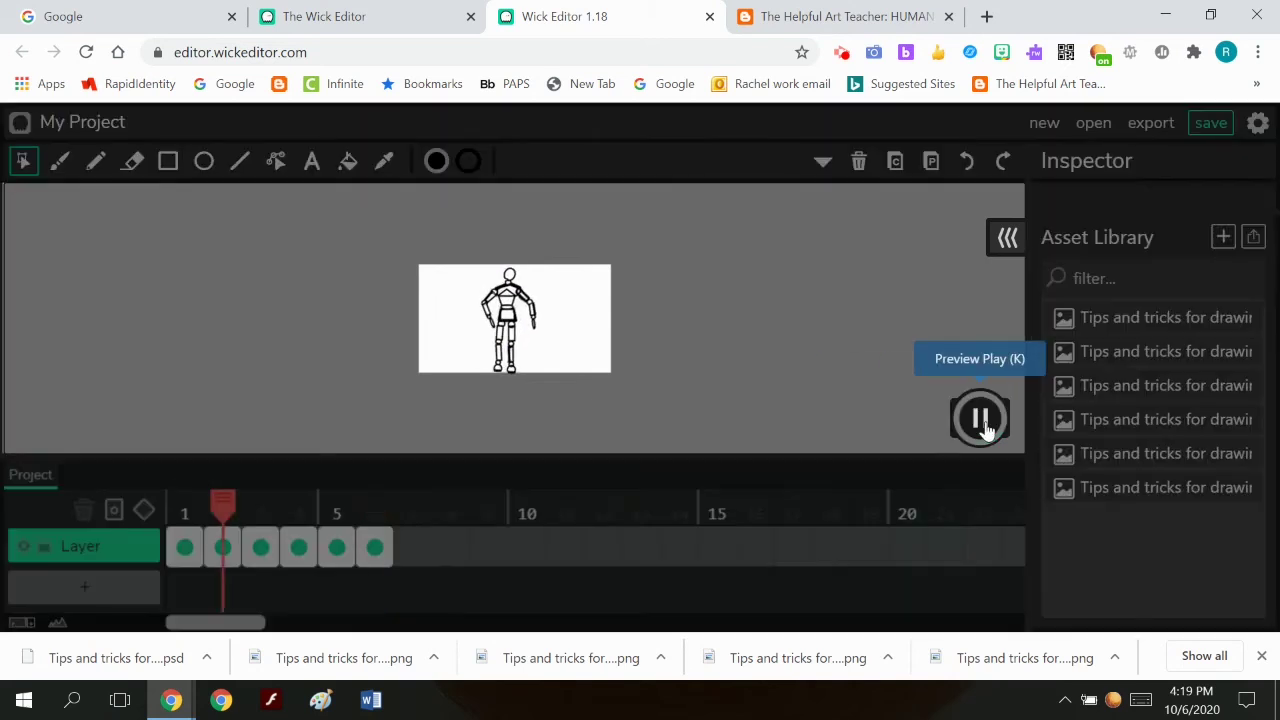
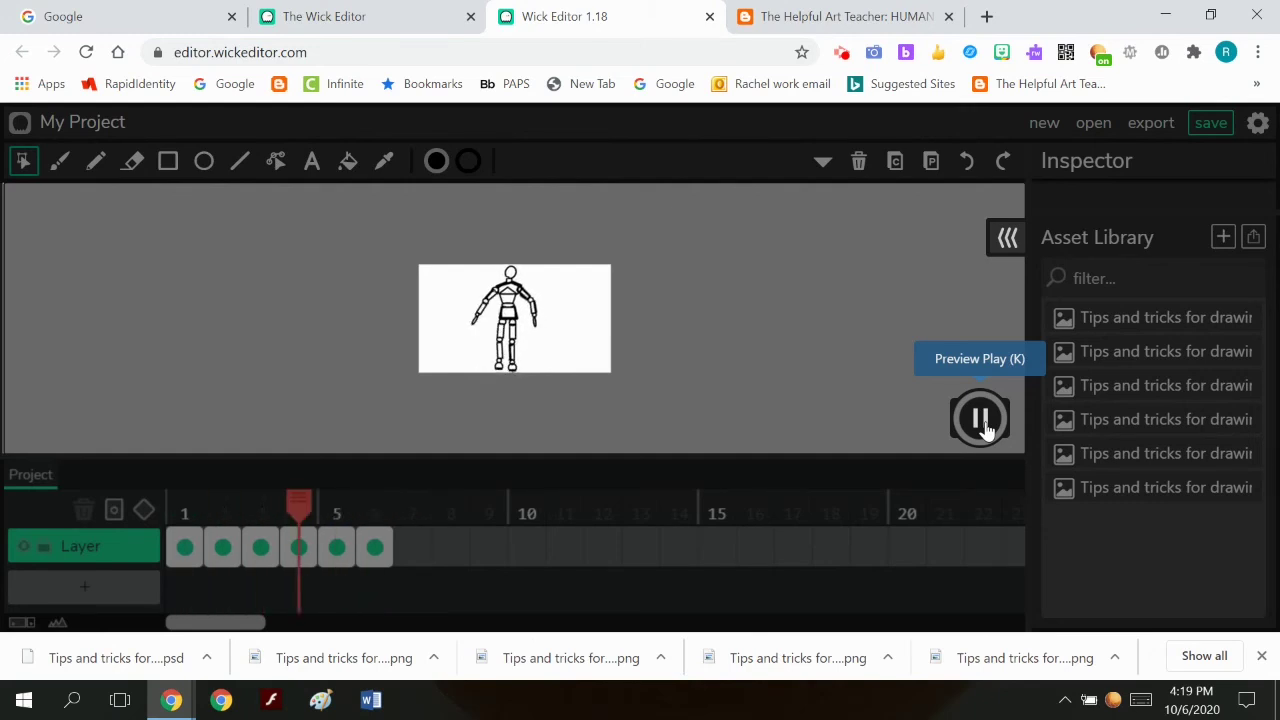
left_click(982, 420)
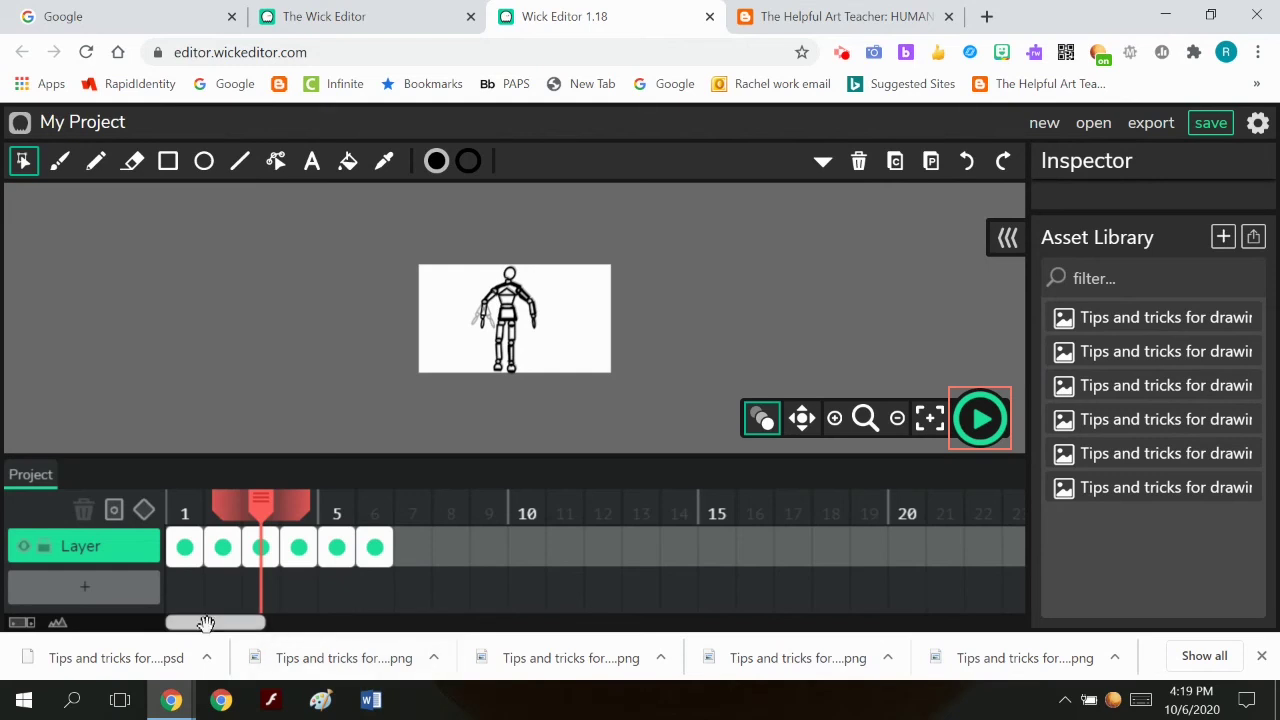
Step: Add a second layer below with a blank first frame, and lock the layer holding the figure poses
left_click(122, 594)
left_click(184, 590)
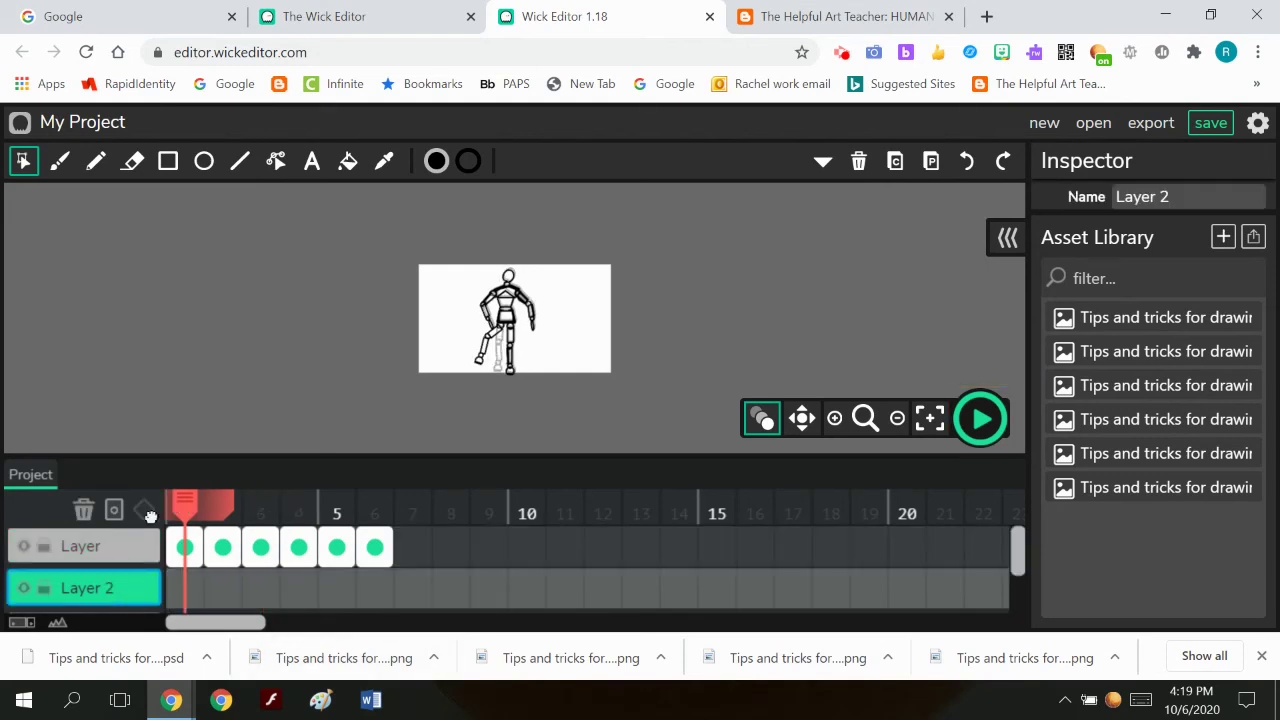
left_click(186, 590)
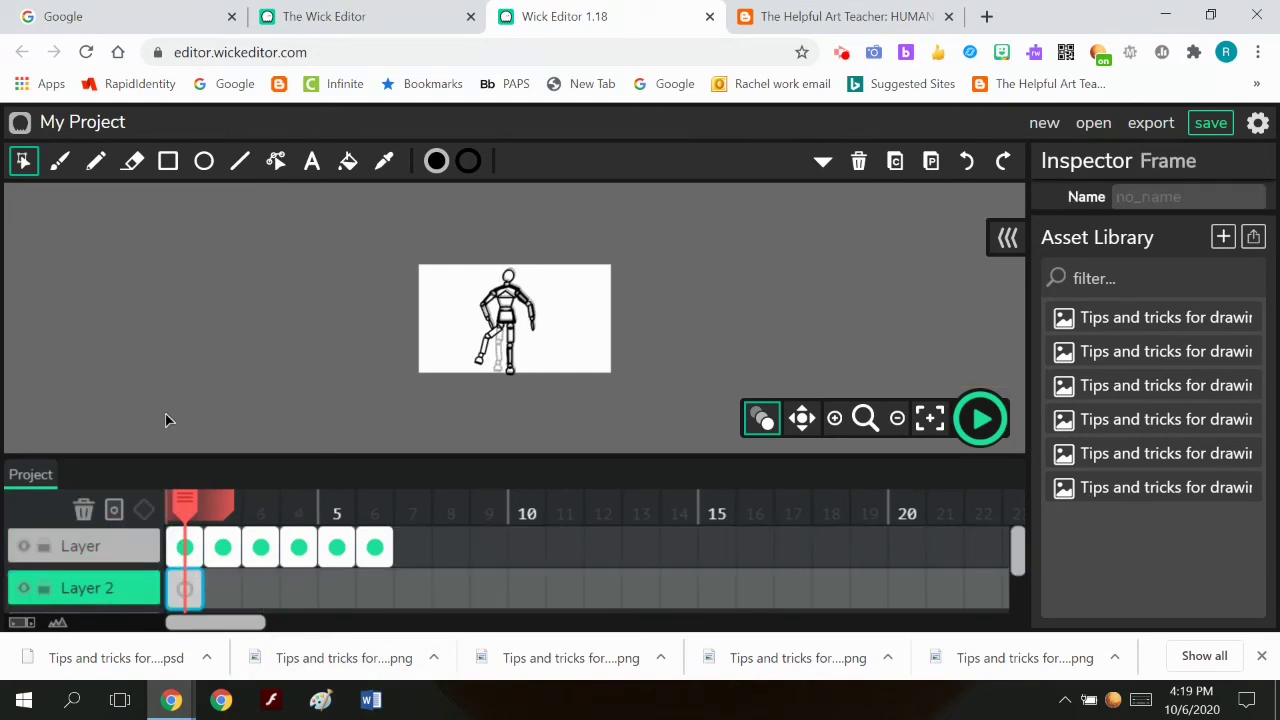
left_click(44, 546)
Step: Draw a dark blue filled ellipse under the figure's feet on frame 1 of Layer 2
left_click(204, 161)
left_click(436, 161)
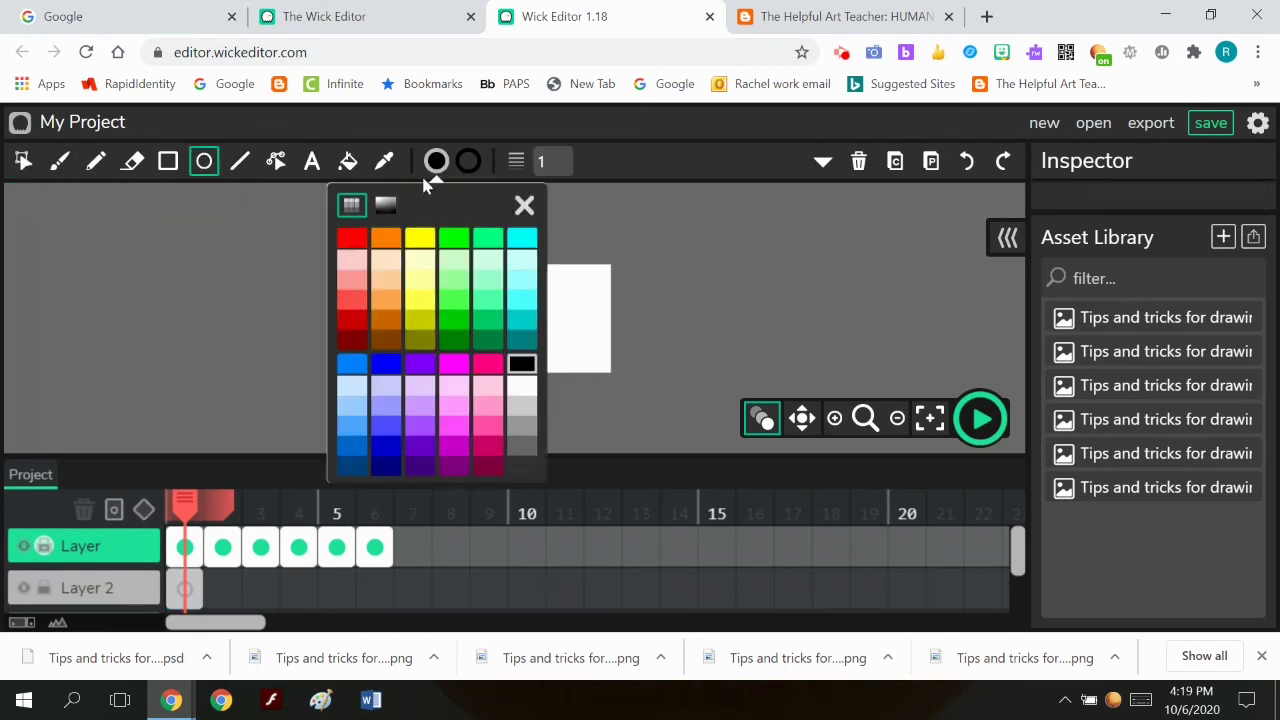
left_click(267, 314)
left_click(184, 590)
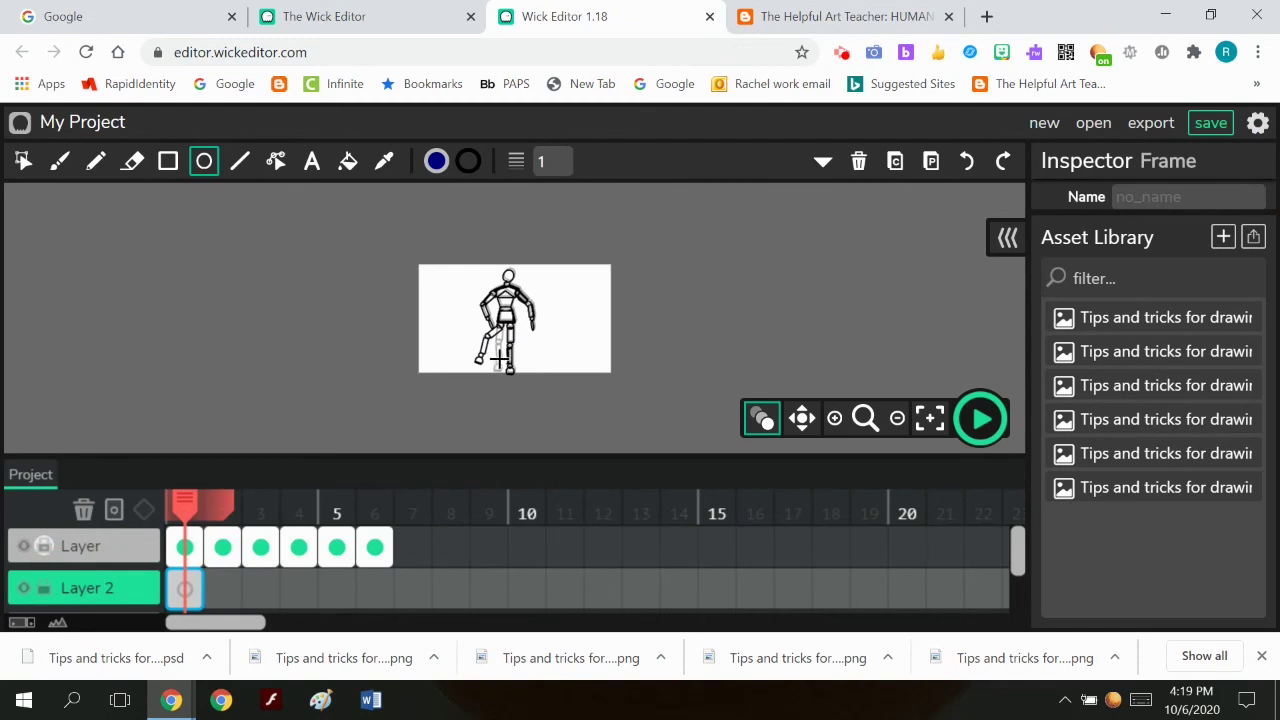
mouse_move(498, 382)
left_mouse_down()
mouse_move(591, 397)
mouse_move(590, 411)
left_mouse_up()
Step: Move the dark blue ellipse slightly left and down beneath the figure, and recolor it yellow
left_click(23, 160)
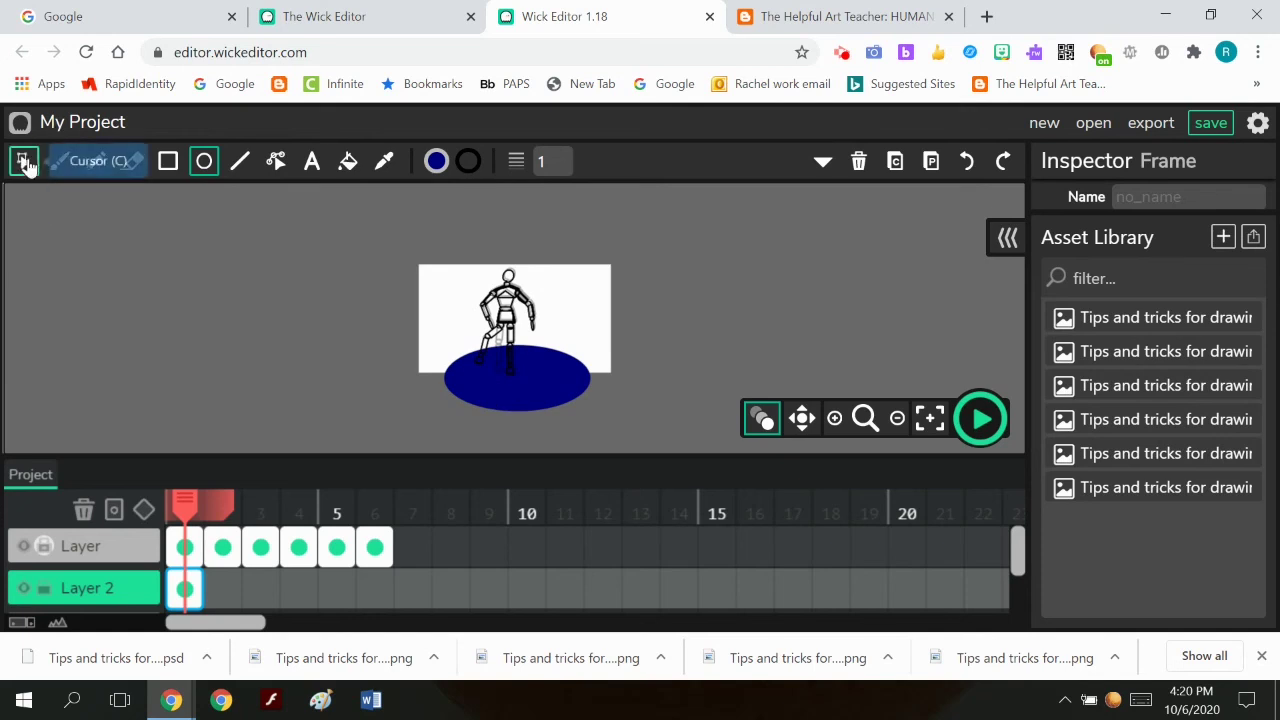
mouse_move(519, 383)
left_mouse_down()
mouse_move(510, 412)
mouse_move(508, 390)
left_mouse_up()
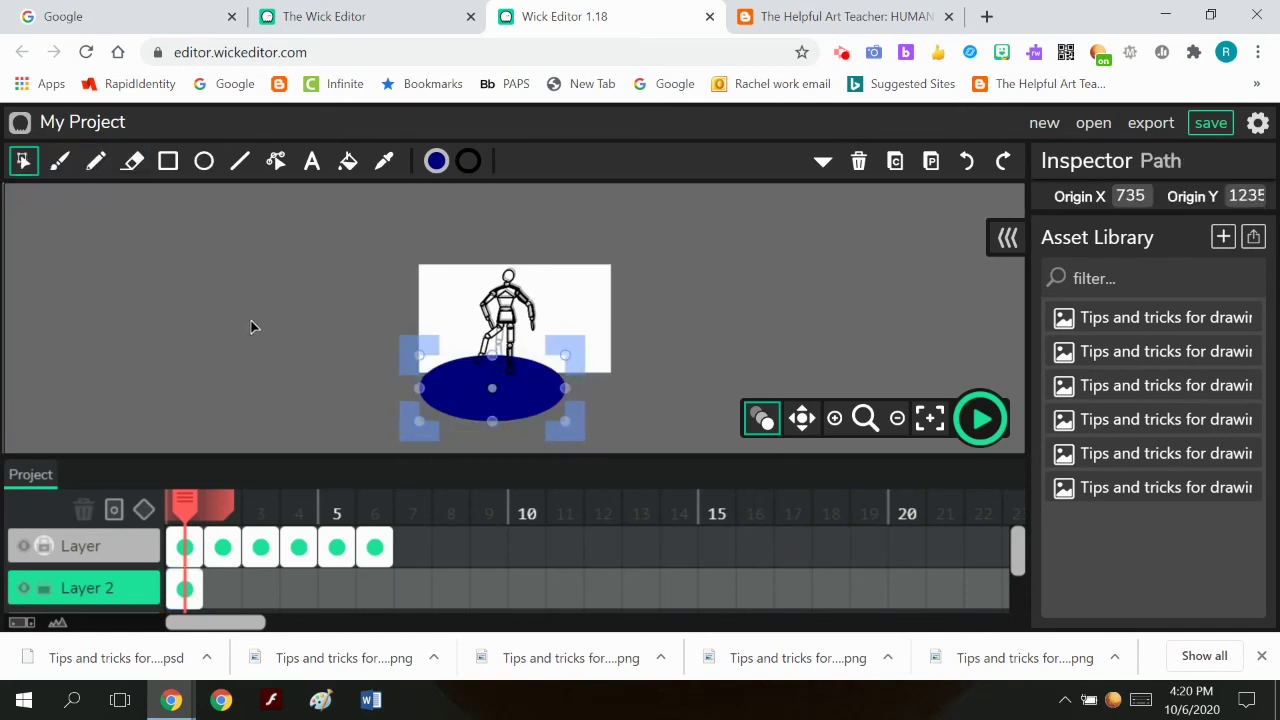
left_click(437, 162)
left_click(420, 238)
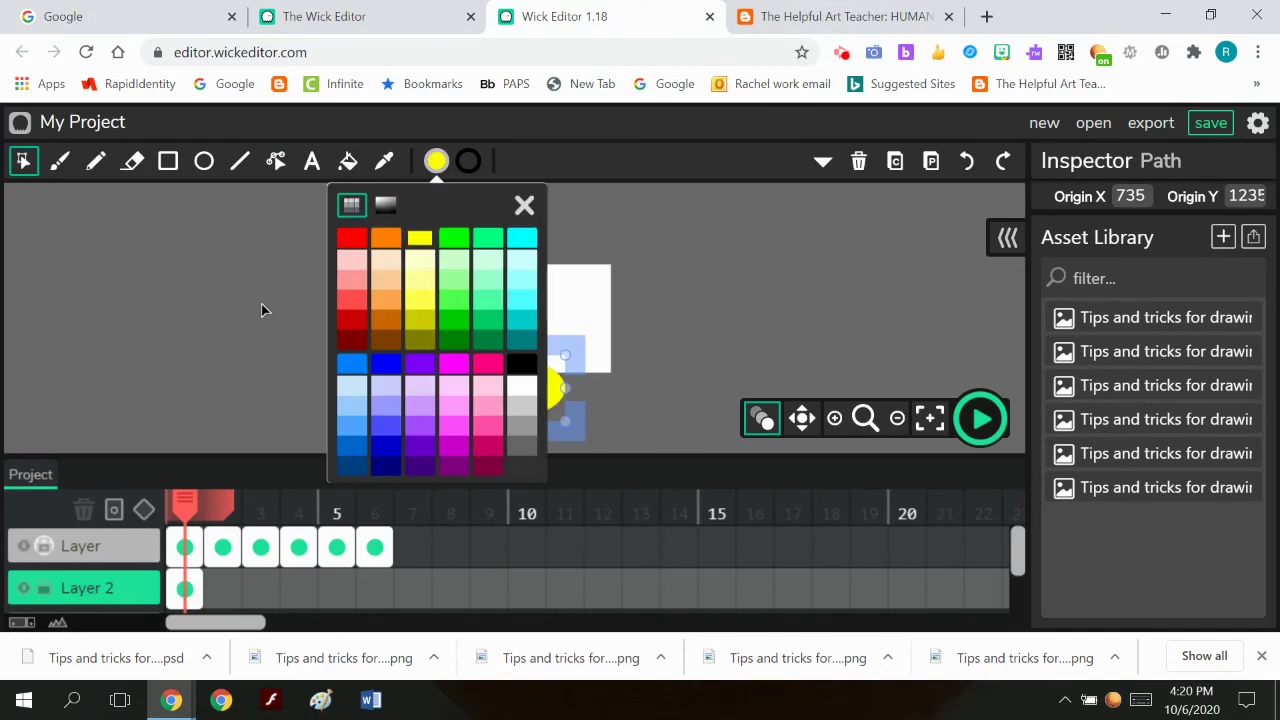
left_click(260, 301)
Step: Draw a second, wider yellow ellipse over the first one, and set the fill color to violet
left_click(204, 161)
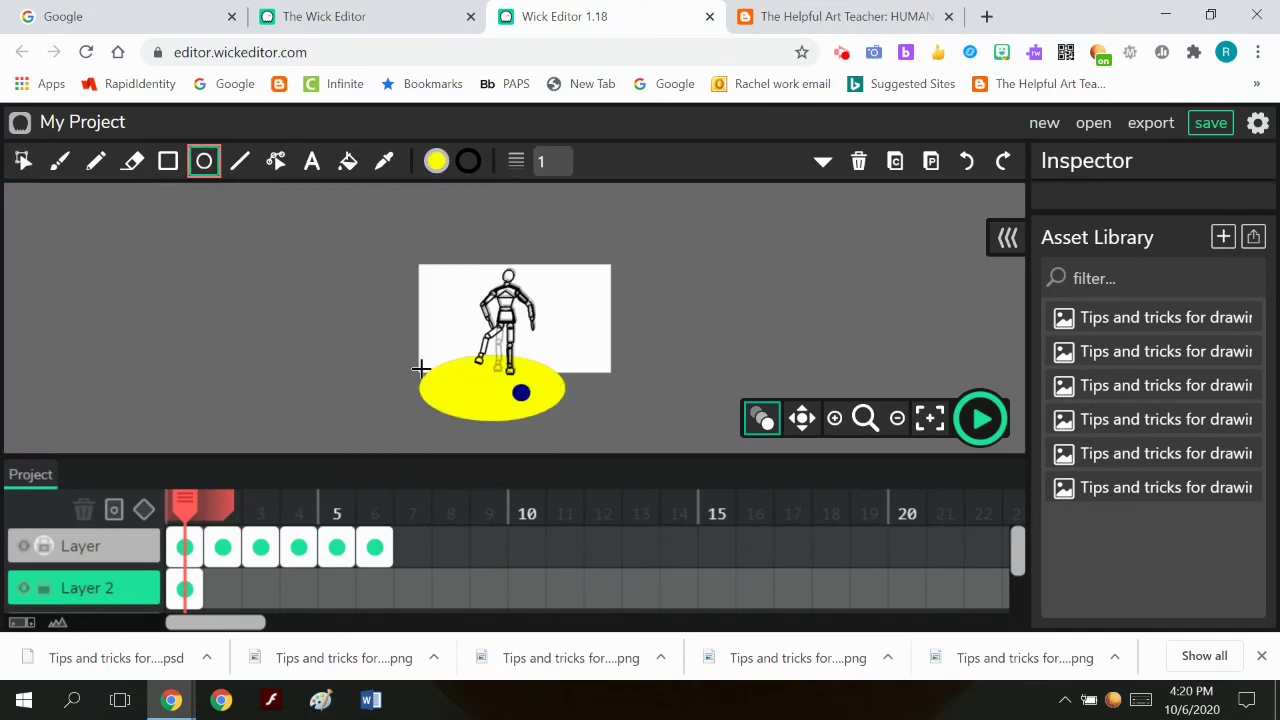
left_click_drag(573, 392, 628, 416)
left_click(437, 163)
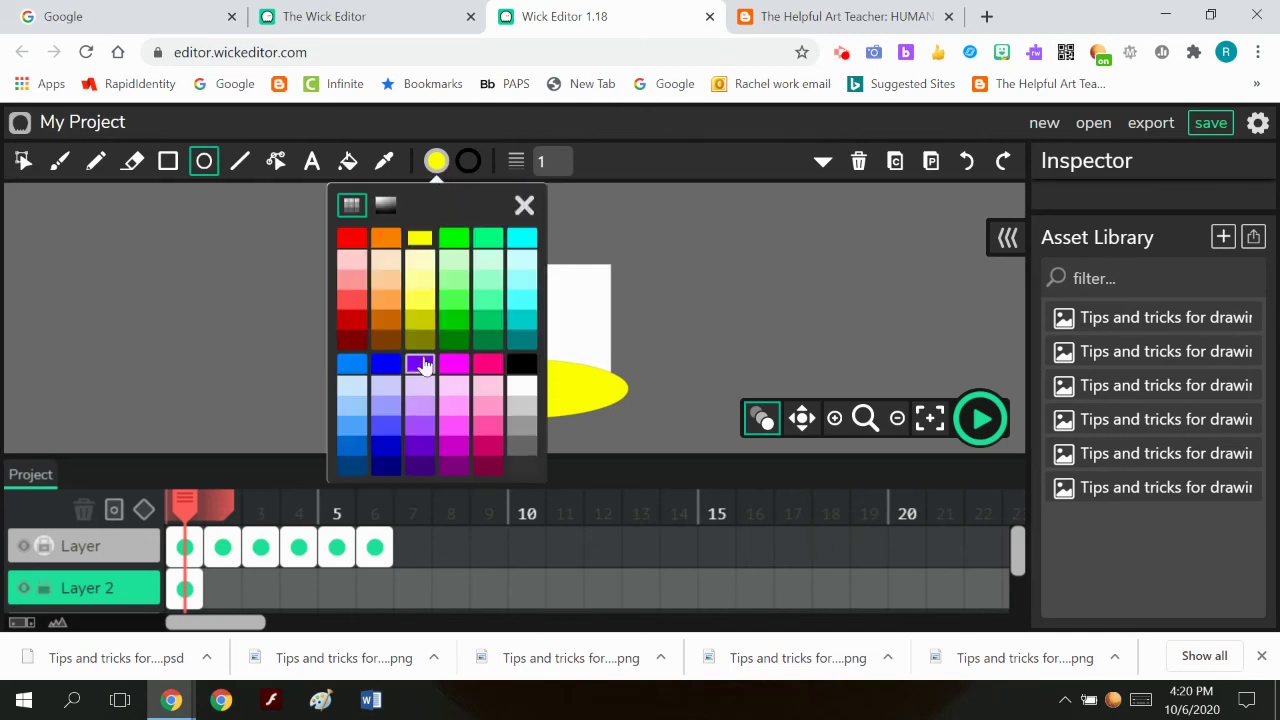
left_click(420, 364)
left_click(630, 368)
Step: Recolor the wider ellipse violet
left_click(23, 161)
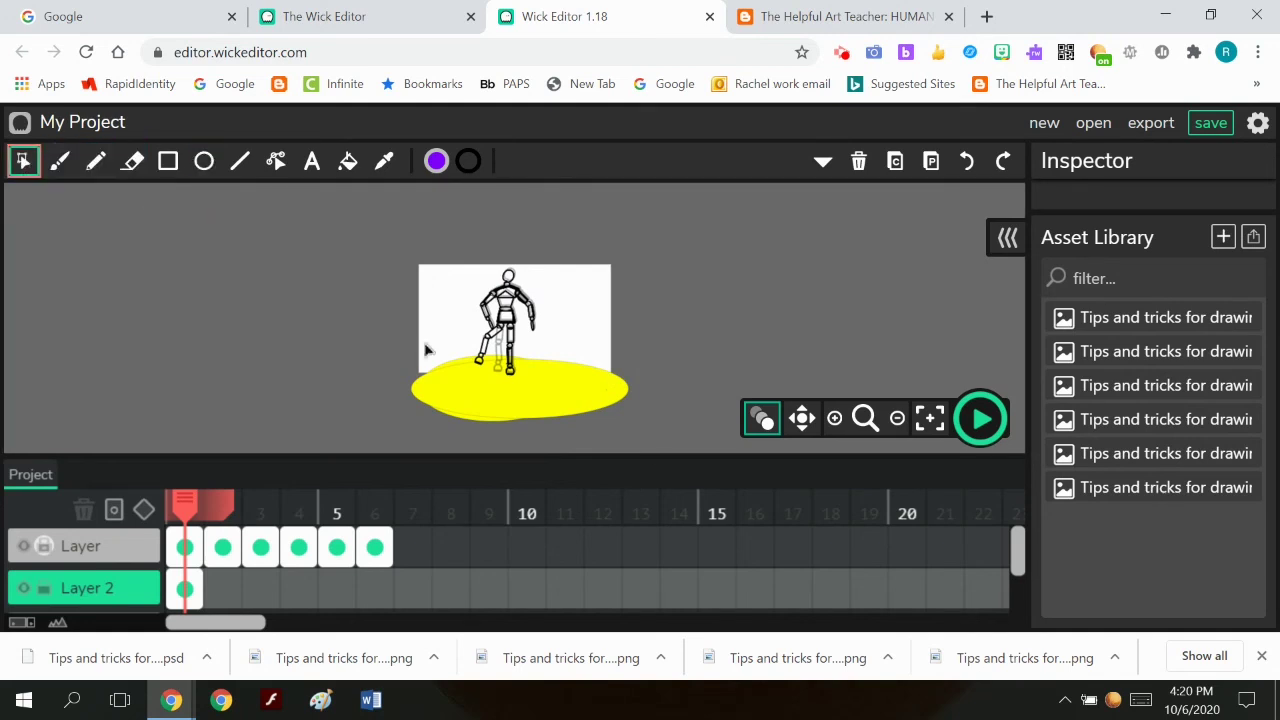
left_click(597, 388)
left_click(436, 163)
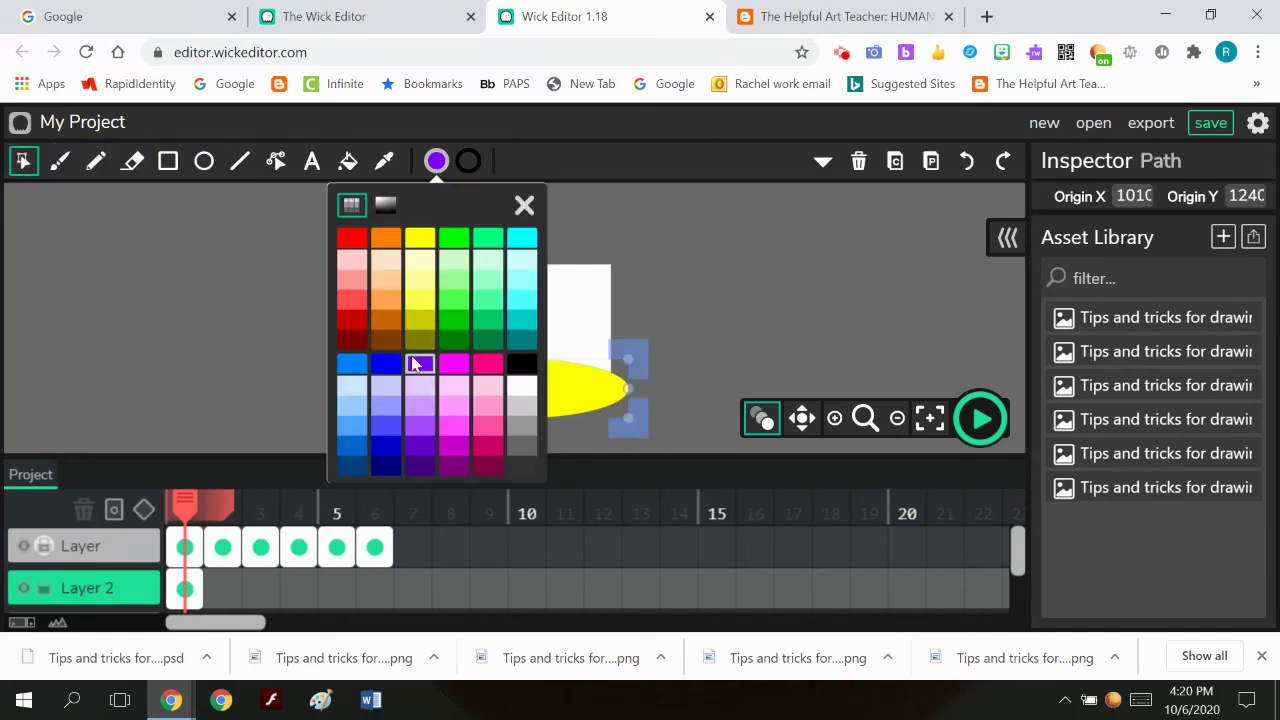
left_click(417, 364)
left_click(752, 338)
Step: Send the violet ellipse to the back, behind the yellow ellipse
left_click(822, 162)
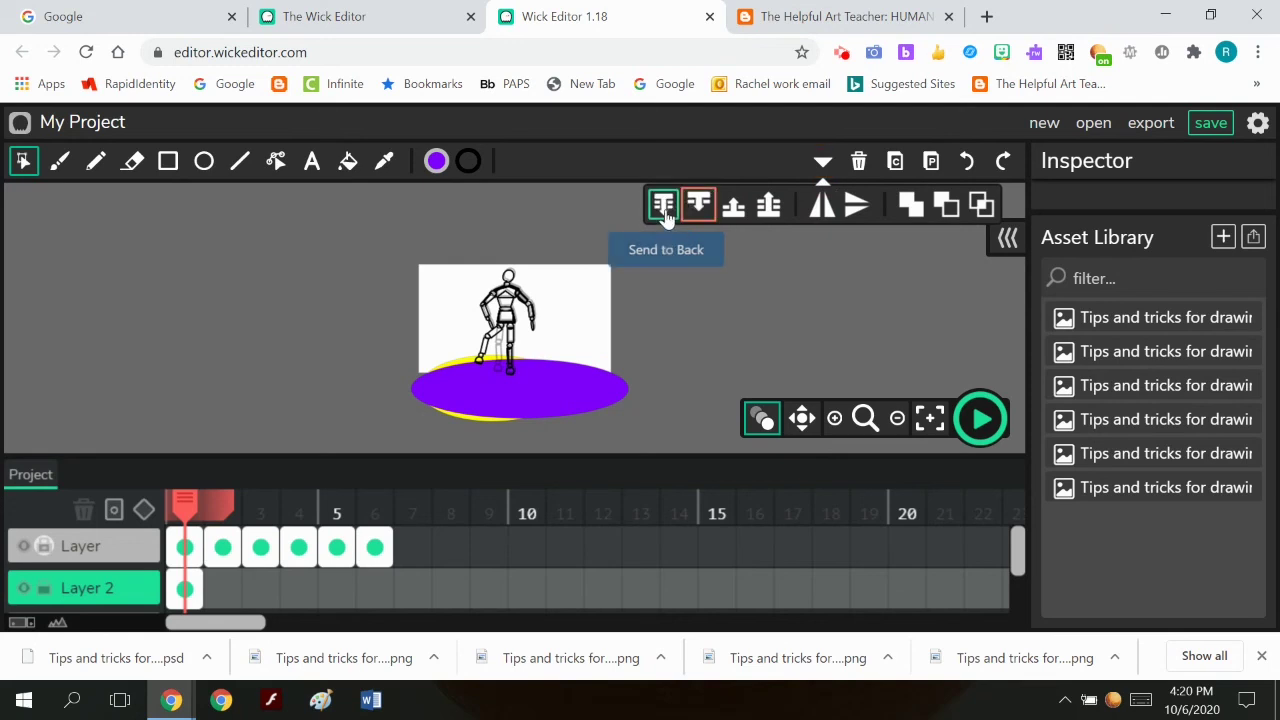
left_click(560, 400)
left_click(822, 162)
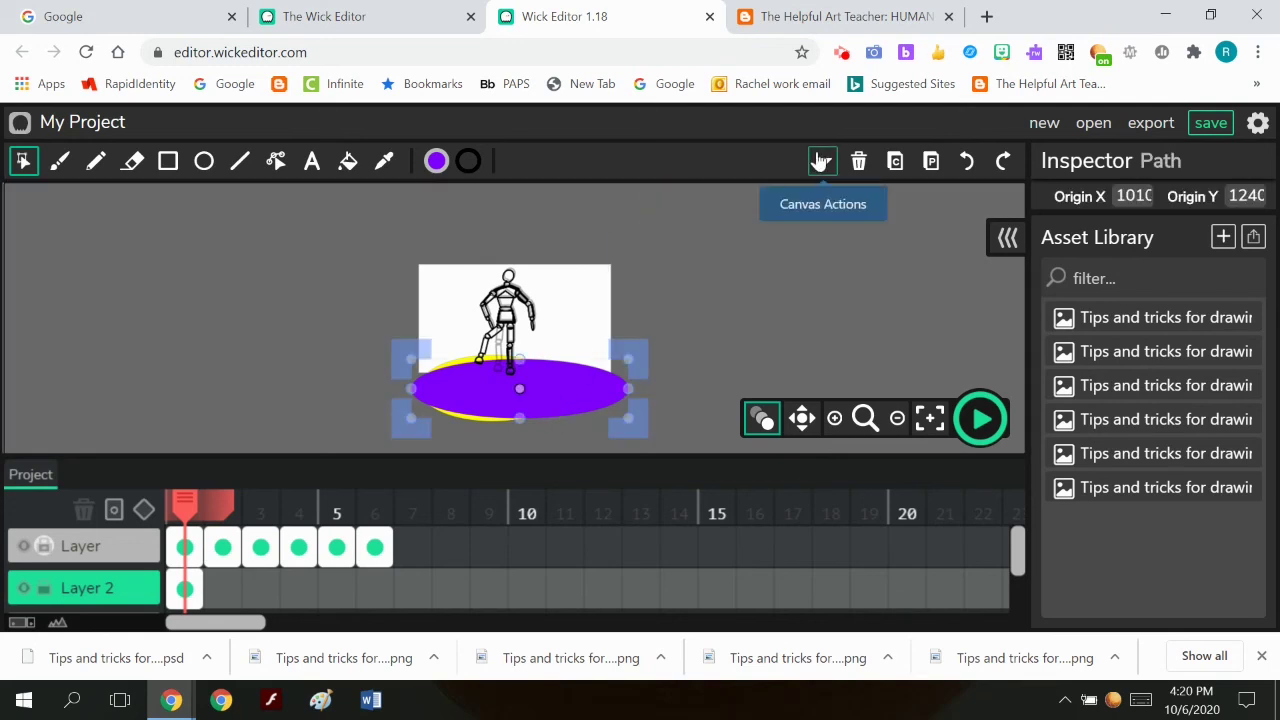
left_click(822, 162)
left_click(665, 205)
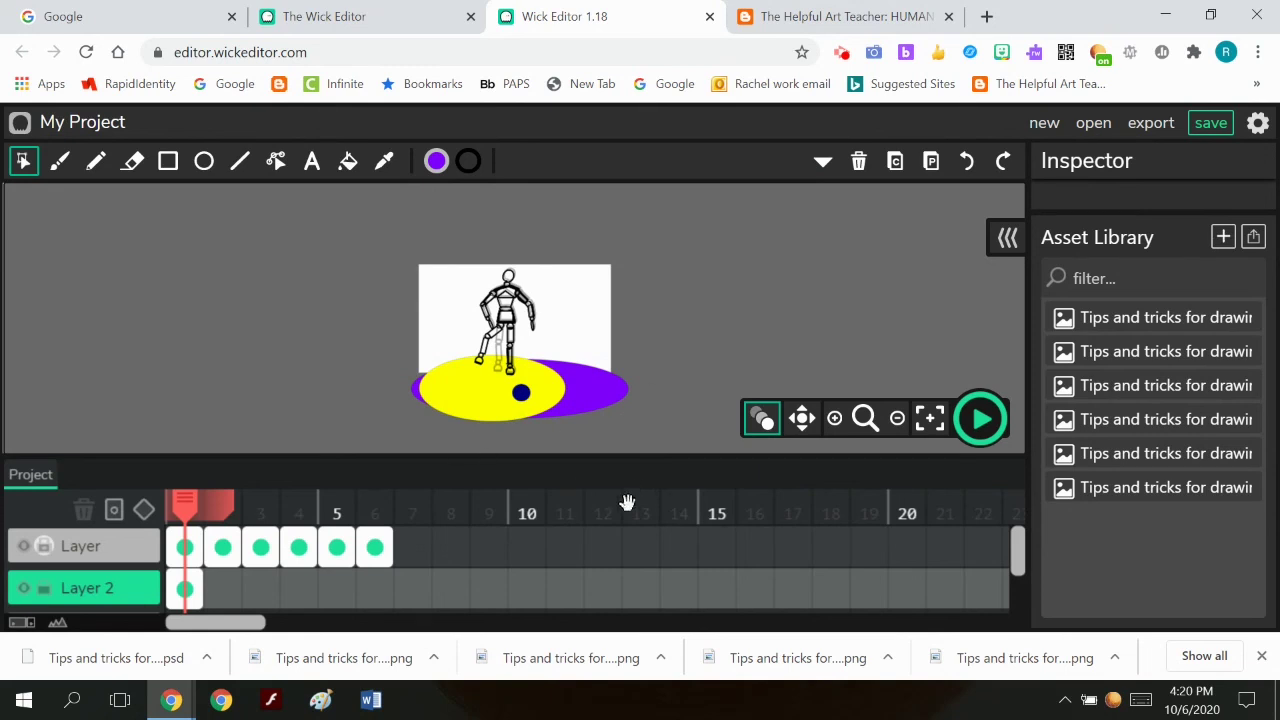
Step: Extend Layer 2's first frame through frame 6 and preview the animation with the background ellipses
left_click_drag(201, 588, 392, 590)
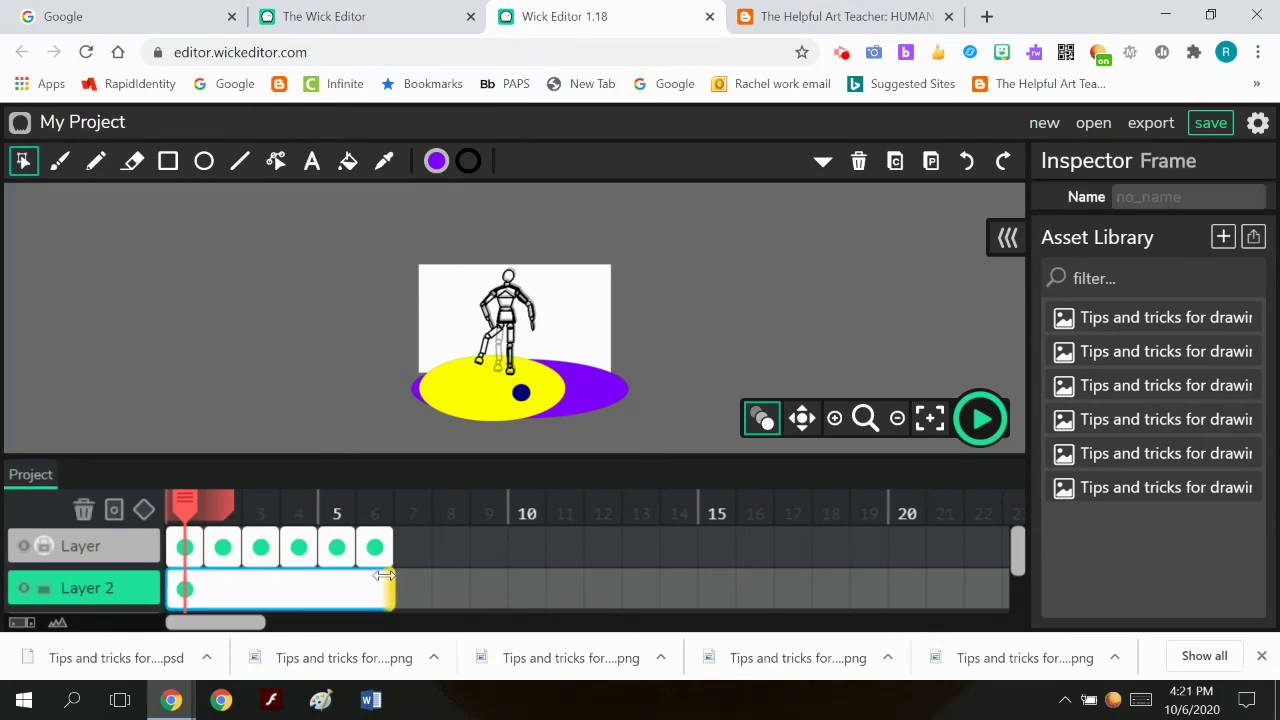
left_click(983, 428)
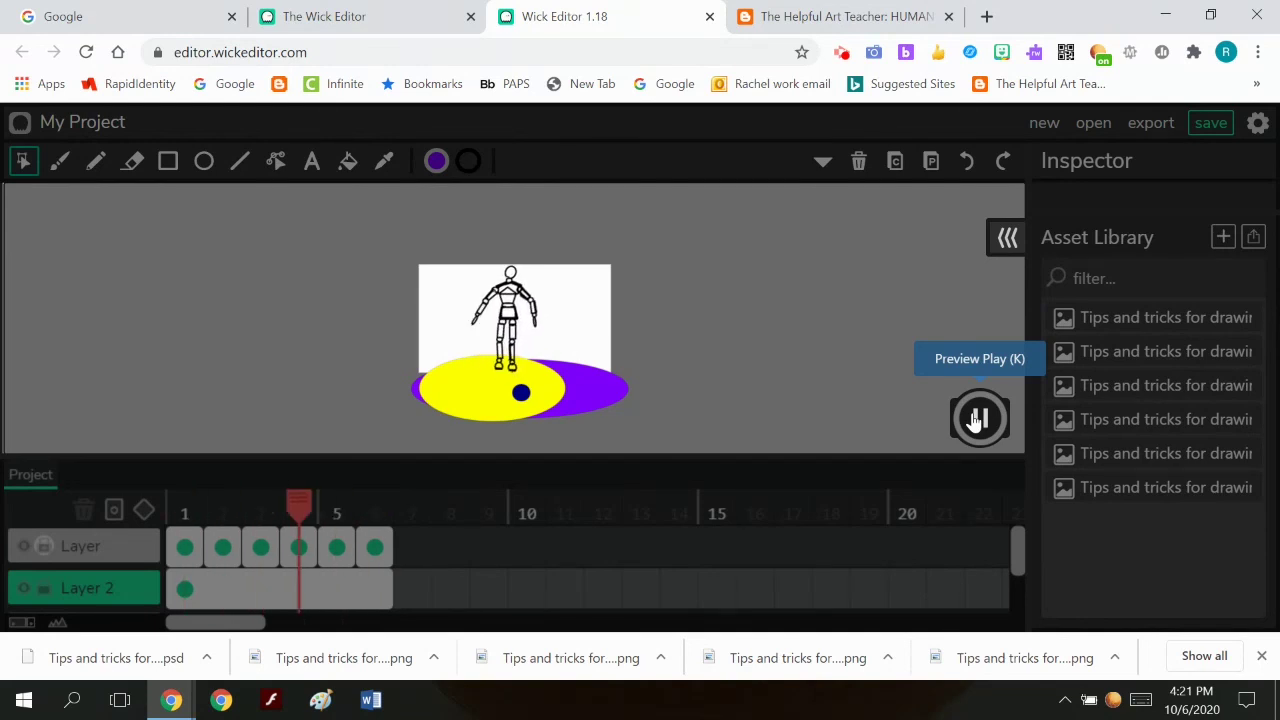
left_click(978, 420)
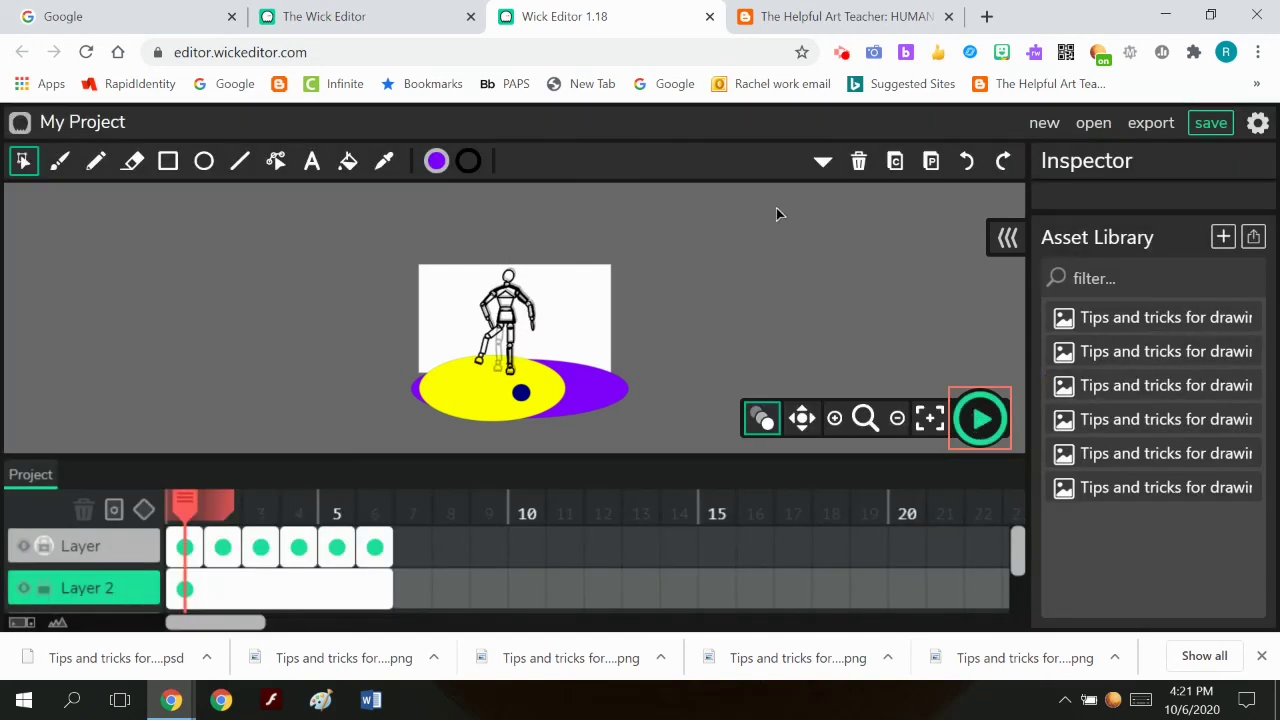
left_click(843, 52)
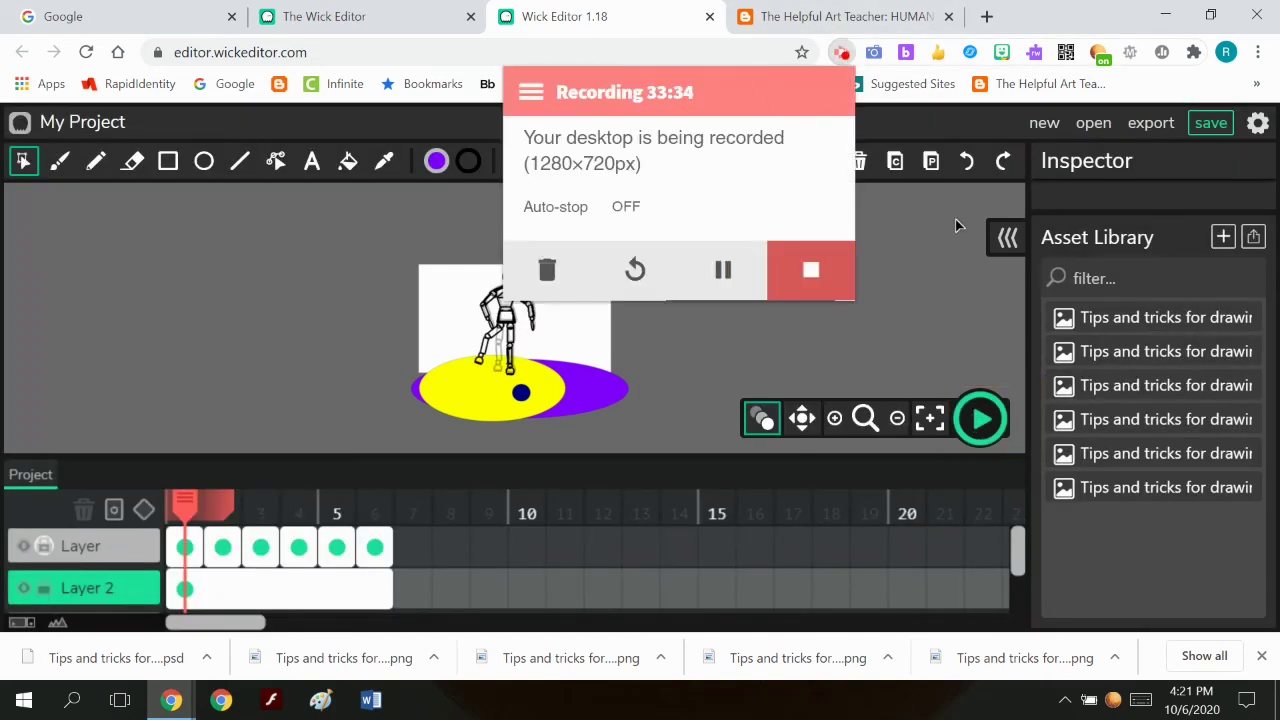